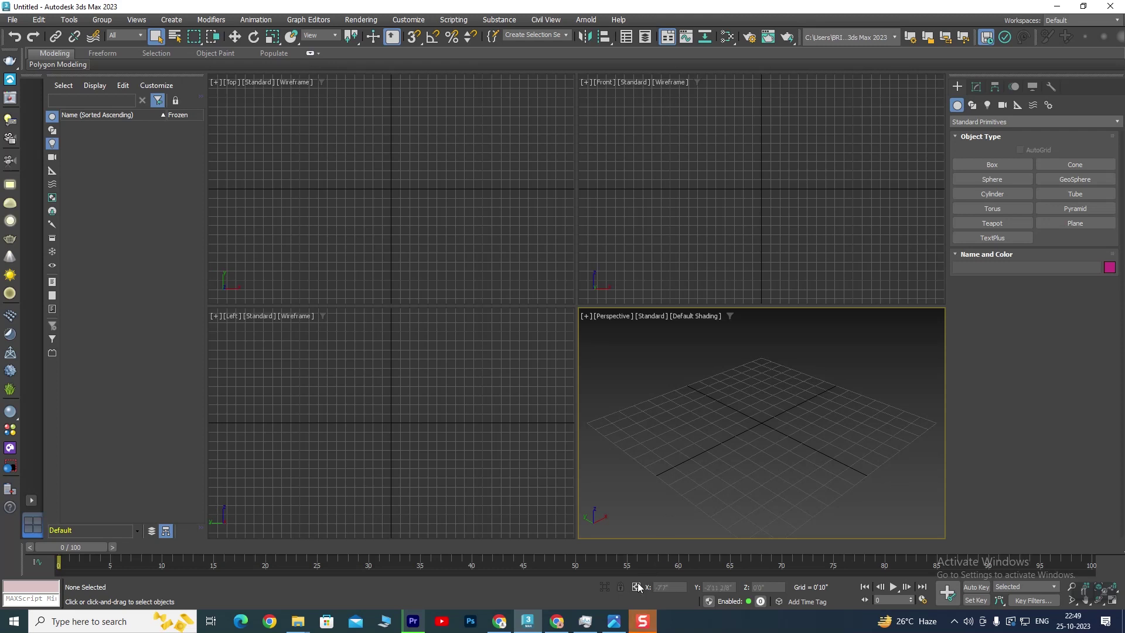
# Open the modern house reference image in Photos and zoom to about 345% to study it.
pyautogui.click(614, 621)
pyautogui.scroll(2, 485, 324)
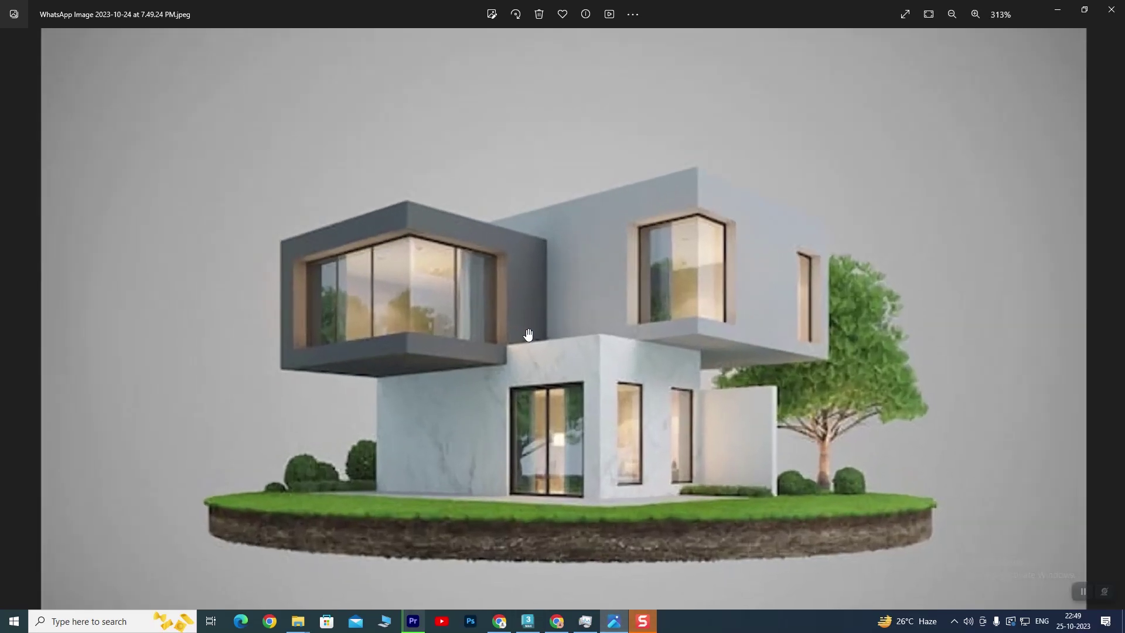
pyautogui.scroll(2, 527, 326)
pyautogui.scroll(-1, 562, 340)
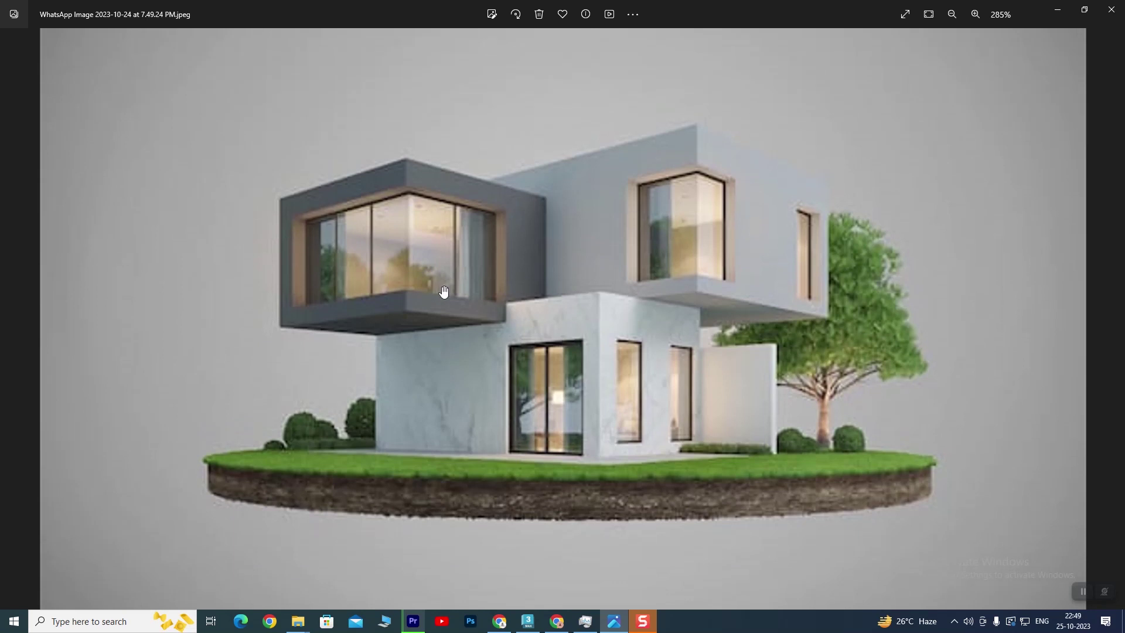
pyautogui.scroll(1, 442, 265)
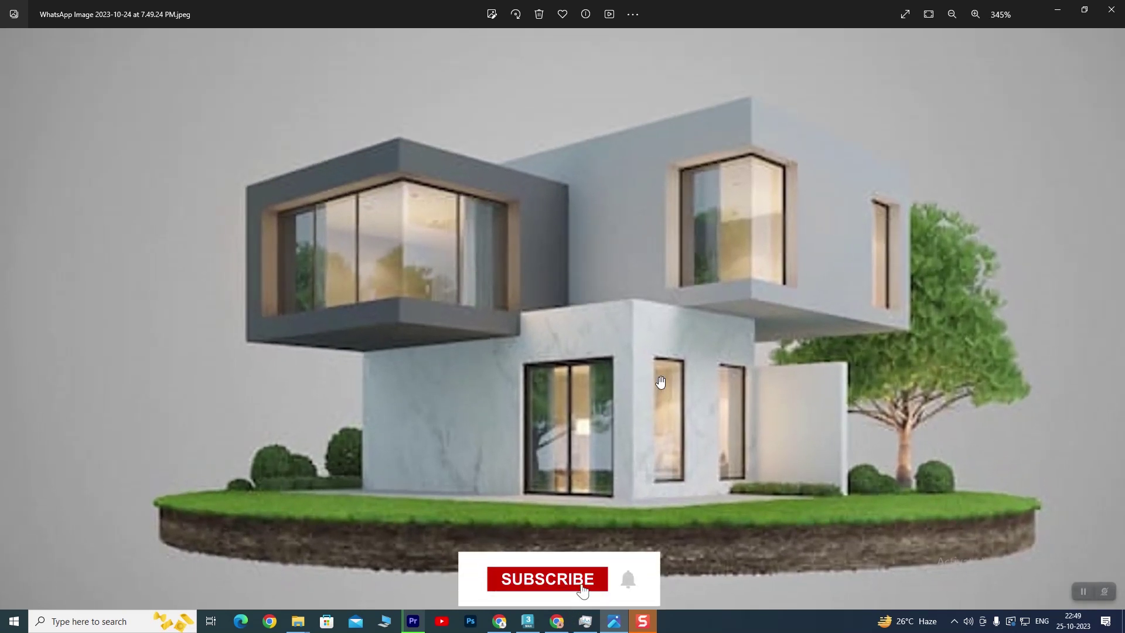
pyautogui.scroll(-2, 662, 381)
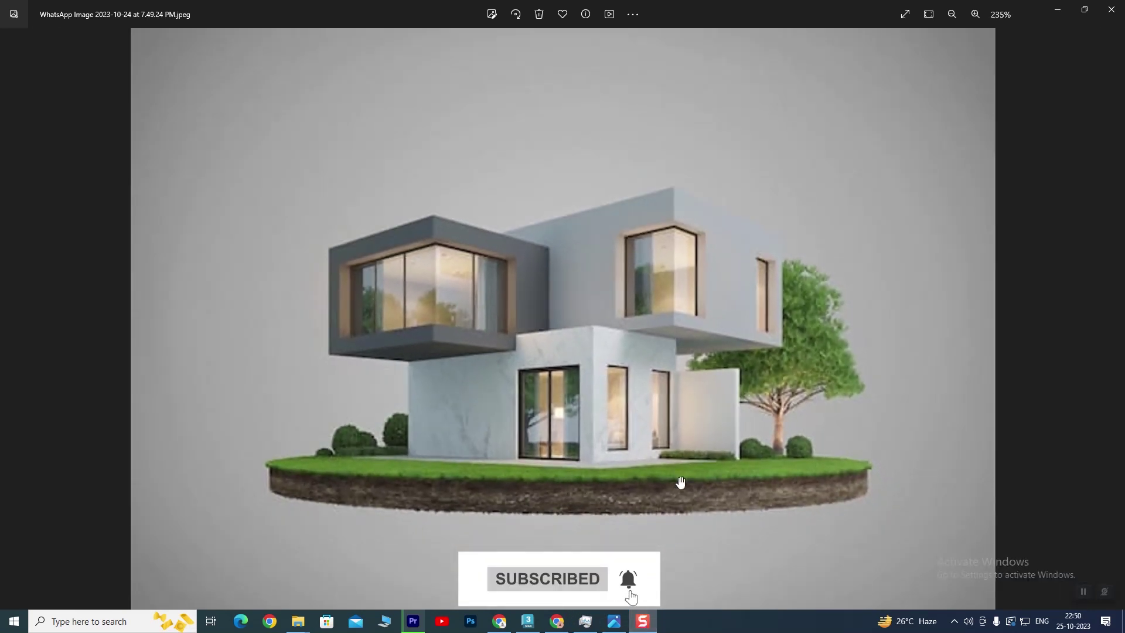
pyautogui.scroll(2, 553, 315)
pyautogui.scroll(1, 615, 358)
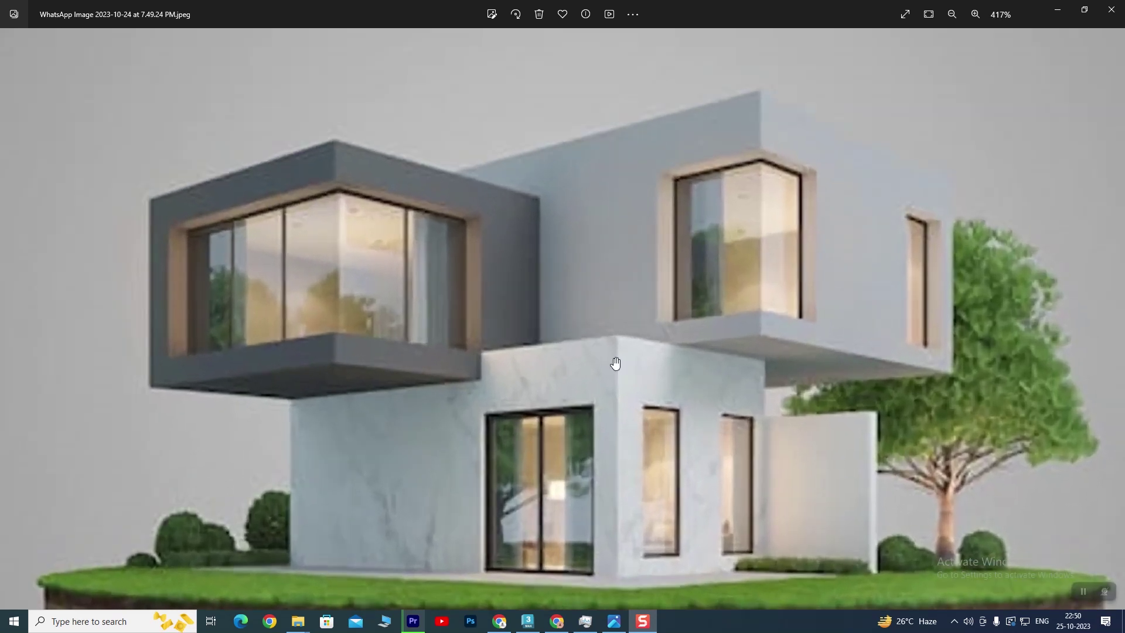
pyautogui.scroll(-1, 618, 292)
pyautogui.scroll(1, 616, 294)
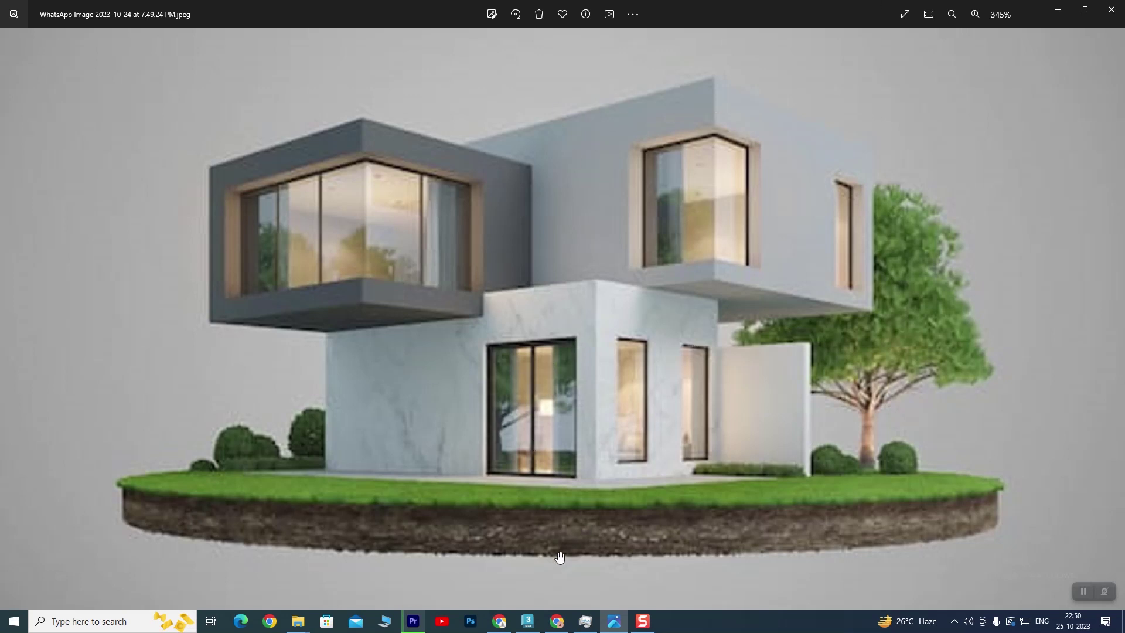
pyautogui.click(528, 621)
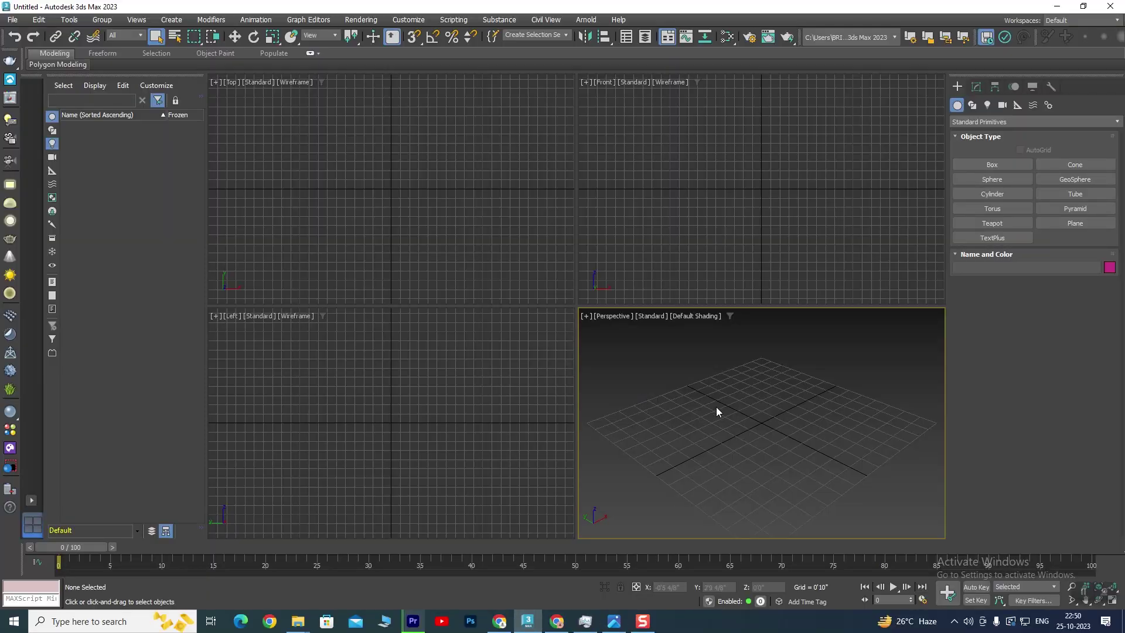
# Confirm US Standard feet with fractional inches as the scene units.
pyautogui.click(454, 19)
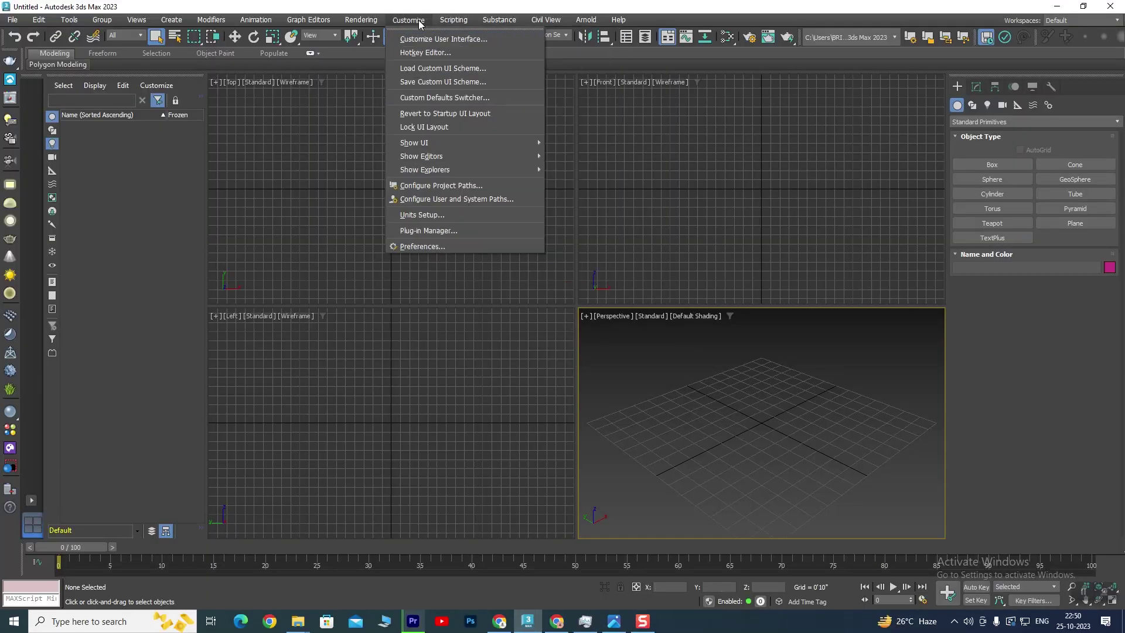
pyautogui.click(427, 214)
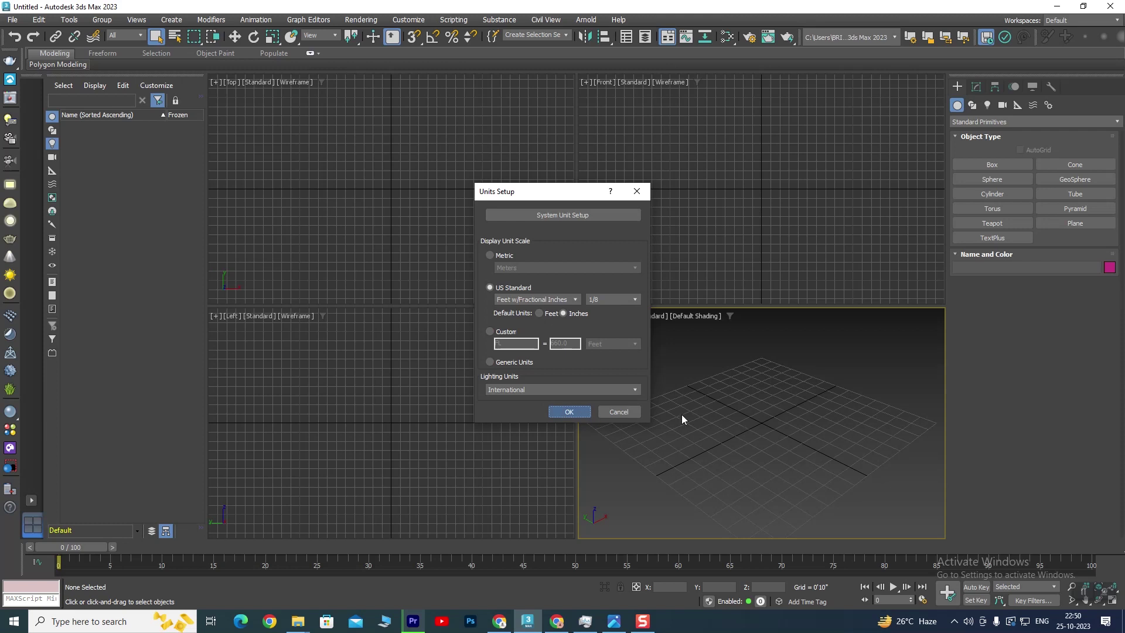
pyautogui.click(569, 411)
# Maximise the Perspective viewport with Alt+W and return to the house reference photo.
pyautogui.hotkey('alt', 'w')
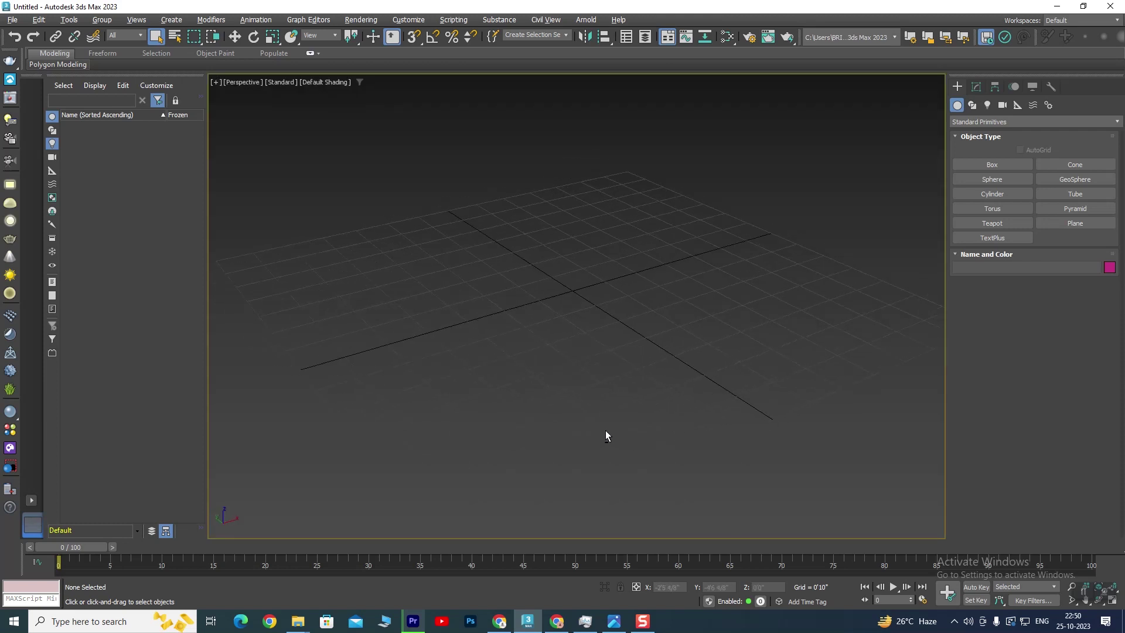
pyautogui.scroll(-3, 610, 427)
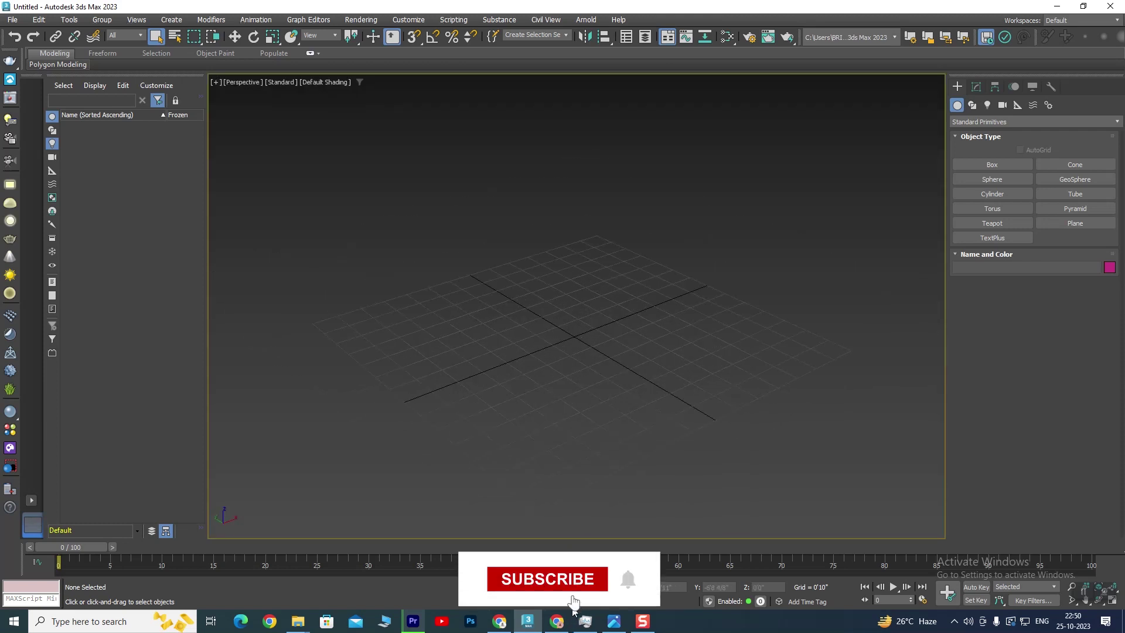
pyautogui.click(607, 624)
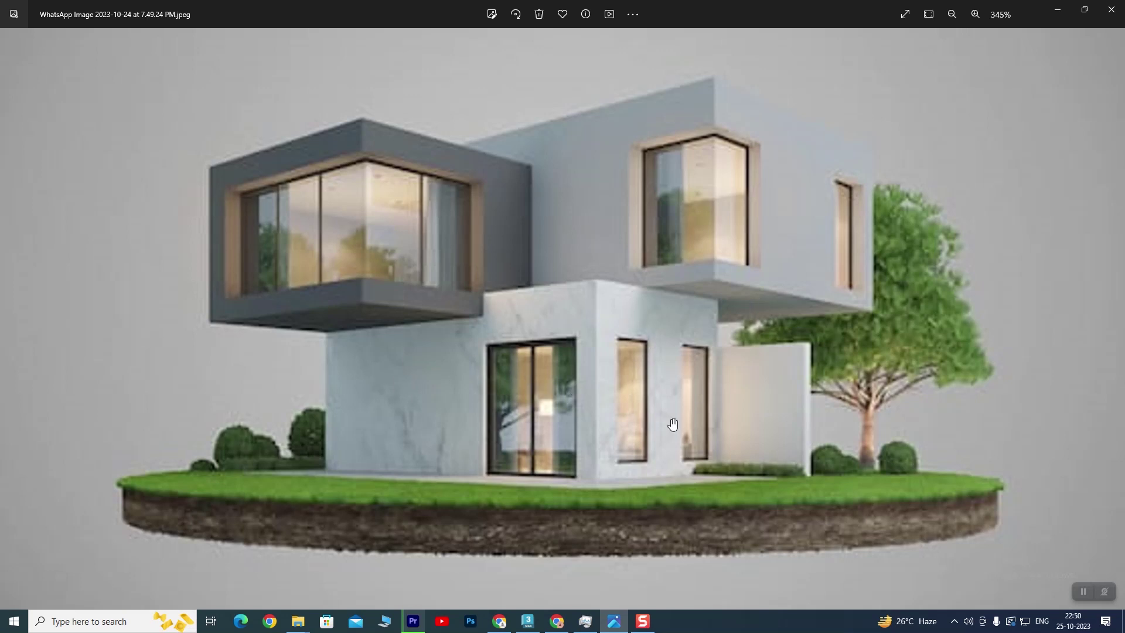
# Draw a box in the Perspective view and set its height to 10'0".
pyautogui.click(527, 621)
pyautogui.moveTo(563, 378)
pyautogui.keyDown('alt'); pyautogui.mouseDown(button='middle')
pyautogui.moveTo(543, 374)
pyautogui.moveTo(533, 392)
pyautogui.moveTo(637, 392)
pyautogui.mouseUp(button='middle'); pyautogui.keyUp('alt')
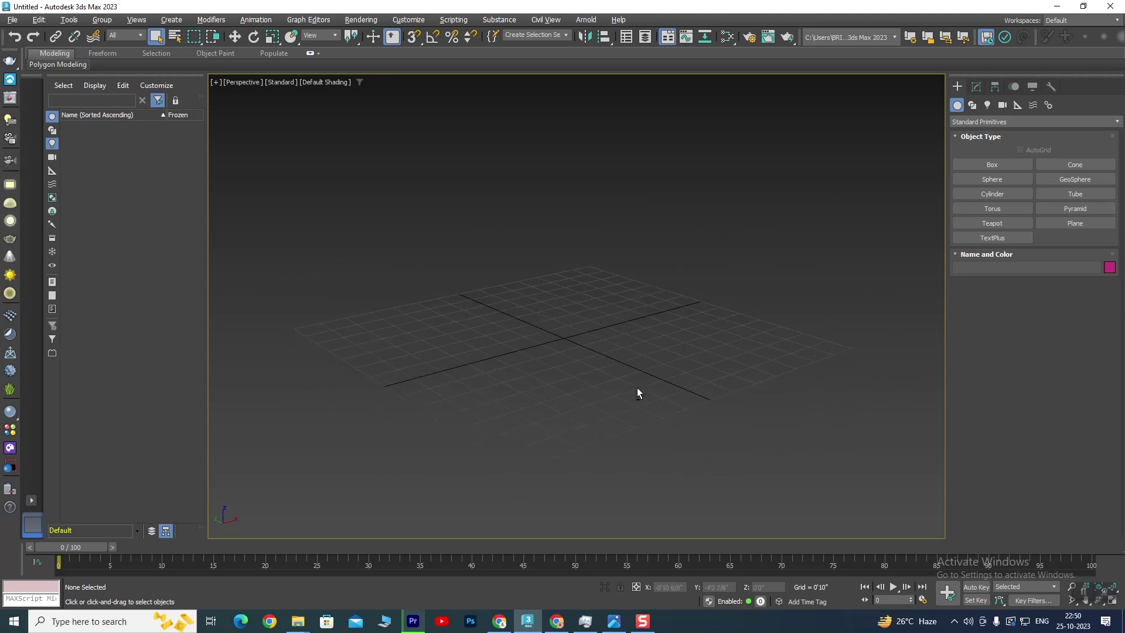
pyautogui.click(990, 164)
pyautogui.moveTo(381, 307); pyautogui.dragTo(837, 380)
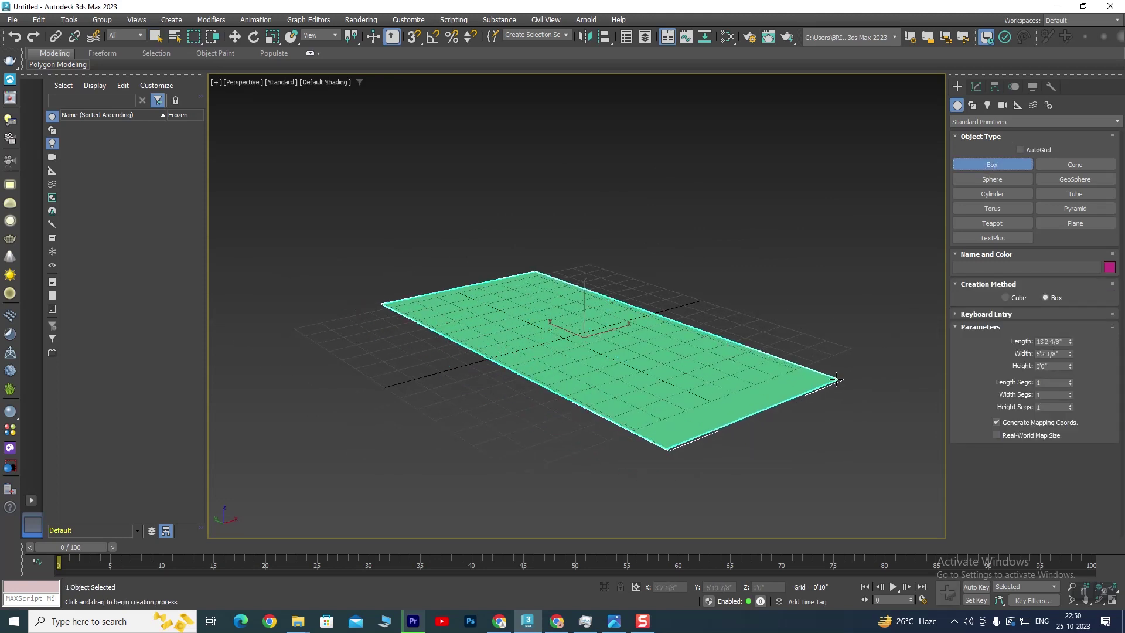
pyautogui.click(818, 256)
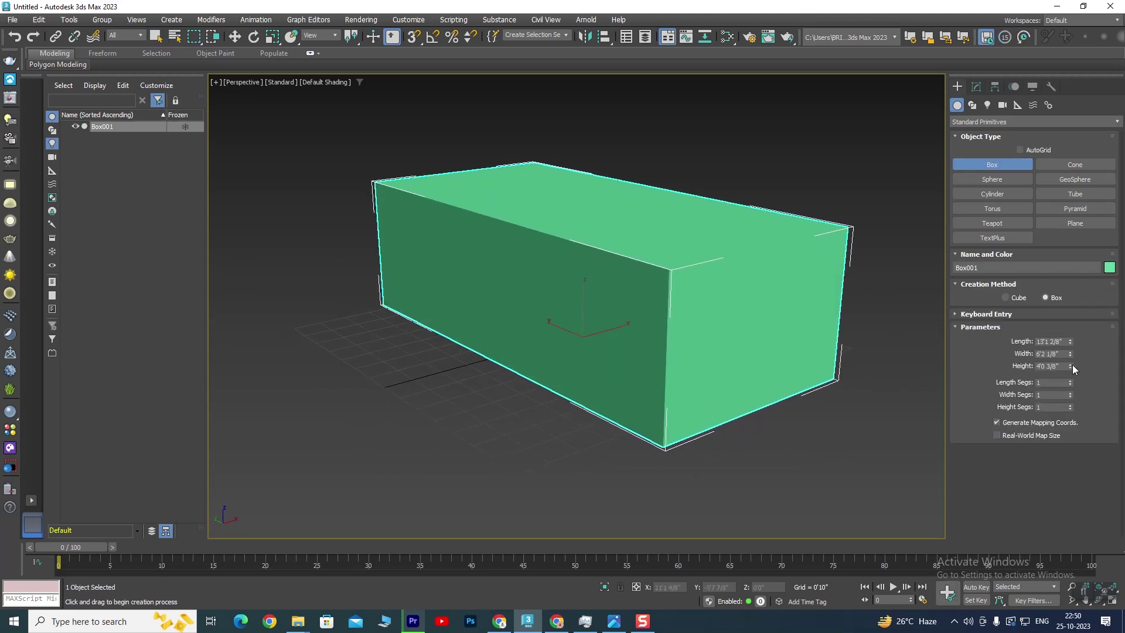
pyautogui.moveTo(1072, 365); pyautogui.dragTo(1062, 366)
pyautogui.write('10')
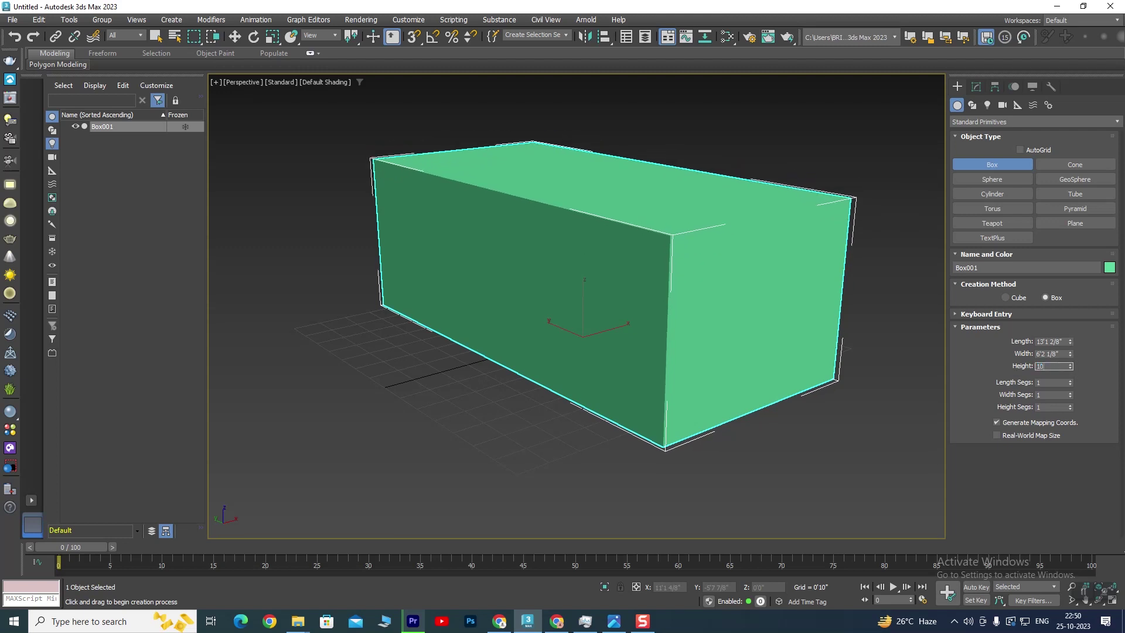
pyautogui.press('Return')
pyautogui.scroll(-3, 678, 276)
pyautogui.scroll(2, 603, 389)
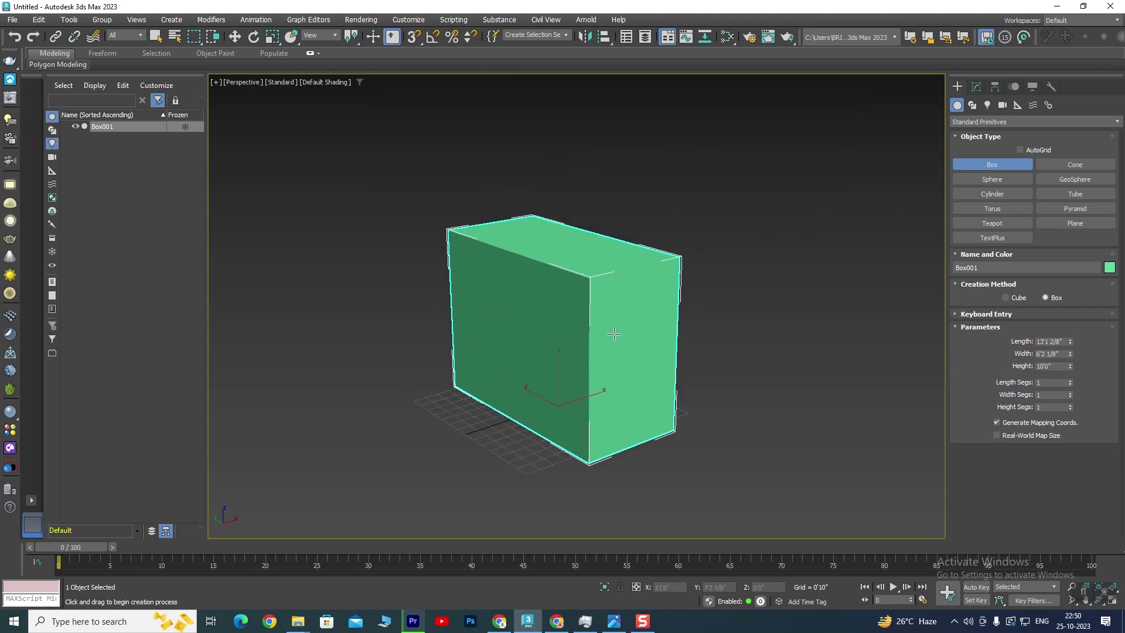
pyautogui.scroll(1, 603, 389)
# Set the box's length to 20'0" and its width to 12'0".
pyautogui.moveTo(1070, 339)
pyautogui.mouseDown()
pyautogui.moveTo(1070, 316)
pyautogui.moveTo(1008, 341)
pyautogui.mouseUp()
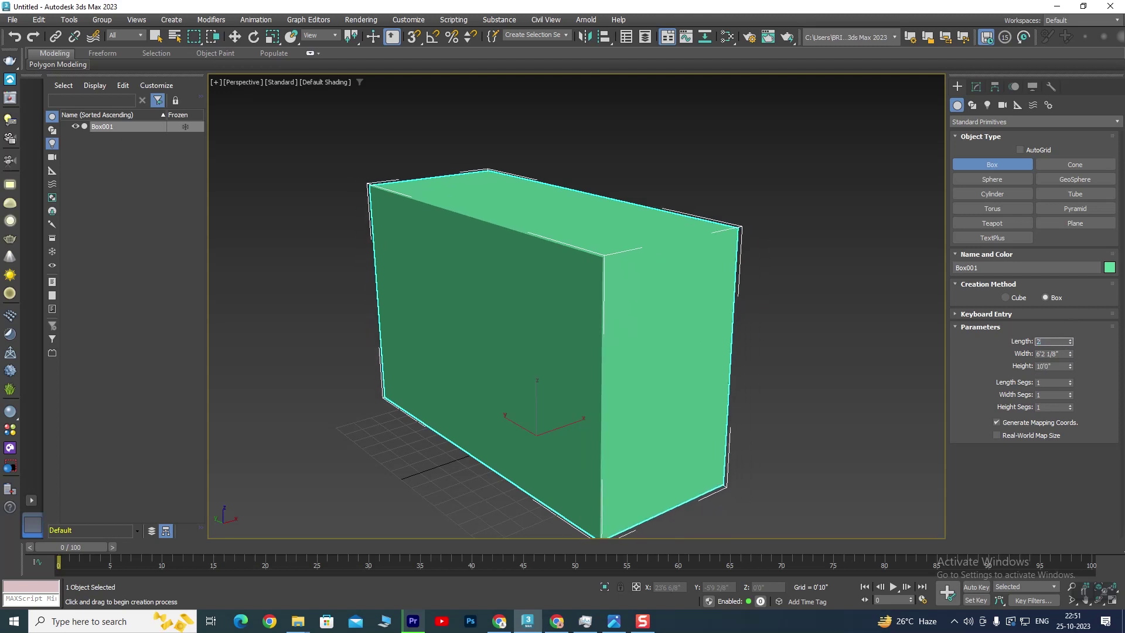
pyautogui.write('0')
pyautogui.press('Return')
pyautogui.moveTo(1061, 353); pyautogui.dragTo(1014, 352)
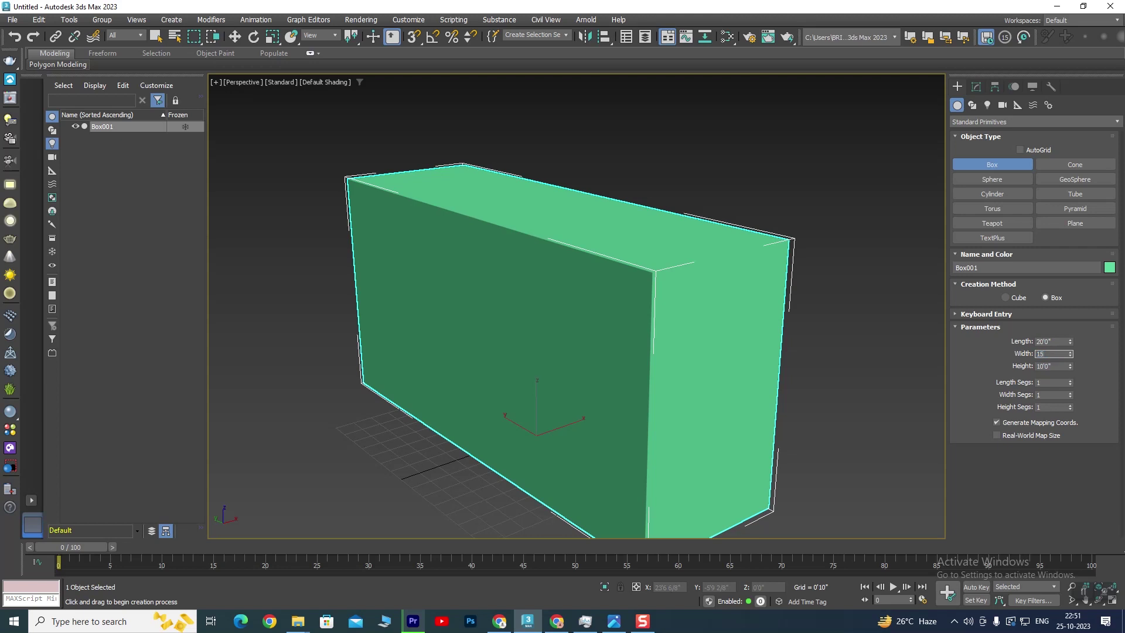
pyautogui.press('Return')
pyautogui.scroll(-3, 754, 337)
pyautogui.scroll(-3, 754, 337)
pyautogui.scroll(3, 754, 337)
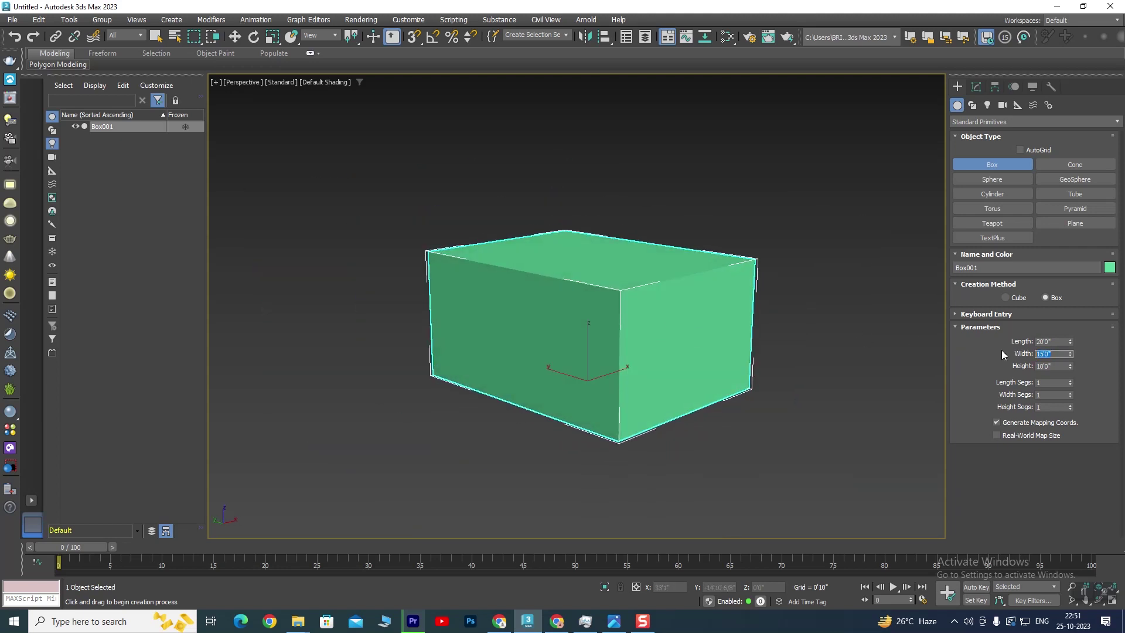
pyautogui.press('Return')
pyautogui.keyDown('alt'); pyautogui.moveTo(710, 337); pyautogui.dragTo(623, 339, button='middle'); pyautogui.keyUp('alt')
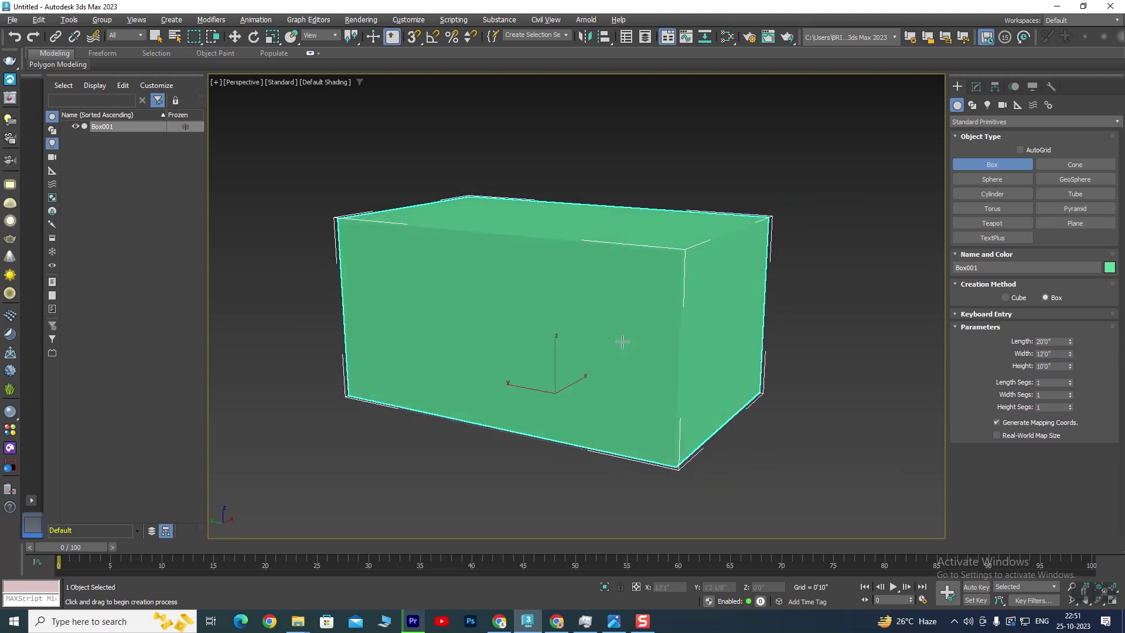
# Start a Save As of the scene and browse to This PC's drives.
pyautogui.click(16, 22)
pyautogui.click(30, 135)
pyautogui.click(34, 193)
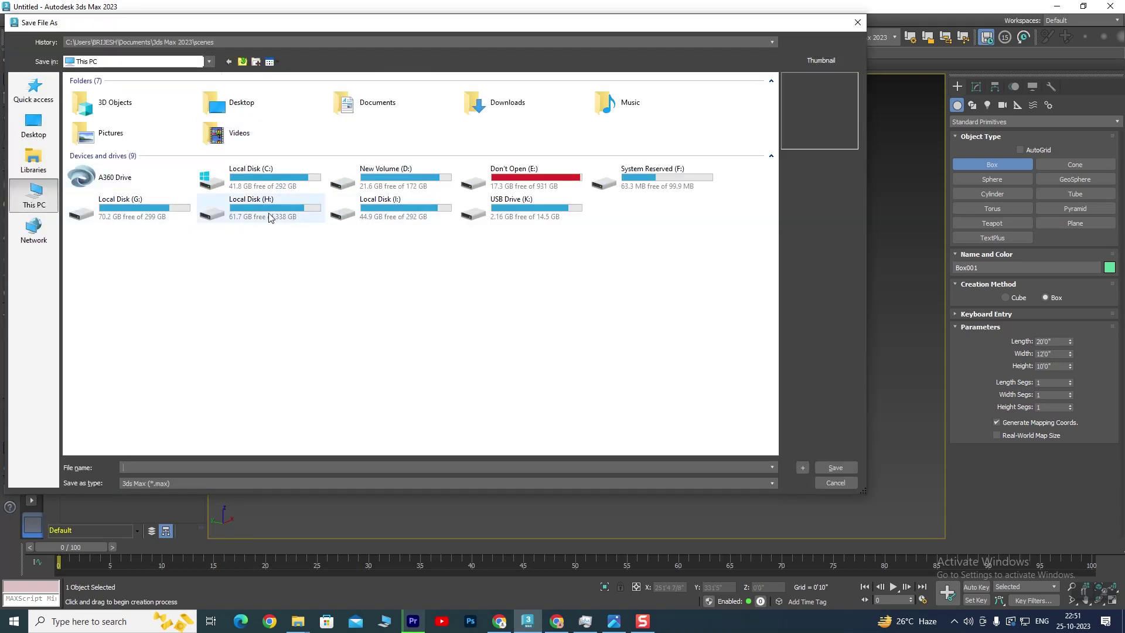
# Save the scene as EXTERIOR DESIGN-V1 in H:\ONLINE CLASSES - 2023\ARCHITECTURE\3ds MAX - 26.09.23.
pyautogui.doubleClick(267, 215)
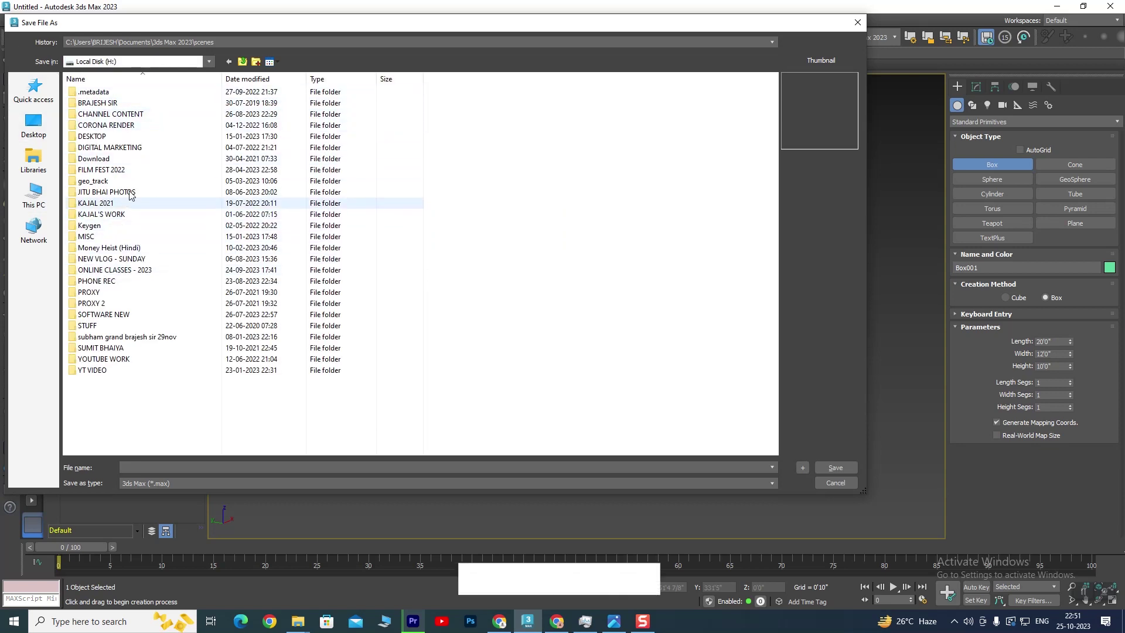
pyautogui.doubleClick(115, 271)
pyautogui.doubleClick(101, 92)
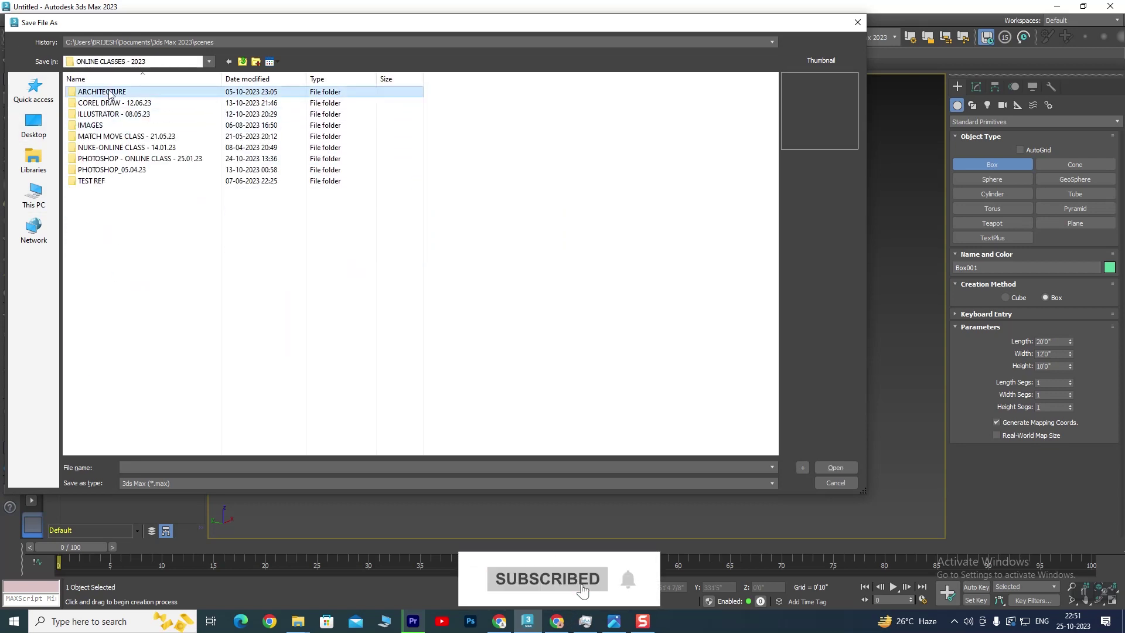
pyautogui.doubleClick(96, 117)
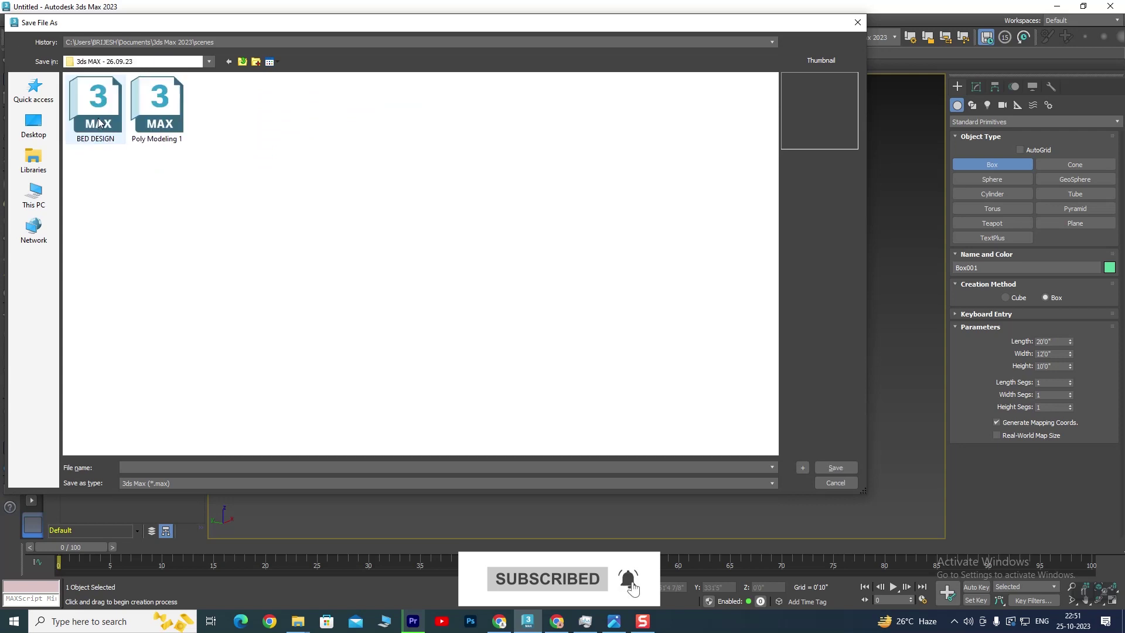
pyautogui.click(154, 466)
pyautogui.write('RIOR DESIGN-V1')
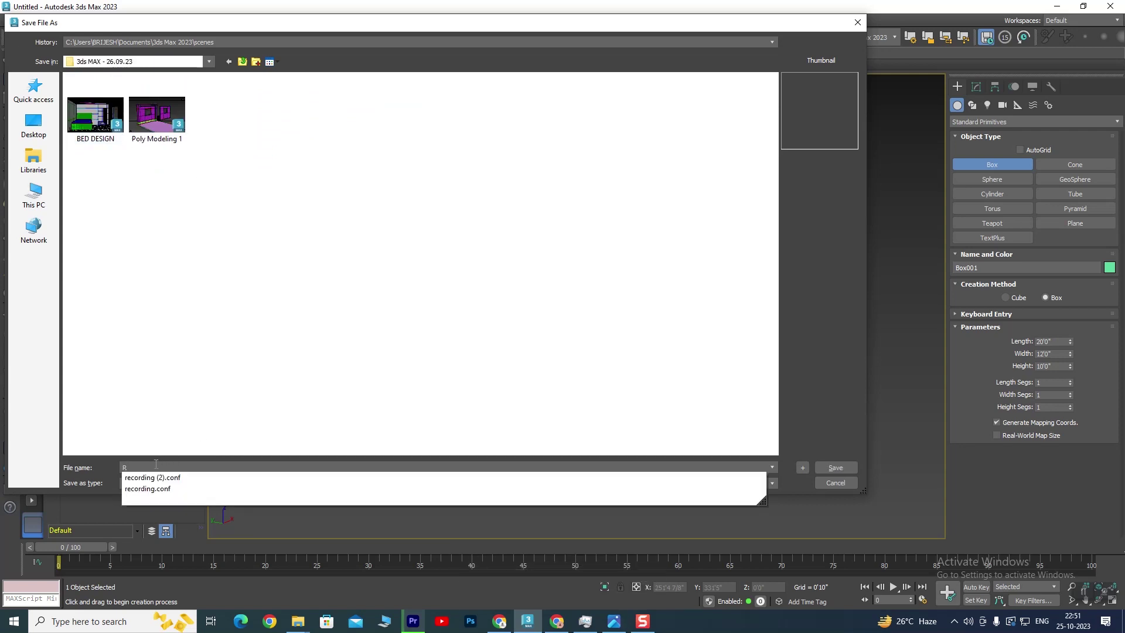
pyautogui.press('BackSpace')
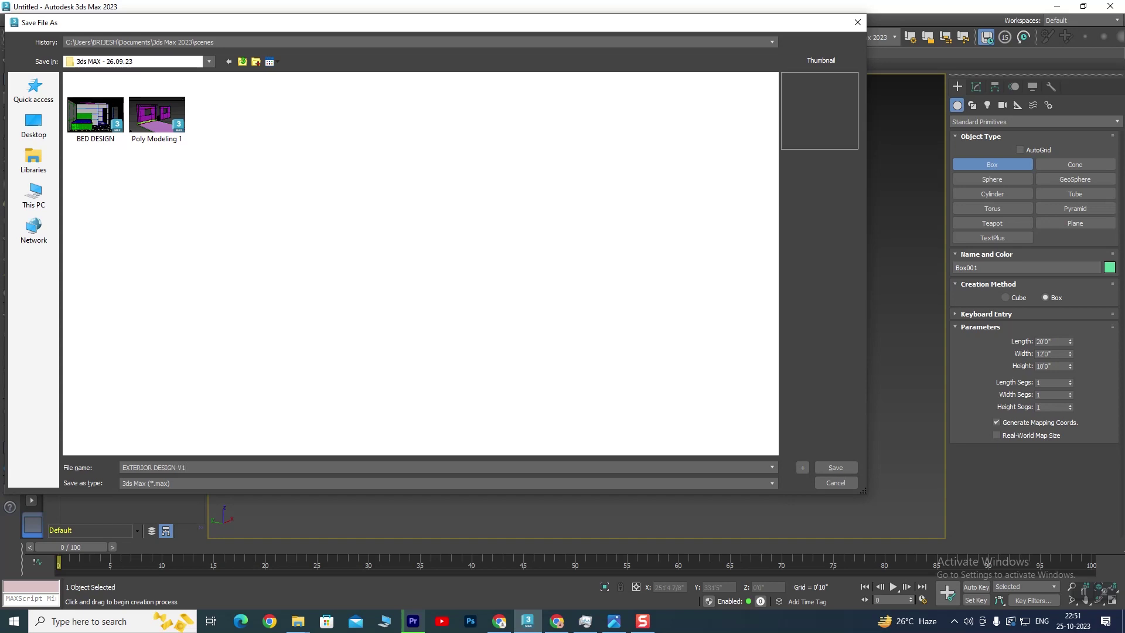
pyautogui.press('Return')
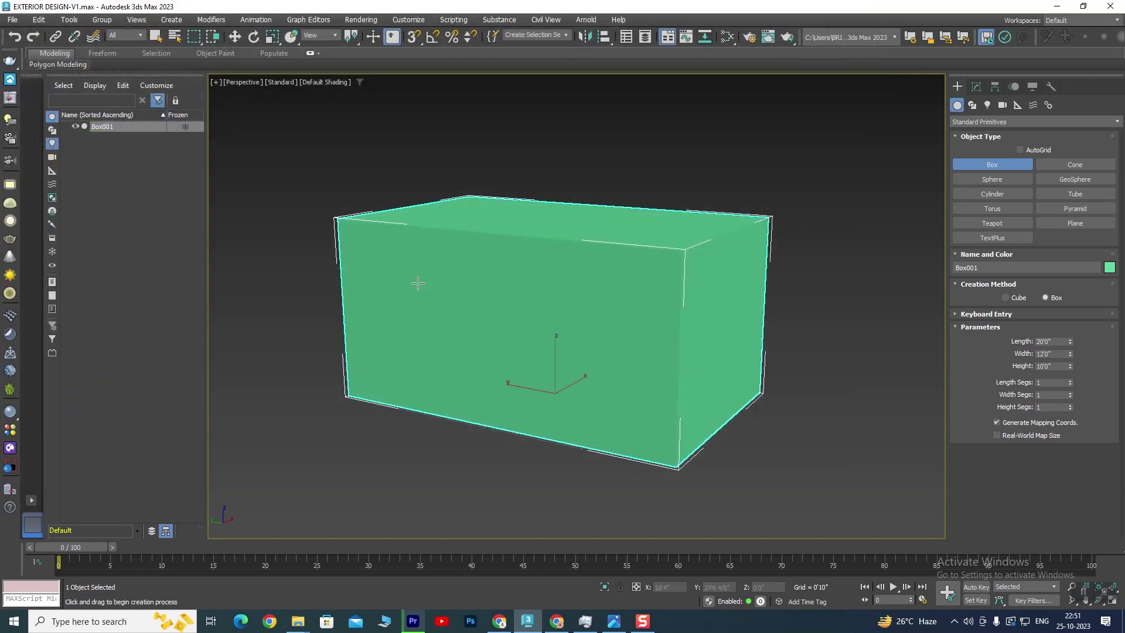
pyautogui.click(235, 36)
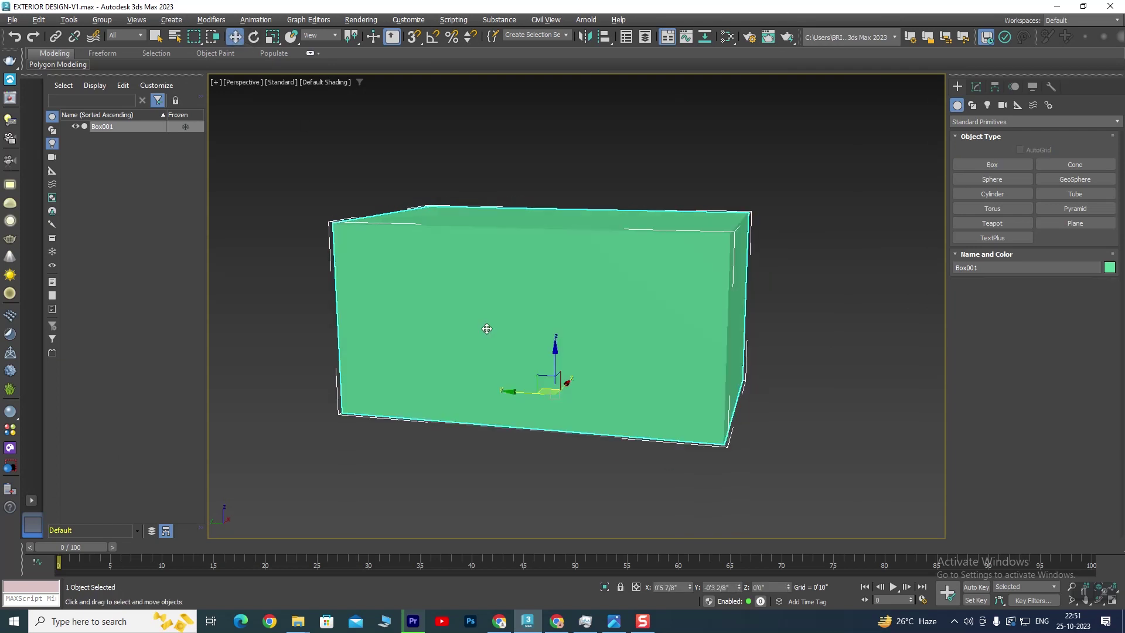
pyautogui.keyDown('alt'); pyautogui.moveTo(489, 340); pyautogui.dragTo(341, 260, button='middle'); pyautogui.keyUp('alt')
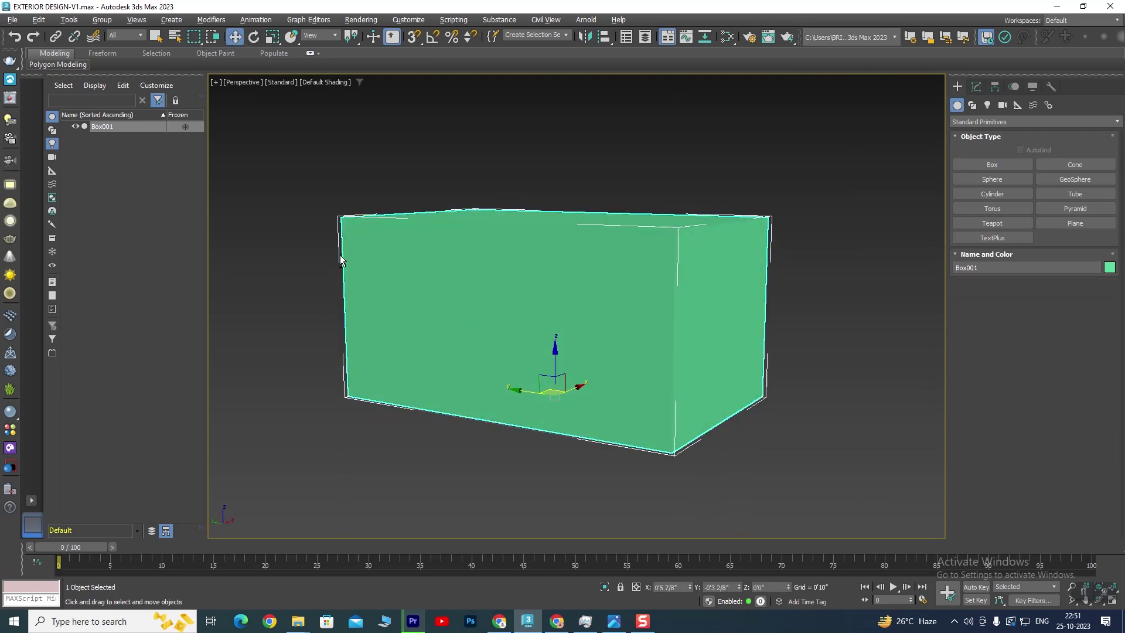
pyautogui.rightClick(709, 241)
pyautogui.moveTo(457, 328)
pyautogui.keyDown('alt'); pyautogui.mouseDown(button='middle')
pyautogui.moveTo(605, 329)
pyautogui.moveTo(544, 332)
pyautogui.mouseUp(button='middle'); pyautogui.keyUp('alt')
pyautogui.rightClick(557, 246)
pyautogui.keyDown('alt'); pyautogui.moveTo(782, 396); pyautogui.dragTo(652, 377, button='middle'); pyautogui.keyUp('alt')
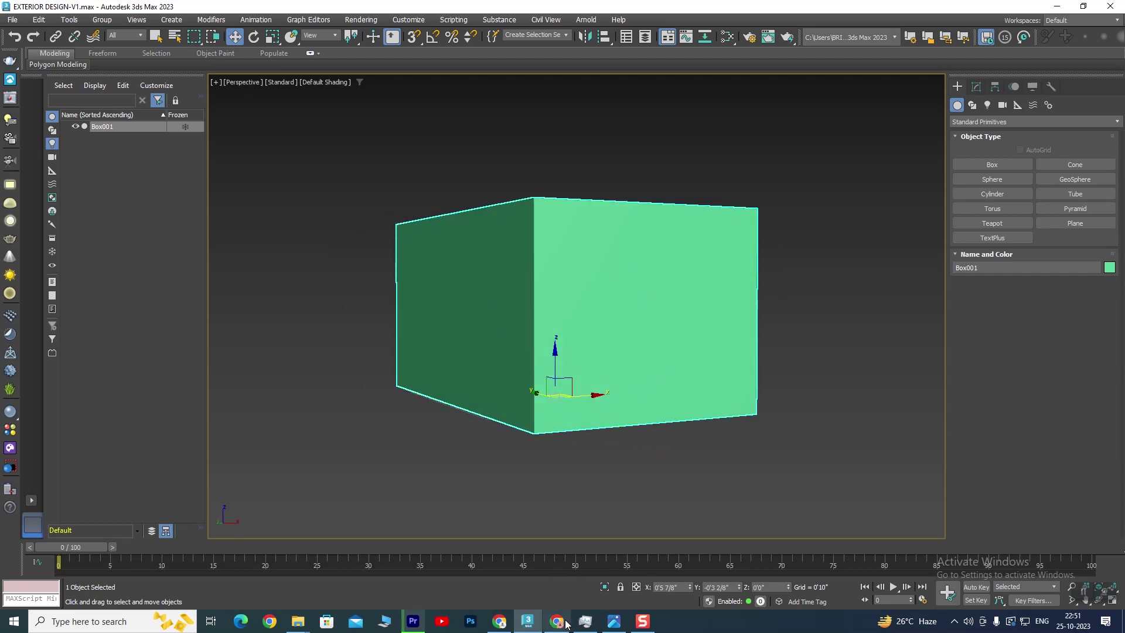
pyautogui.click(614, 621)
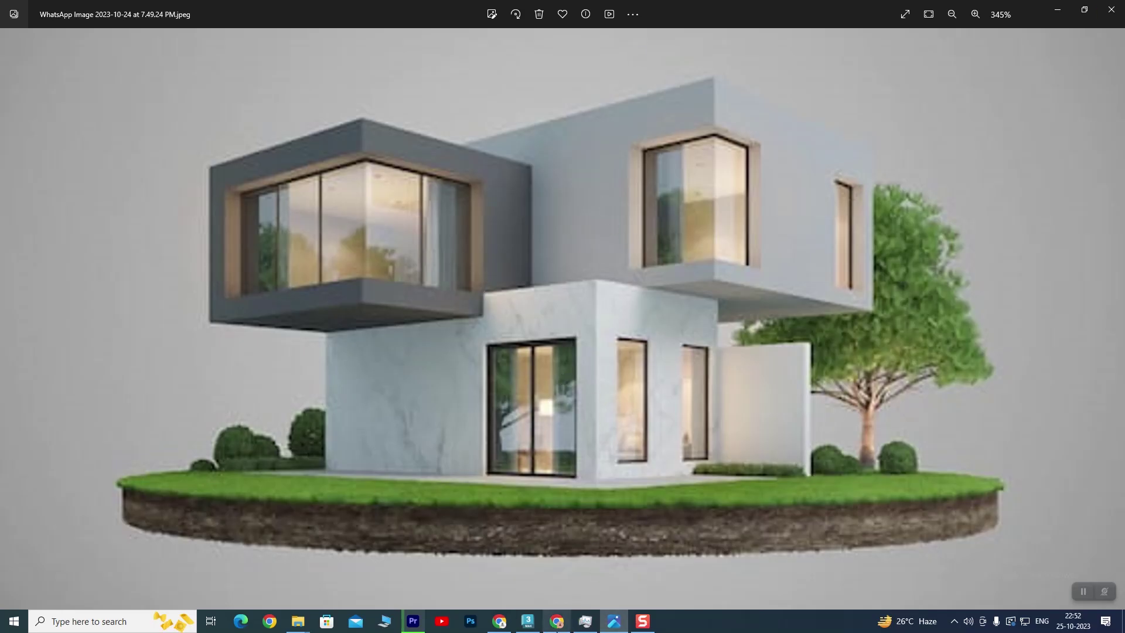
pyautogui.click(527, 621)
pyautogui.moveTo(562, 370)
pyautogui.keyDown('alt'); pyautogui.mouseDown(button='middle')
pyautogui.moveTo(671, 394)
pyautogui.moveTo(481, 328)
pyautogui.mouseUp(button='middle'); pyautogui.keyUp('alt')
# Convert the green box to Editable Poly and delete its front polygon.
pyautogui.rightClick(480, 329)
pyautogui.moveTo(527, 473)
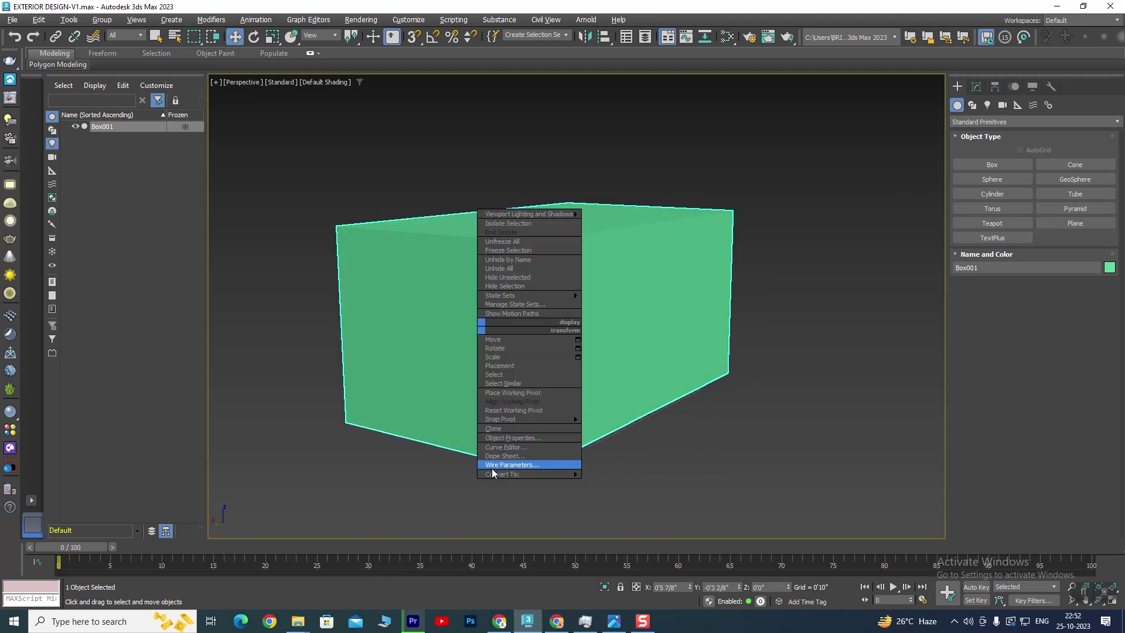
pyautogui.click(650, 483)
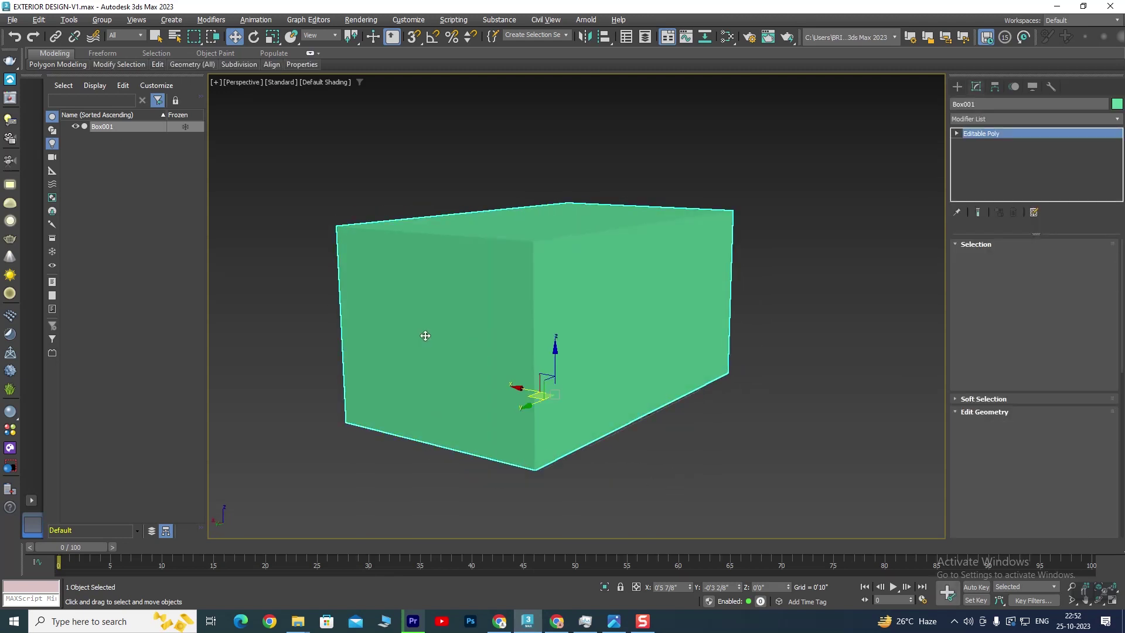
pyautogui.click(1047, 258)
pyautogui.click(380, 297)
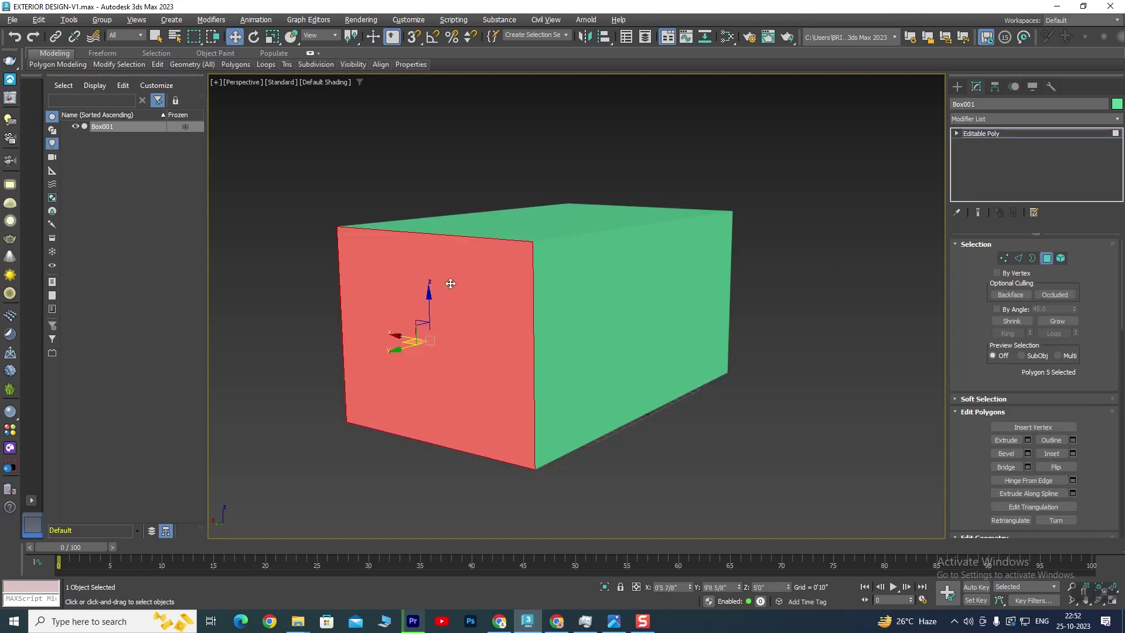
pyautogui.press('Delete')
pyautogui.moveTo(433, 322)
pyautogui.keyDown('alt'); pyautogui.mouseDown(button='middle')
pyautogui.moveTo(487, 344)
pyautogui.moveTo(422, 324)
pyautogui.moveTo(440, 349)
pyautogui.mouseUp(button='middle'); pyautogui.keyUp('alt')
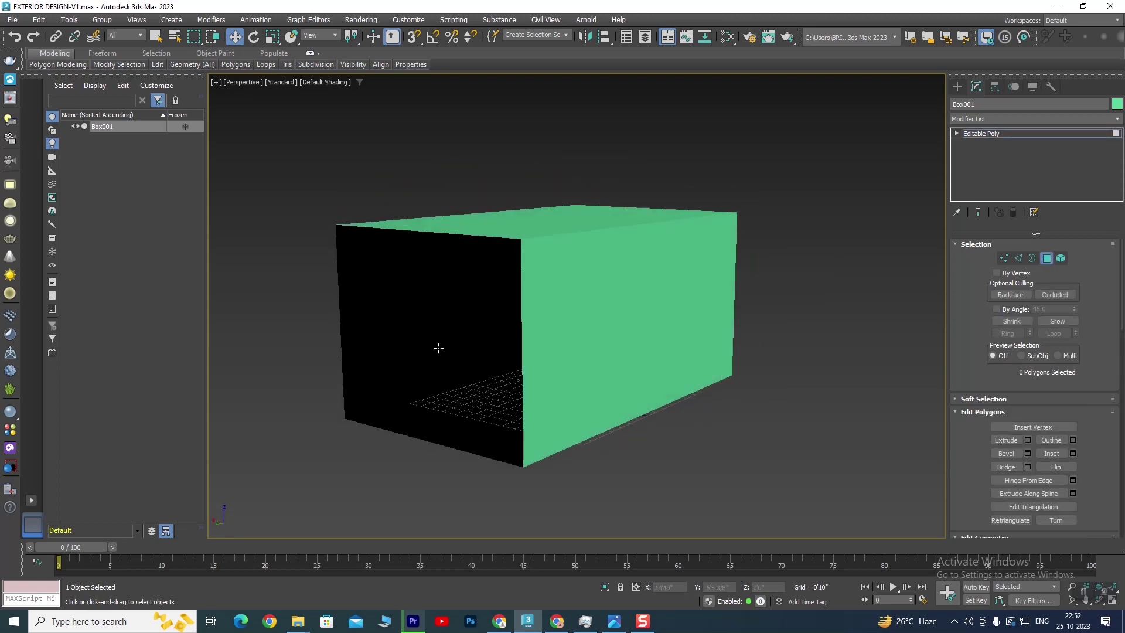
pyautogui.click(982, 135)
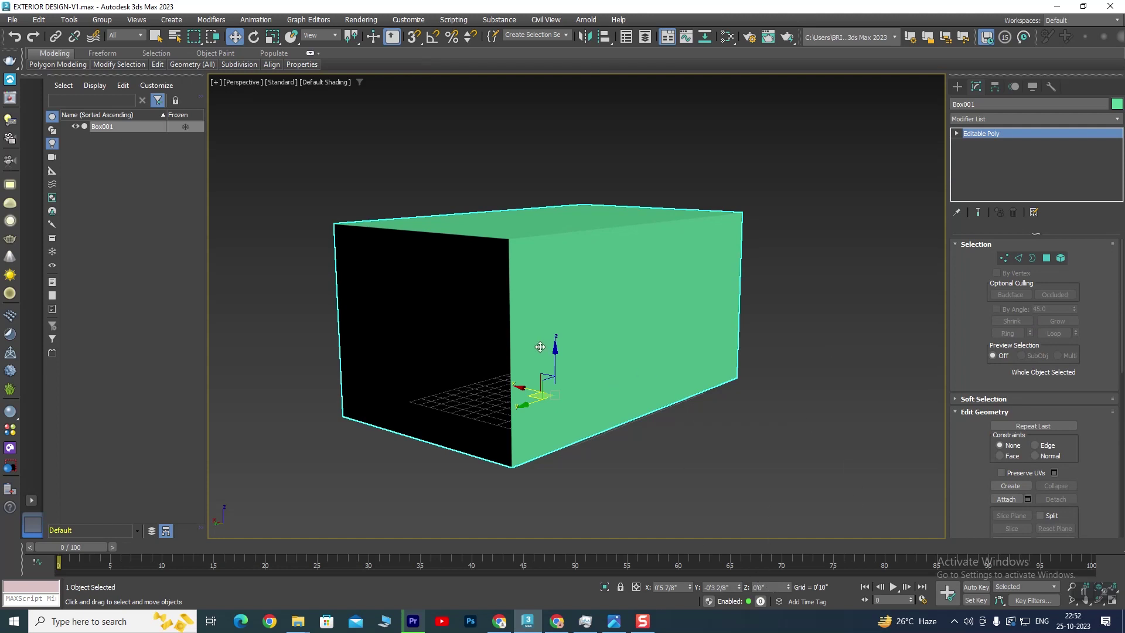
pyautogui.keyDown('alt'); pyautogui.moveTo(447, 447); pyautogui.dragTo(492, 446, button='middle'); pyautogui.keyUp('alt')
pyautogui.click(992, 121)
# Add a Shell modifier to the open box with an Outer Amount of 0'5".
pyautogui.write('sh')
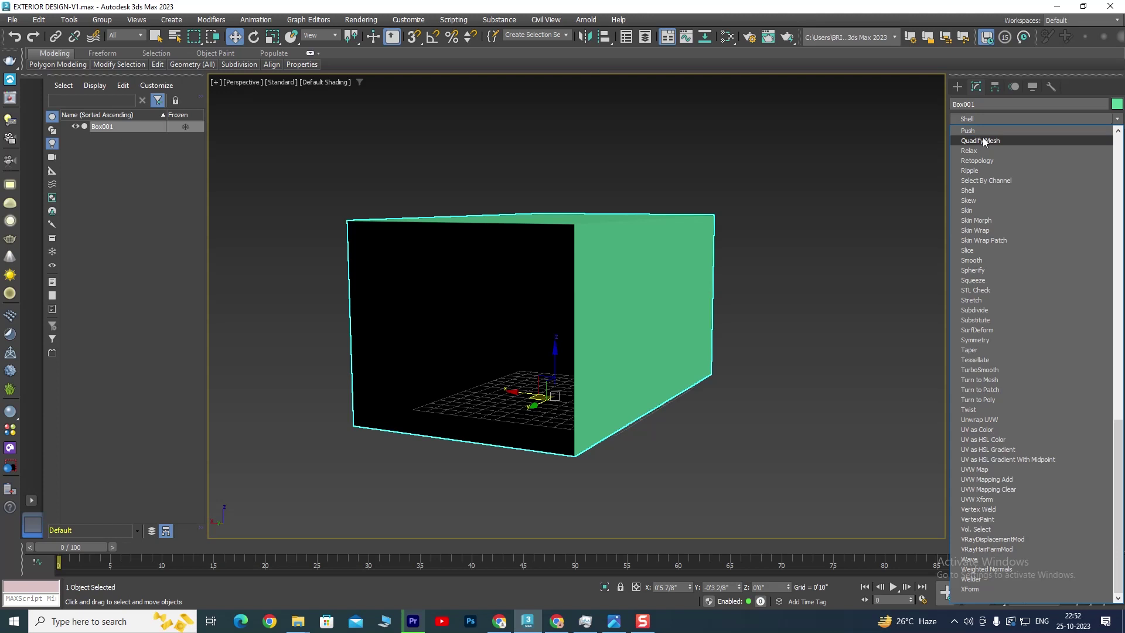
pyautogui.click(983, 190)
pyautogui.moveTo(749, 225)
pyautogui.keyDown('alt'); pyautogui.mouseDown(button='middle')
pyautogui.moveTo(630, 275)
pyautogui.moveTo(662, 276)
pyautogui.mouseUp(button='middle'); pyautogui.keyUp('alt')
pyautogui.write('5')
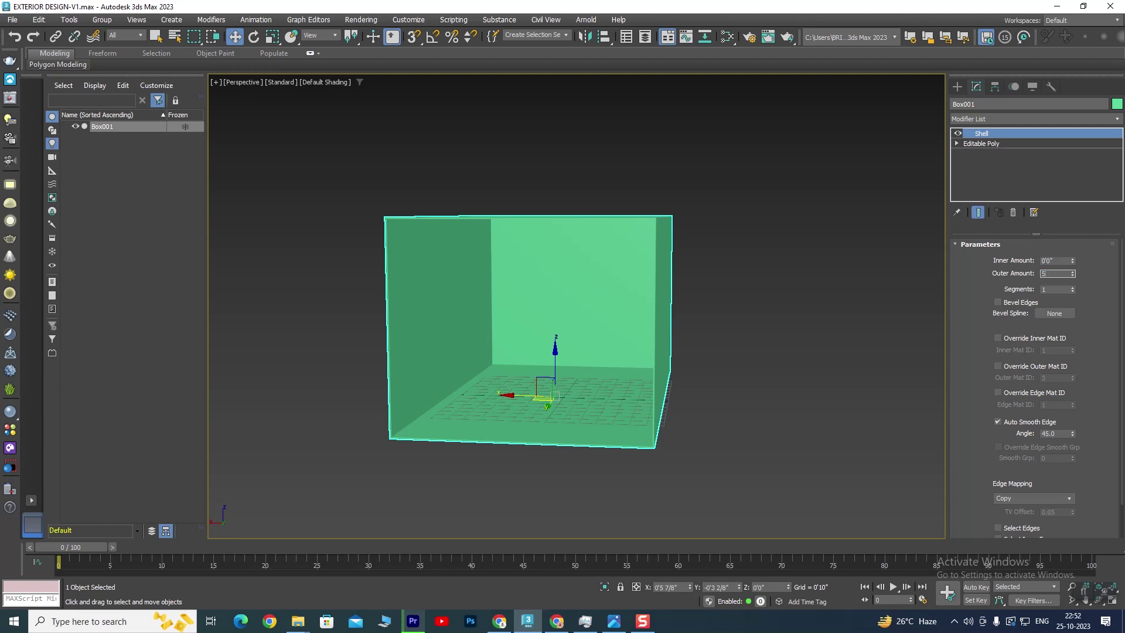
pyautogui.press('Return')
pyautogui.moveTo(556, 313)
pyautogui.keyDown('alt'); pyautogui.mouseDown(button='middle')
pyautogui.moveTo(559, 349)
pyautogui.moveTo(575, 334)
pyautogui.moveTo(555, 352)
pyautogui.moveTo(590, 288)
pyautogui.moveTo(577, 296)
pyautogui.moveTo(621, 295)
pyautogui.moveTo(633, 269)
pyautogui.moveTo(650, 292)
pyautogui.moveTo(627, 283)
pyautogui.moveTo(750, 358)
pyautogui.mouseUp(button='middle'); pyautogui.keyUp('alt')
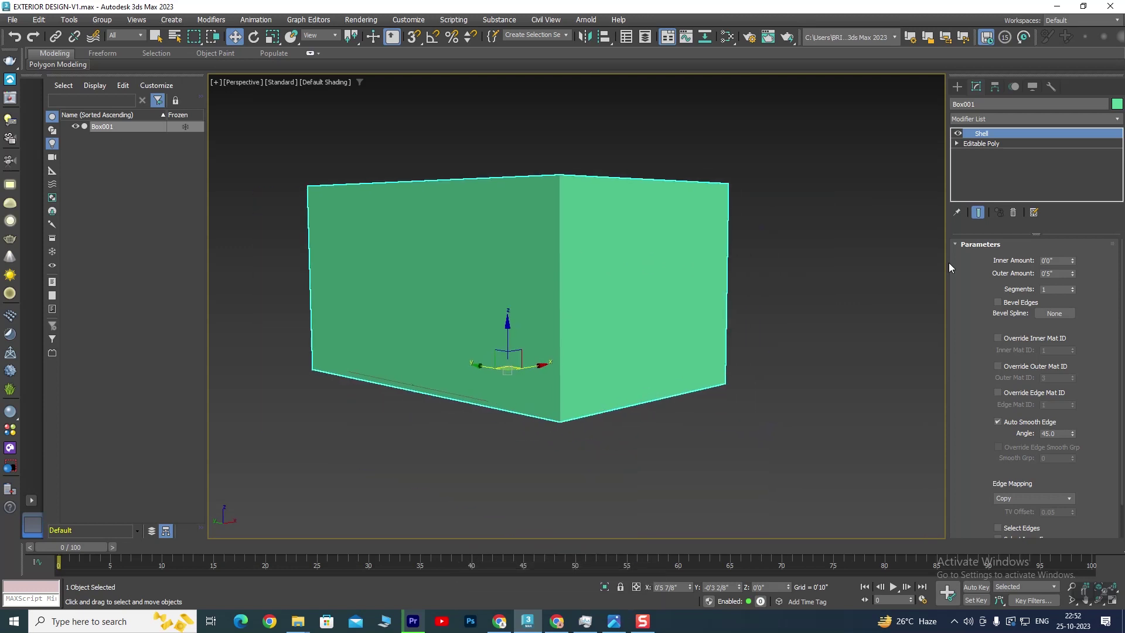
# Compare against the reference image, then maximise the Top viewport framing the box.
pyautogui.click(614, 621)
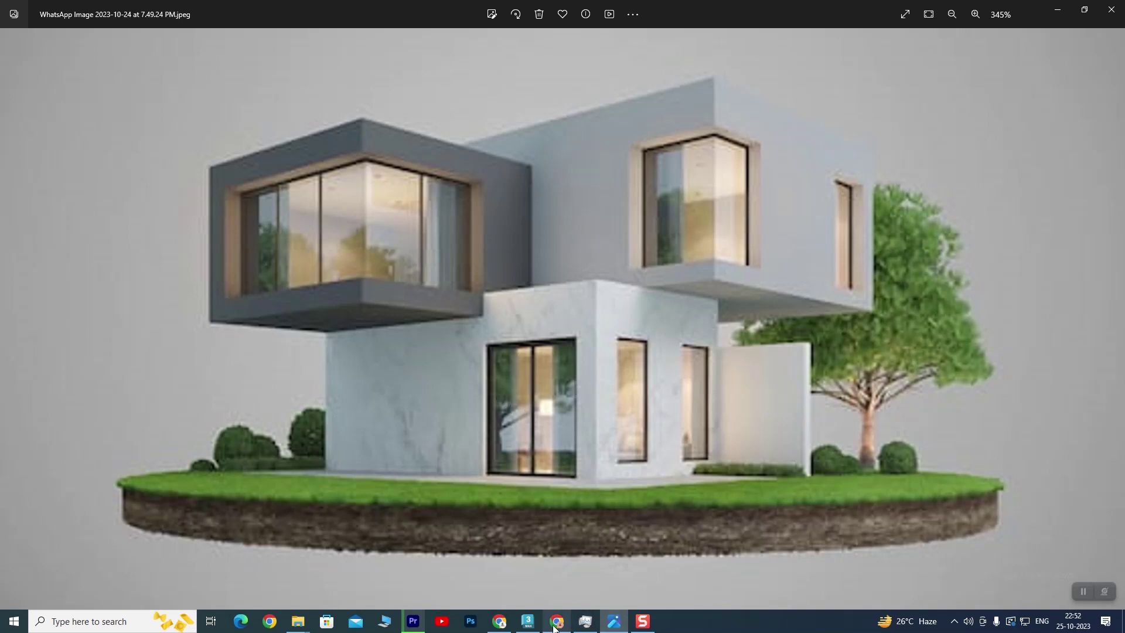
pyautogui.click(527, 621)
pyautogui.hotkey('alt', 'w')
pyautogui.scroll(2, 452, 211)
pyautogui.scroll(-2, 402, 241)
pyautogui.hotkey('alt', 'w')
pyautogui.moveTo(486, 295); pyautogui.dragTo(467, 218, button='middle')
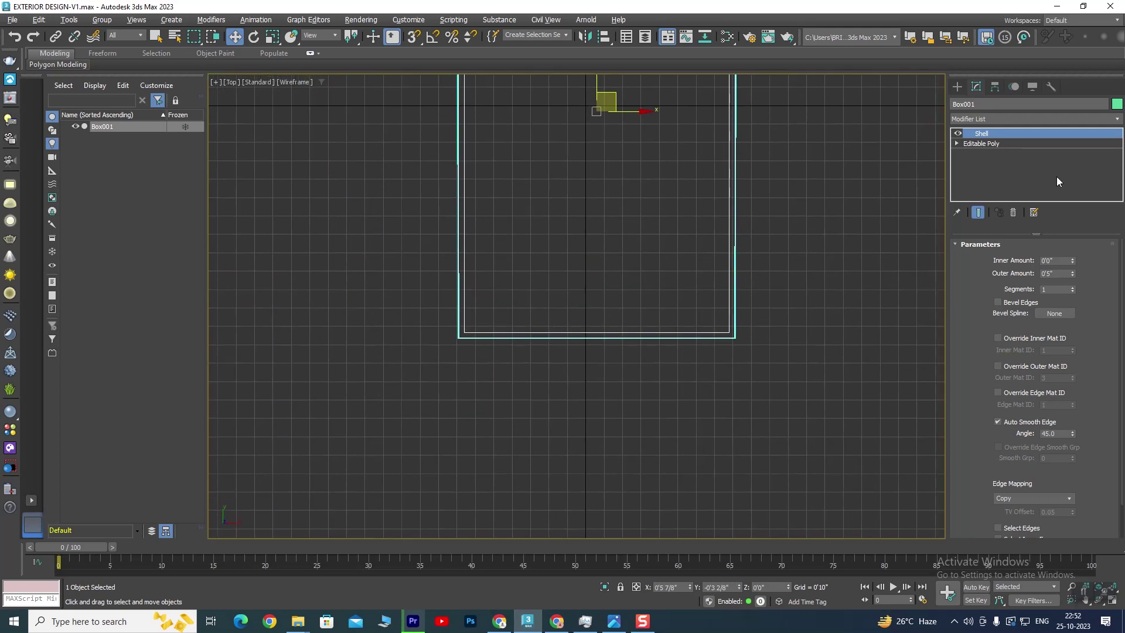
# Create a beige box 6'0" long, 2'3 1/8" wide and 7'0" high in Top view.
pyautogui.click(957, 86)
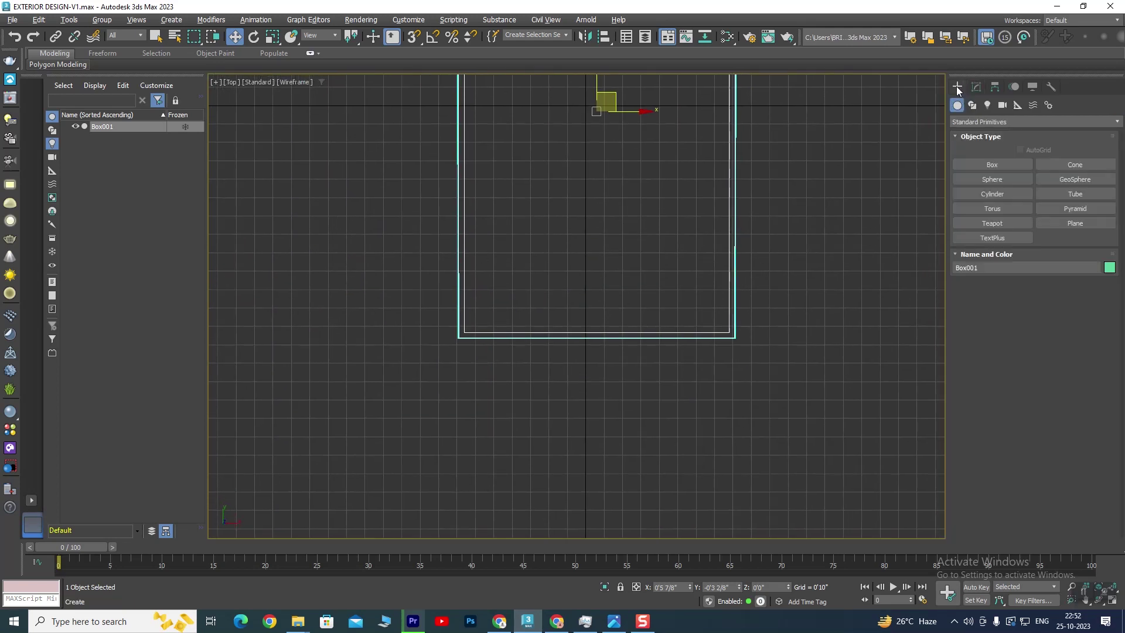
pyautogui.click(992, 164)
pyautogui.moveTo(431, 206); pyautogui.dragTo(480, 322)
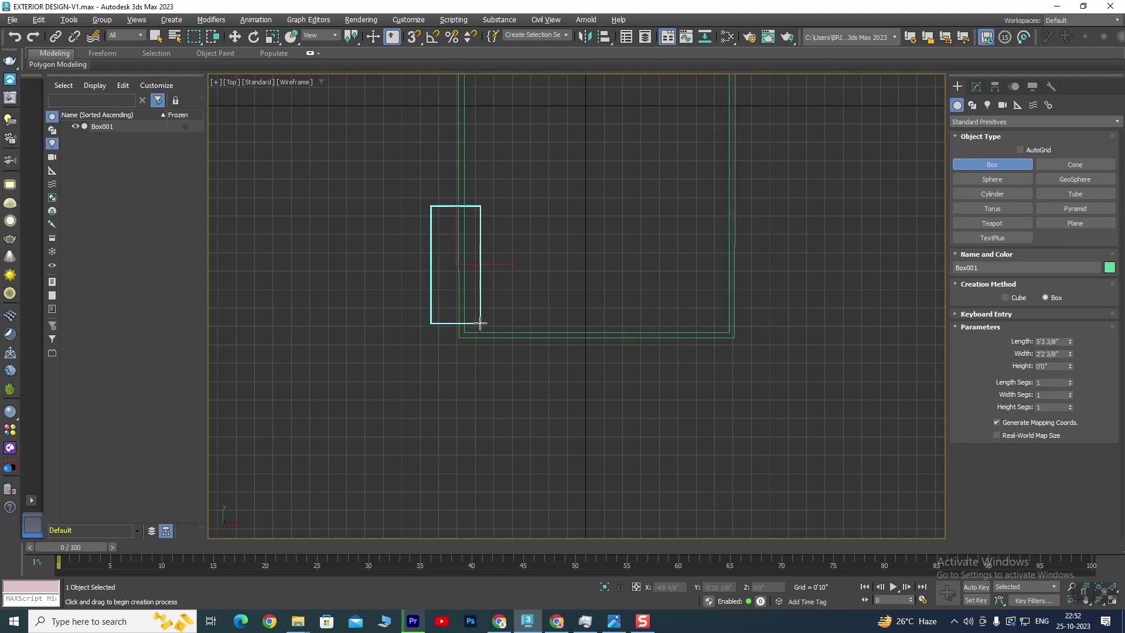
pyautogui.click(479, 295)
pyautogui.moveTo(1070, 367); pyautogui.dragTo(1070, 334)
pyautogui.click(1048, 365)
pyautogui.write('7')
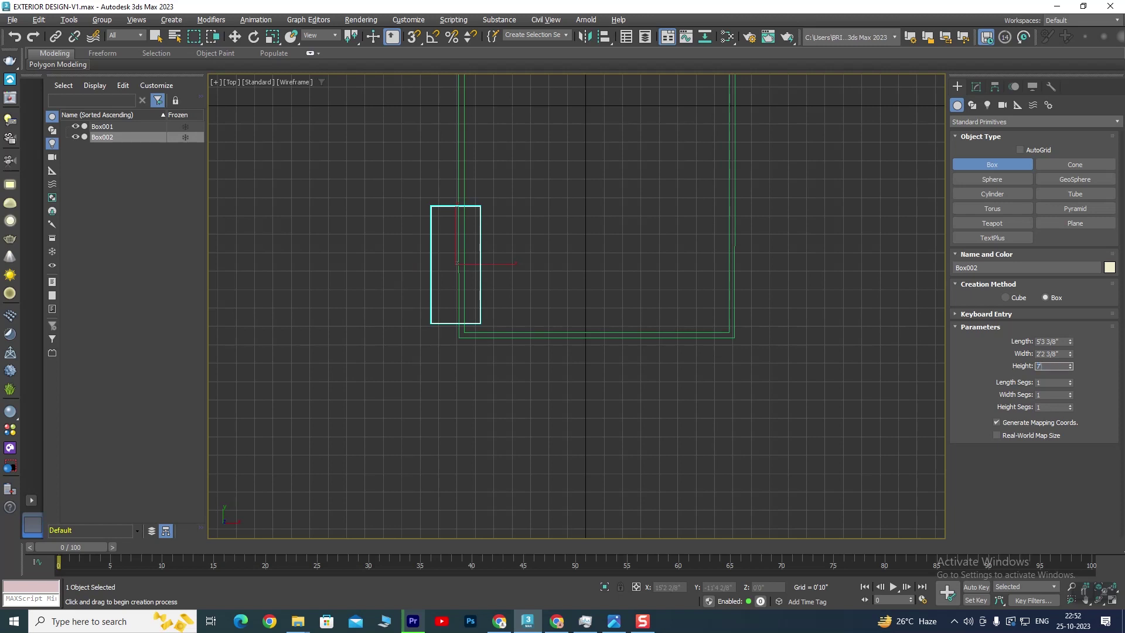
pyautogui.moveTo(1070, 353); pyautogui.dragTo(1074, 350)
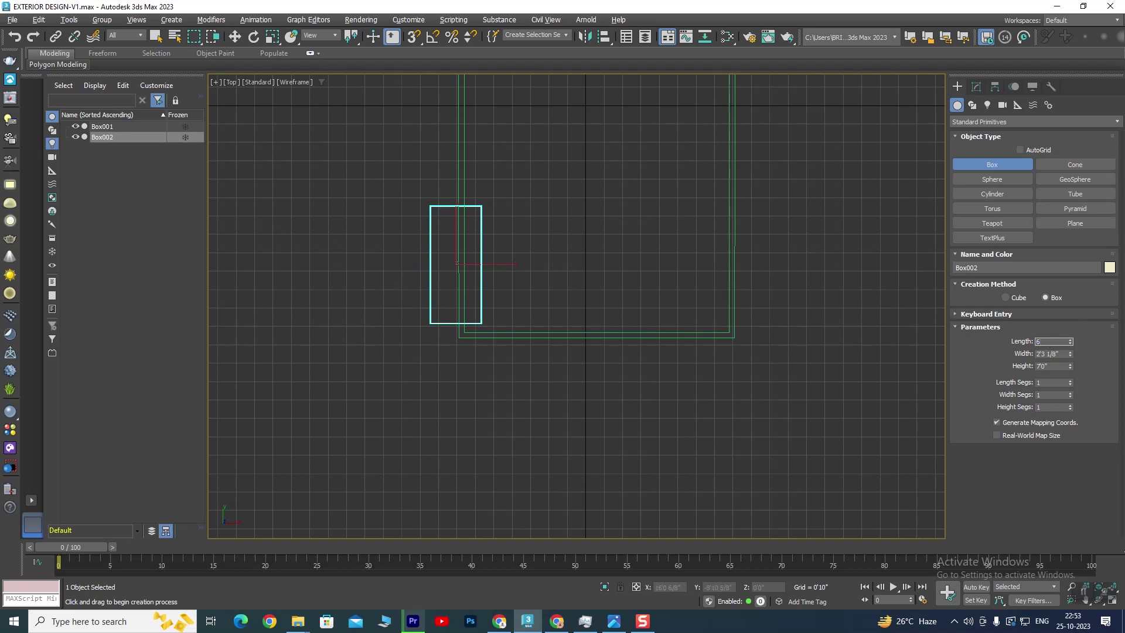
pyautogui.press('Return')
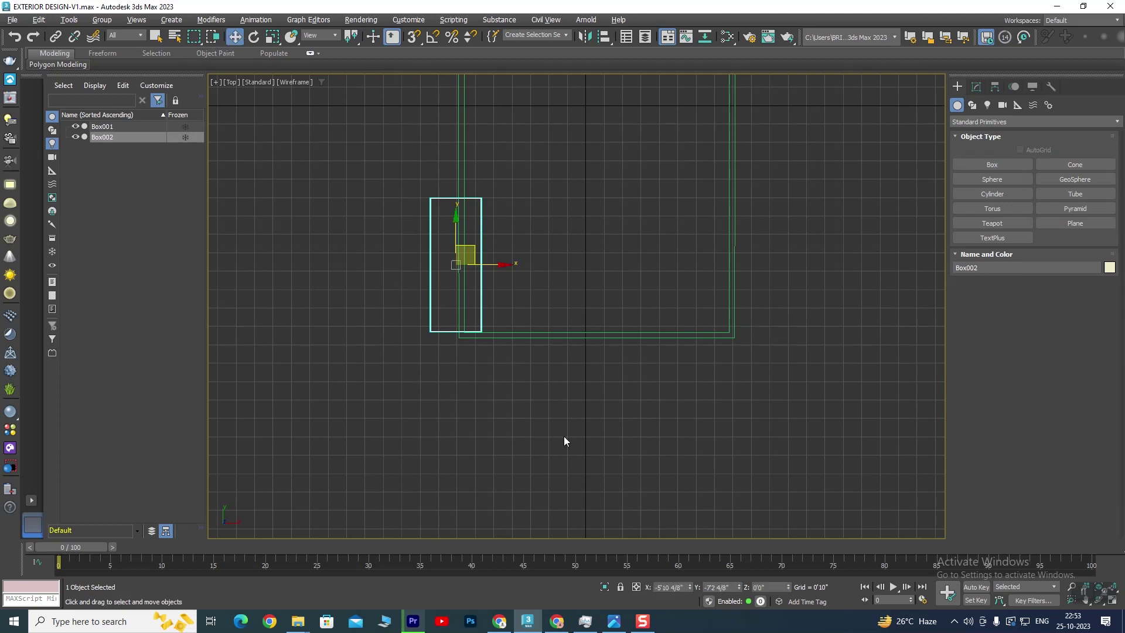
# Check the reference, then move the beige box up against the green box's front corner.
pyautogui.click(614, 621)
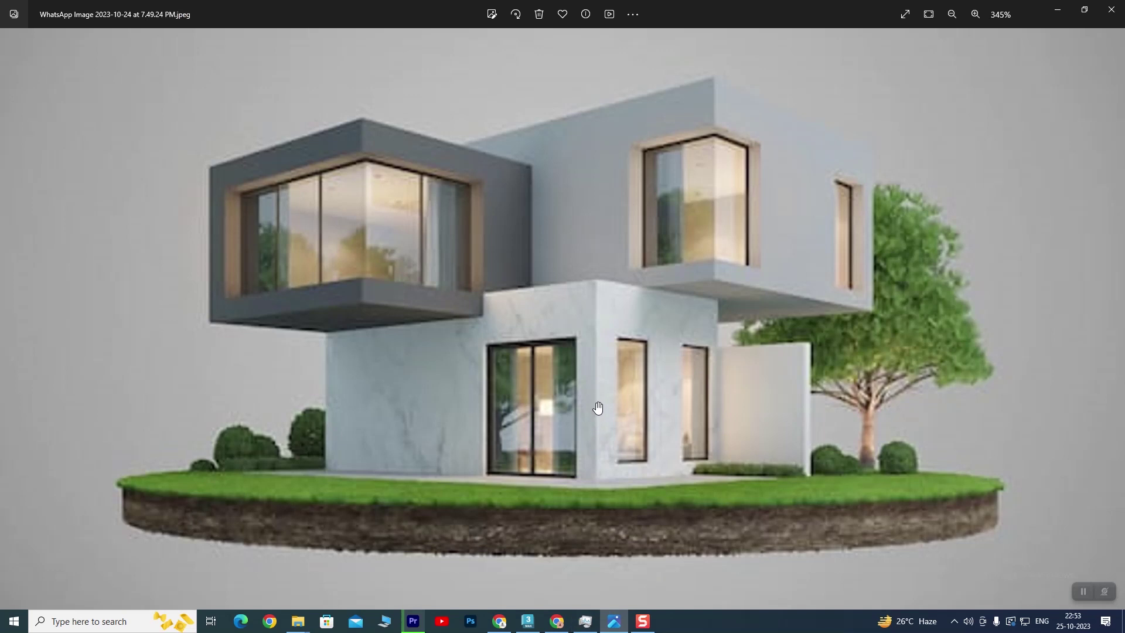
pyautogui.click(527, 621)
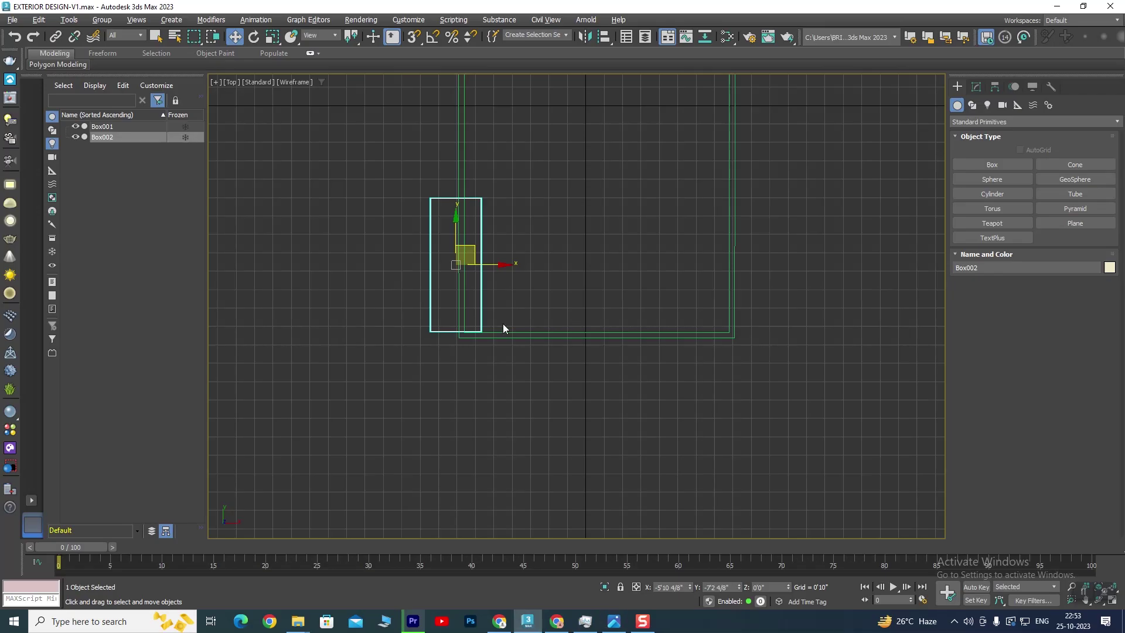
pyautogui.scroll(2, 453, 223)
pyautogui.moveTo(467, 256); pyautogui.dragTo(463, 293, button='middle')
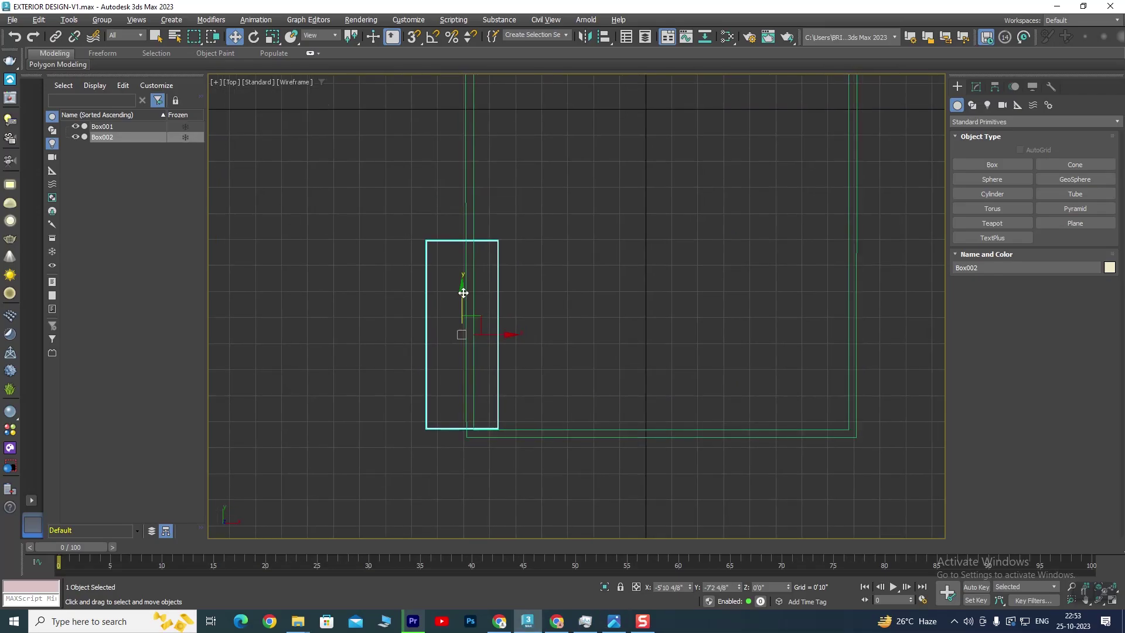
pyautogui.moveTo(463, 291); pyautogui.dragTo(469, 253)
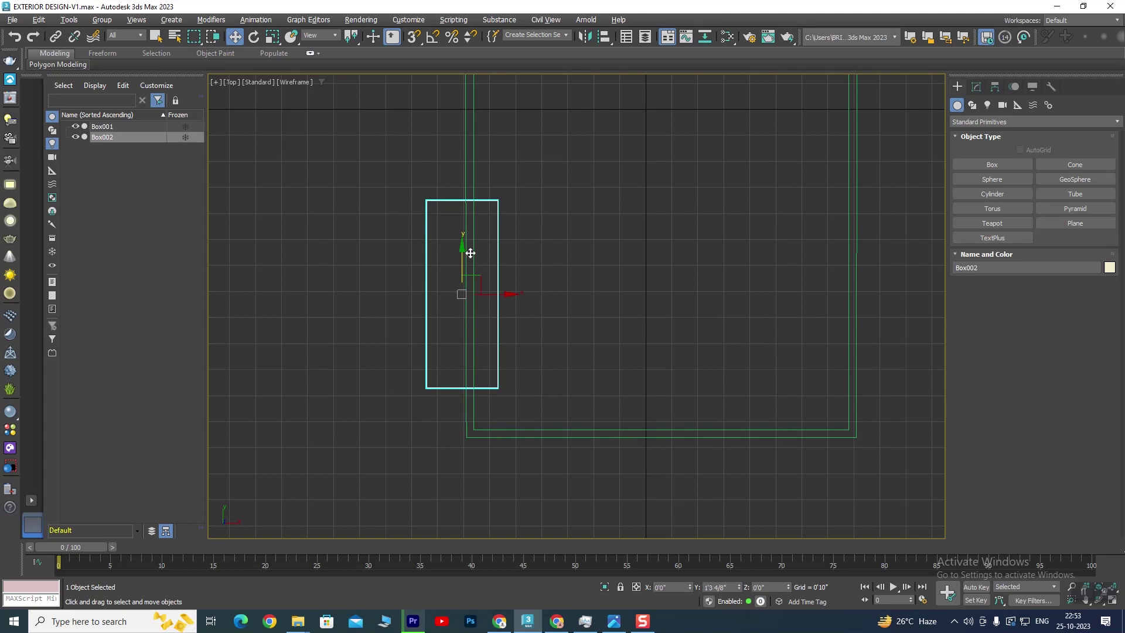
pyautogui.scroll(4, 463, 445)
pyautogui.scroll(4, 501, 320)
pyautogui.scroll(-3, 454, 327)
pyautogui.scroll(-2, 473, 317)
pyautogui.scroll(-2, 505, 377)
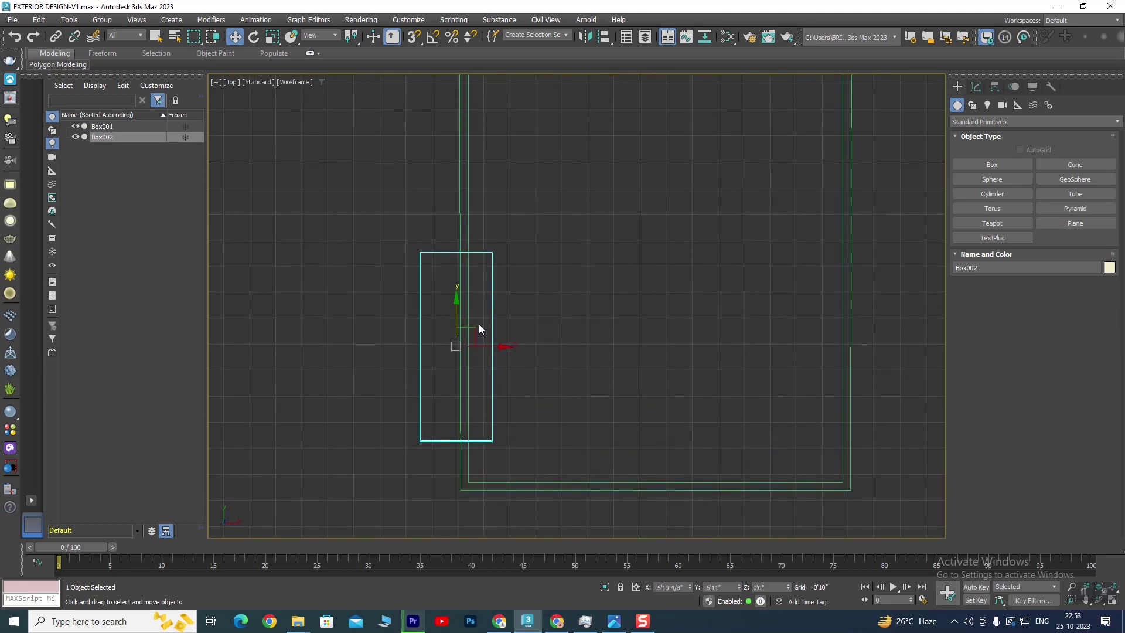
# In Perspective, Shift-drag a copy of the beige box sideways into the green box.
pyautogui.hotkey('alt', 'w')
pyautogui.hotkey('alt', 'w')
pyautogui.moveTo(632, 417)
pyautogui.keyDown('alt'); pyautogui.mouseDown(button='middle')
pyautogui.moveTo(683, 417)
pyautogui.moveTo(568, 423)
pyautogui.moveTo(640, 414)
pyautogui.moveTo(527, 380)
pyautogui.moveTo(653, 386)
pyautogui.moveTo(683, 354)
pyautogui.moveTo(455, 368)
pyautogui.moveTo(516, 352)
pyautogui.mouseUp(button='middle'); pyautogui.keyUp('alt')
pyautogui.scroll(2, 568, 423)
pyautogui.scroll(3, 641, 415)
pyautogui.scroll(-3, 527, 380)
pyautogui.scroll(-2, 489, 363)
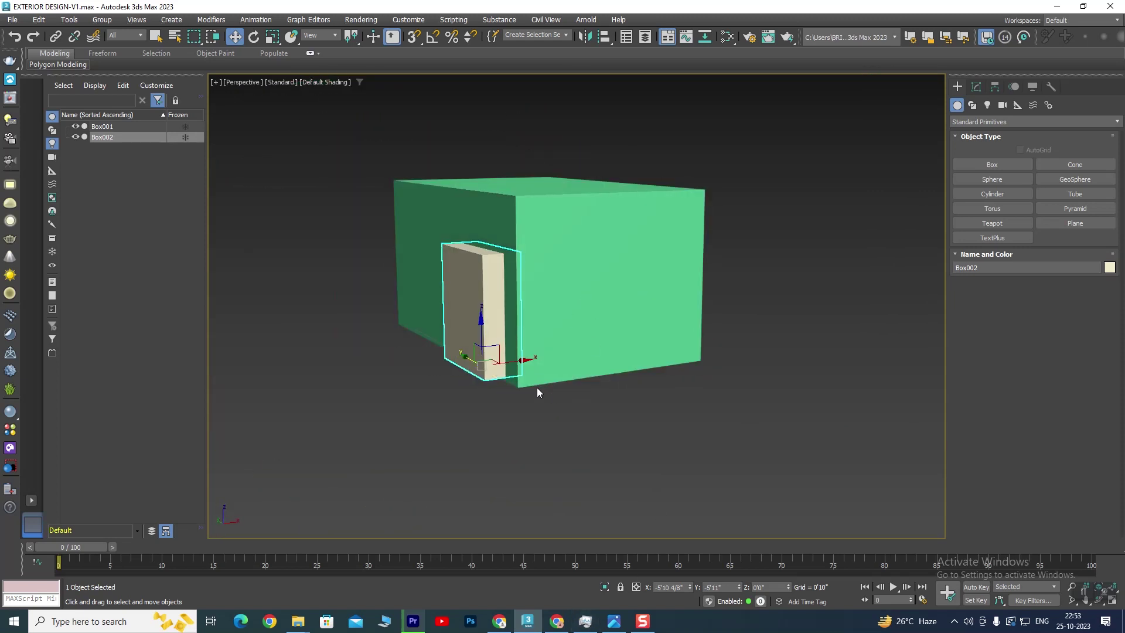
pyautogui.keyDown('shift'); pyautogui.moveTo(524, 360); pyautogui.dragTo(597, 346); pyautogui.keyUp('shift')
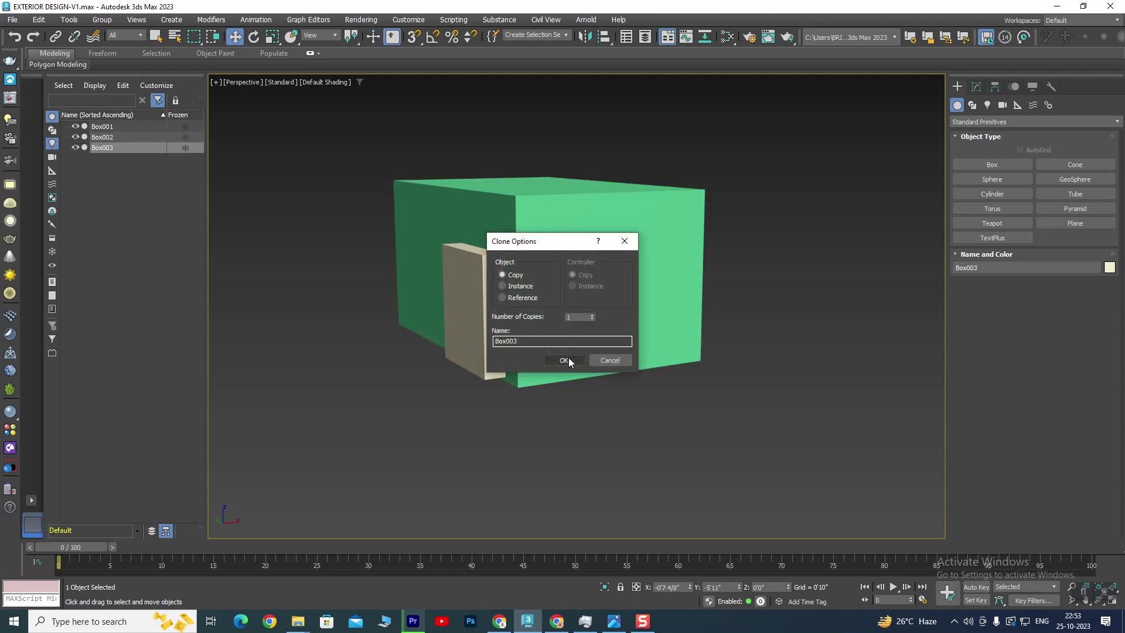
# Confirm the copy as Box003 and set its Z elevation to 0'10".
pyautogui.click(564, 360)
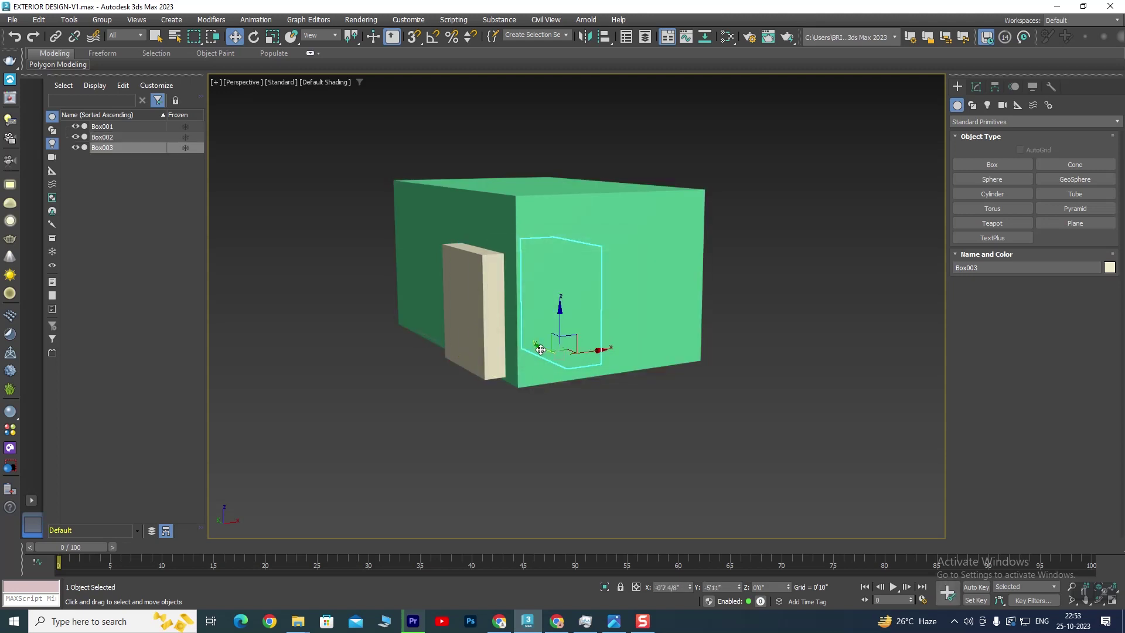
pyautogui.keyDown('alt'); pyautogui.moveTo(603, 423); pyautogui.dragTo(591, 414, button='middle'); pyautogui.keyUp('alt')
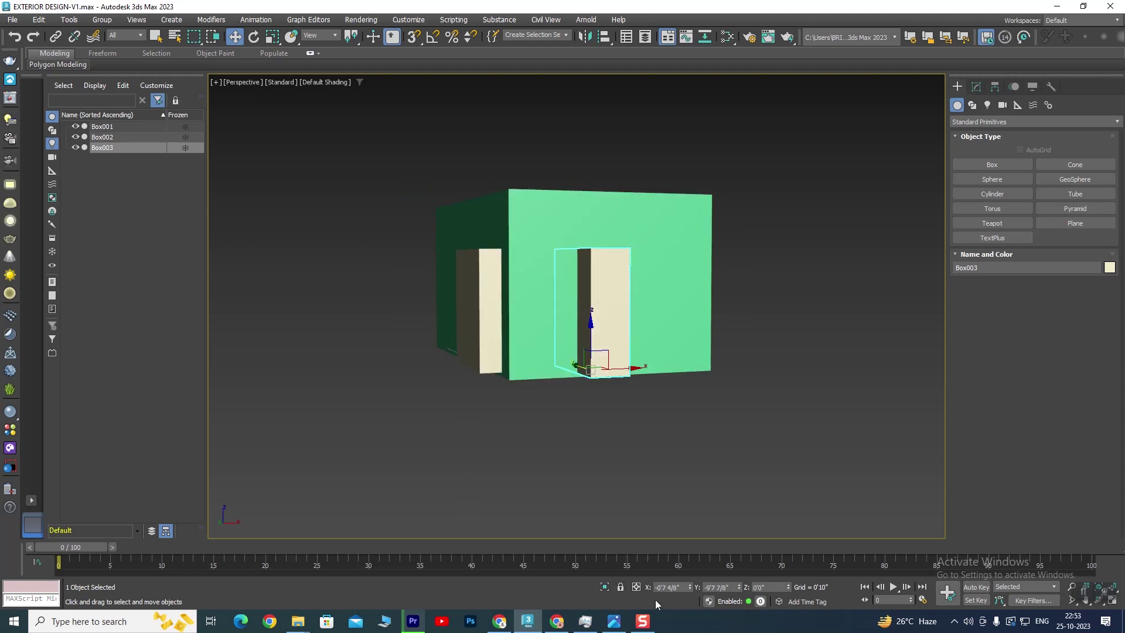
pyautogui.moveTo(787, 588); pyautogui.dragTo(779, 588)
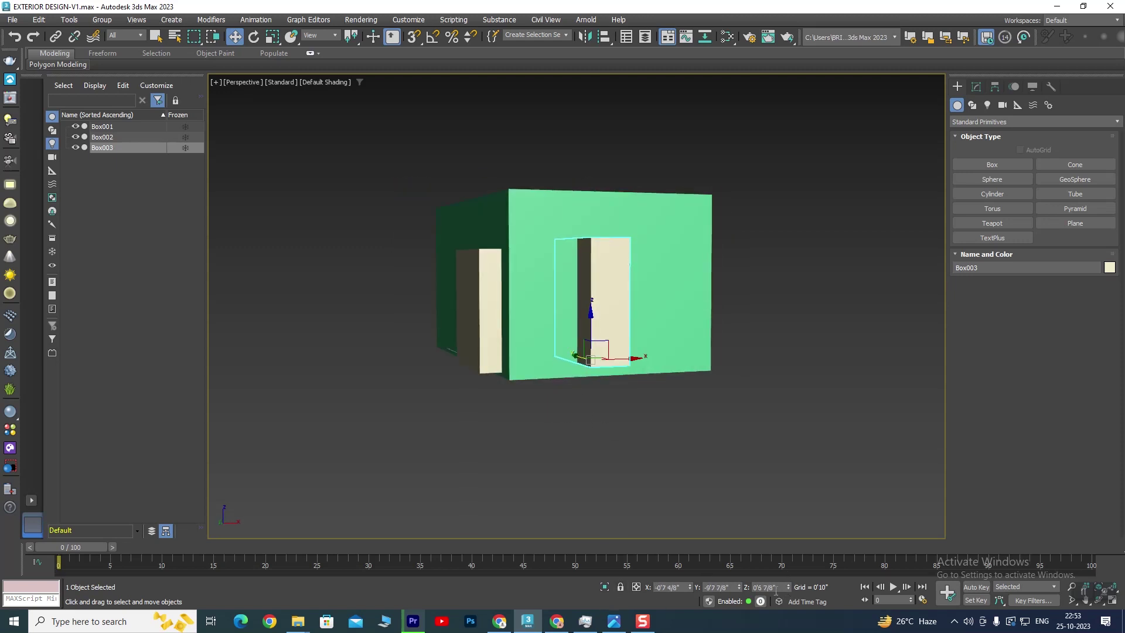
pyautogui.write('10')
pyautogui.press('Return')
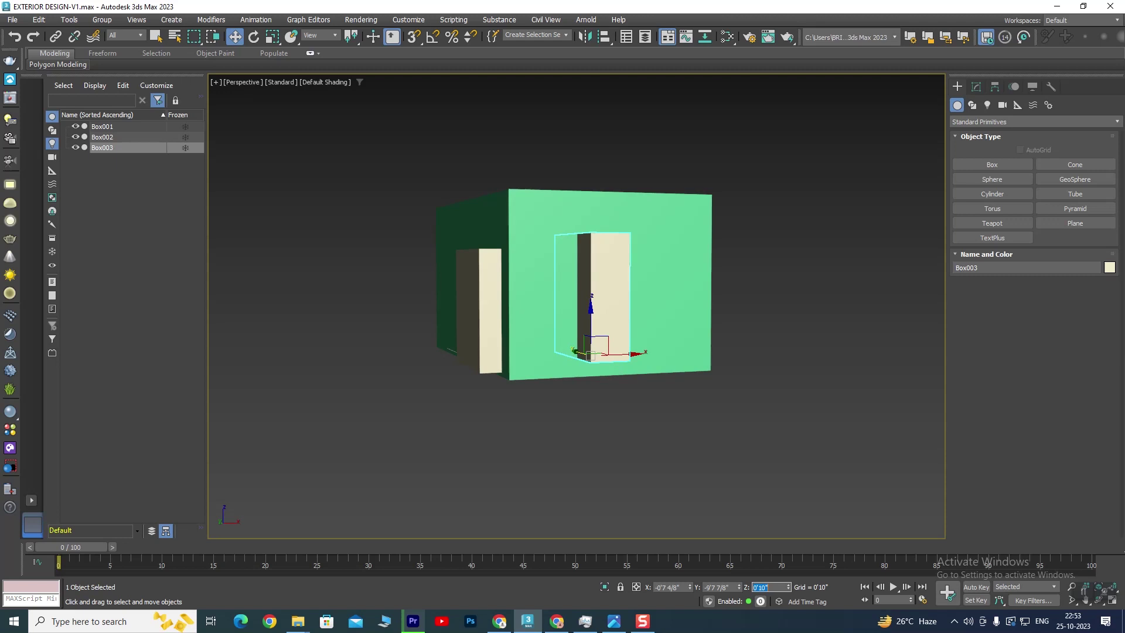
pyautogui.keyDown('alt'); pyautogui.moveTo(567, 392); pyautogui.dragTo(599, 400, button='middle'); pyautogui.keyUp('alt')
pyautogui.scroll(2, 615, 399)
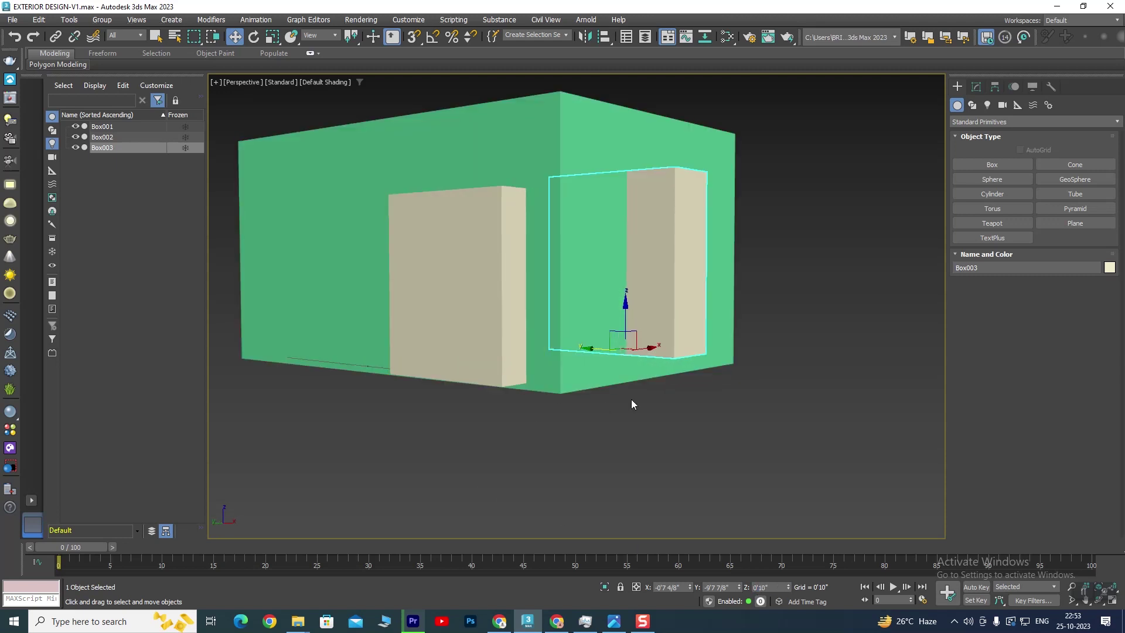
pyautogui.scroll(2, 631, 399)
# Check the reference photo and restore the four-viewport layout.
pyautogui.click(613, 621)
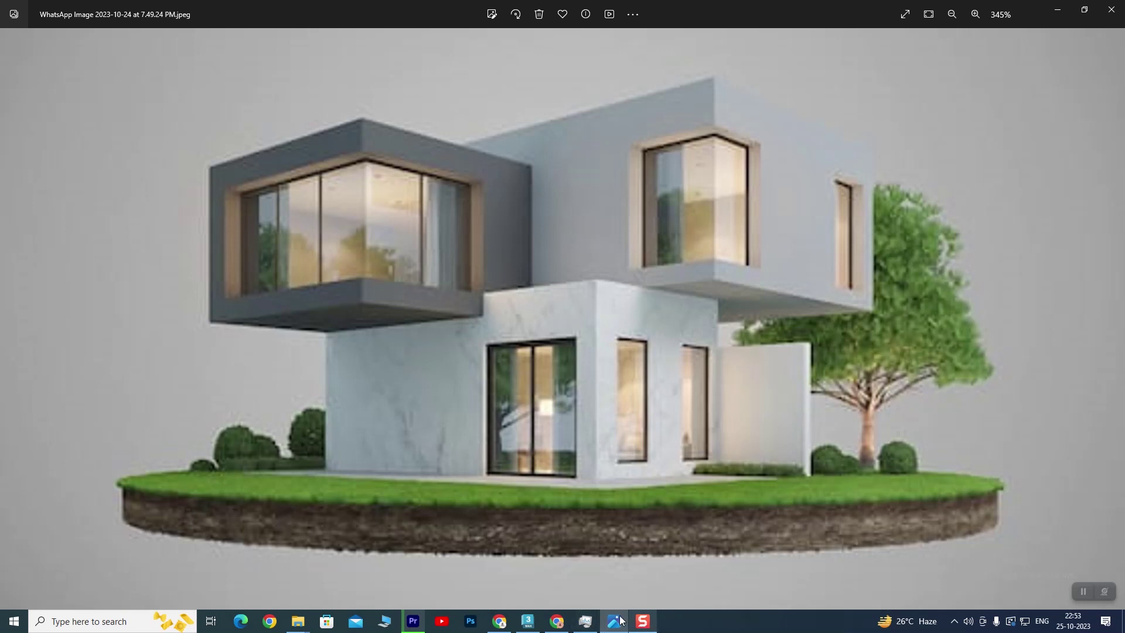
pyautogui.click(528, 626)
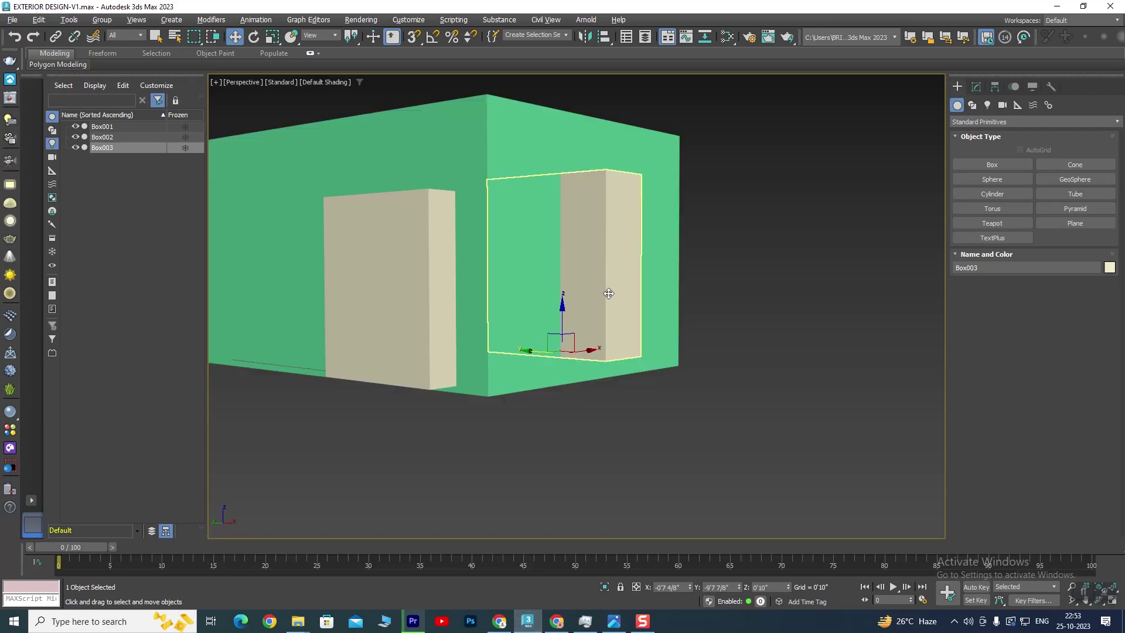
pyautogui.hotkey('alt', 'w')
pyautogui.moveTo(464, 262); pyautogui.dragTo(479, 201, button='middle')
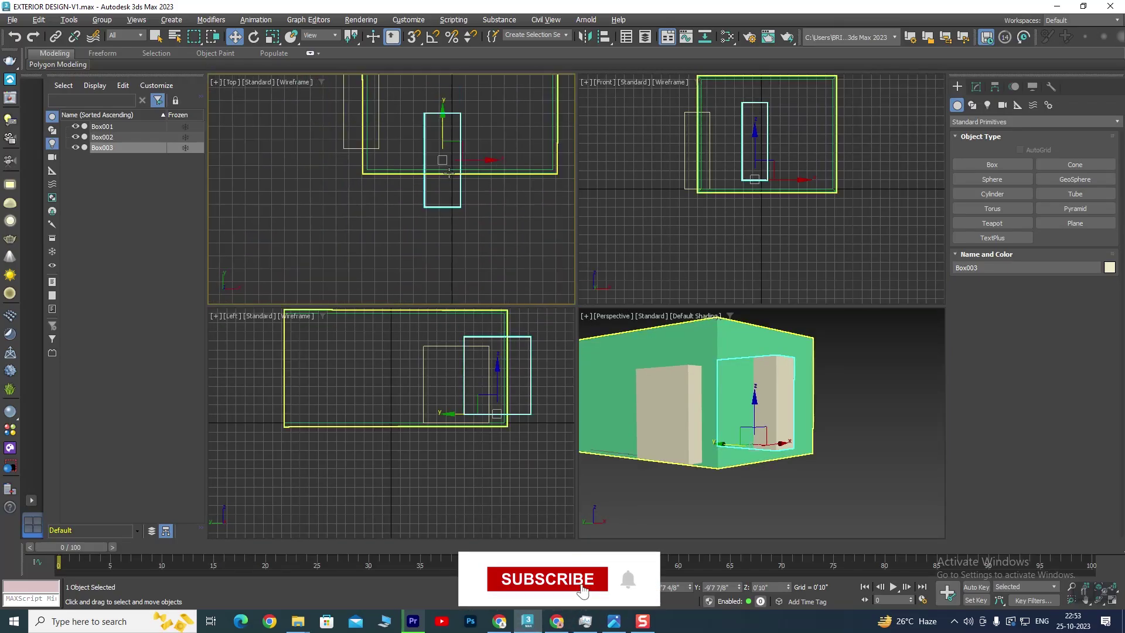
# Set Box003's width to 2'6" and shift it slightly left along the wall.
pyautogui.click(976, 86)
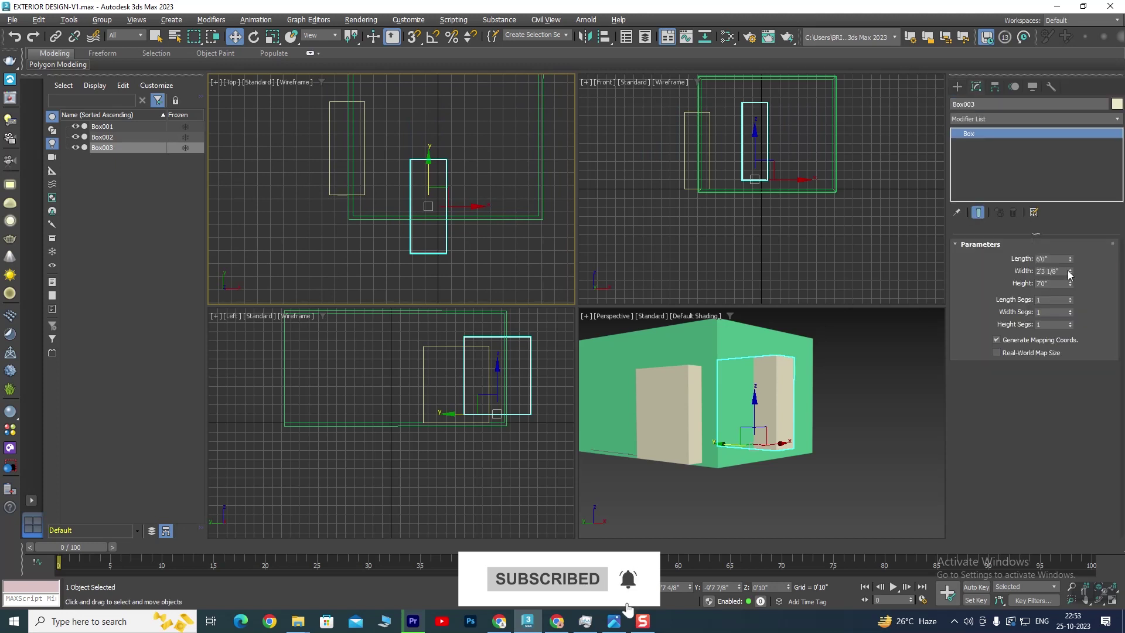
pyautogui.moveTo(1069, 271); pyautogui.dragTo(1072, 248)
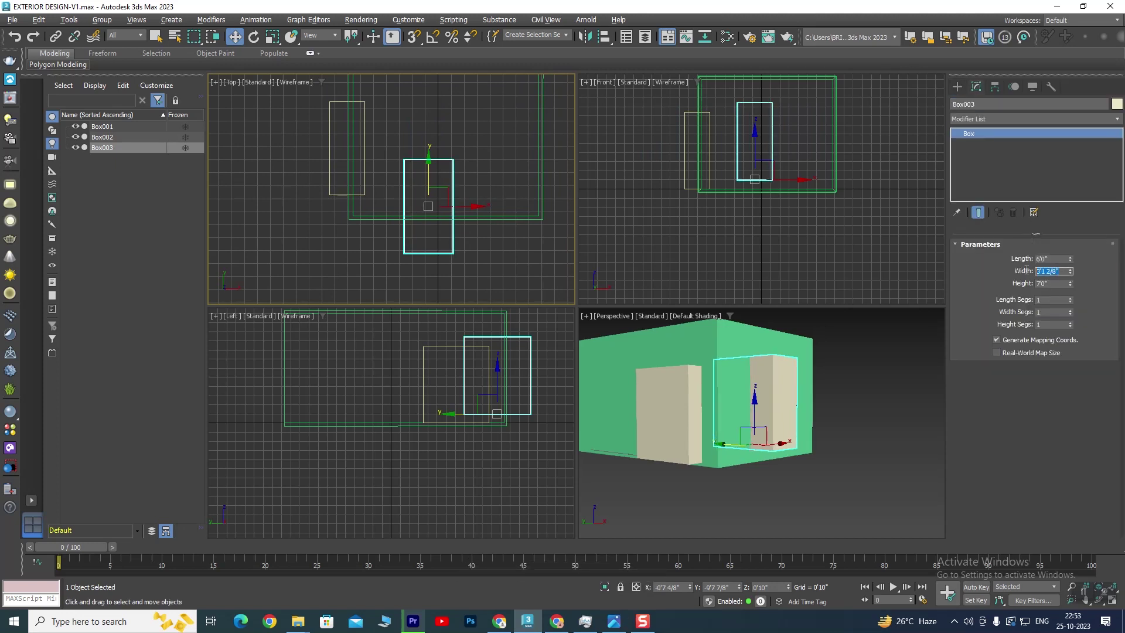
pyautogui.write("2'6")
pyautogui.press('Return')
pyautogui.scroll(3, 431, 220)
pyautogui.moveTo(432, 220); pyautogui.dragTo(469, 210, button='middle')
pyautogui.moveTo(511, 192); pyautogui.dragTo(444, 191)
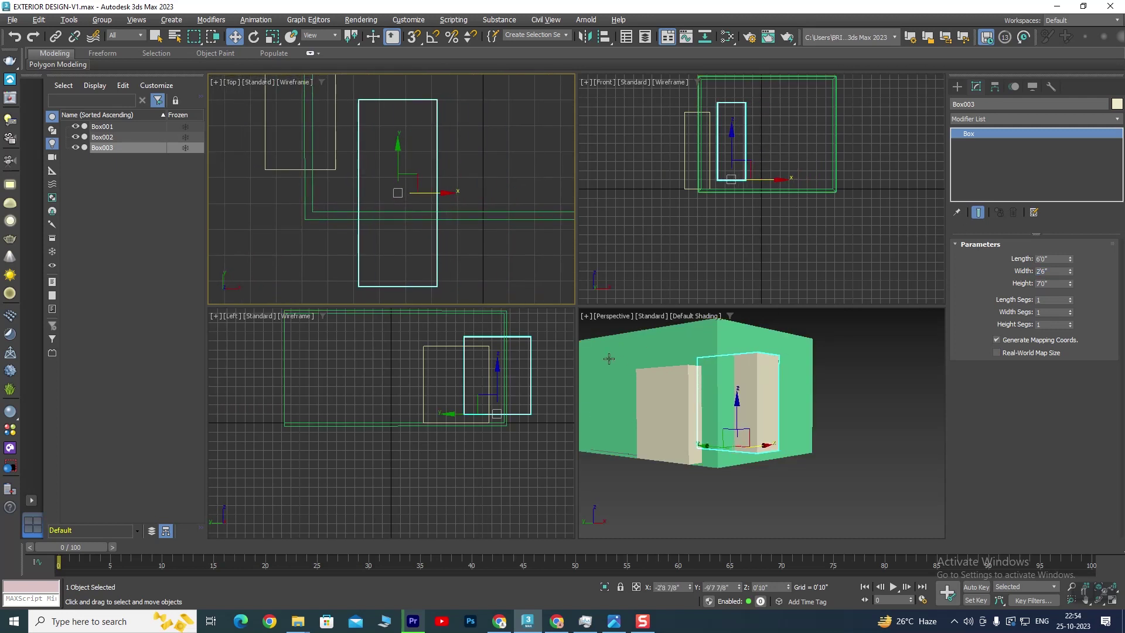
# After checking the reference, set Box003's Z to 1'0" and its height to 6'0".
pyautogui.click(614, 621)
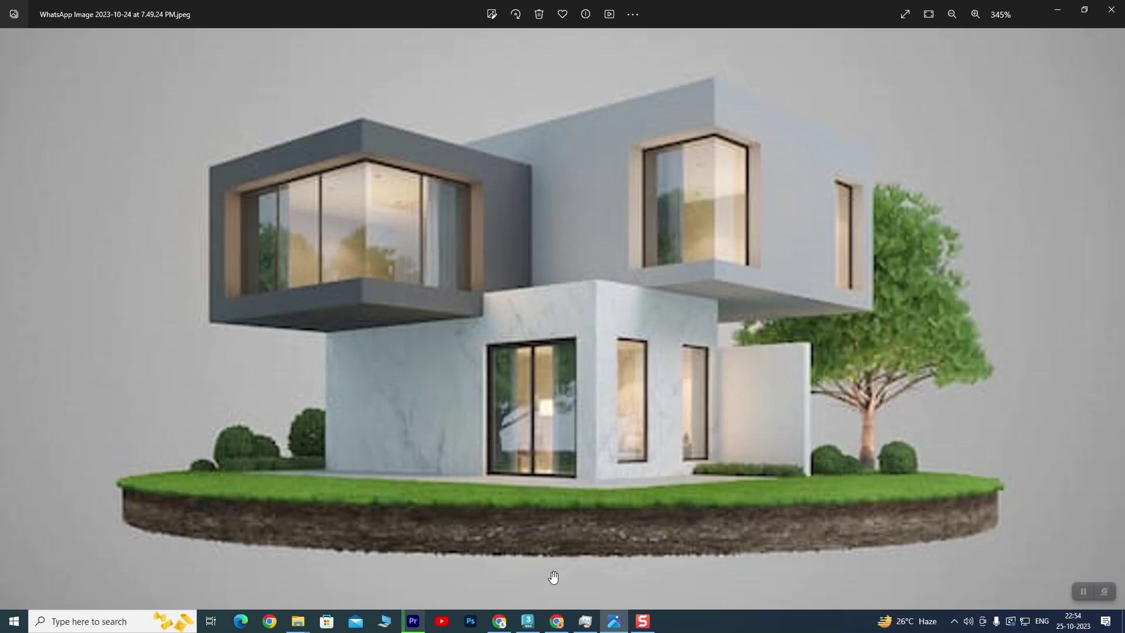
pyautogui.click(528, 627)
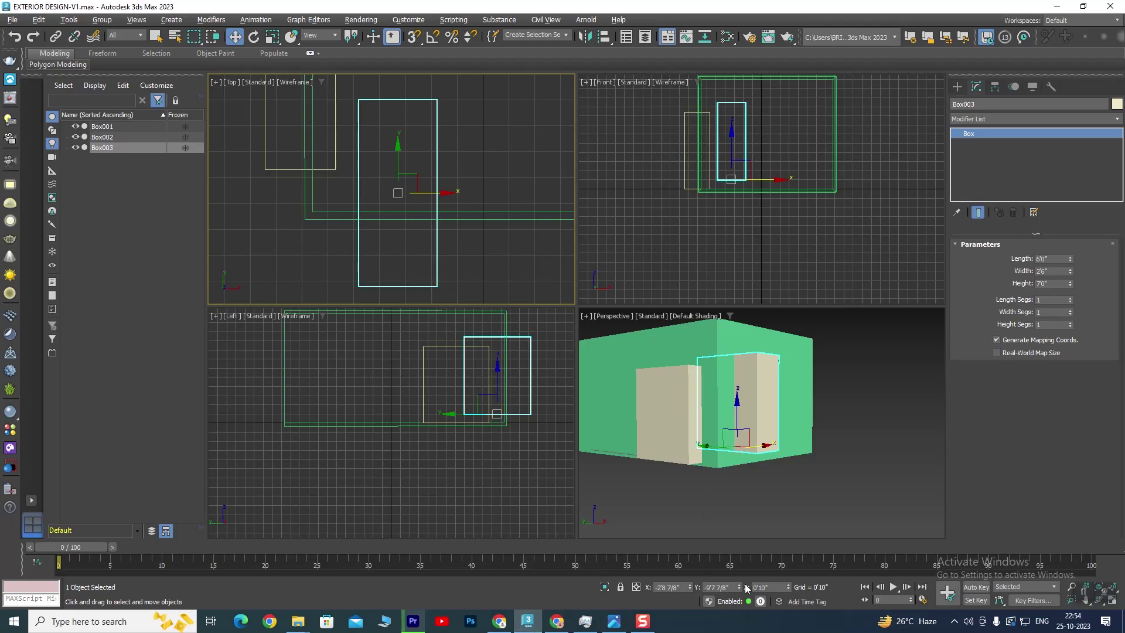
pyautogui.moveTo(774, 587); pyautogui.dragTo(735, 586)
pyautogui.write('1')
pyautogui.press('Return')
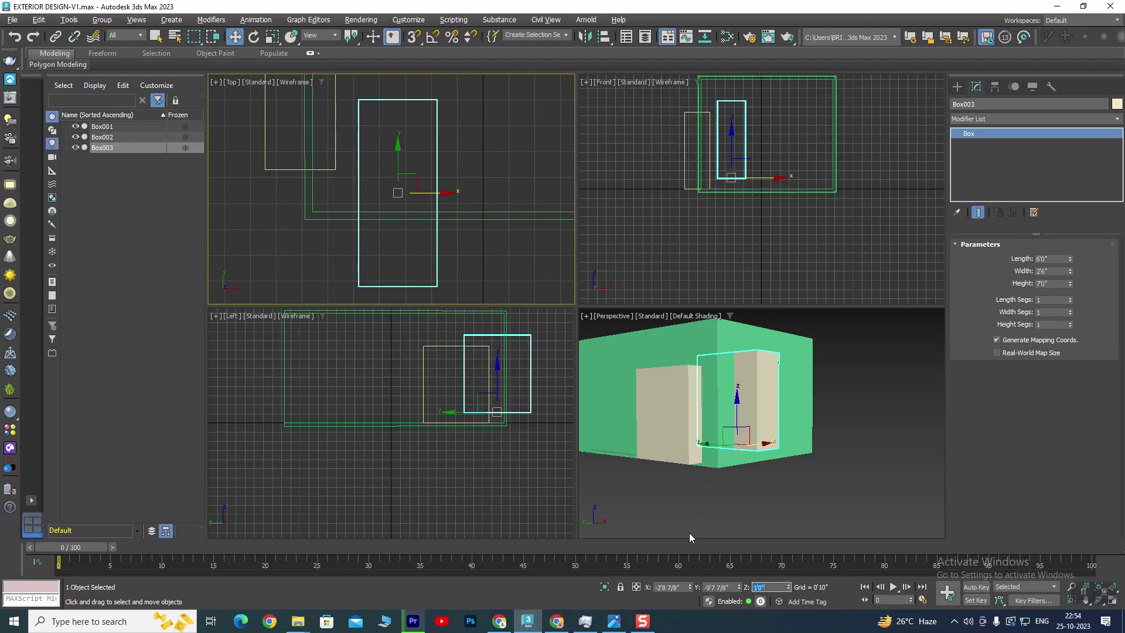
pyautogui.scroll(3, 689, 527)
pyautogui.write('6')
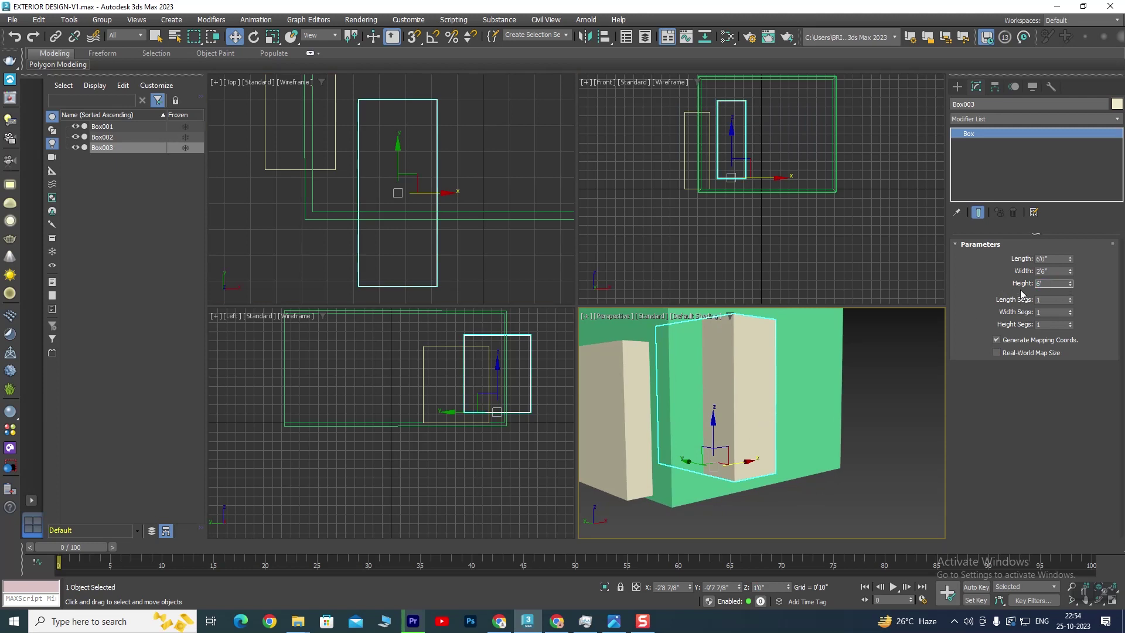
pyautogui.press('Return')
# Slide Box003 to the right along the wall in the Front view.
pyautogui.scroll(4, 706, 146)
pyautogui.moveTo(753, 160); pyautogui.dragTo(769, 198, button='middle')
pyautogui.scroll(-2, 756, 218)
pyautogui.moveTo(766, 218); pyautogui.dragTo(780, 219)
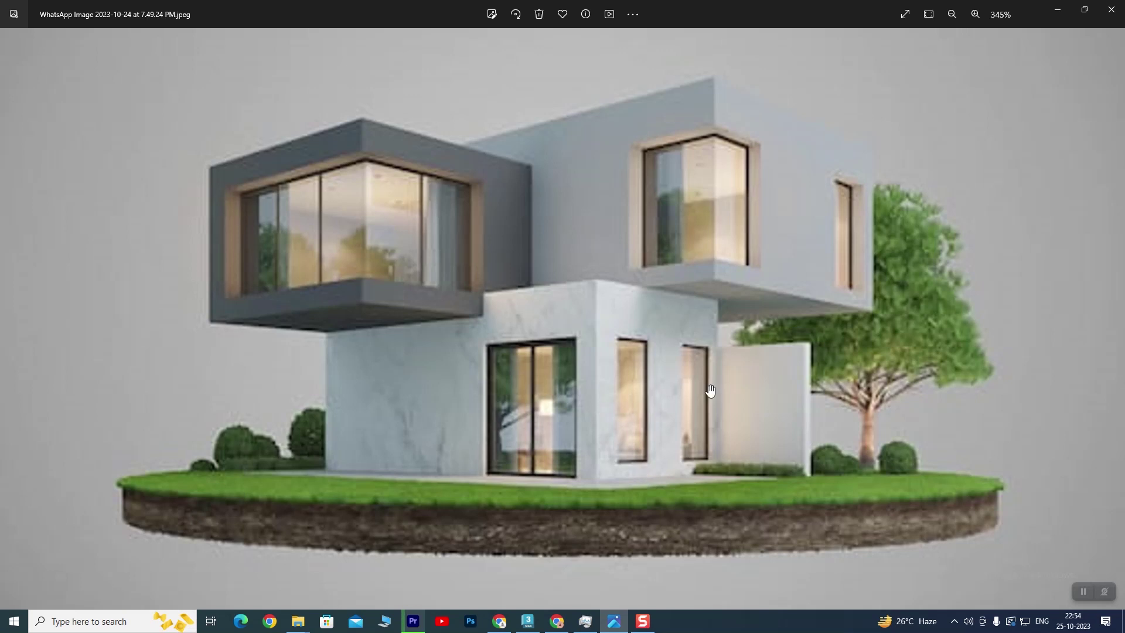
pyautogui.click(527, 621)
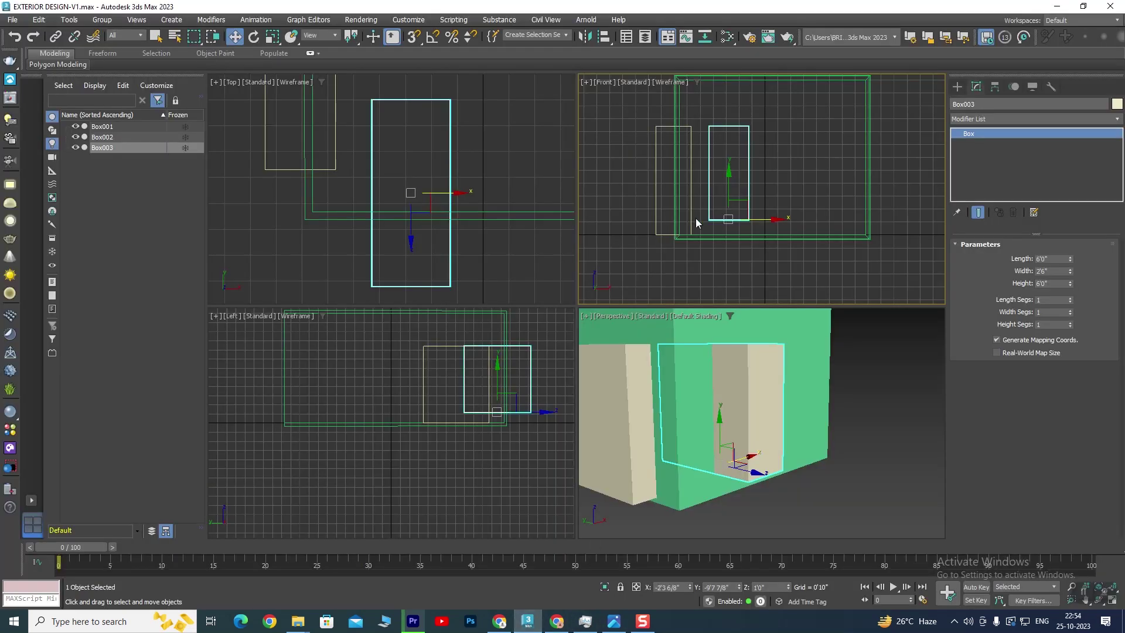
# In the maximised Front view, move Box003 left and set its width to 3'0".
pyautogui.hotkey('alt', 'w')
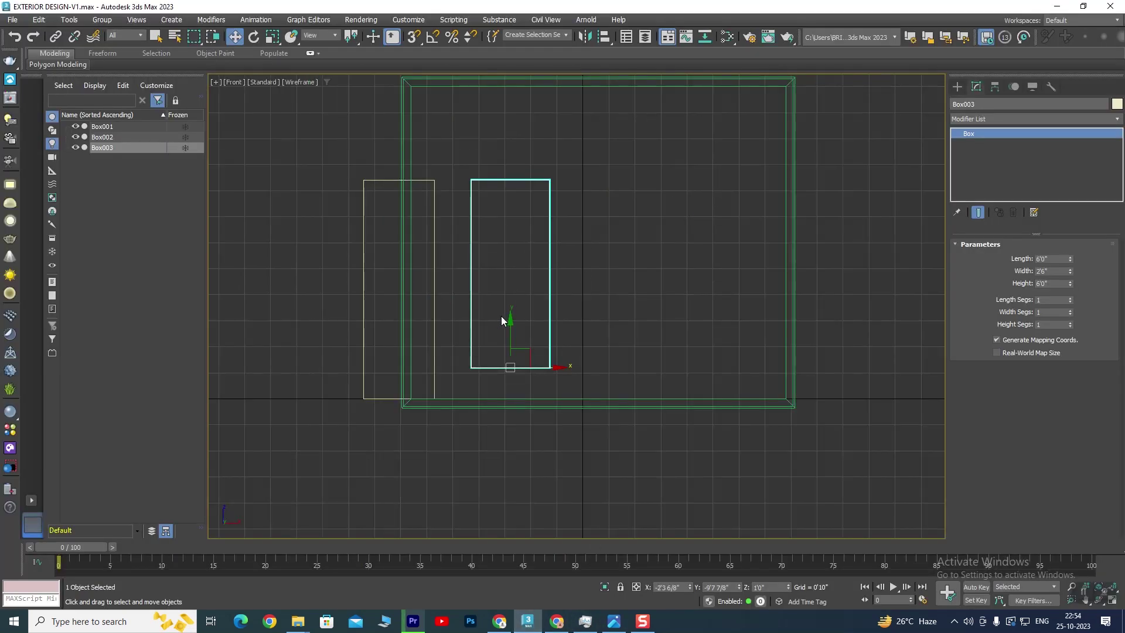
pyautogui.moveTo(503, 319); pyautogui.dragTo(528, 302, button='middle')
pyautogui.moveTo(583, 352); pyautogui.dragTo(546, 352)
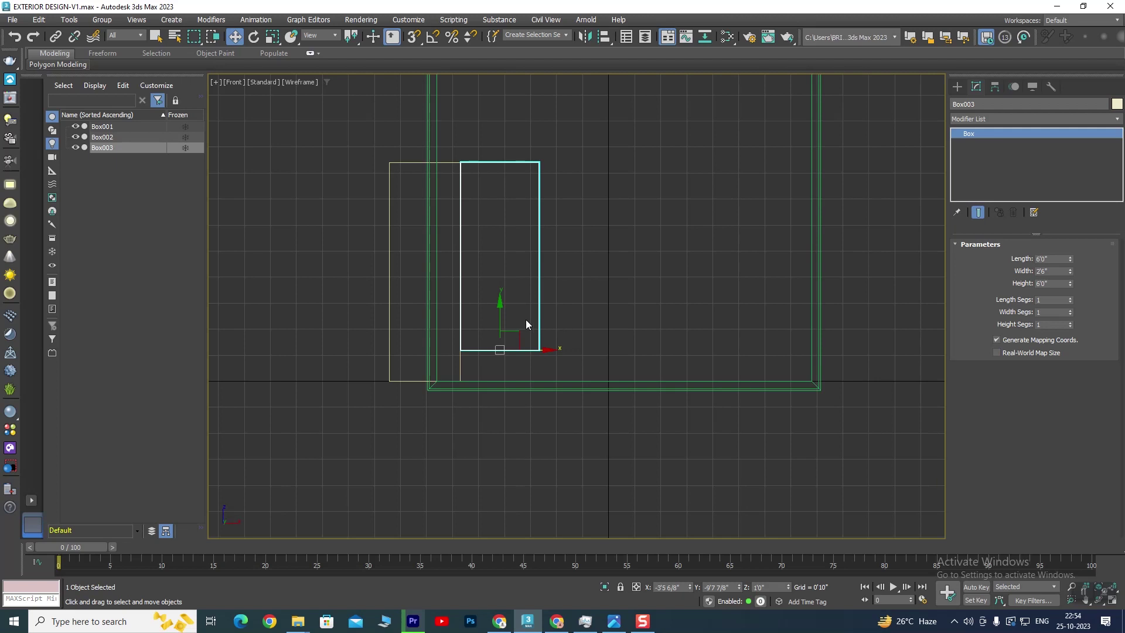
pyautogui.moveTo(1055, 270); pyautogui.dragTo(1013, 269)
pyautogui.write('3')
pyautogui.press('Return')
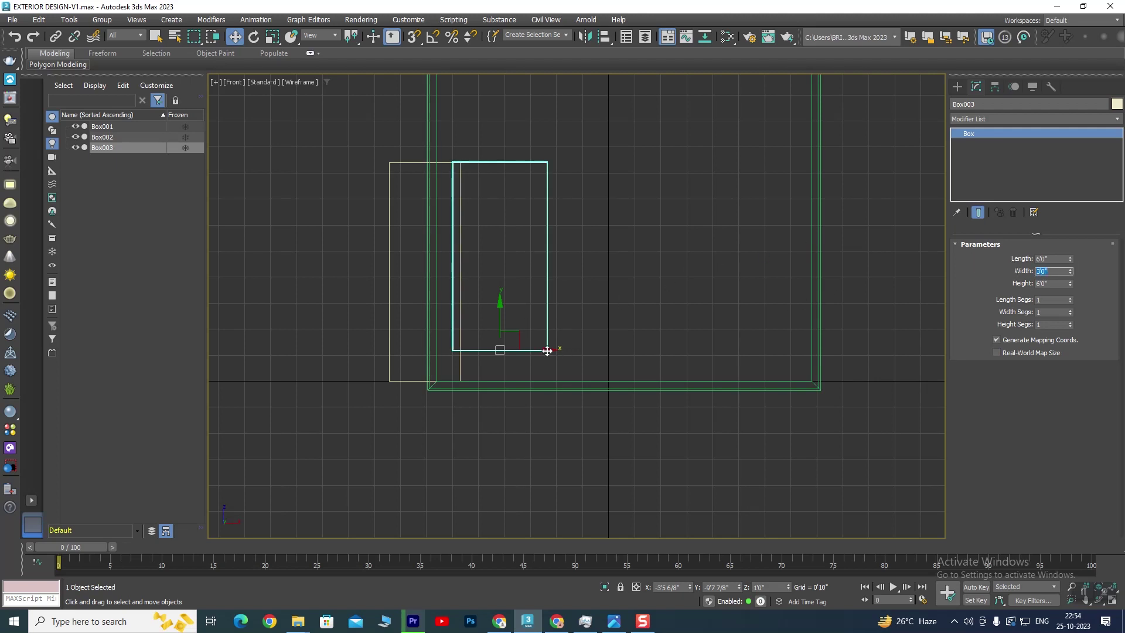
# Shift-drag Box003 along X to make copy Box004 and inspect it in Perspective.
pyautogui.moveTo(546, 349); pyautogui.dragTo(776, 352)
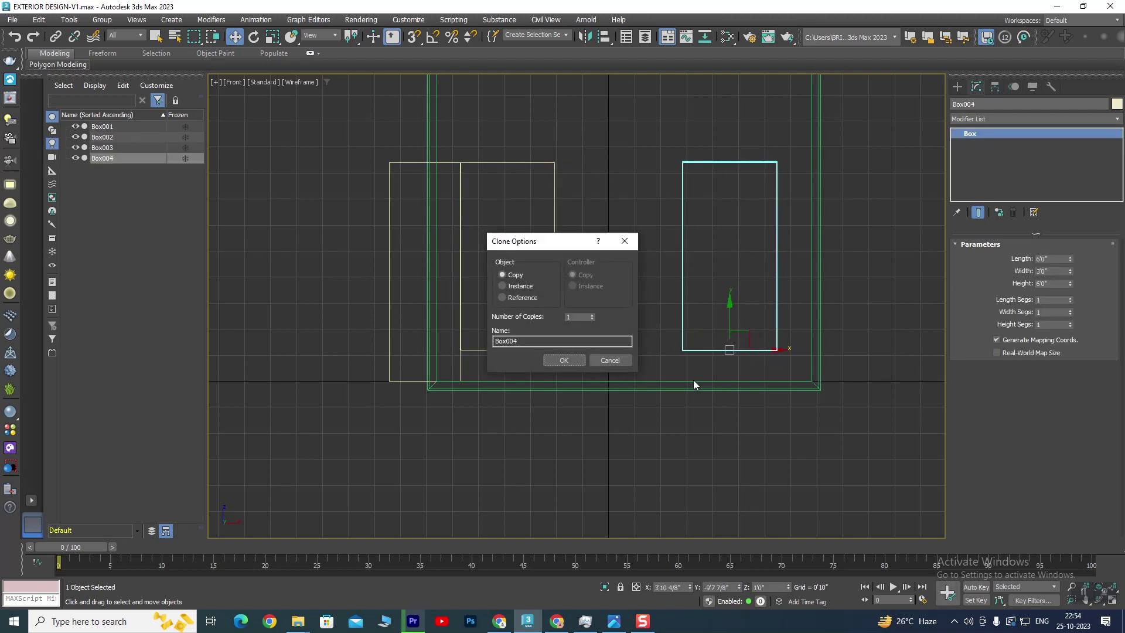
pyautogui.click(565, 358)
pyautogui.hotkey('alt', 'w')
pyautogui.hotkey('alt', 'w')
pyautogui.moveTo(705, 459)
pyautogui.keyDown('alt'); pyautogui.mouseDown(button='middle')
pyautogui.moveTo(621, 447)
pyautogui.moveTo(470, 380)
pyautogui.moveTo(527, 384)
pyautogui.moveTo(597, 417)
pyautogui.mouseUp(button='middle'); pyautogui.keyUp('alt')
pyautogui.scroll(3, 565, 381)
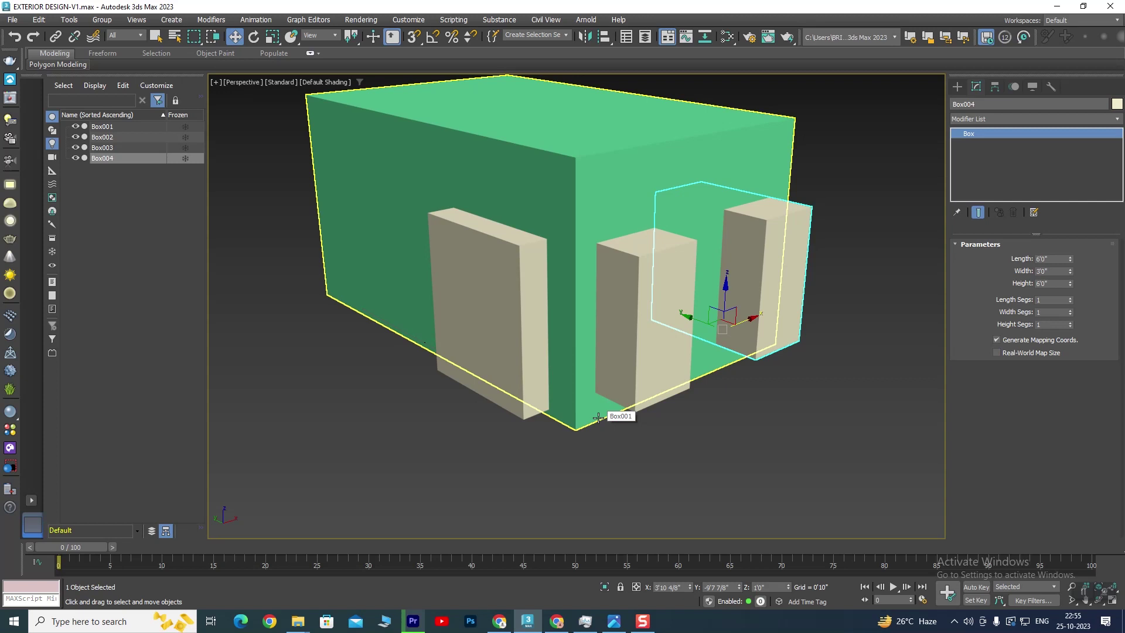
pyautogui.moveTo(598, 417)
pyautogui.keyDown('alt'); pyautogui.mouseDown(button='middle')
pyautogui.moveTo(558, 269)
pyautogui.moveTo(565, 311)
pyautogui.mouseUp(button='middle'); pyautogui.keyUp('alt')
pyautogui.moveTo(642, 296)
pyautogui.keyDown('alt'); pyautogui.mouseDown(button='middle')
pyautogui.moveTo(673, 268)
pyautogui.moveTo(677, 330)
pyautogui.mouseUp(button='middle'); pyautogui.keyUp('alt')
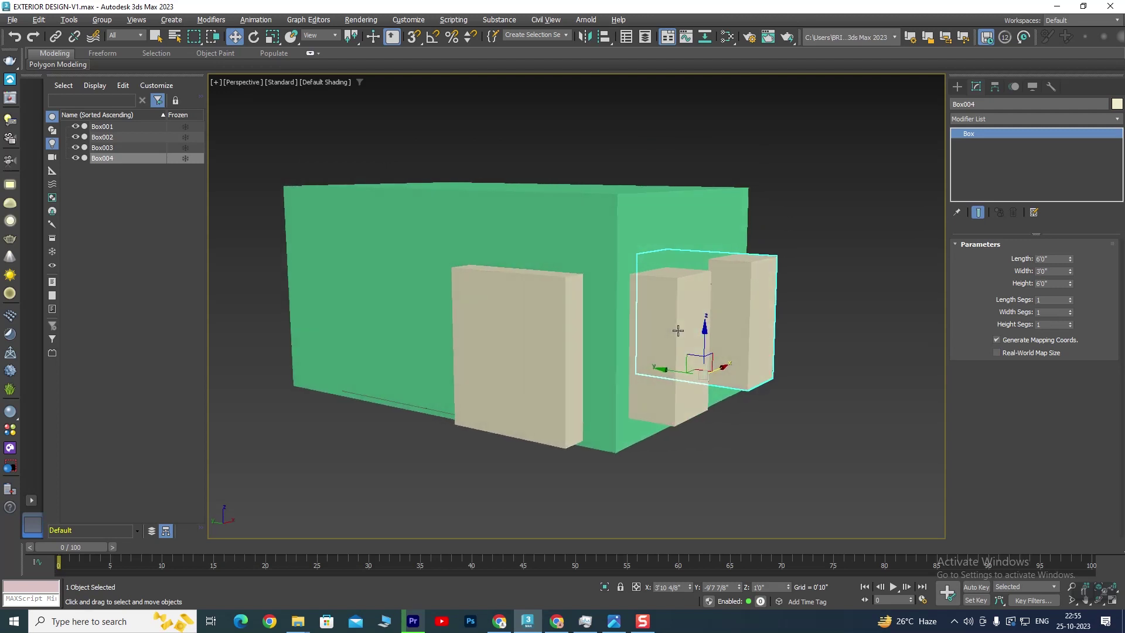
pyautogui.click(718, 147)
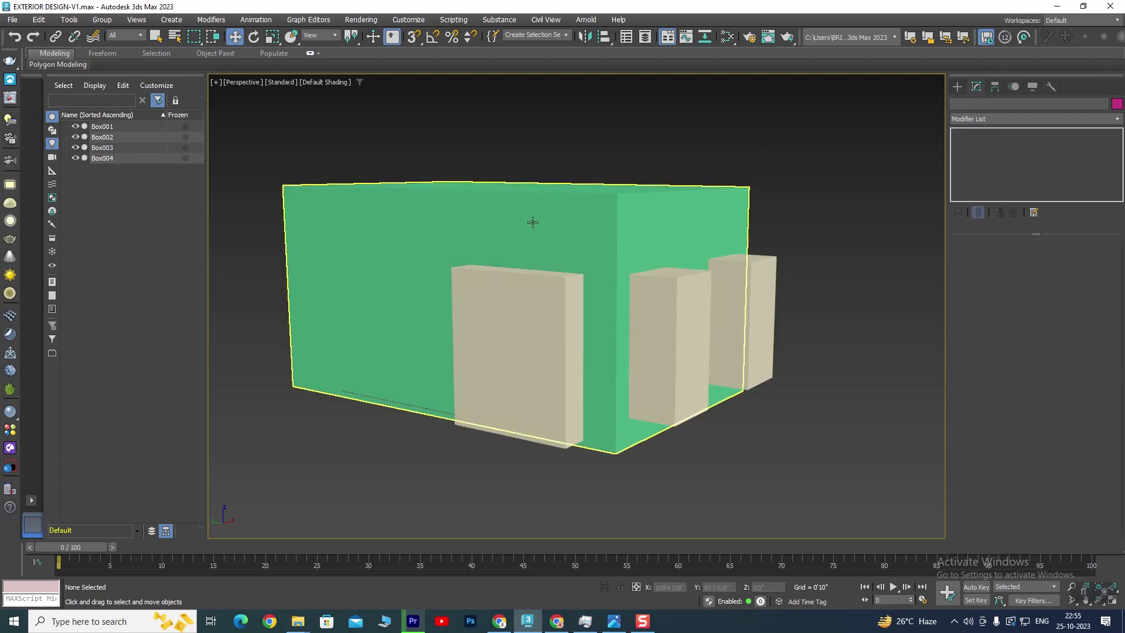
# Convert the green box Box001 to an Editable Poly.
pyautogui.click(533, 222)
pyautogui.rightClick(533, 222)
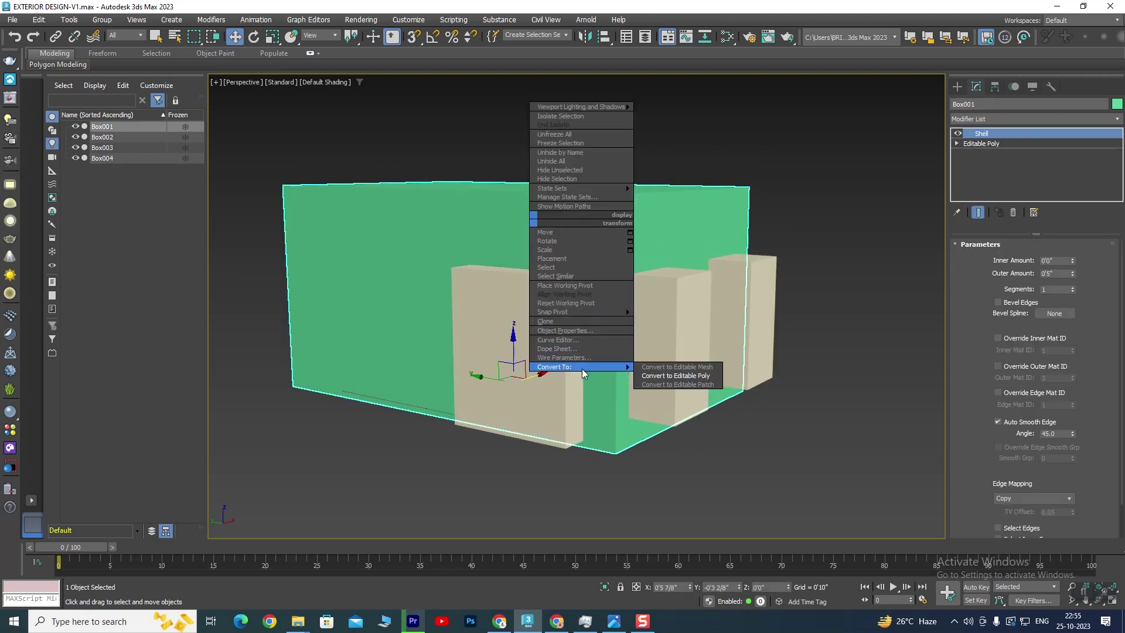
pyautogui.click(676, 375)
pyautogui.moveTo(434, 248)
pyautogui.keyDown('alt'); pyautogui.mouseDown(button='middle')
pyautogui.moveTo(594, 252)
pyautogui.moveTo(402, 250)
pyautogui.moveTo(422, 251)
pyautogui.mouseUp(button='middle'); pyautogui.keyUp('alt')
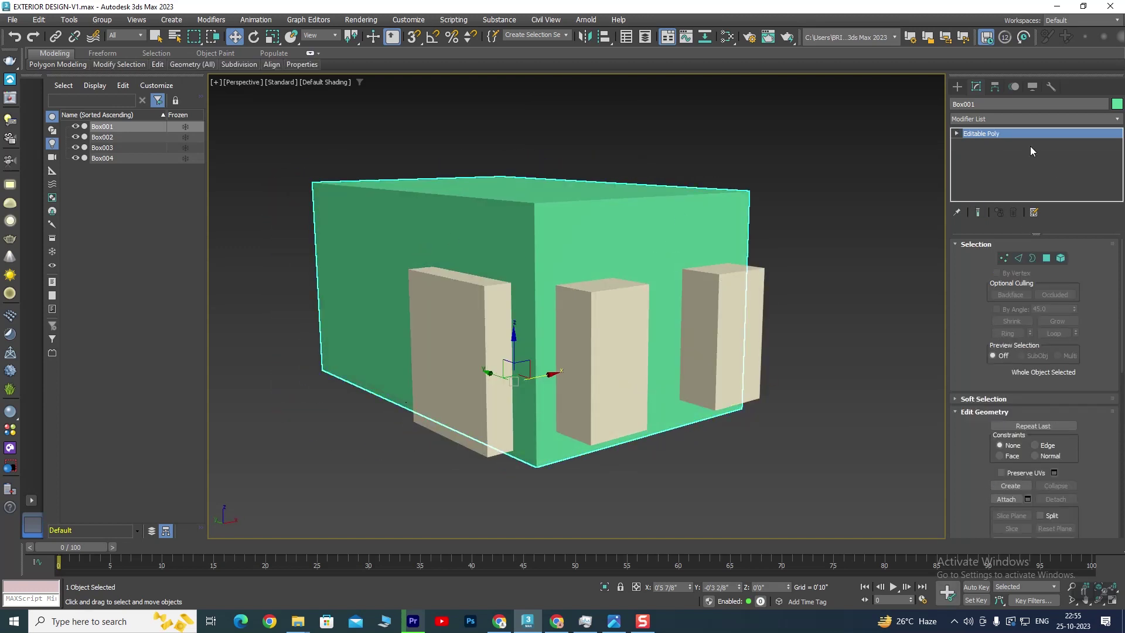
# Start a ProBoolean operation on Box001 from the Compound Objects category.
pyautogui.click(957, 86)
pyautogui.click(983, 121)
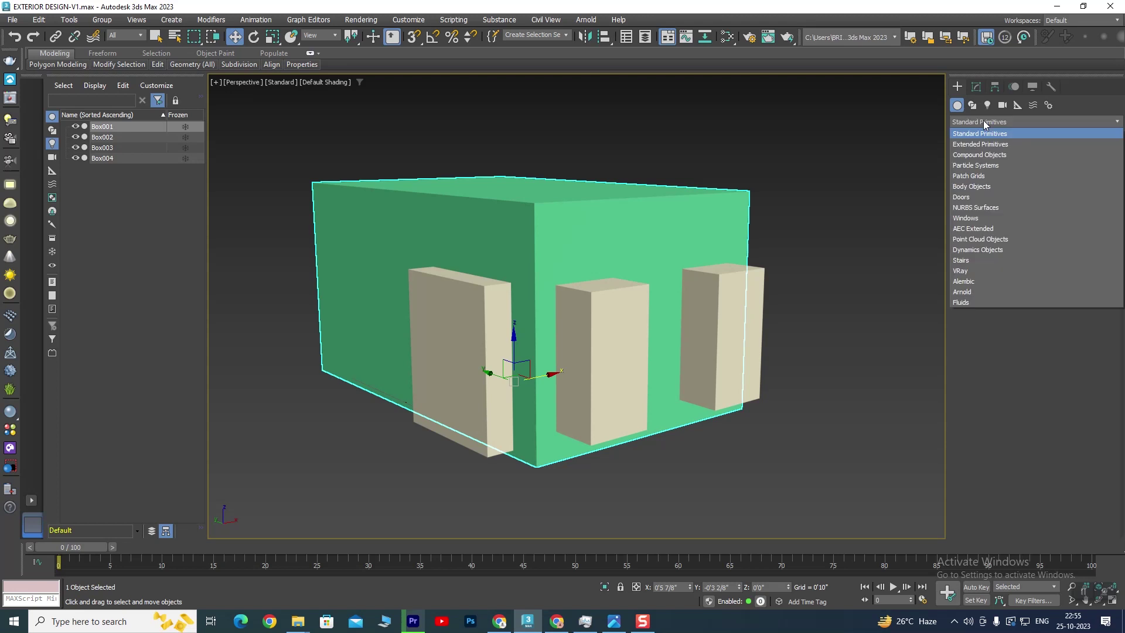
pyautogui.press('Escape')
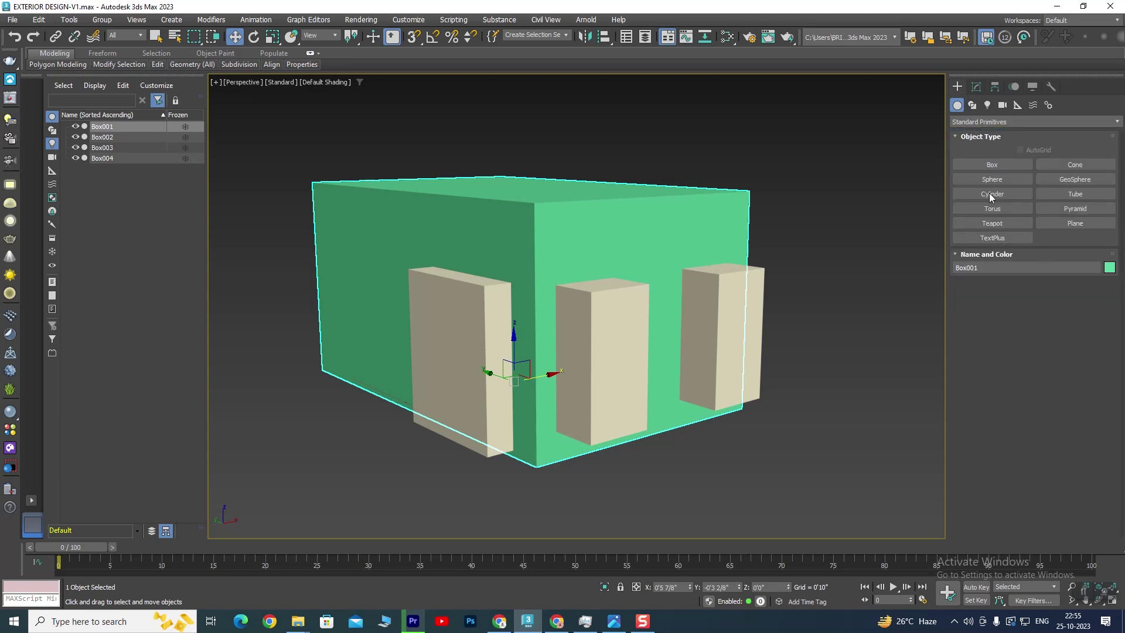
pyautogui.click(979, 122)
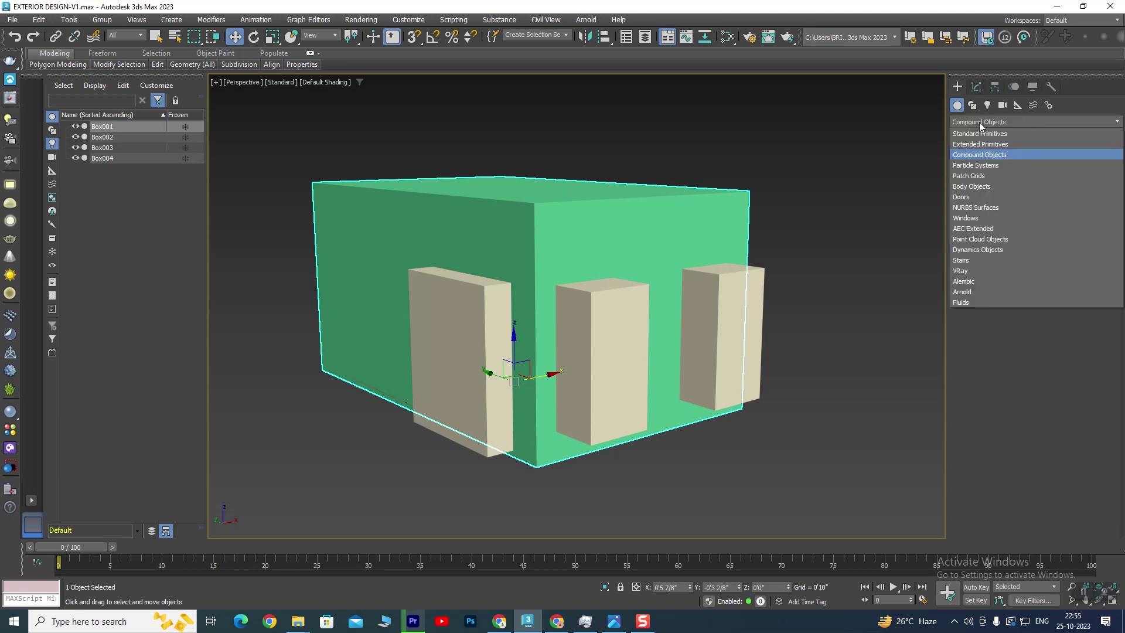
pyautogui.click(975, 155)
pyautogui.click(1075, 223)
pyautogui.click(1032, 296)
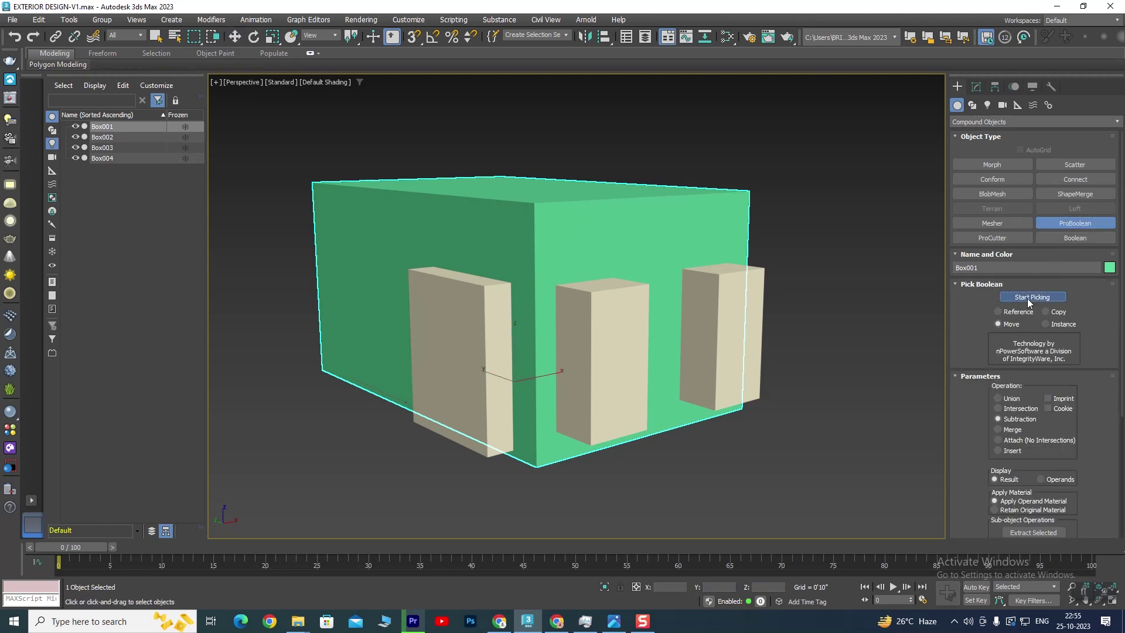
# Subtract the three tall boxes from Box001 and orbit to inspect the wall openings.
pyautogui.click(728, 319)
pyautogui.click(613, 344)
pyautogui.click(501, 355)
pyautogui.moveTo(501, 355)
pyautogui.keyDown('alt'); pyautogui.mouseDown(button='middle')
pyautogui.moveTo(644, 396)
pyautogui.moveTo(558, 392)
pyautogui.moveTo(701, 402)
pyautogui.mouseUp(button='middle'); pyautogui.keyUp('alt')
pyautogui.scroll(5, 702, 398)
pyautogui.scroll(-5, 698, 357)
pyautogui.moveTo(592, 331)
pyautogui.keyDown('alt'); pyautogui.mouseDown(button='middle')
pyautogui.moveTo(451, 332)
pyautogui.moveTo(530, 318)
pyautogui.moveTo(584, 324)
pyautogui.moveTo(405, 324)
pyautogui.moveTo(471, 319)
pyautogui.moveTo(587, 376)
pyautogui.mouseUp(button='middle'); pyautogui.keyUp('alt')
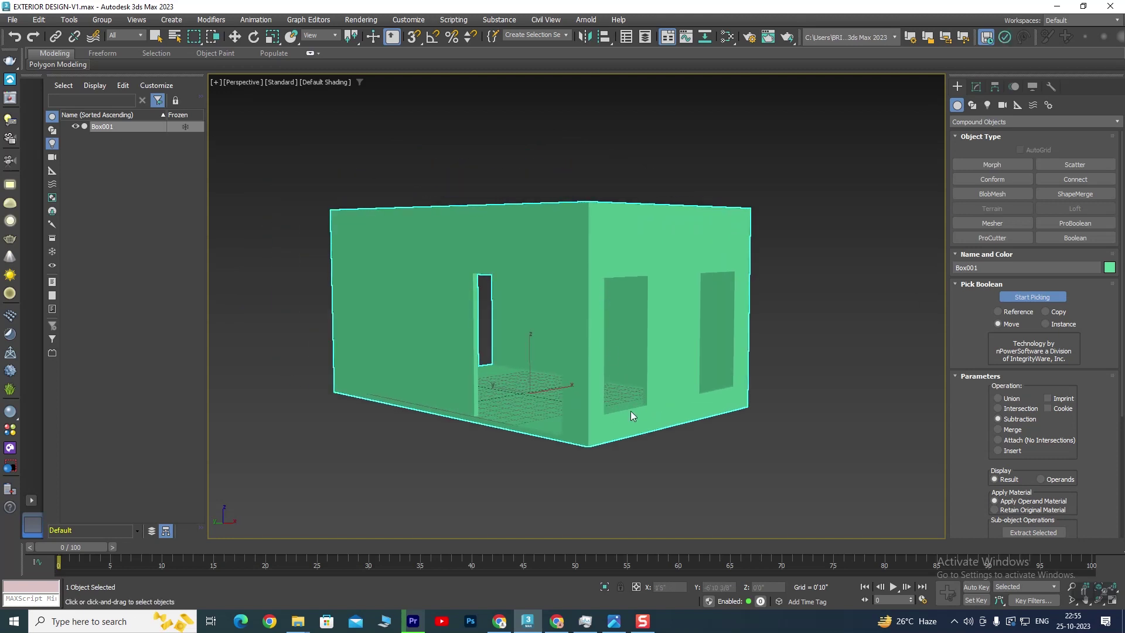
pyautogui.click(1109, 267)
# Make Box001 light cyan, then bring up the reference house photo.
pyautogui.click(583, 273)
pyautogui.press('Return')
pyautogui.keyDown('alt'); pyautogui.moveTo(557, 278); pyautogui.dragTo(539, 279, button='middle'); pyautogui.keyUp('alt')
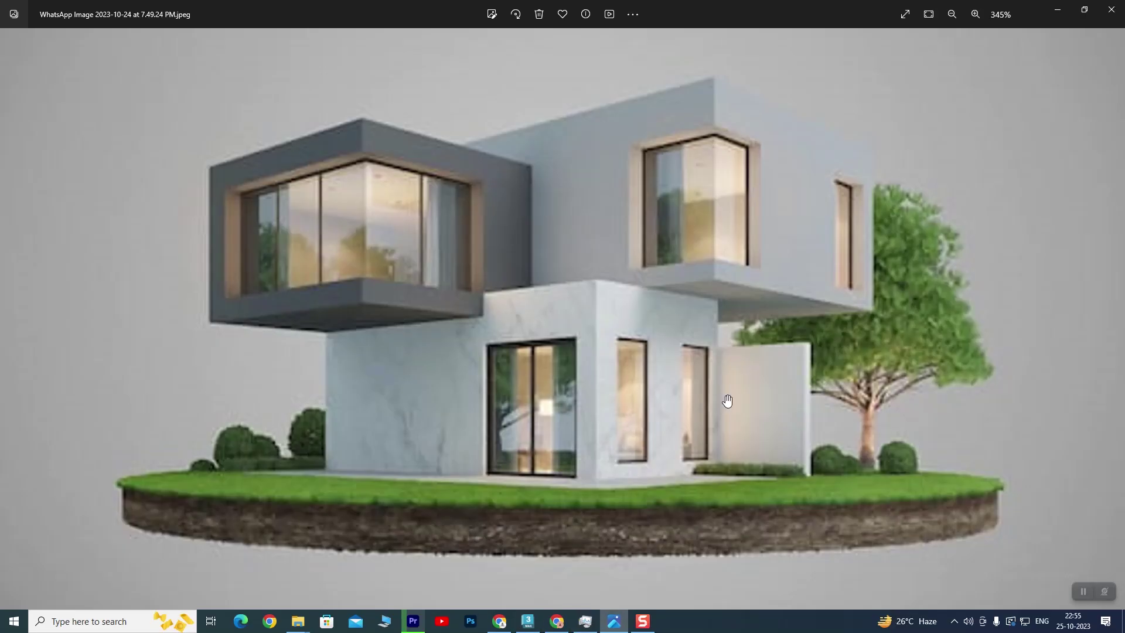
pyautogui.click(614, 621)
# Draw a new box over the house's left end in the Top view, sized 14'0" by 14'0".
pyautogui.click(528, 621)
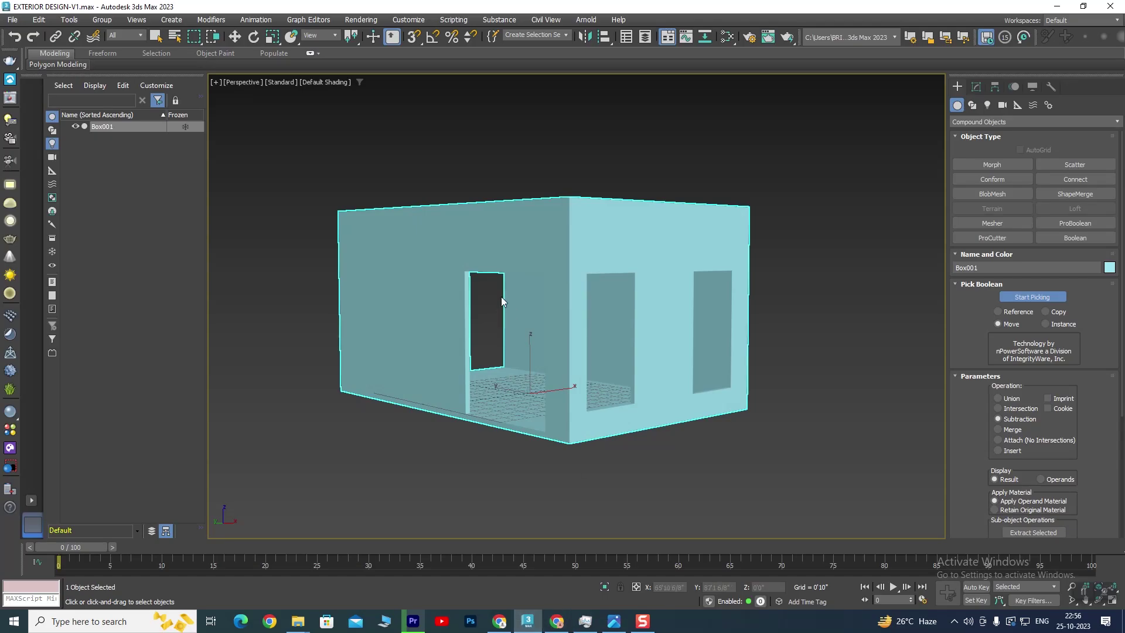
pyautogui.hotkey('alt', 'w')
pyautogui.hotkey('alt', 'w')
pyautogui.moveTo(462, 254); pyautogui.dragTo(527, 375, button='middle')
pyautogui.scroll(-2, 537, 256)
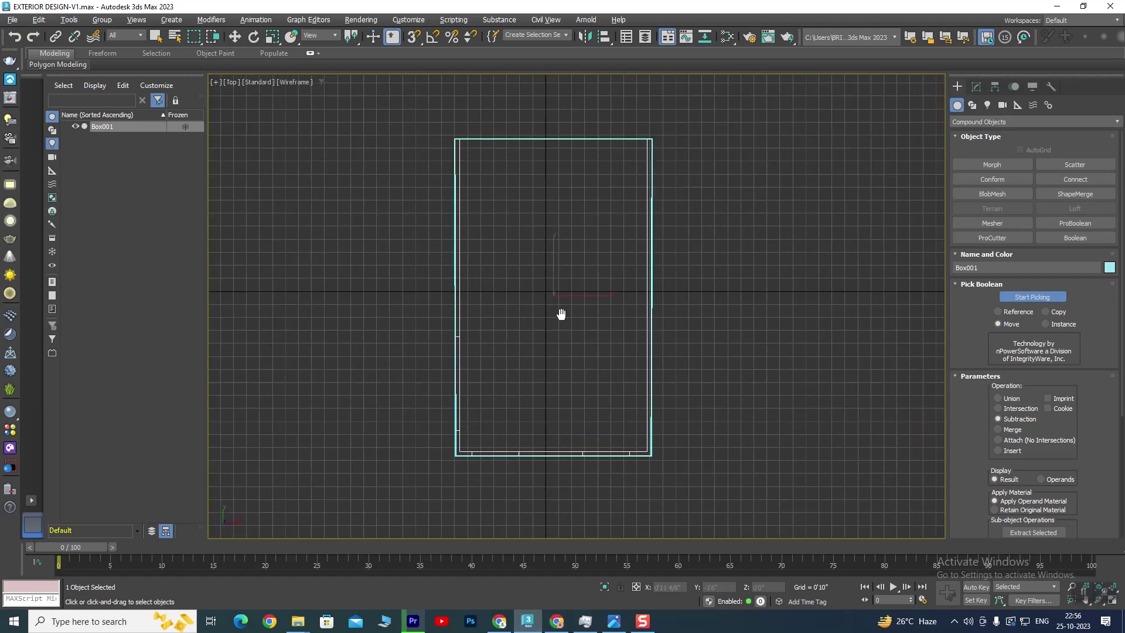
pyautogui.scroll(2, 520, 239)
pyautogui.click(967, 121)
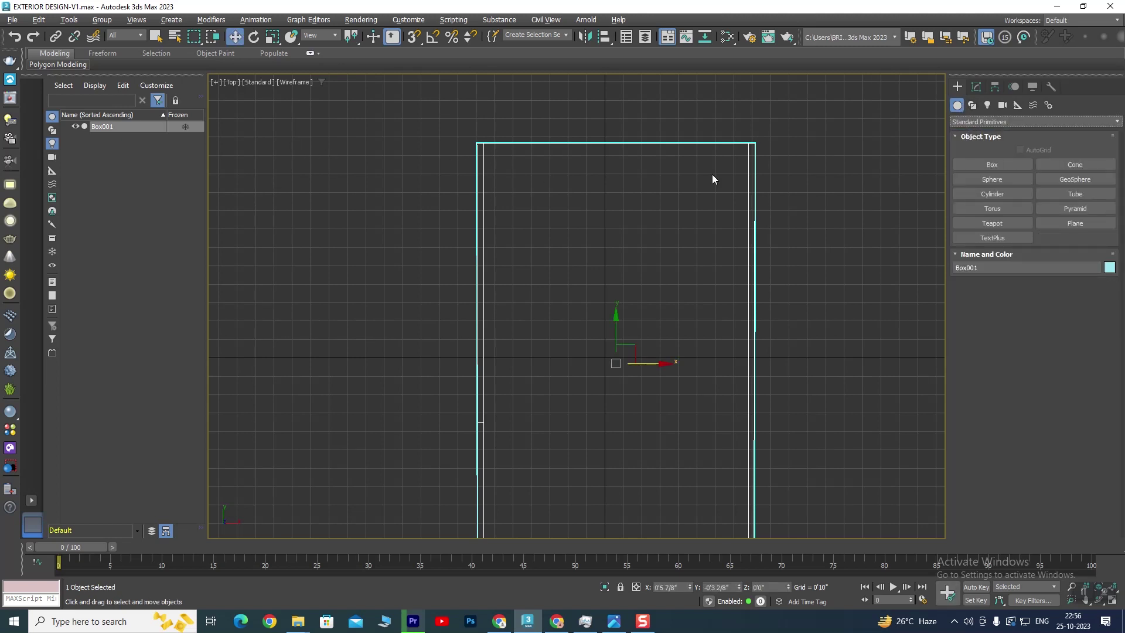
pyautogui.click(990, 165)
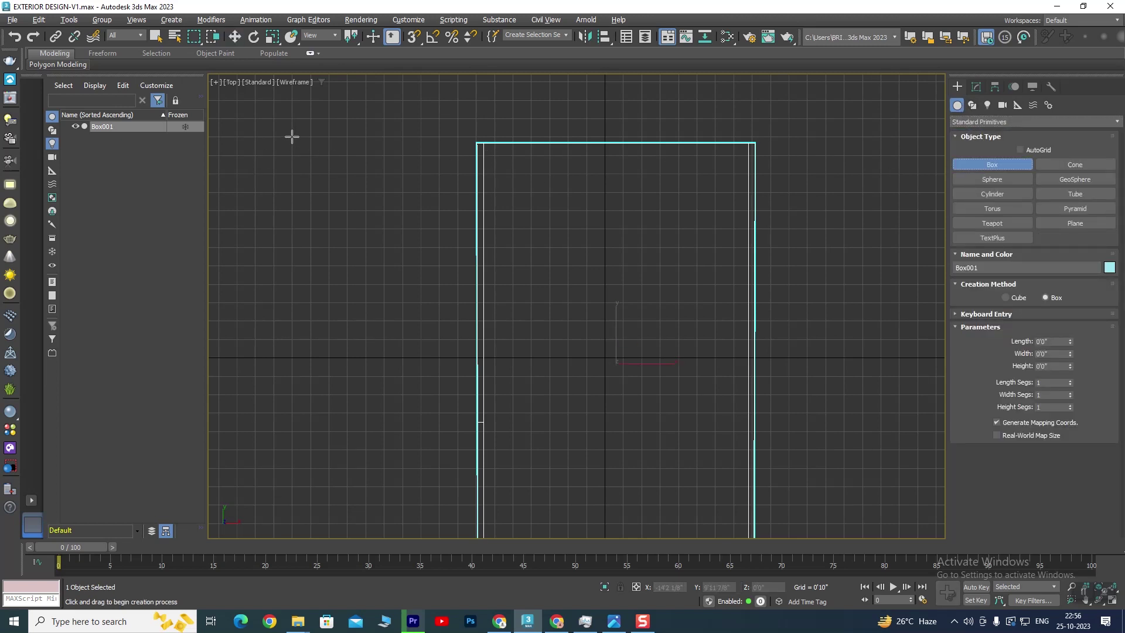
pyautogui.moveTo(291, 137); pyautogui.dragTo(612, 361)
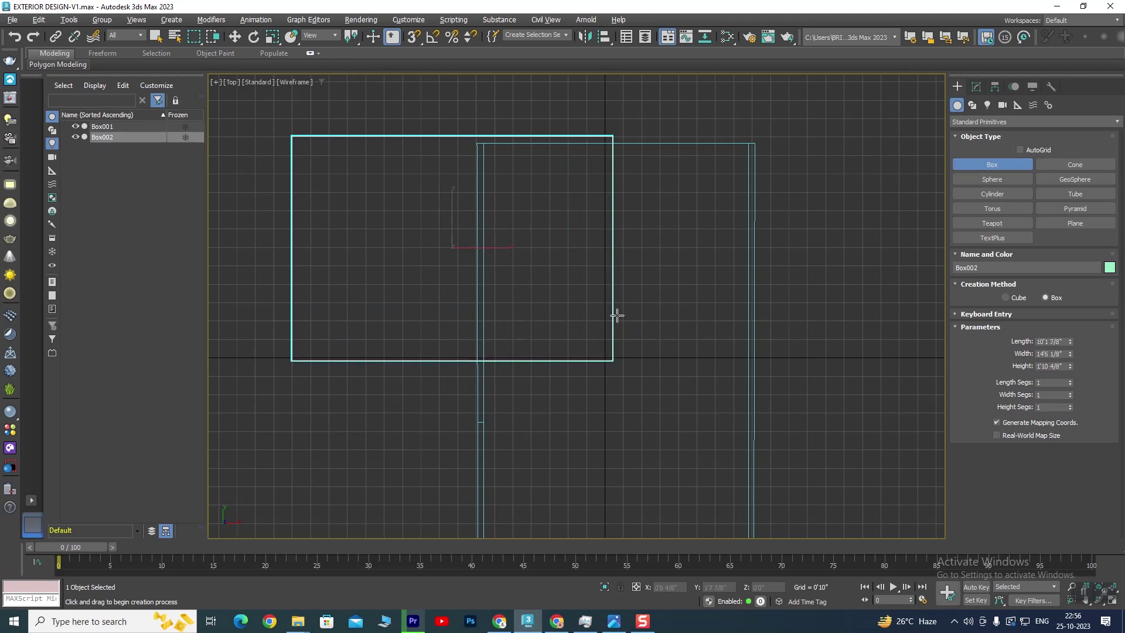
pyautogui.moveTo(1073, 341); pyautogui.dragTo(1073, 327)
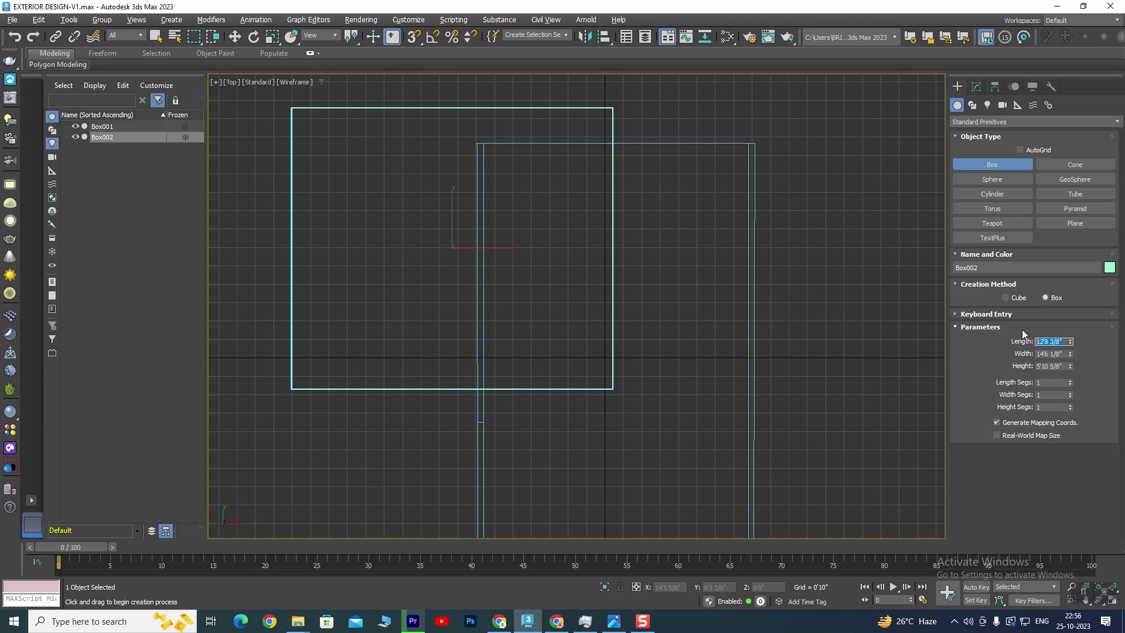
pyautogui.press('Tab')
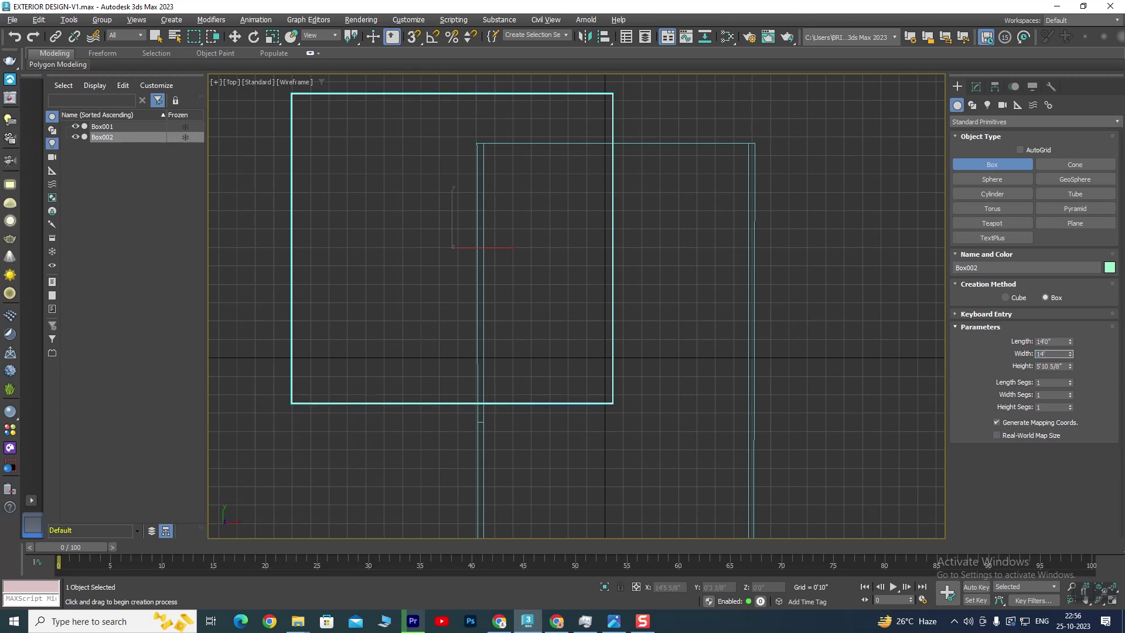
pyautogui.press('Tab')
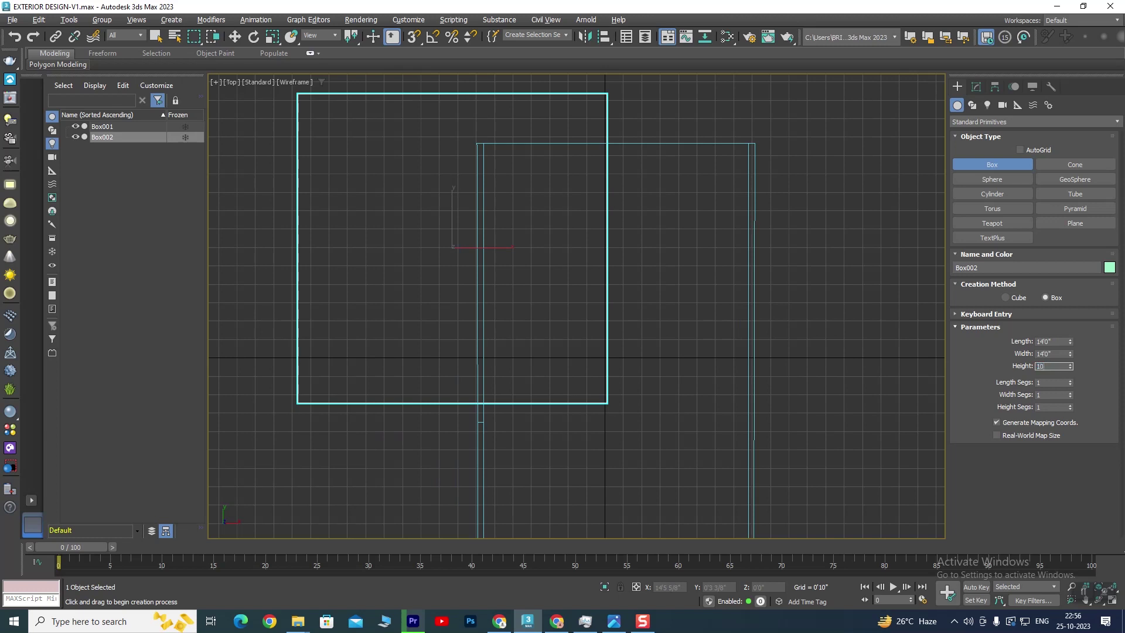
pyautogui.write("10'0")
# Maximize the Perspective viewport with Move active and compare against the reference photo.
pyautogui.click(233, 40)
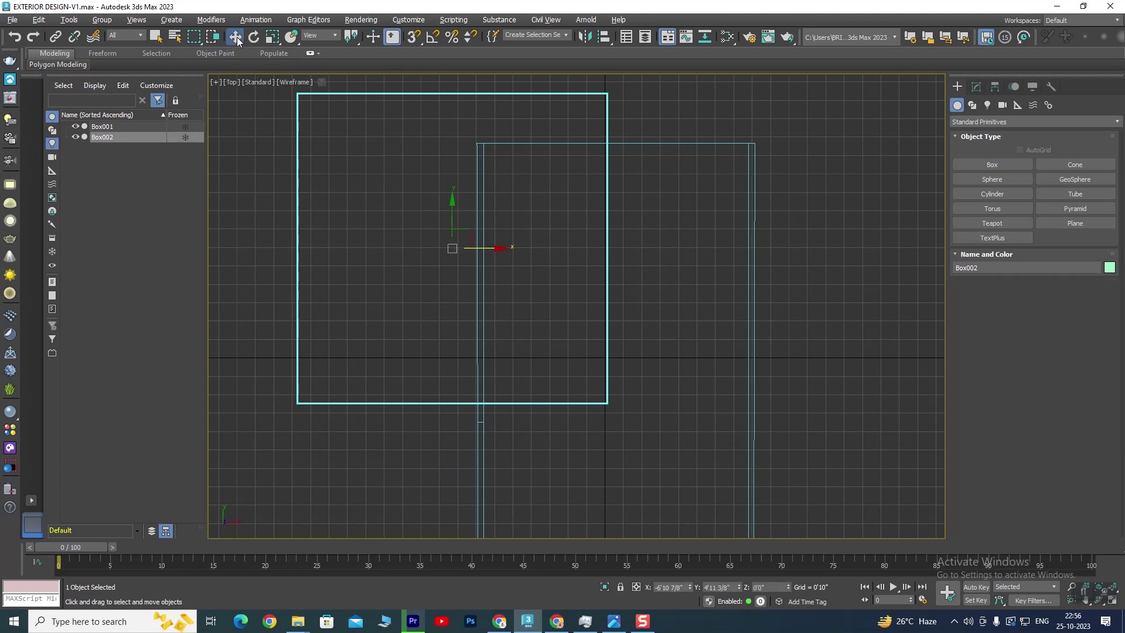
pyautogui.hotkey('alt', 'w')
pyautogui.click(668, 452)
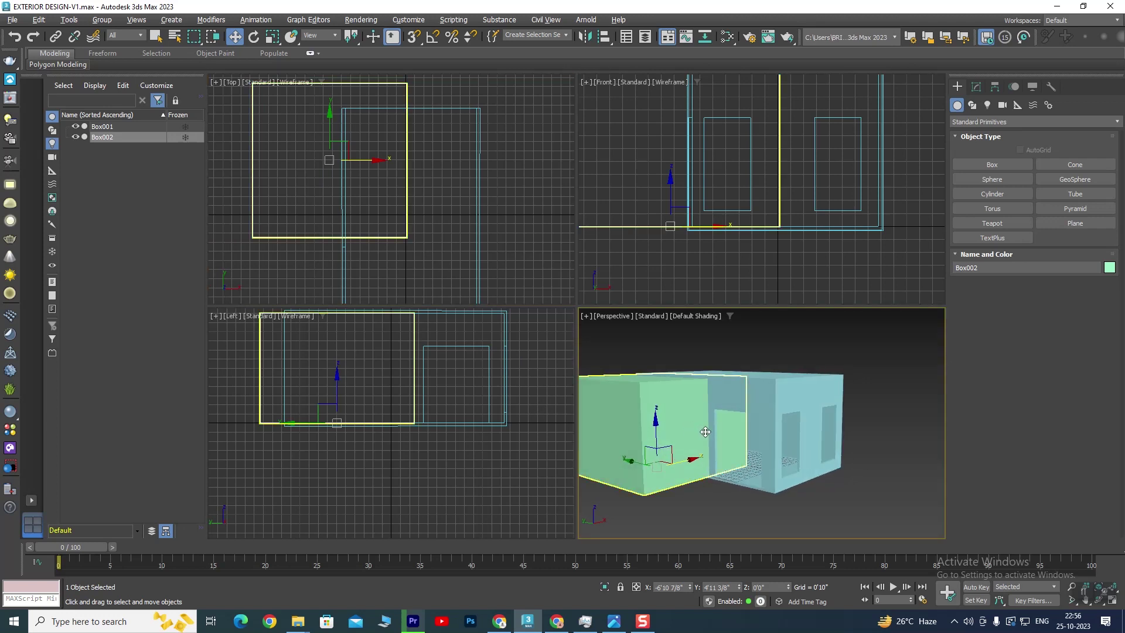
pyautogui.hotkey('alt', 'w')
pyautogui.scroll(1, 570, 413)
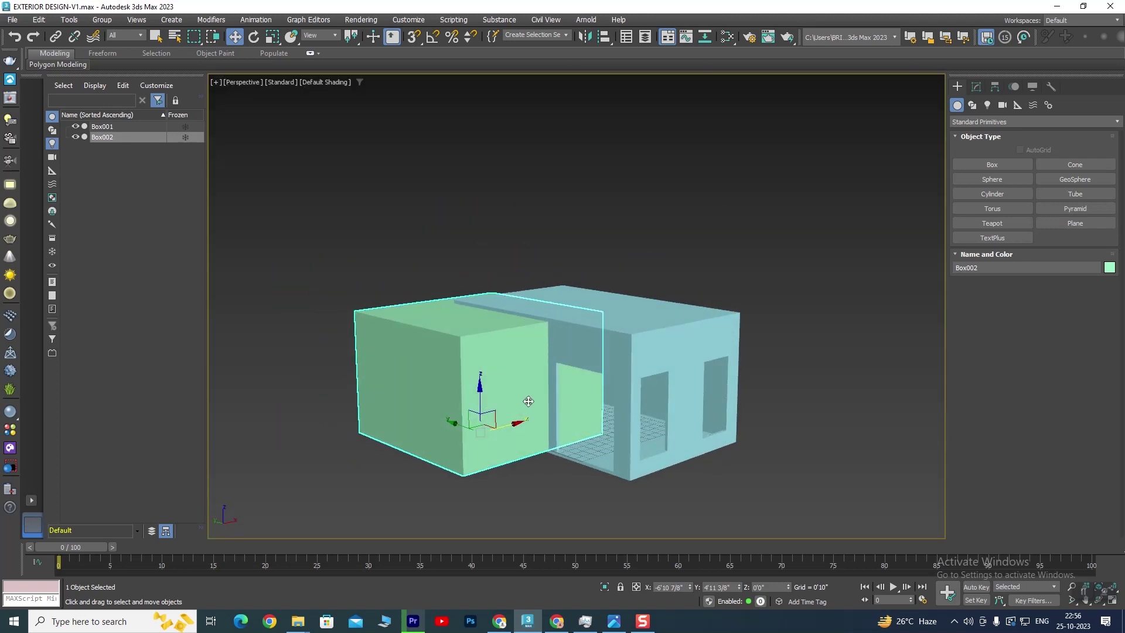
pyautogui.scroll(1, 530, 403)
pyautogui.scroll(1, 533, 406)
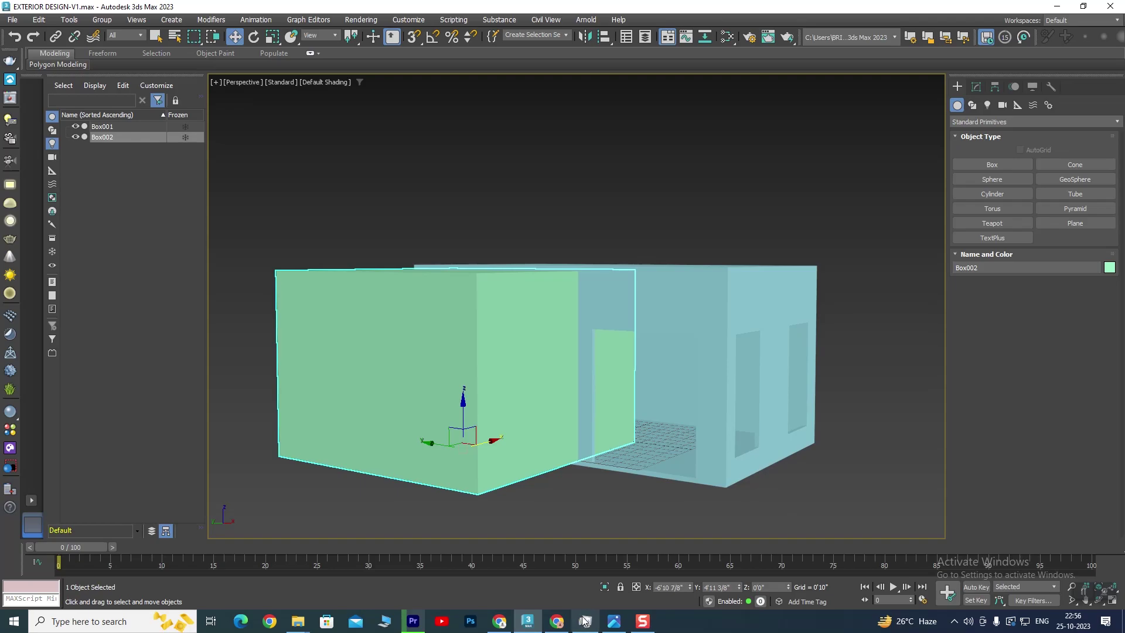
pyautogui.click(614, 621)
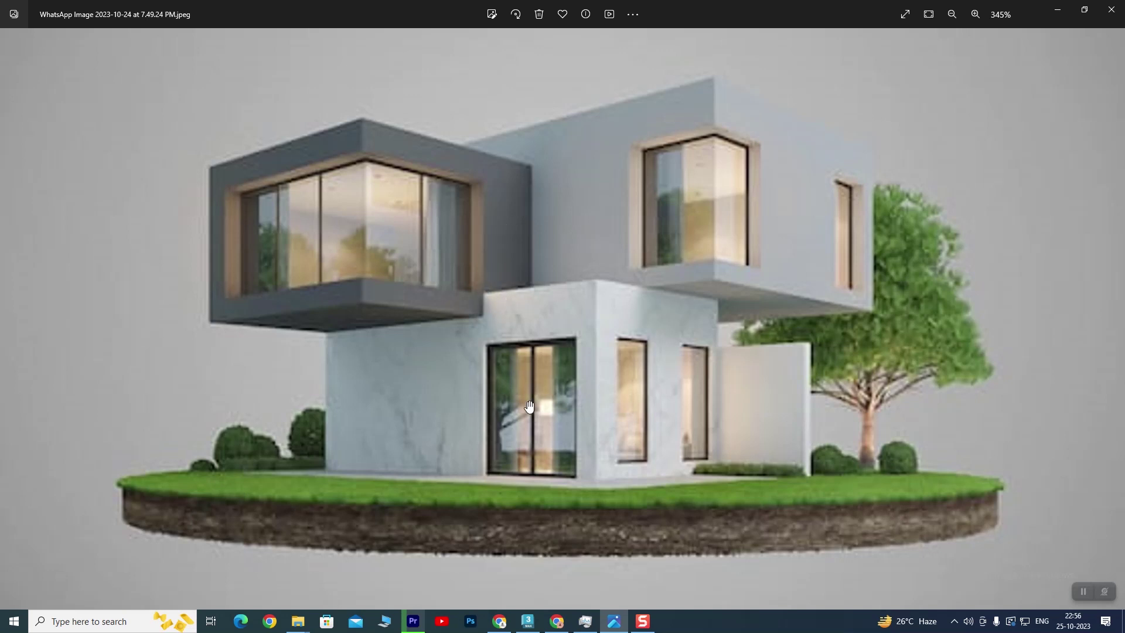
pyautogui.click(527, 621)
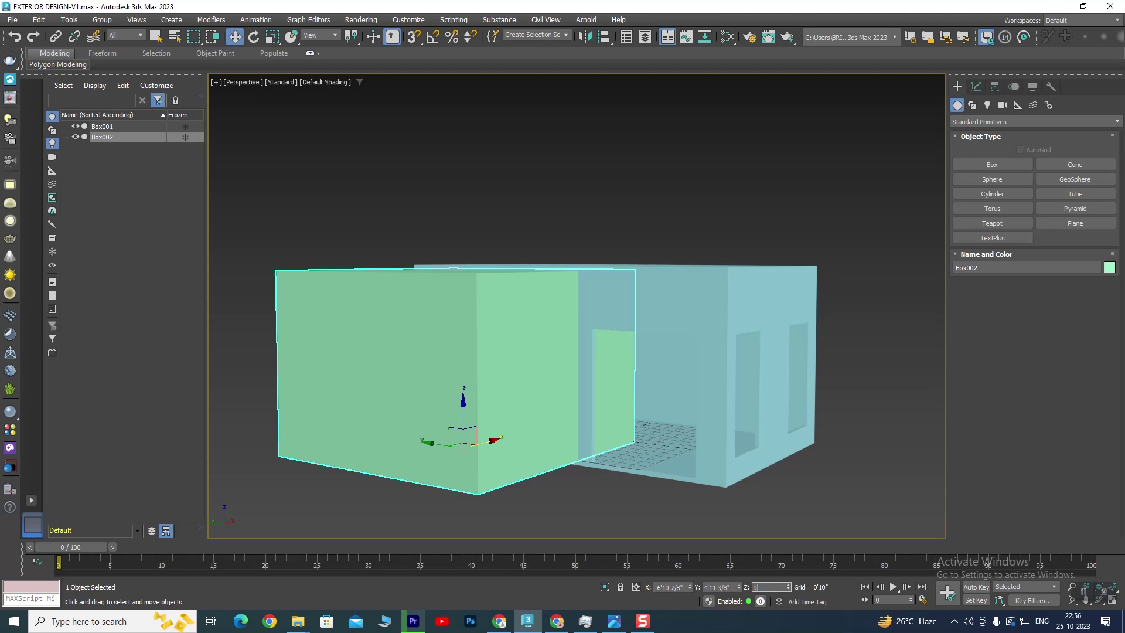
# Lift the green box 9'0" above the ground and orbit to look at the house top.
pyautogui.press('Return')
pyautogui.scroll(2, 548, 293)
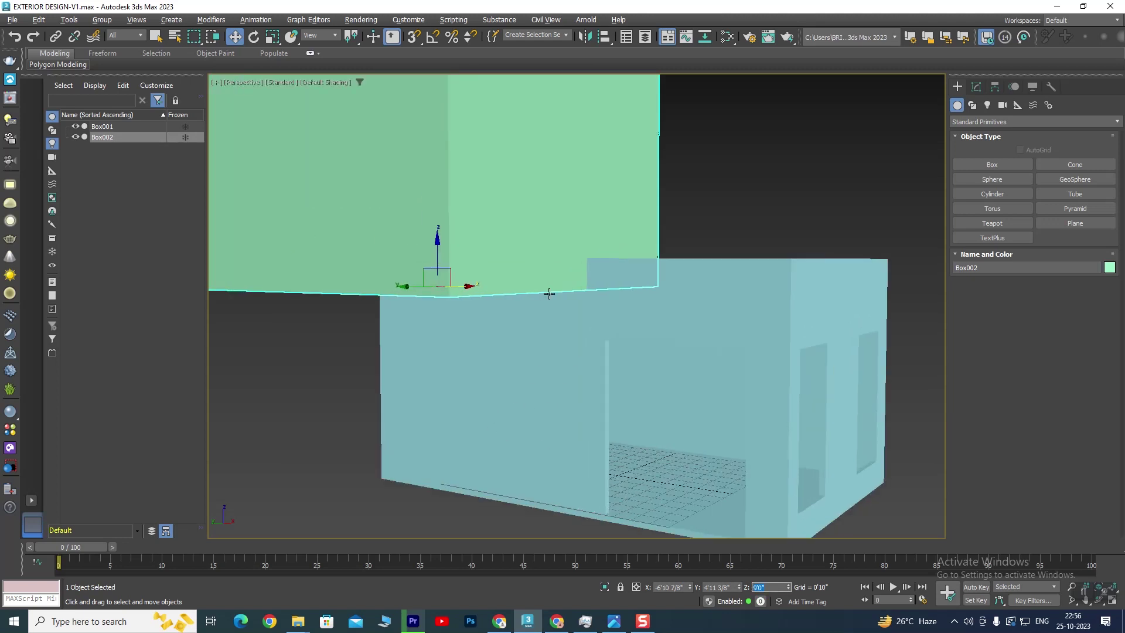
pyautogui.scroll(3, 635, 321)
pyautogui.scroll(-3, 635, 321)
pyautogui.scroll(-3, 590, 321)
pyautogui.scroll(-2, 574, 320)
pyautogui.scroll(1, 561, 315)
pyautogui.keyDown('alt'); pyautogui.moveTo(580, 322); pyautogui.dragTo(582, 330, button='middle'); pyautogui.keyUp('alt')
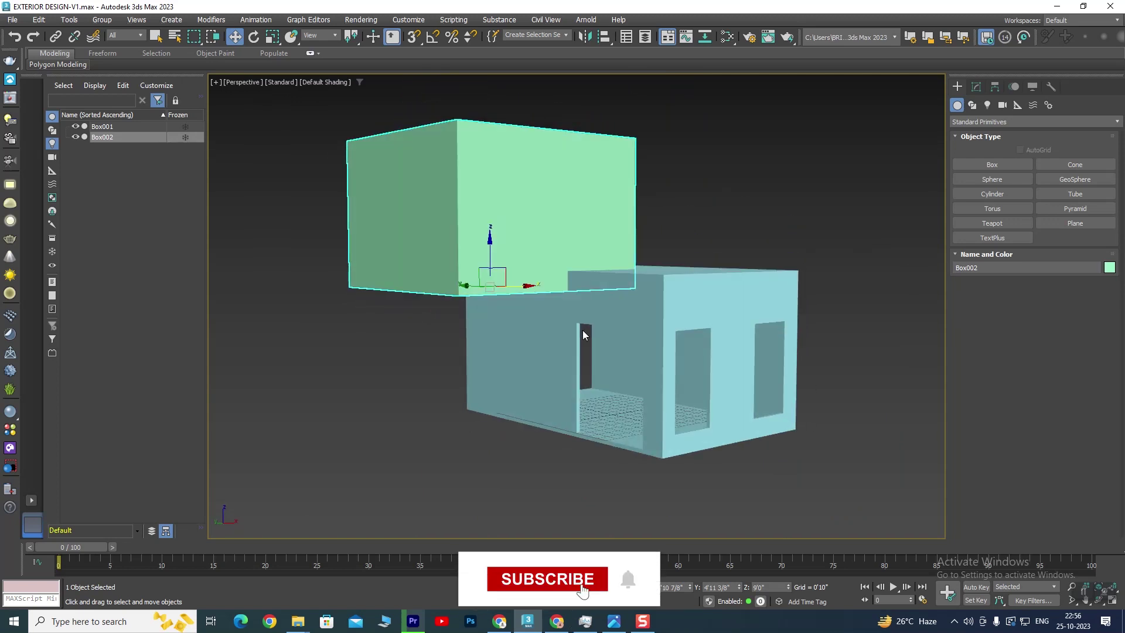
pyautogui.scroll(4, 580, 340)
pyautogui.scroll(-2, 545, 349)
pyautogui.scroll(2, 507, 361)
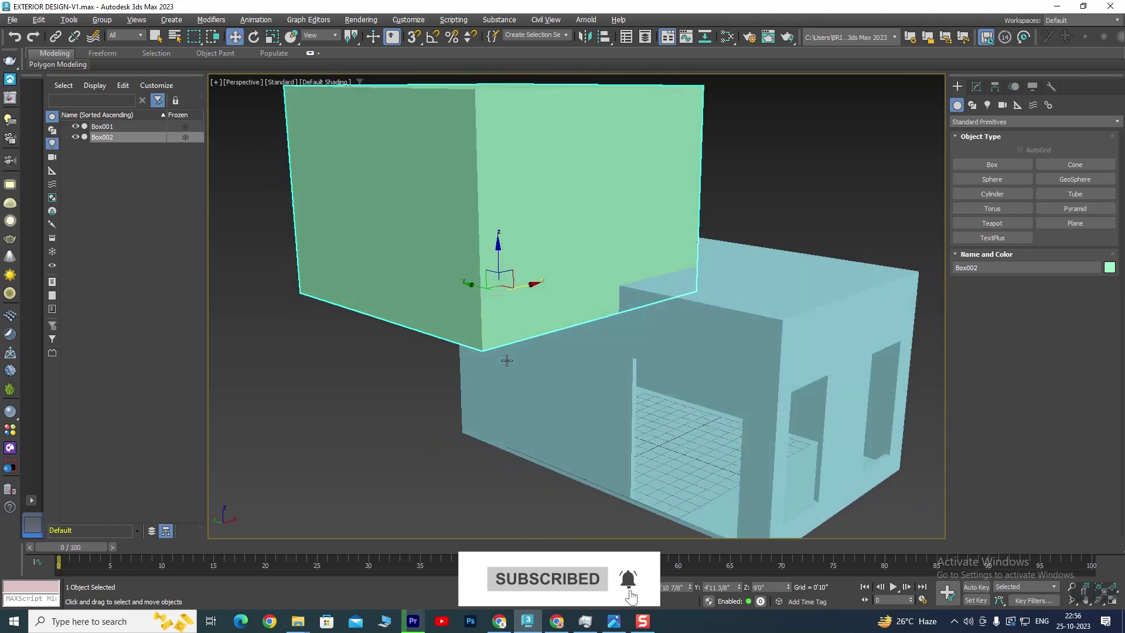
pyautogui.scroll(-3, 507, 361)
pyautogui.keyDown('alt'); pyautogui.moveTo(516, 358); pyautogui.dragTo(586, 355, button='middle'); pyautogui.keyUp('alt')
pyautogui.scroll(2, 593, 353)
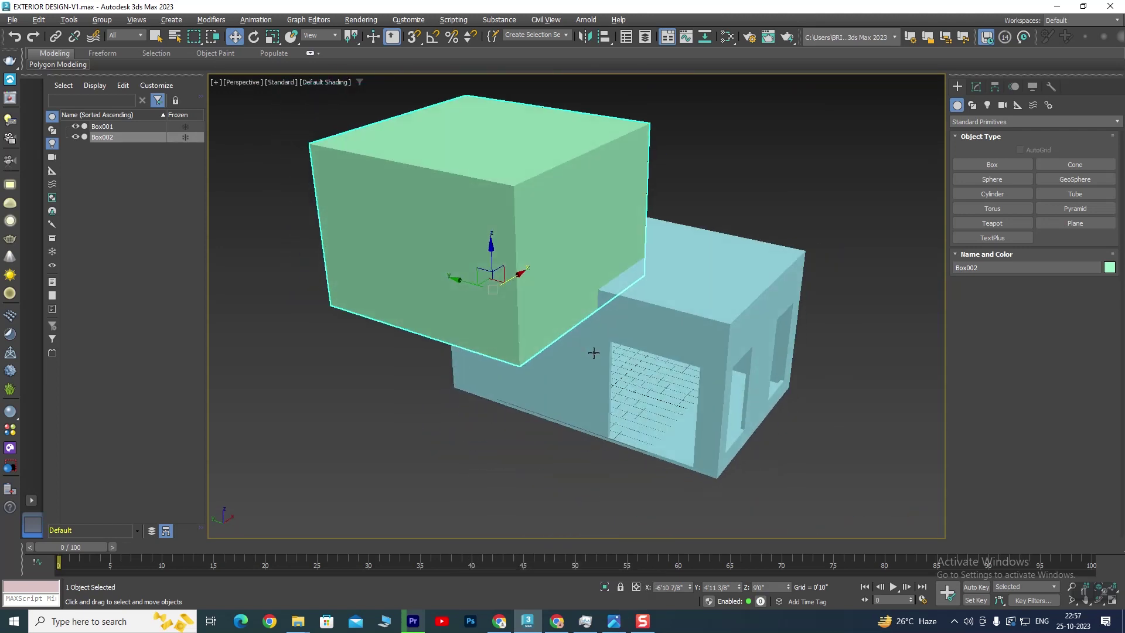
# Compare the stacked boxes with the reference photo from several orbit angles.
pyautogui.click(613, 621)
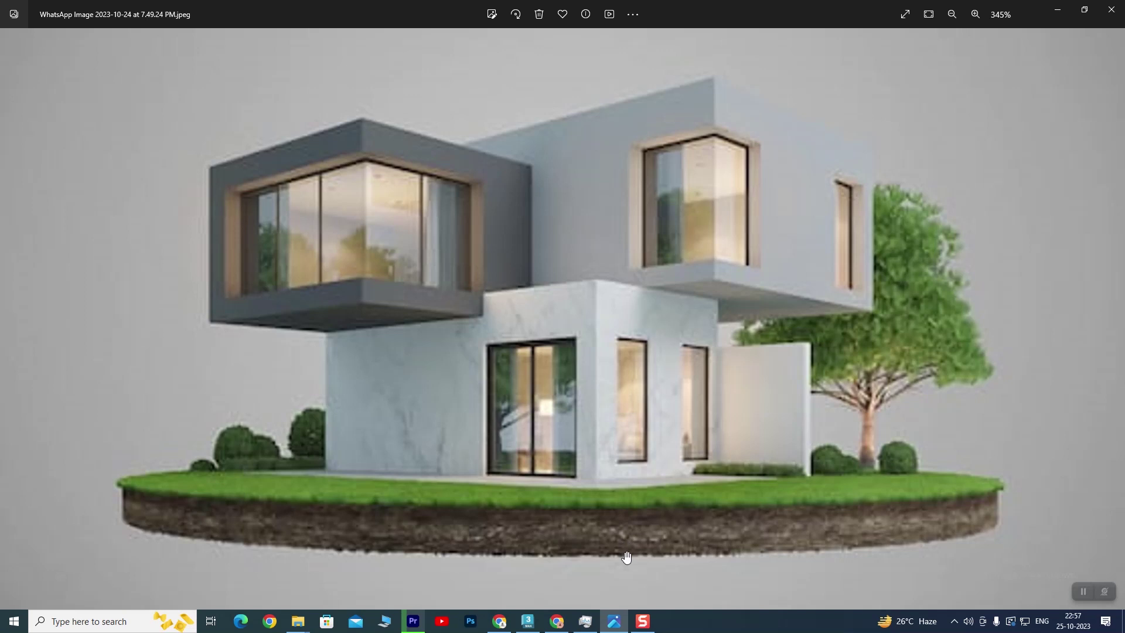
pyautogui.click(527, 621)
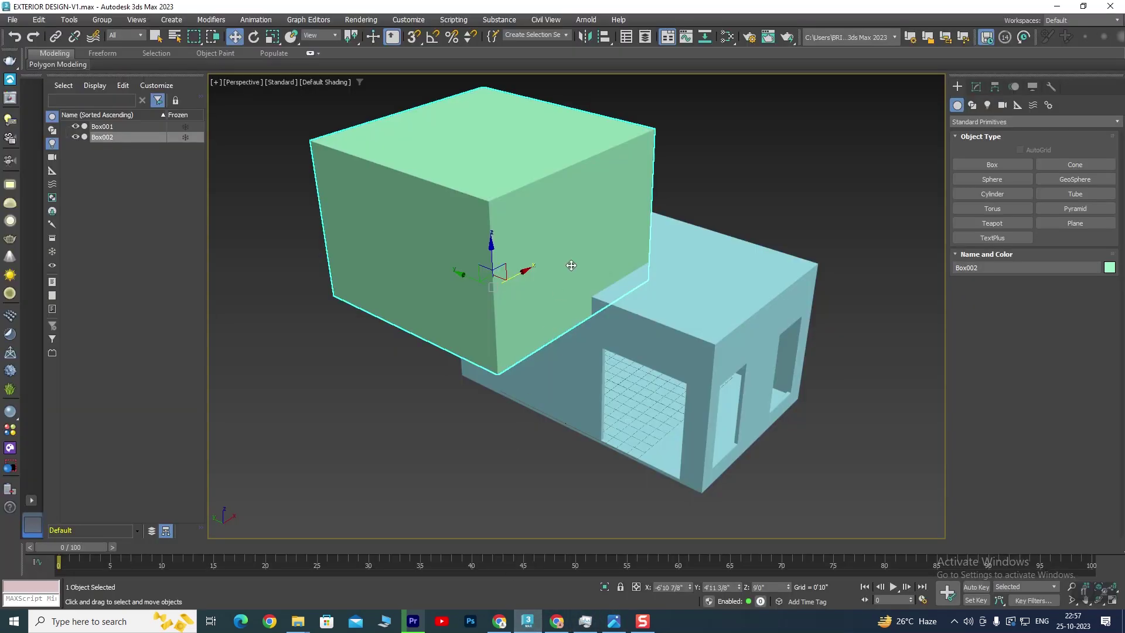
pyautogui.keyDown('alt'); pyautogui.moveTo(554, 299); pyautogui.dragTo(665, 295, button='middle'); pyautogui.keyUp('alt')
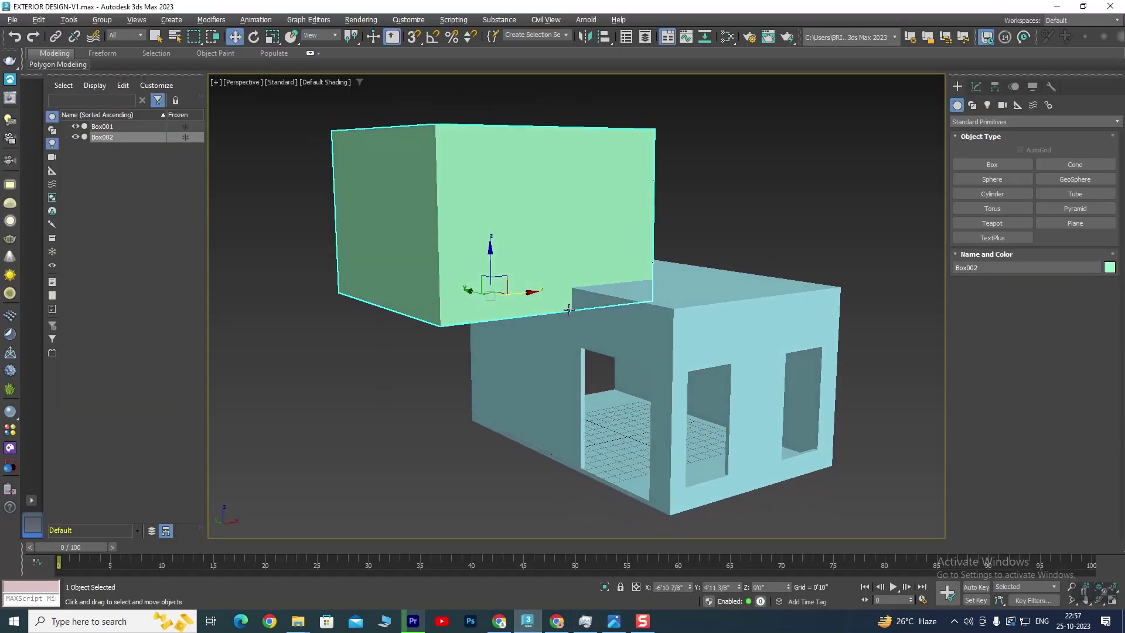
pyautogui.click(614, 621)
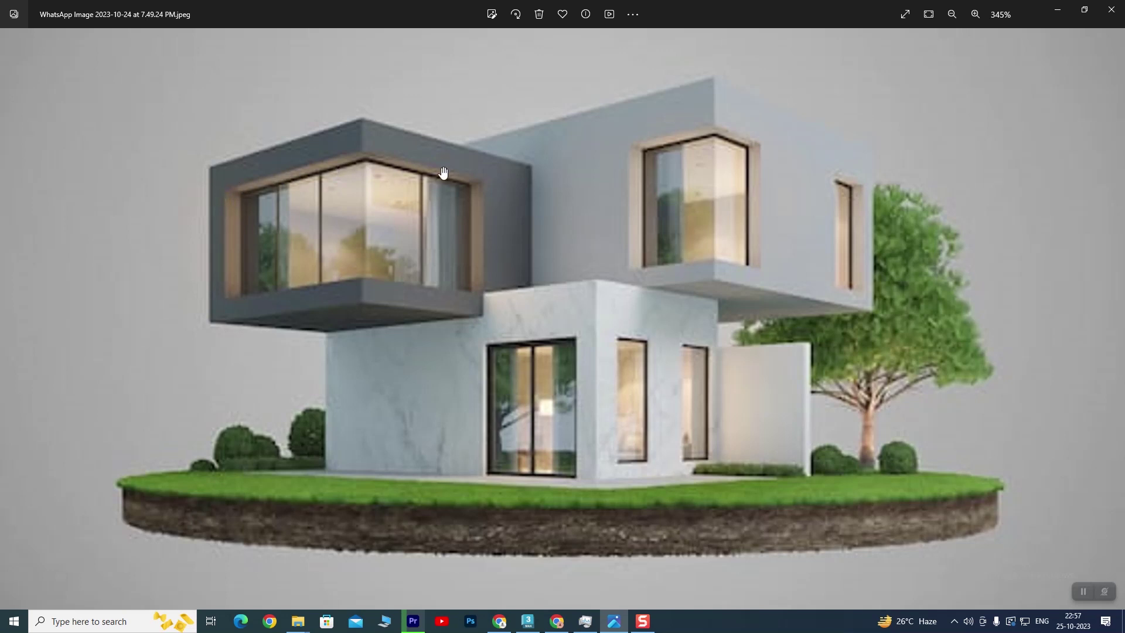
pyautogui.click(528, 621)
pyautogui.moveTo(451, 253)
pyautogui.keyDown('alt'); pyautogui.mouseDown(button='middle')
pyautogui.moveTo(402, 276)
pyautogui.moveTo(387, 263)
pyautogui.moveTo(445, 279)
pyautogui.moveTo(462, 258)
pyautogui.mouseUp(button='middle'); pyautogui.keyUp('alt')
pyautogui.scroll(2, 405, 274)
pyautogui.scroll(-5, 416, 272)
pyautogui.scroll(2, 498, 234)
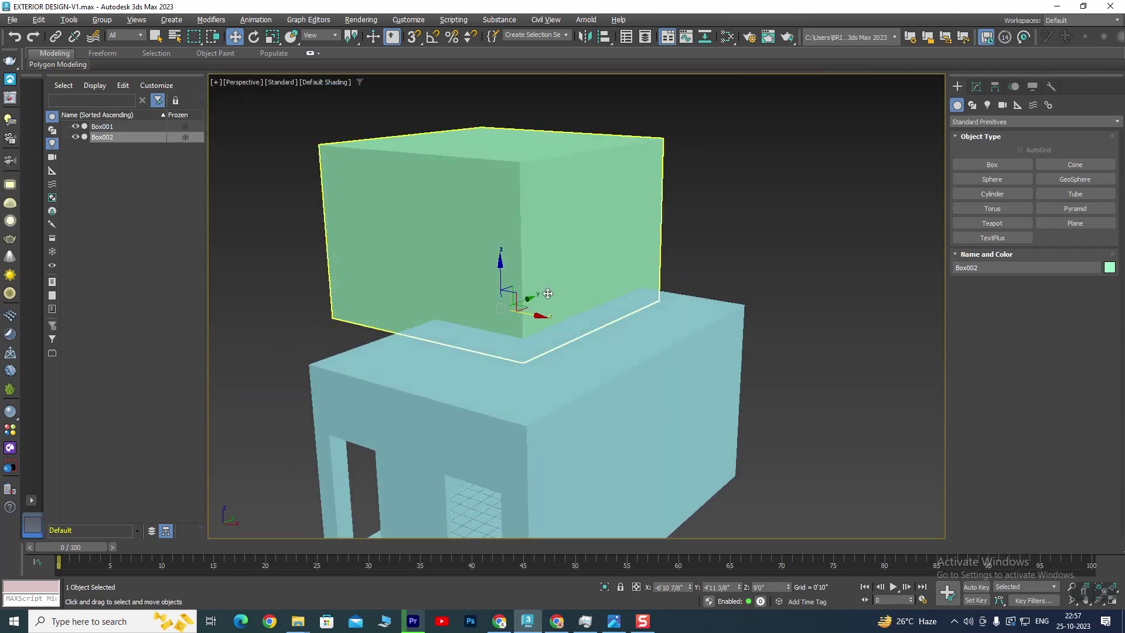
pyautogui.rightClick(572, 180)
pyautogui.click(715, 336)
pyautogui.click(1046, 259)
pyautogui.click(574, 230)
pyautogui.press('Delete')
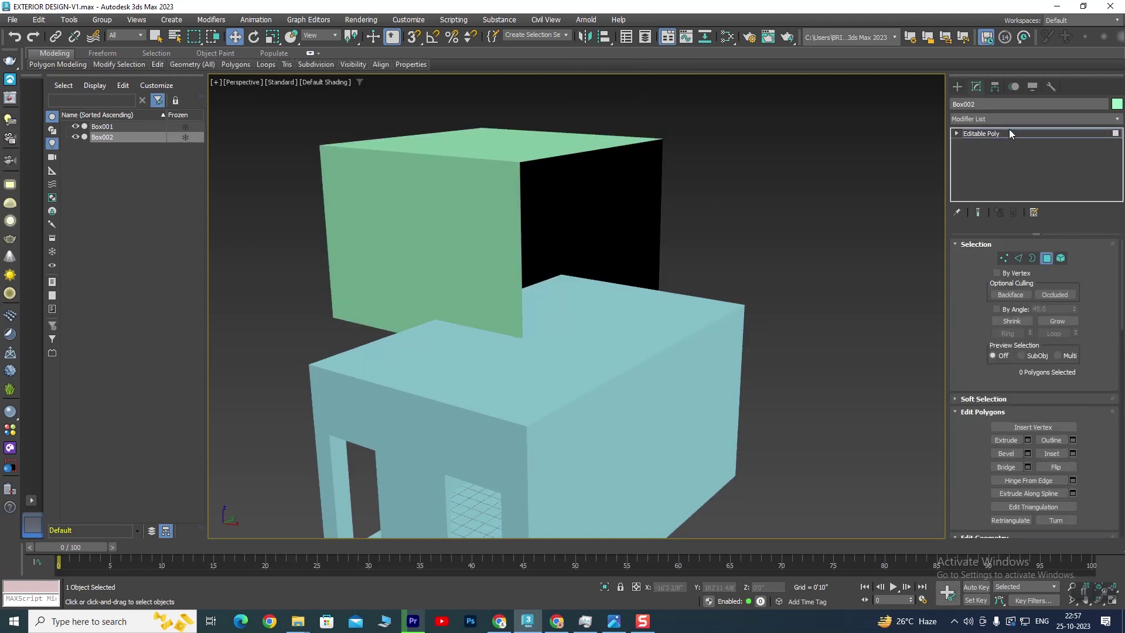
pyautogui.click(995, 121)
pyautogui.scroll(-10, 995, 121)
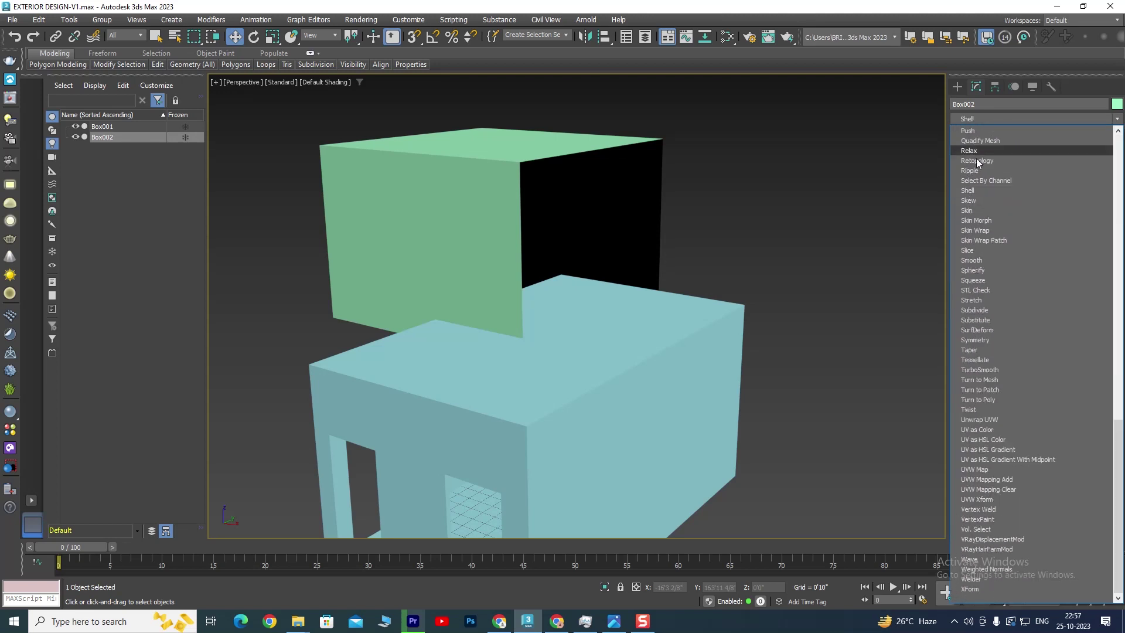
pyautogui.click(972, 190)
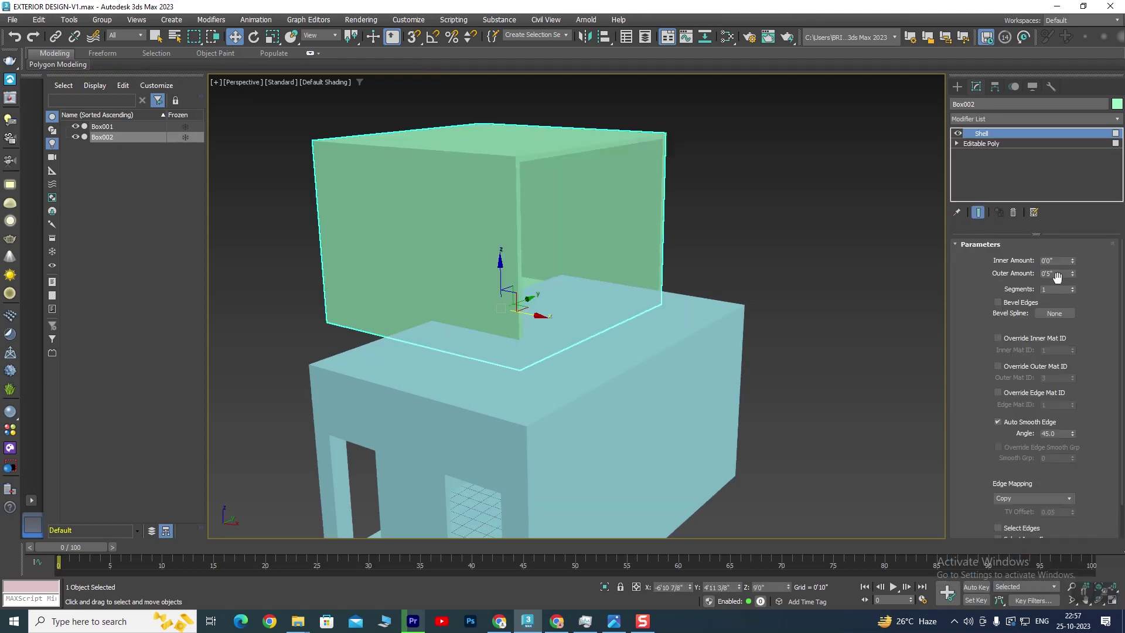
pyautogui.write('0')
pyautogui.press('Return')
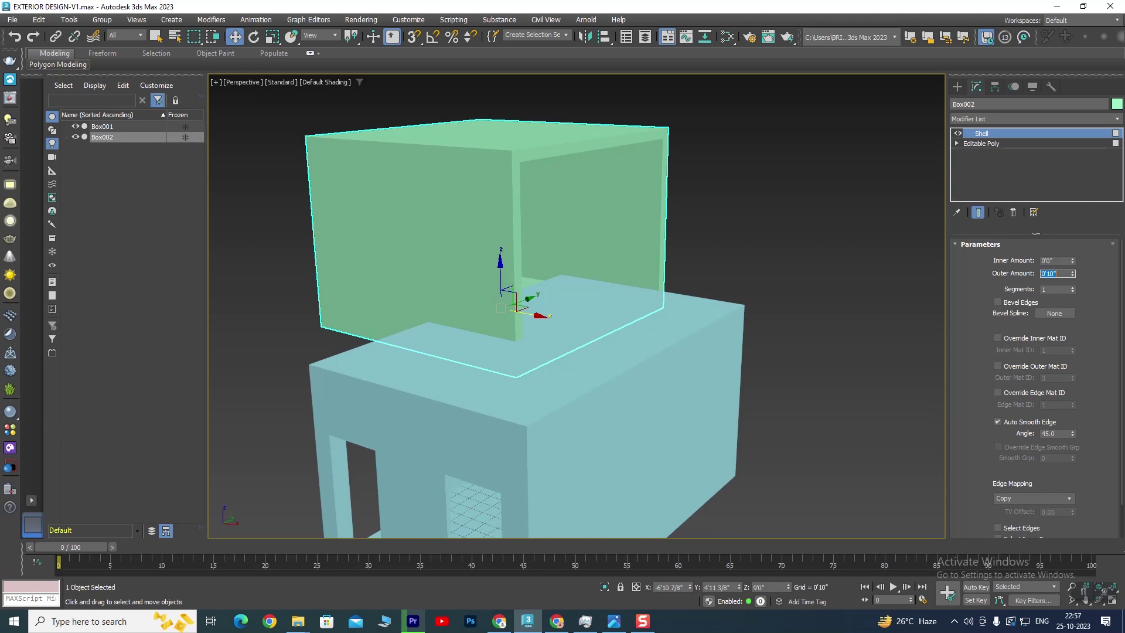
pyautogui.moveTo(470, 316)
pyautogui.keyDown('alt'); pyautogui.mouseDown(button='middle')
pyautogui.moveTo(613, 334)
pyautogui.moveTo(603, 334)
pyautogui.mouseUp(button='middle'); pyautogui.keyUp('alt')
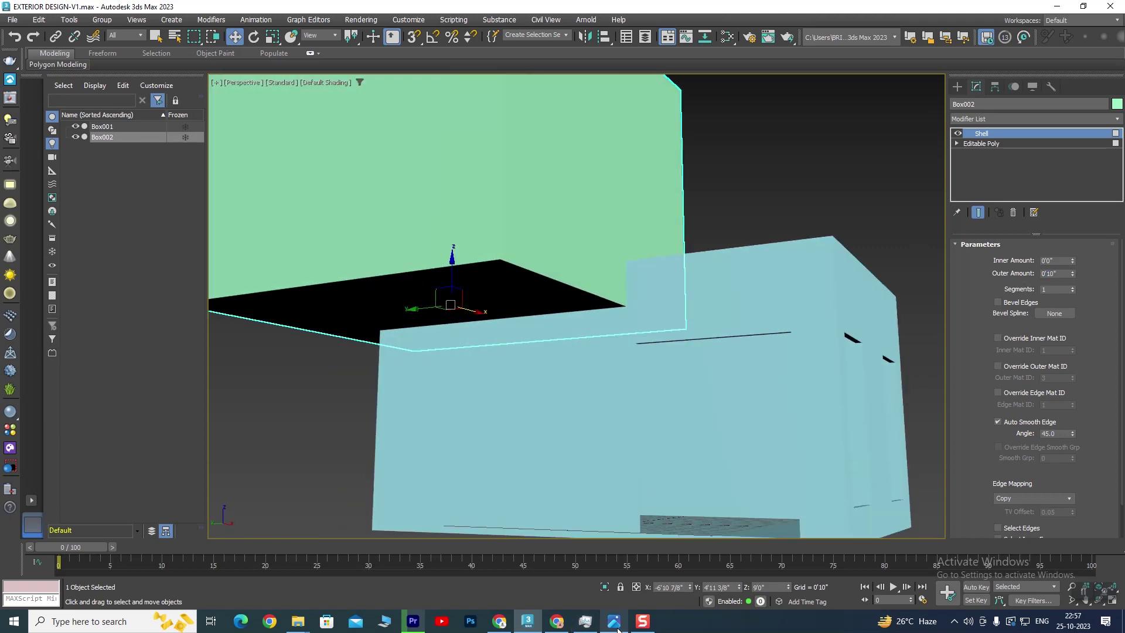
pyautogui.click(614, 622)
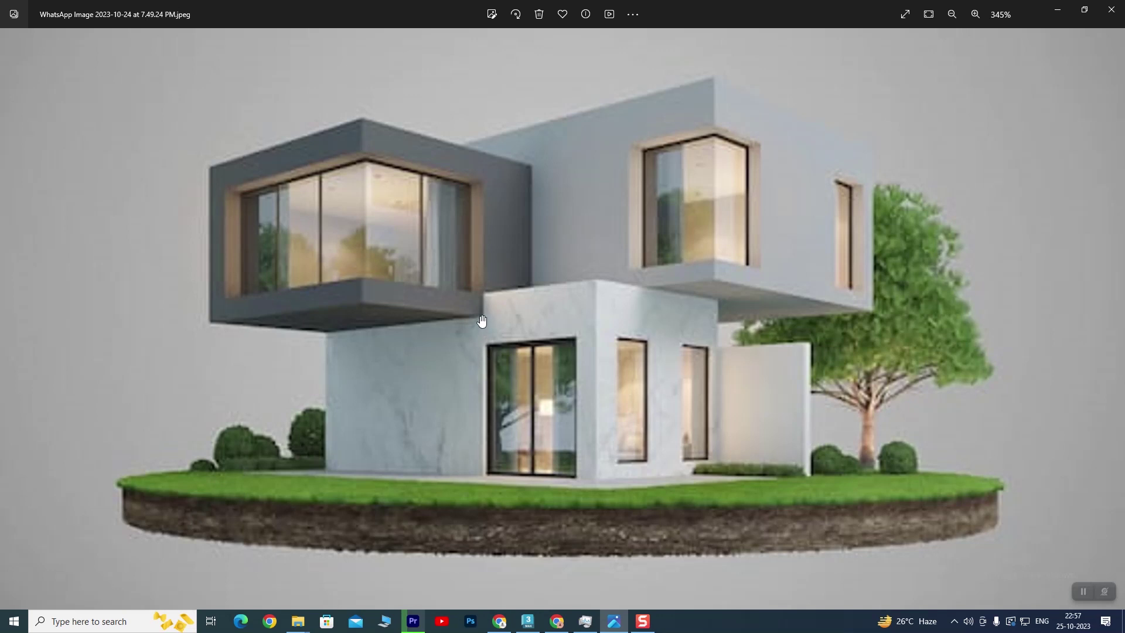
pyautogui.click(529, 623)
pyautogui.scroll(3, 534, 381)
# Maximize the Left viewport and frame both boxes, checking the reference photo.
pyautogui.scroll(2, 586, 369)
pyautogui.scroll(3, 645, 340)
pyautogui.hotkey('alt', 'w')
pyautogui.hotkey('alt', 'w')
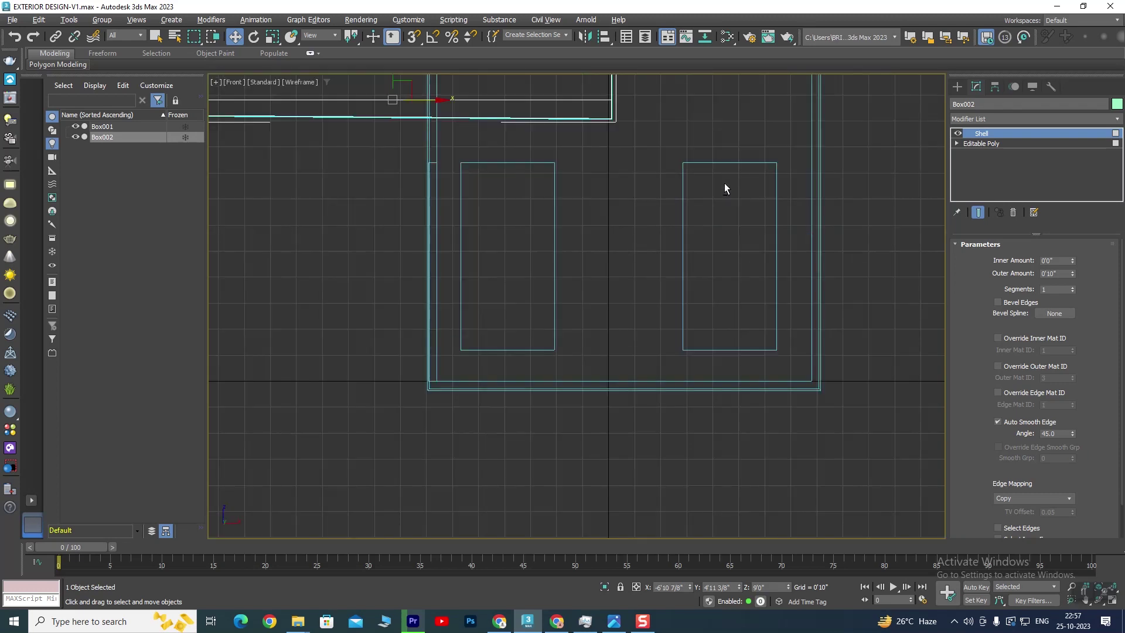
pyautogui.hotkey('alt', 'w')
pyautogui.rightClick(417, 422)
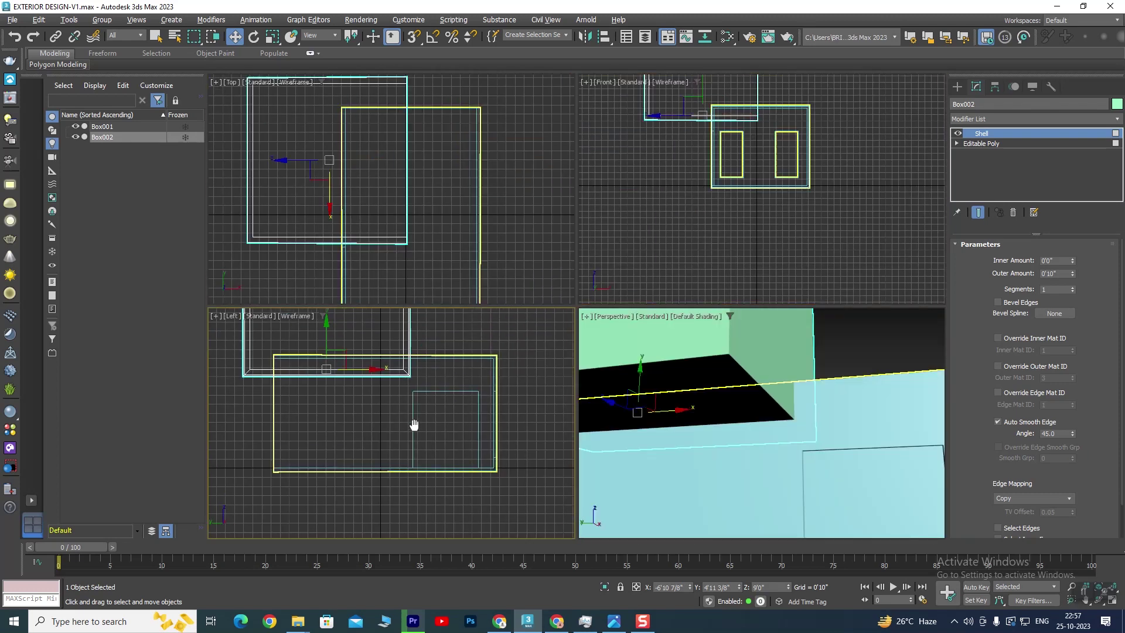
pyautogui.hotkey('alt', 'w')
pyautogui.scroll(2, 645, 320)
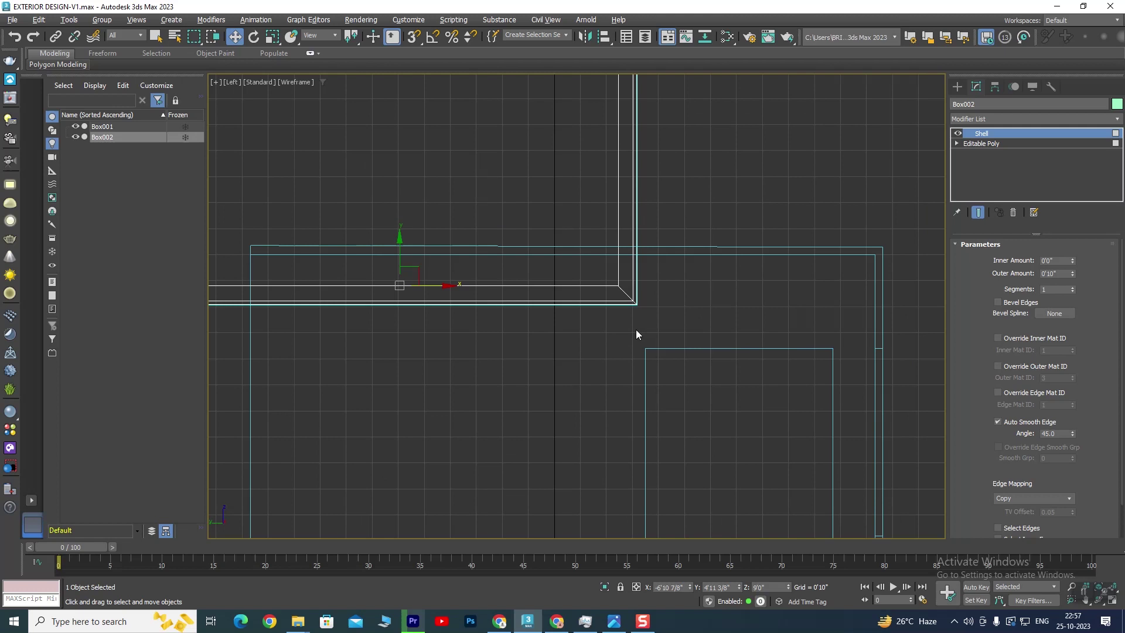
pyautogui.moveTo(635, 332); pyautogui.dragTo(644, 358, button='middle')
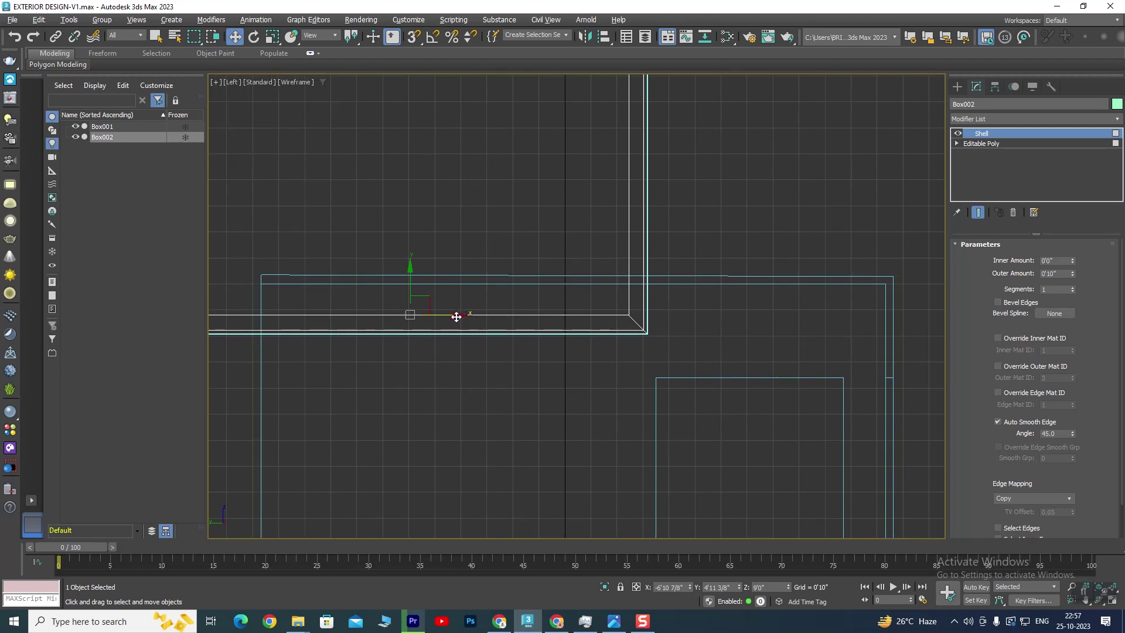
pyautogui.scroll(-3, 585, 332)
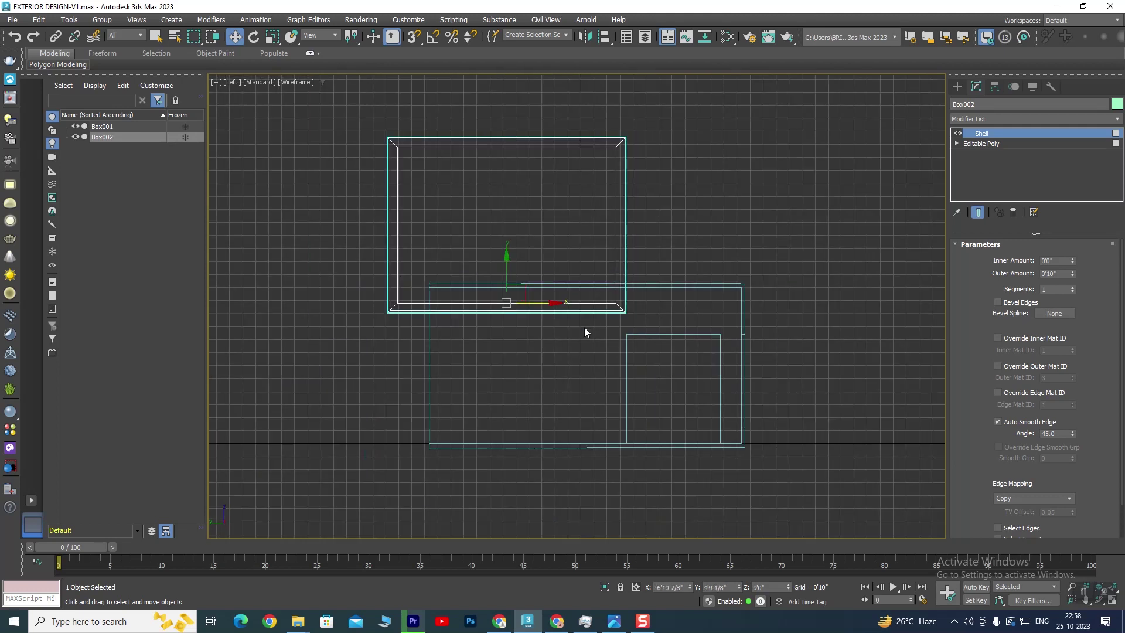
pyautogui.moveTo(585, 332); pyautogui.dragTo(614, 341, button='middle')
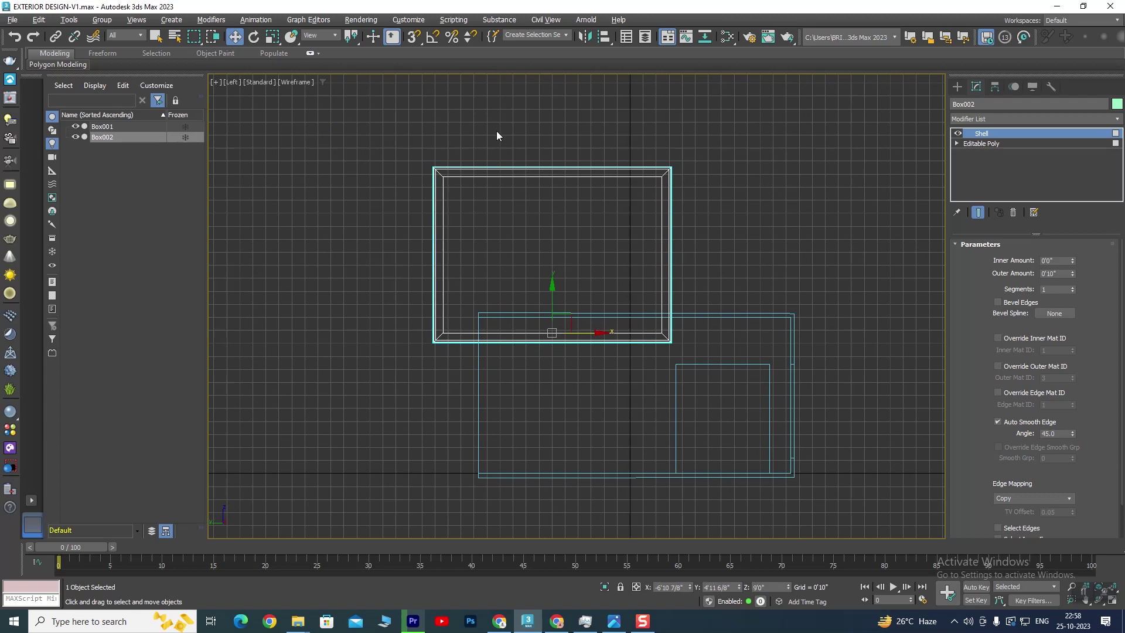
pyautogui.scroll(2, 453, 167)
pyautogui.click(614, 621)
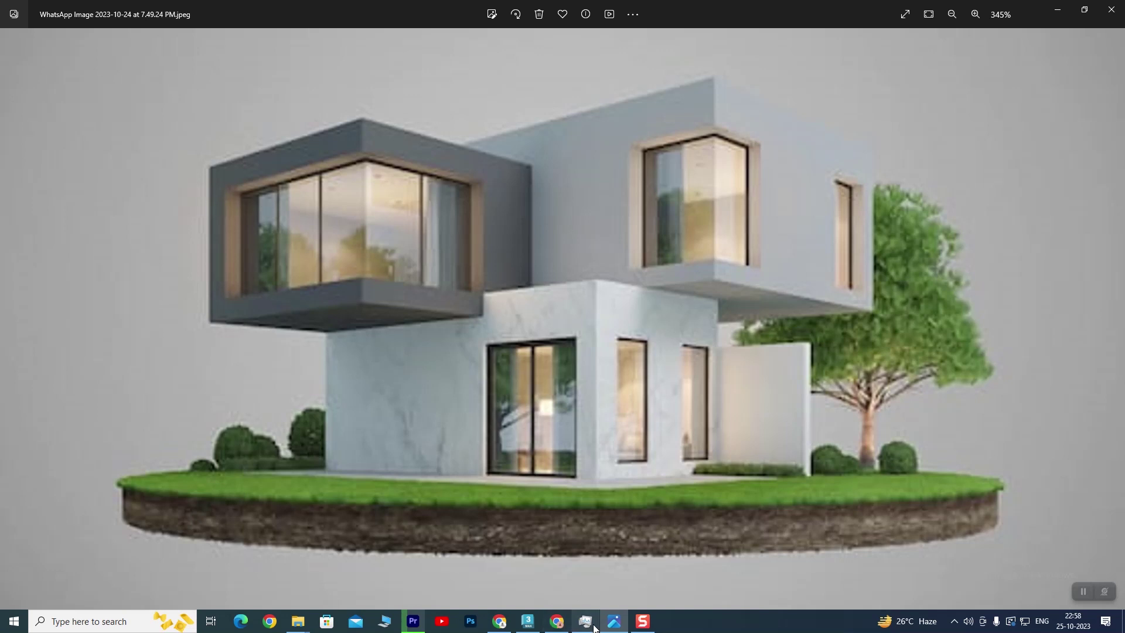
pyautogui.click(528, 621)
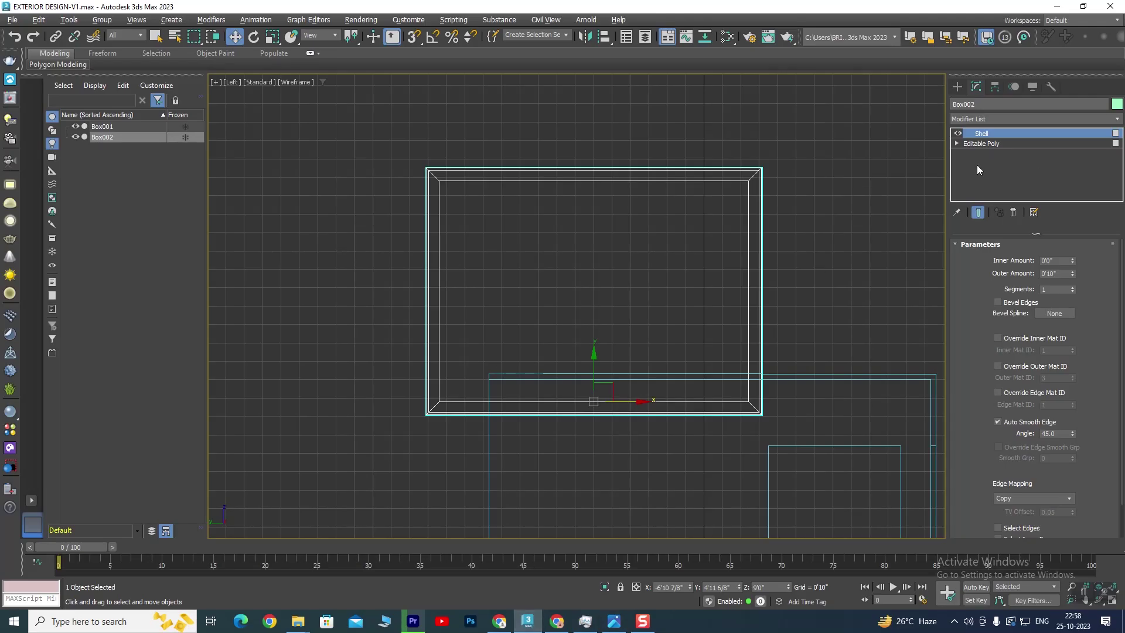
# Move Box002's left-side vertices right along X, then return to the shell level.
pyautogui.click(956, 144)
pyautogui.moveTo(473, 172); pyautogui.dragTo(406, 401)
pyautogui.moveTo(481, 291); pyautogui.dragTo(535, 293)
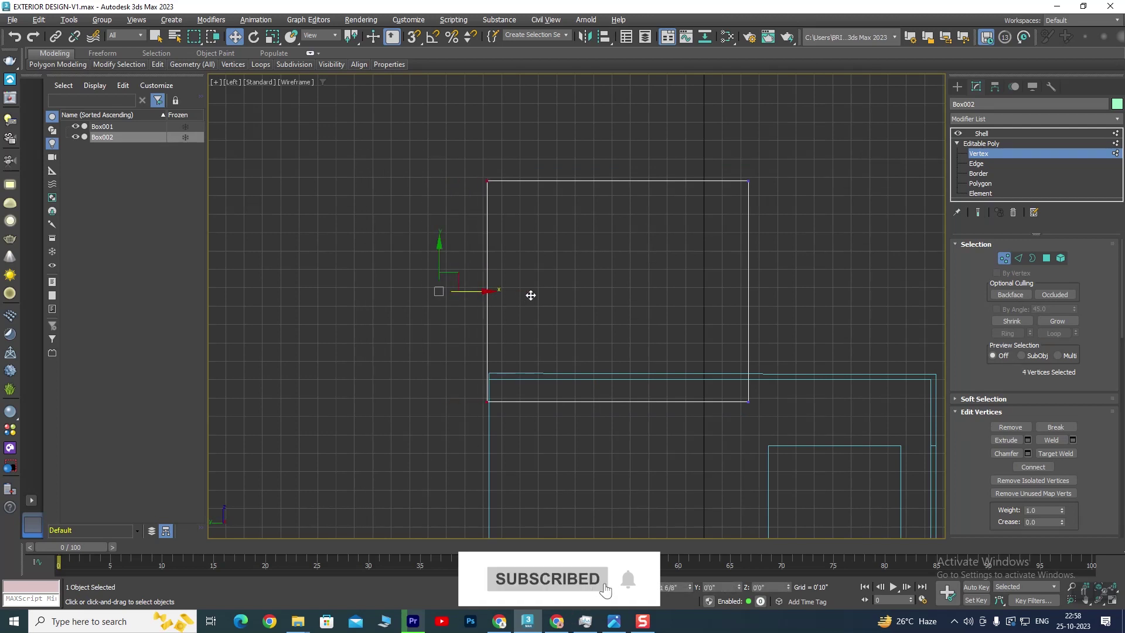
pyautogui.click(987, 134)
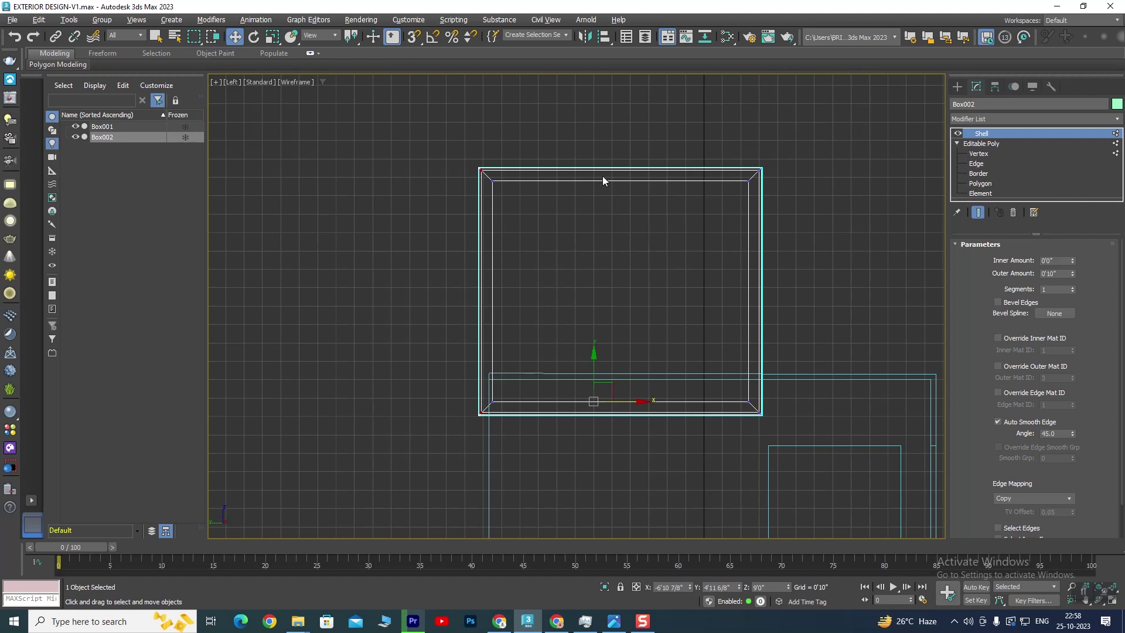
# Collapse Box002 to an Editable Poly and shift its eight left-side vertices slightly right.
pyautogui.rightClick(640, 178)
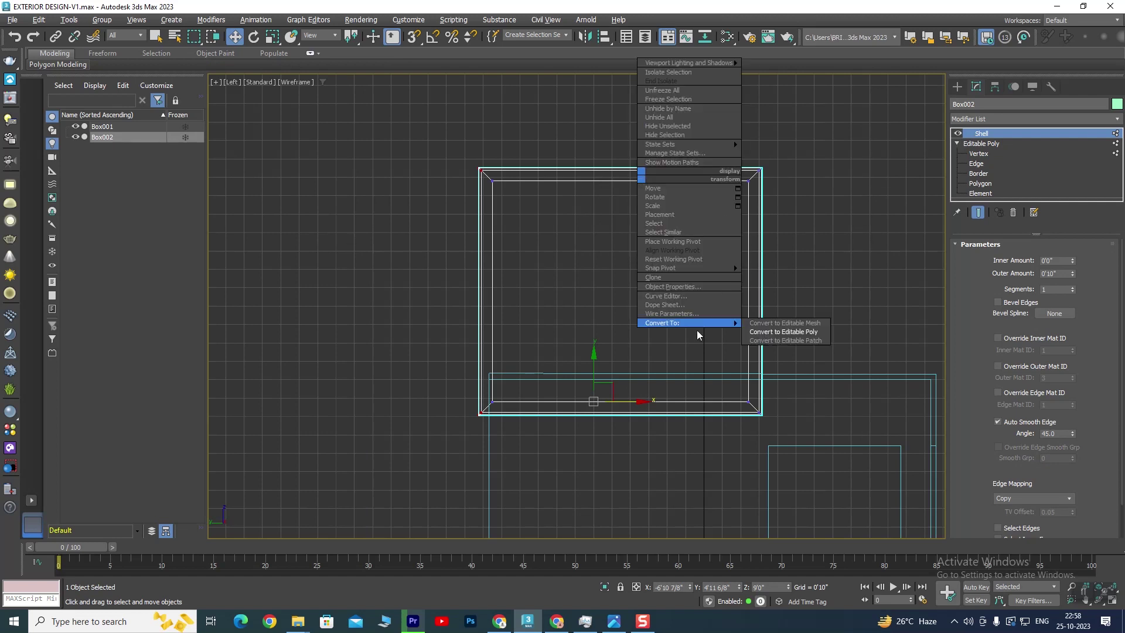
pyautogui.click(781, 328)
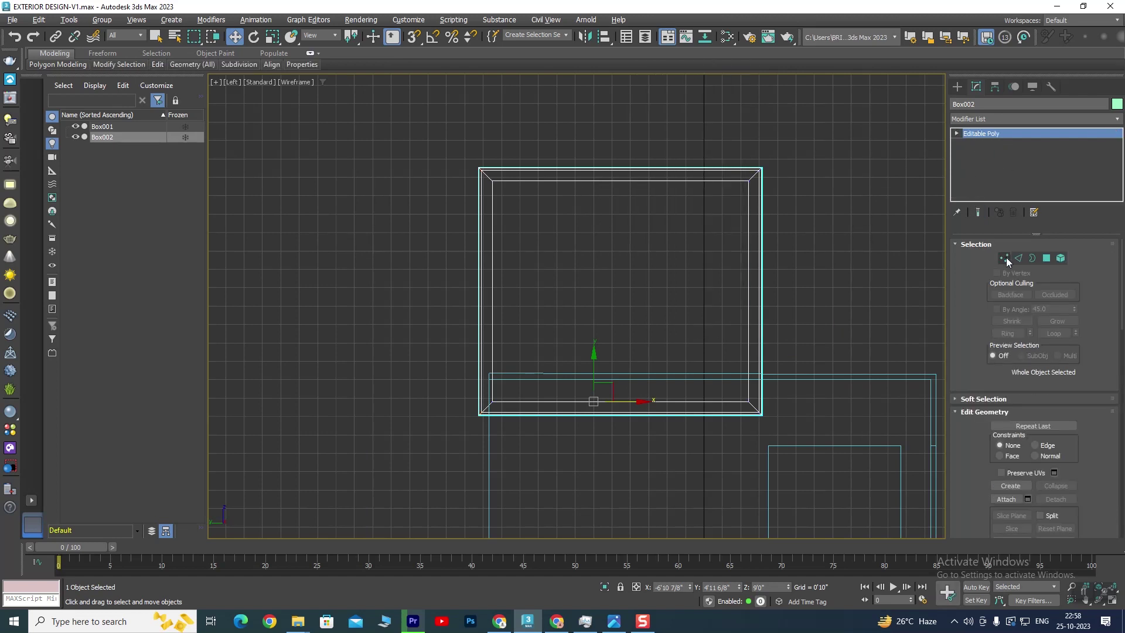
pyautogui.click(1004, 258)
pyautogui.moveTo(350, 244); pyautogui.dragTo(525, 121, button='middle')
pyautogui.moveTo(609, 430); pyautogui.dragTo(609, 431)
pyautogui.scroll(2, 603, 410)
pyautogui.scroll(1, 591, 340)
pyautogui.scroll(1, 557, 275)
pyautogui.moveTo(520, 240); pyautogui.dragTo(540, 240)
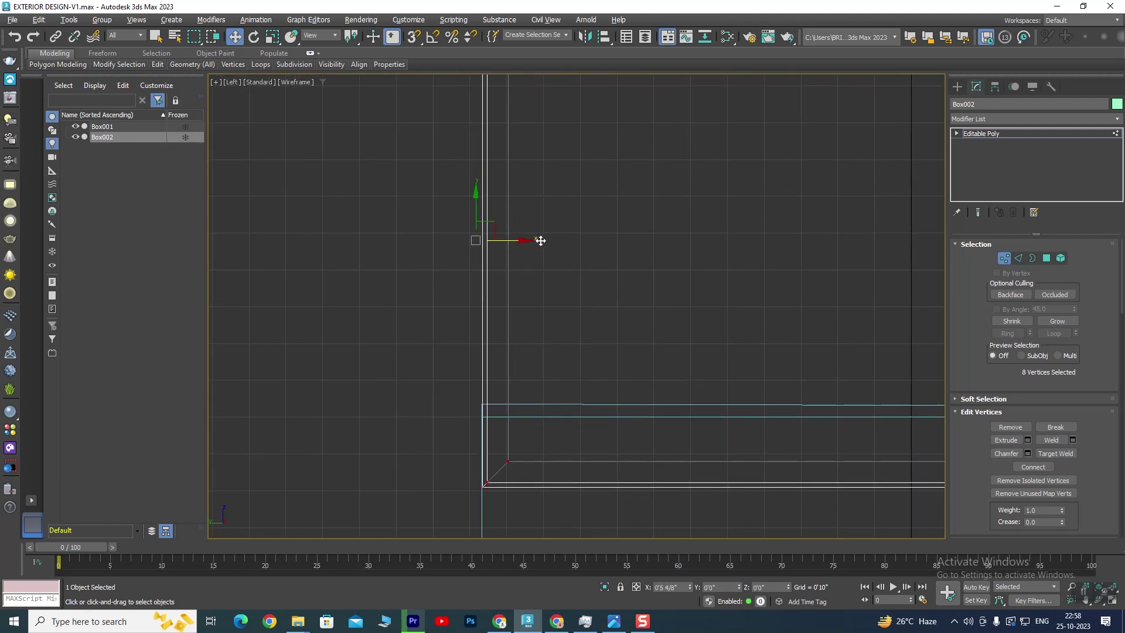
# Return to four views and inspect the boxes from below against the reference photo.
pyautogui.hotkey('alt', 'w')
pyautogui.hotkey('alt', 'w')
pyautogui.scroll(-3, 631, 368)
pyautogui.scroll(-2, 564, 391)
pyautogui.scroll(-2, 538, 399)
pyautogui.moveTo(560, 403)
pyautogui.keyDown('alt'); pyautogui.mouseDown(button='middle')
pyautogui.moveTo(539, 403)
pyautogui.moveTo(574, 364)
pyautogui.moveTo(562, 346)
pyautogui.moveTo(540, 399)
pyautogui.mouseUp(button='middle'); pyautogui.keyUp('alt')
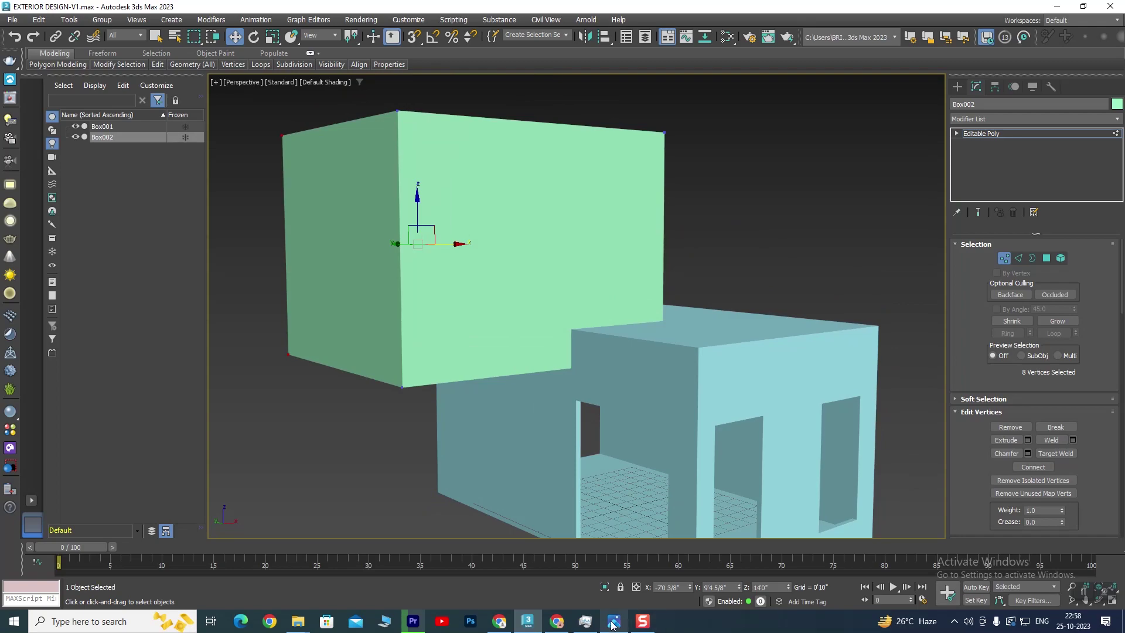
pyautogui.click(614, 621)
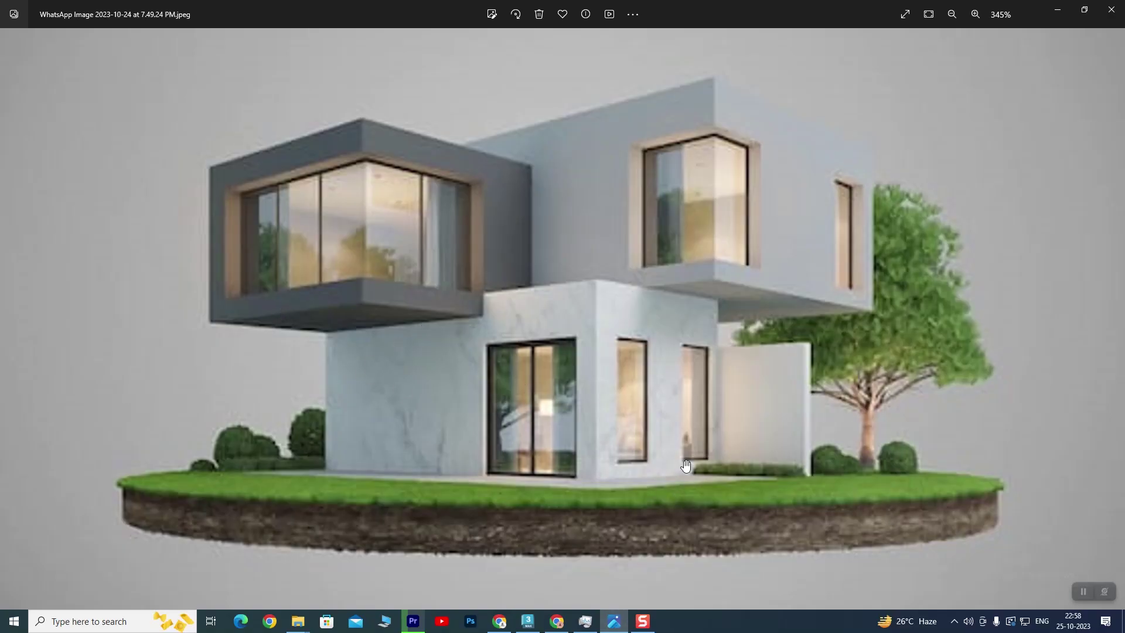
pyautogui.click(528, 621)
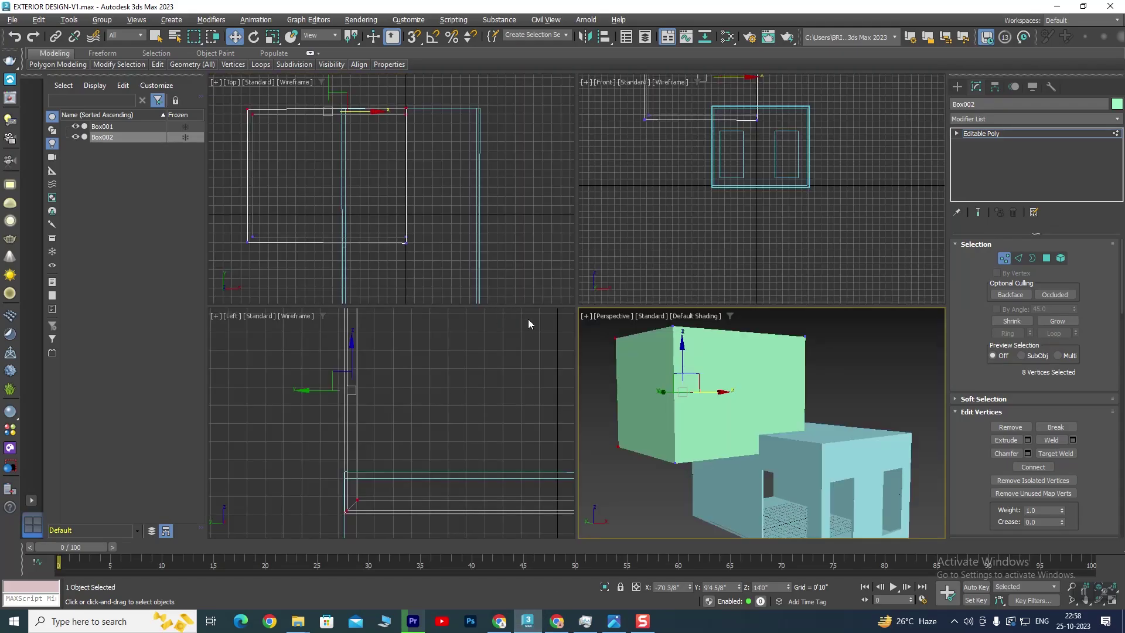
pyautogui.scroll(-2, 428, 196)
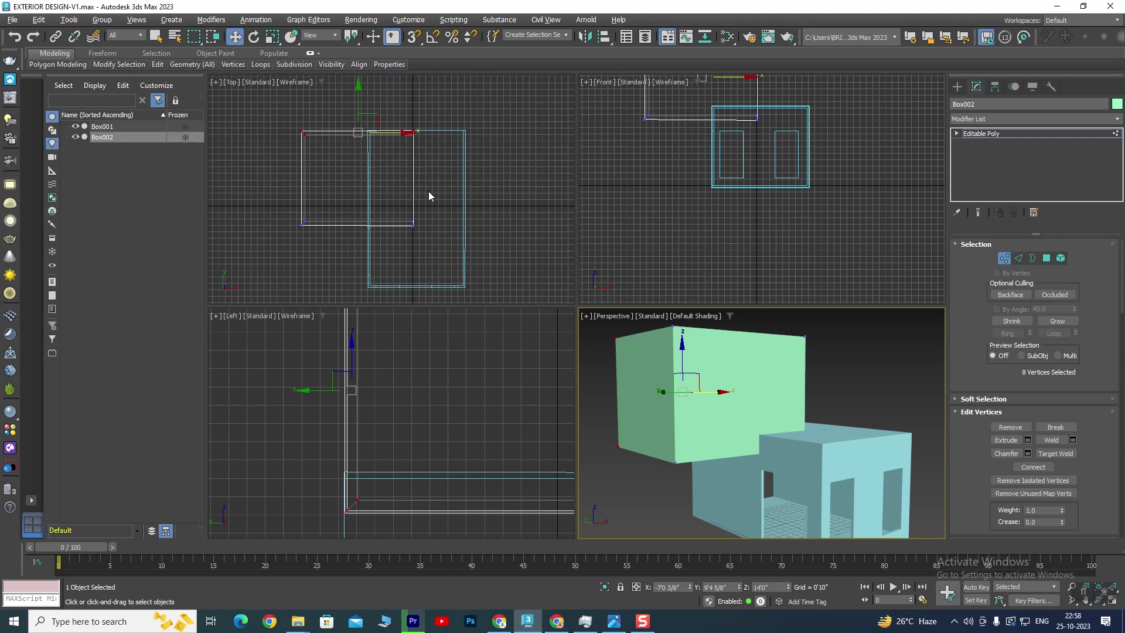
# Move the whole upper box slightly right in plan and recheck it against the reference.
pyautogui.click(982, 134)
pyautogui.moveTo(407, 169); pyautogui.dragTo(413, 169)
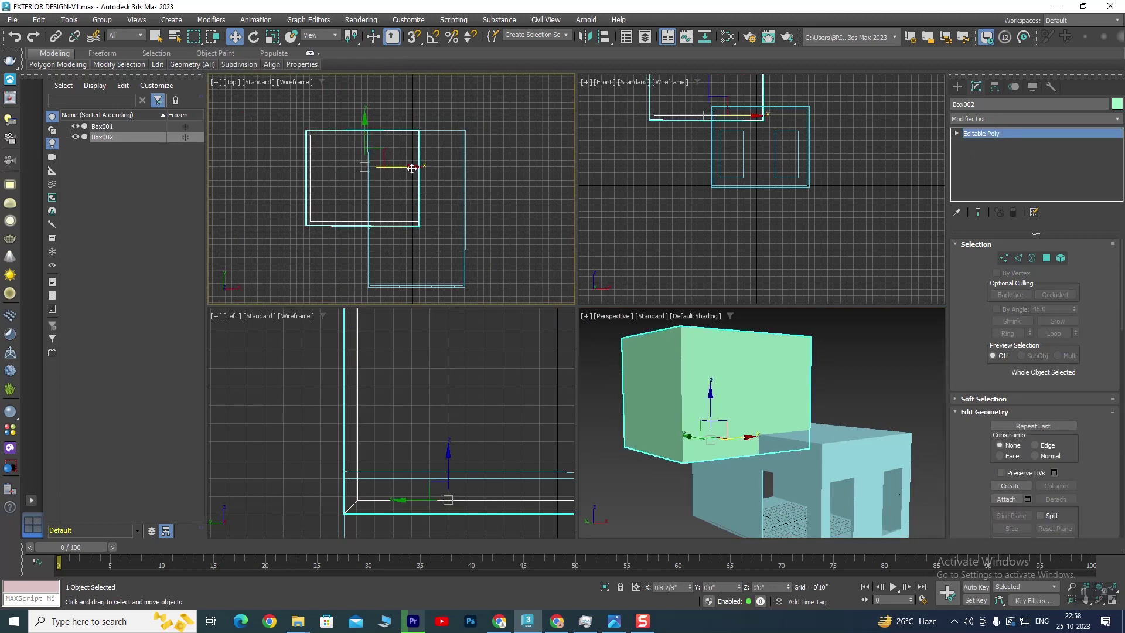
pyautogui.hotkey('alt', 'w')
pyautogui.keyDown('alt'); pyautogui.moveTo(750, 413); pyautogui.dragTo(504, 323, button='middle'); pyautogui.keyUp('alt')
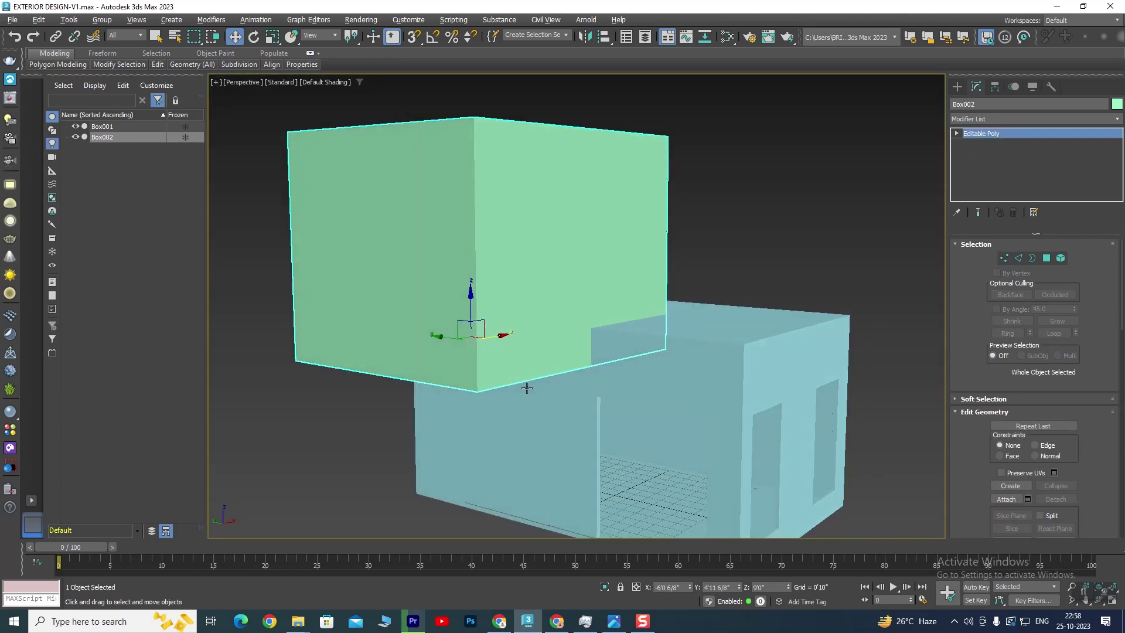
pyautogui.click(614, 621)
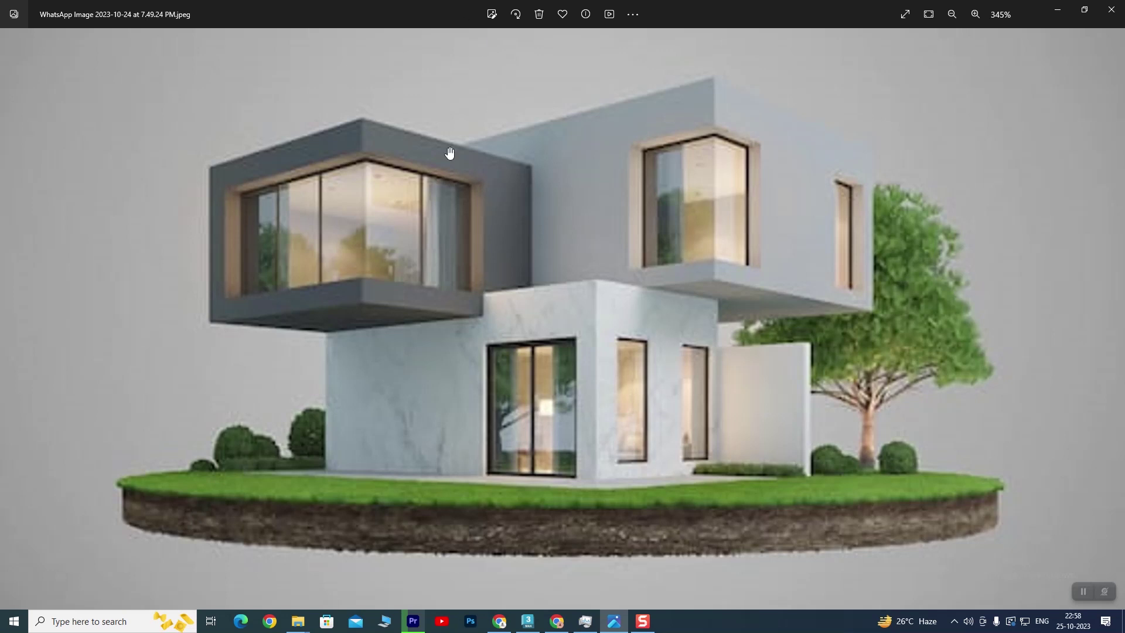
pyautogui.click(527, 621)
pyautogui.scroll(-5, 466, 264)
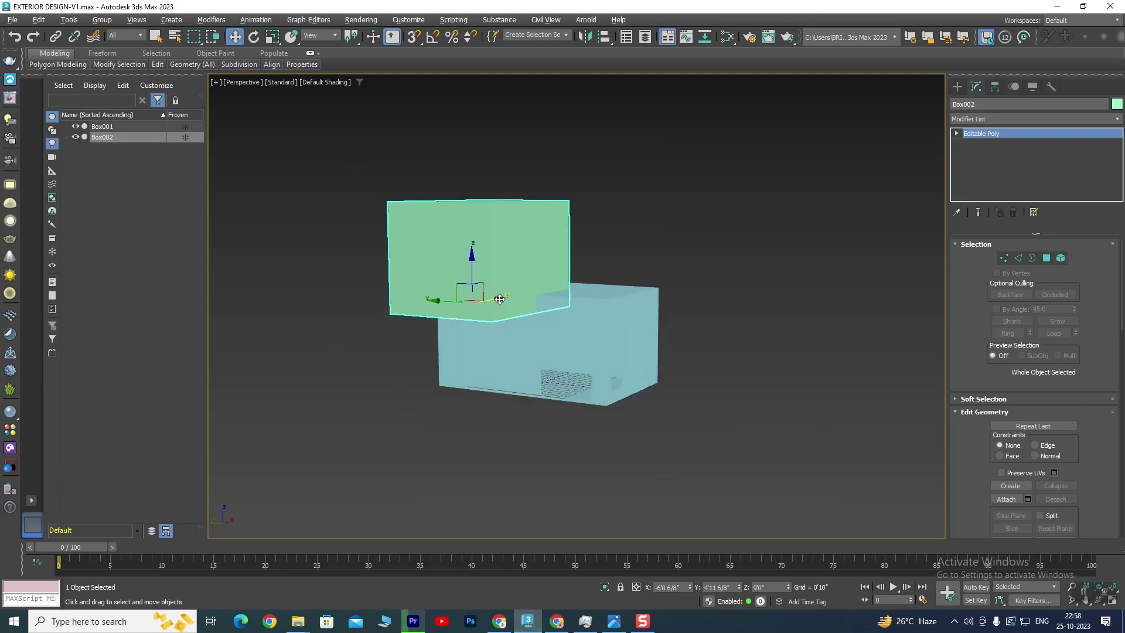
pyautogui.hotkey('alt', 'w')
pyautogui.hotkey('alt', 'w')
pyautogui.moveTo(373, 211); pyautogui.dragTo(585, 318, button='middle')
pyautogui.scroll(3, 585, 319)
pyautogui.scroll(-1, 527, 322)
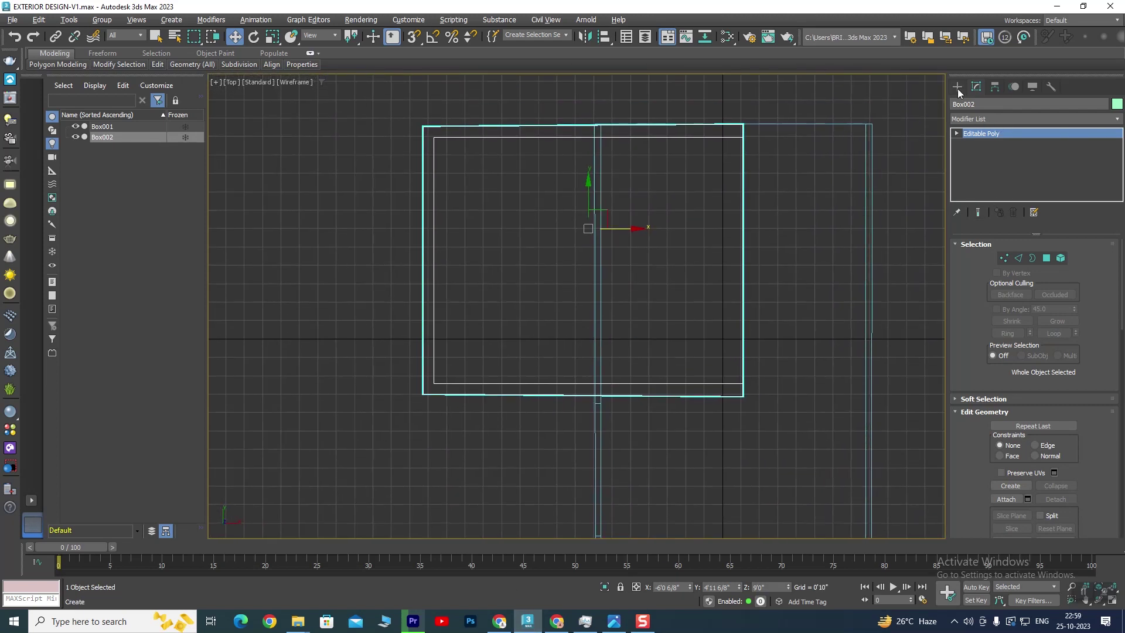
# Draw Box003's 11'9 5/8" × 9'11" footprint under Box002 and give it 7'9 5/8" height.
pyautogui.click(958, 88)
pyautogui.click(992, 166)
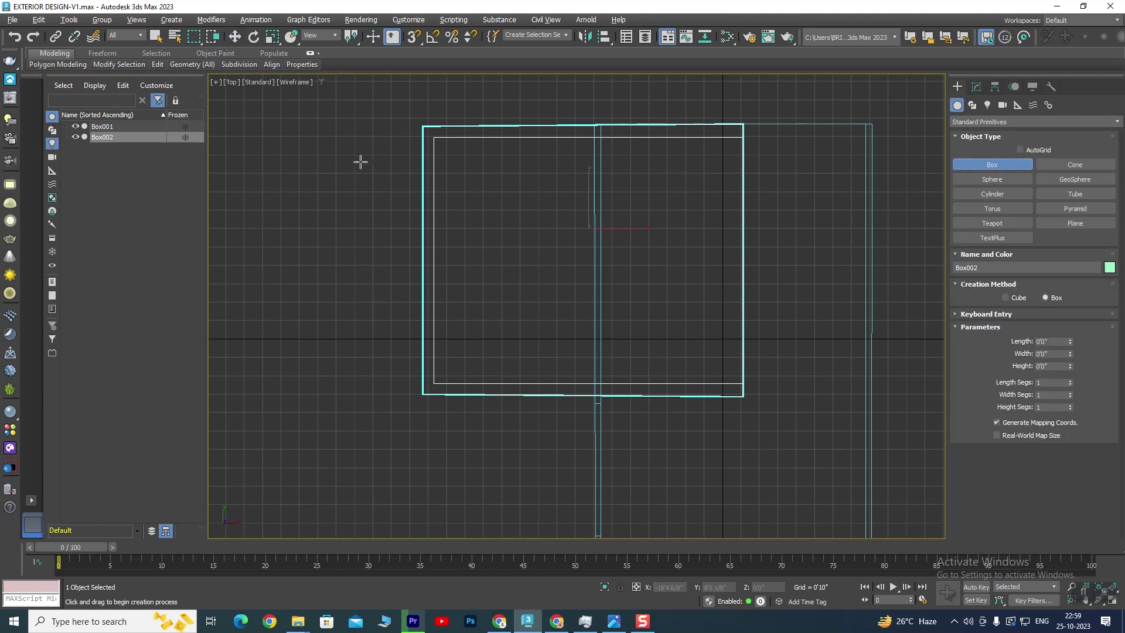
pyautogui.moveTo(355, 157); pyautogui.dragTo(575, 419)
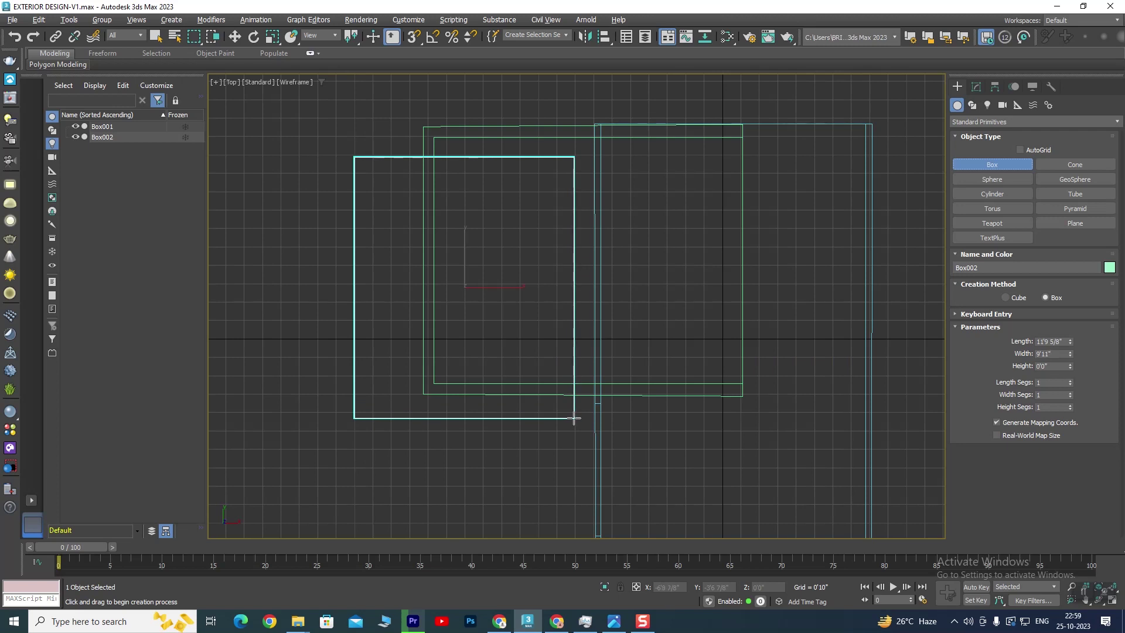
pyautogui.moveTo(574, 419); pyautogui.dragTo(574, 418)
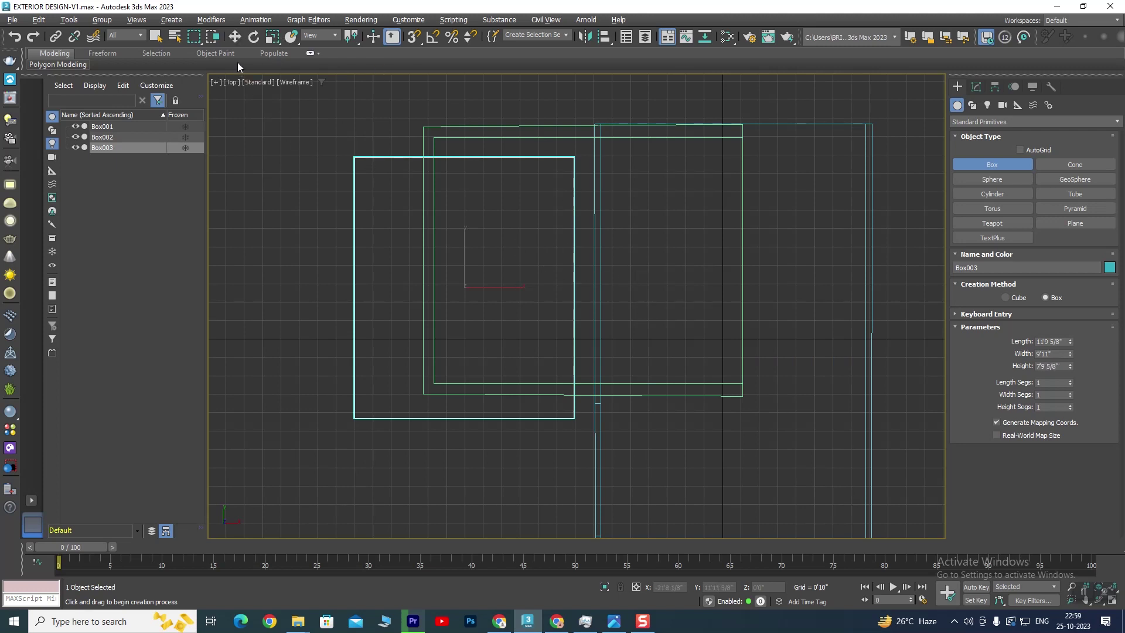
pyautogui.click(234, 37)
pyautogui.hotkey('alt', 'w')
pyautogui.hotkey('alt', 'w')
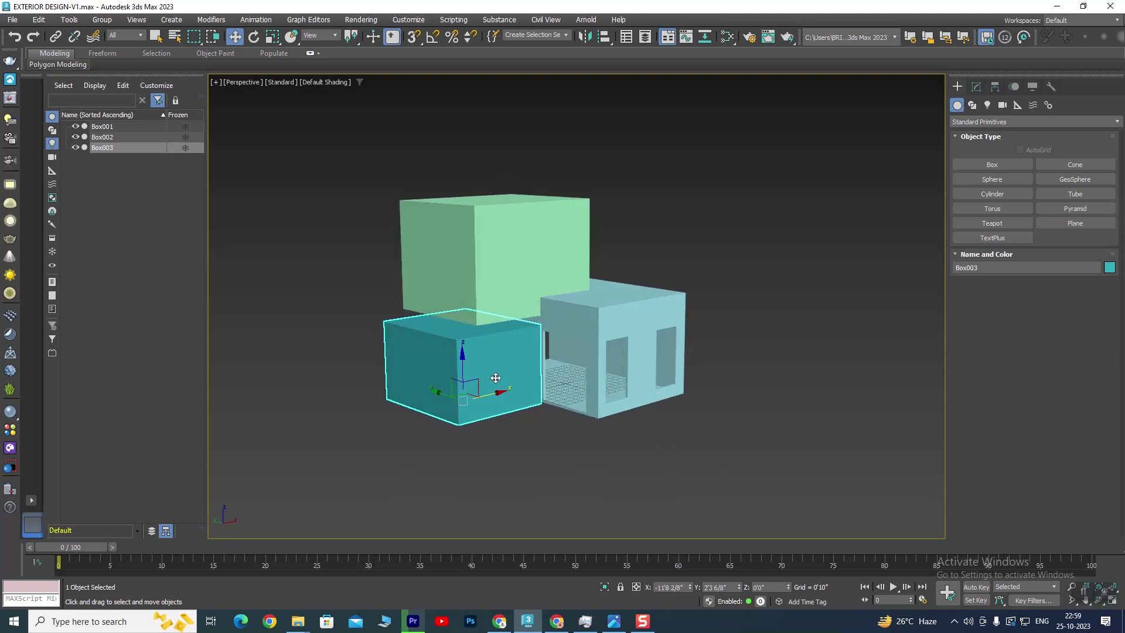
pyautogui.scroll(3, 495, 383)
pyautogui.keyDown('alt'); pyautogui.moveTo(500, 403); pyautogui.dragTo(539, 422, button='middle'); pyautogui.keyUp('alt')
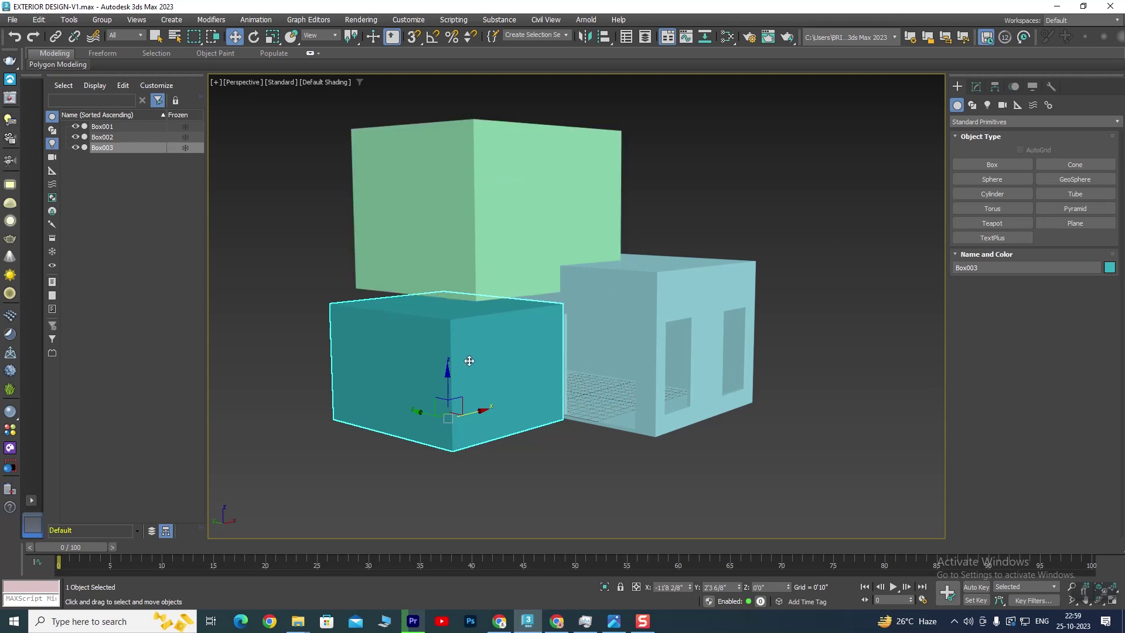
pyautogui.click(976, 86)
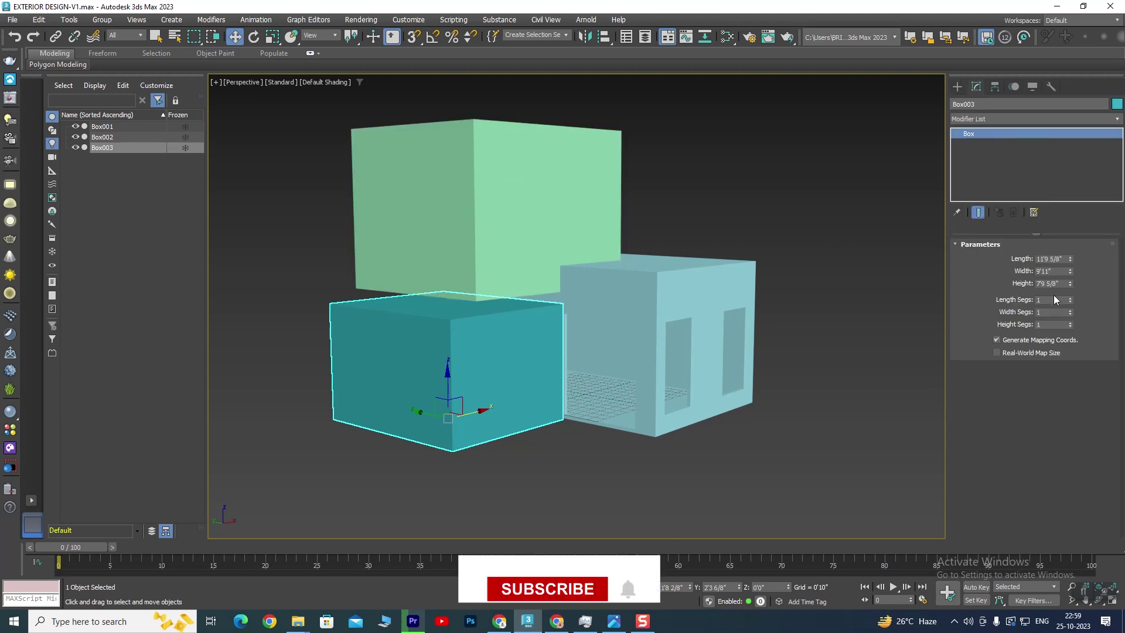
# Set Box003's height to 8' and its Z position to 10', then view the reference photo.
pyautogui.doubleClick(1052, 283)
pyautogui.write('5')
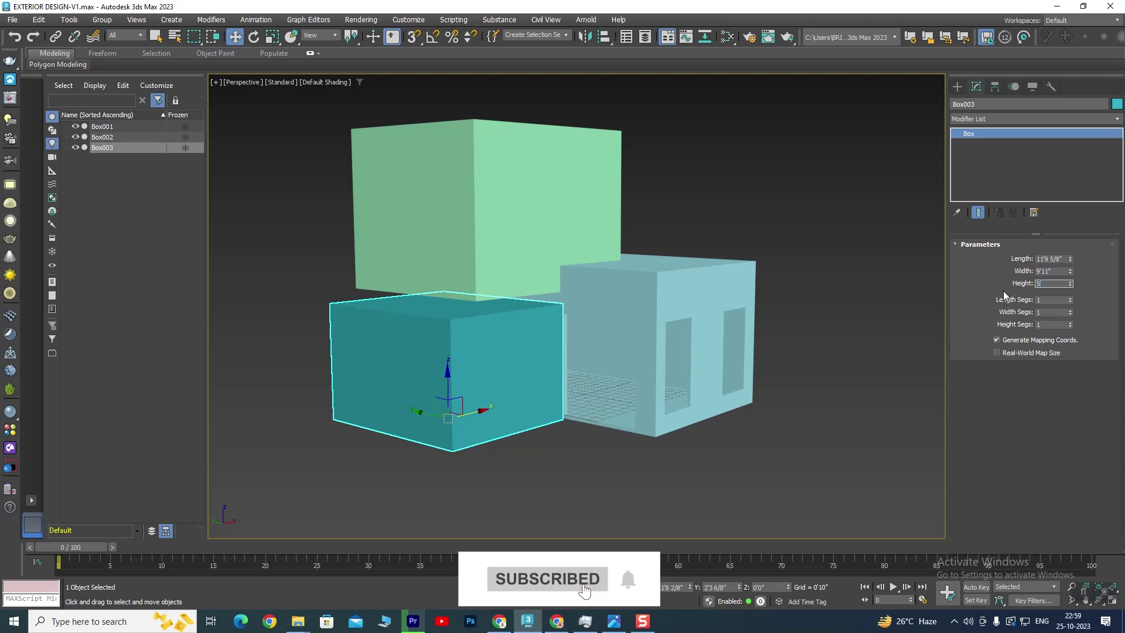
pyautogui.write("8'")
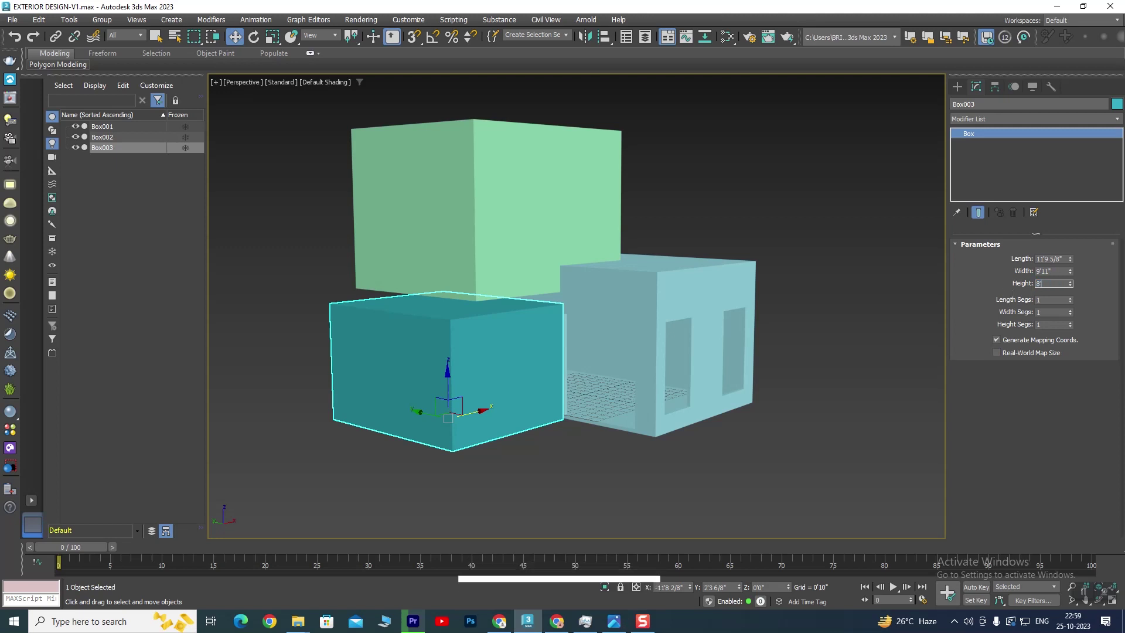
pyautogui.press('Return')
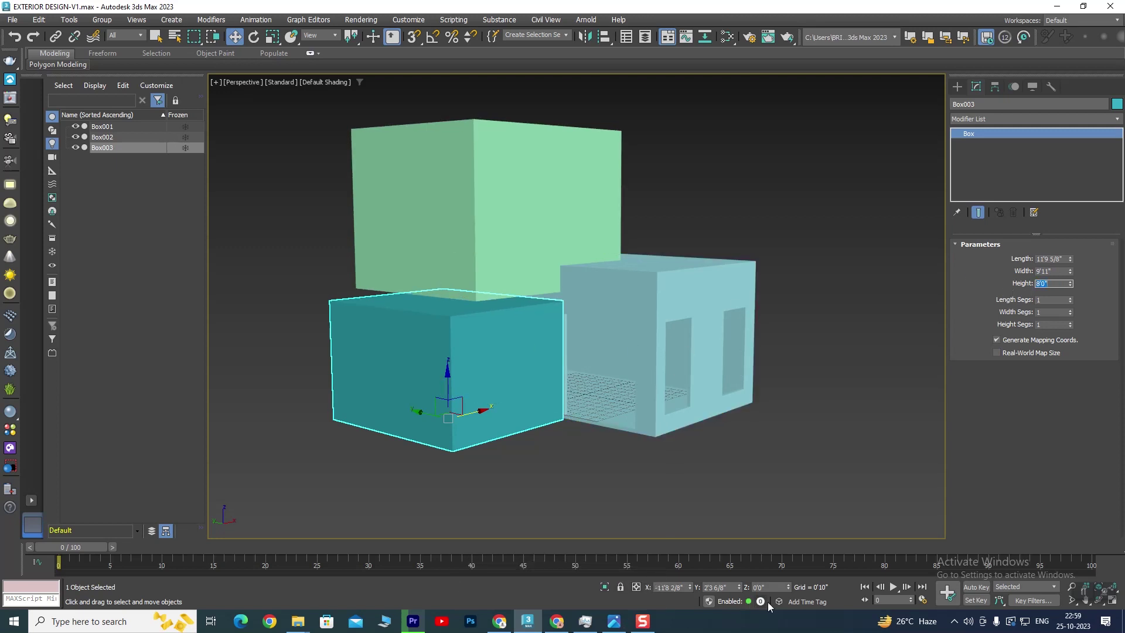
pyautogui.click(775, 586)
pyautogui.press('Return')
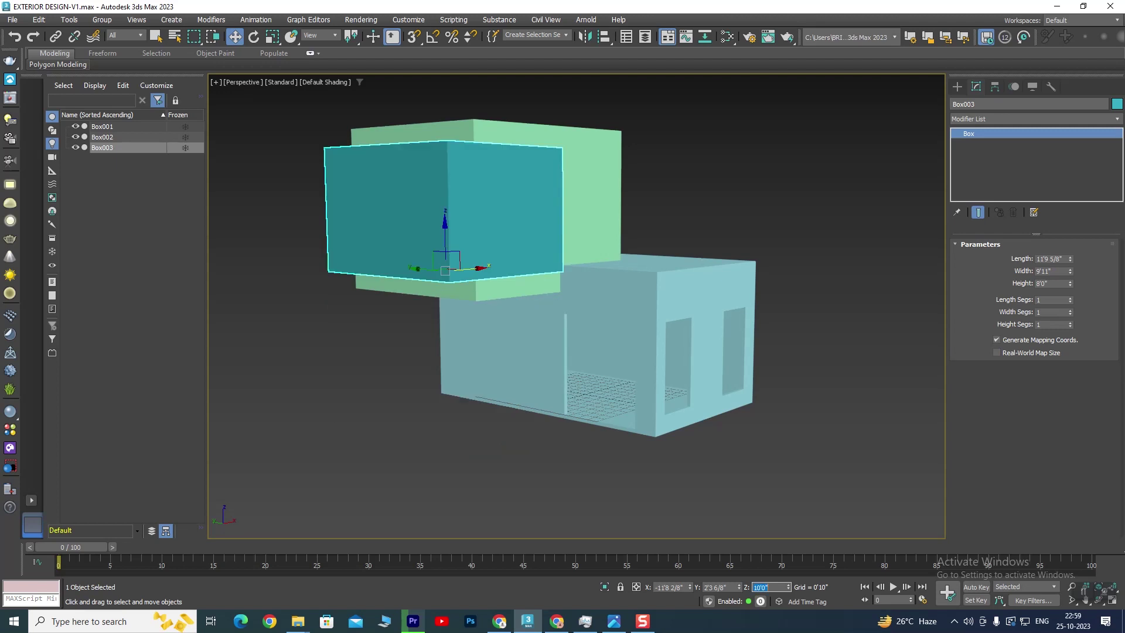
pyautogui.scroll(2, 463, 267)
pyautogui.keyDown('alt'); pyautogui.moveTo(384, 283); pyautogui.dragTo(619, 543, button='middle'); pyautogui.keyUp('alt')
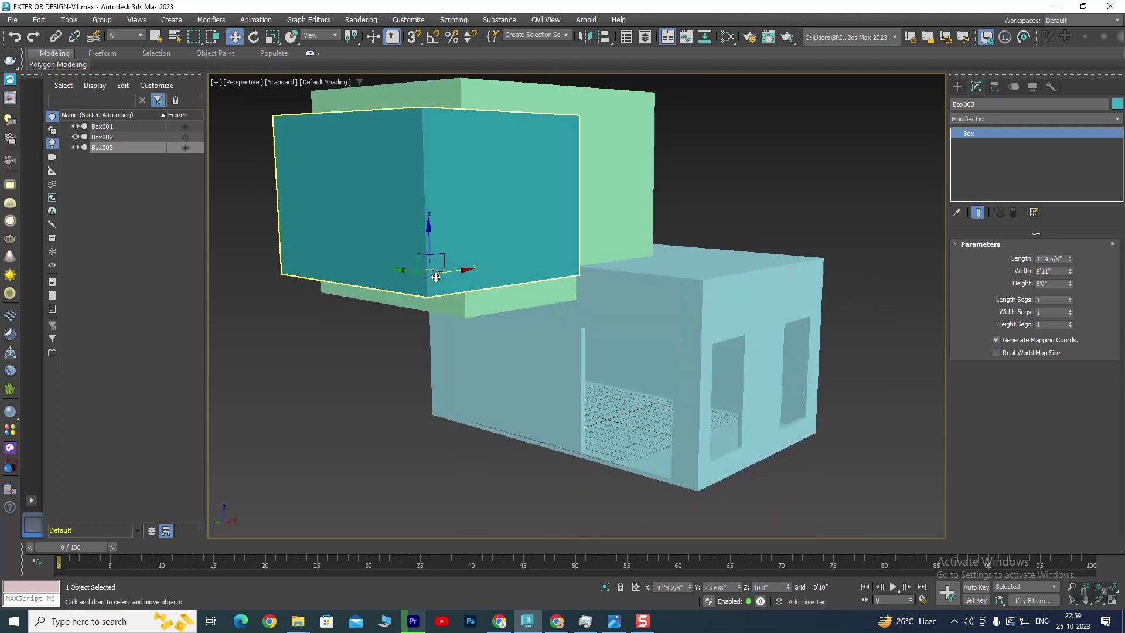
pyautogui.click(619, 630)
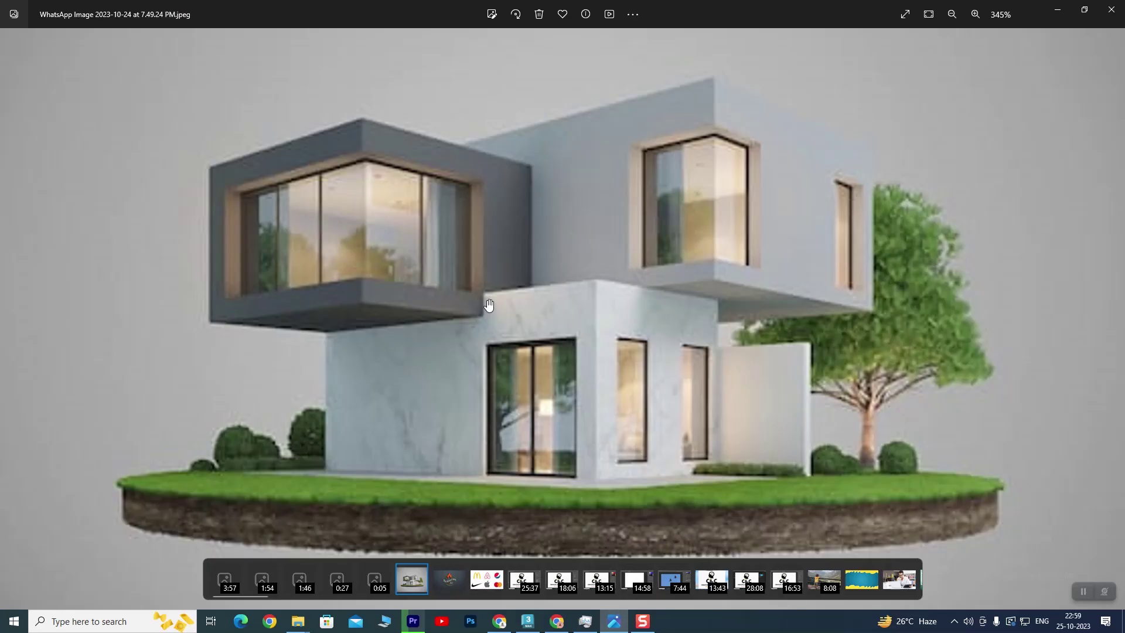
# Shift Box003 slightly along X in the maximized Top view.
pyautogui.click(527, 621)
pyautogui.scroll(5, 584, 335)
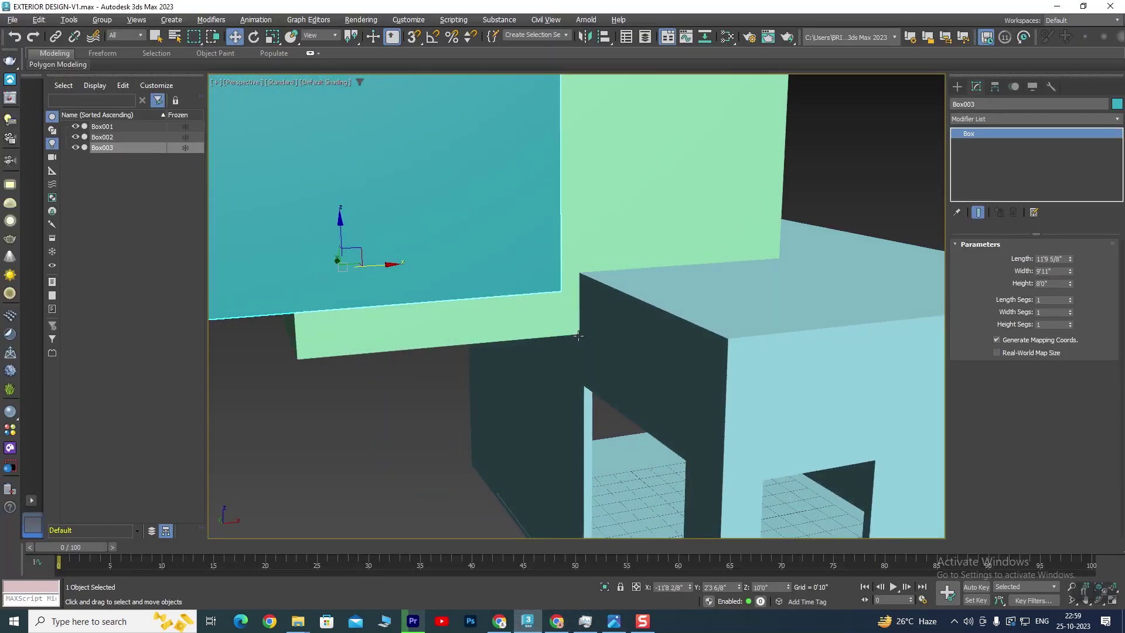
pyautogui.hotkey('alt', 'w')
pyautogui.hotkey('alt', 'w')
pyautogui.scroll(3, 573, 321)
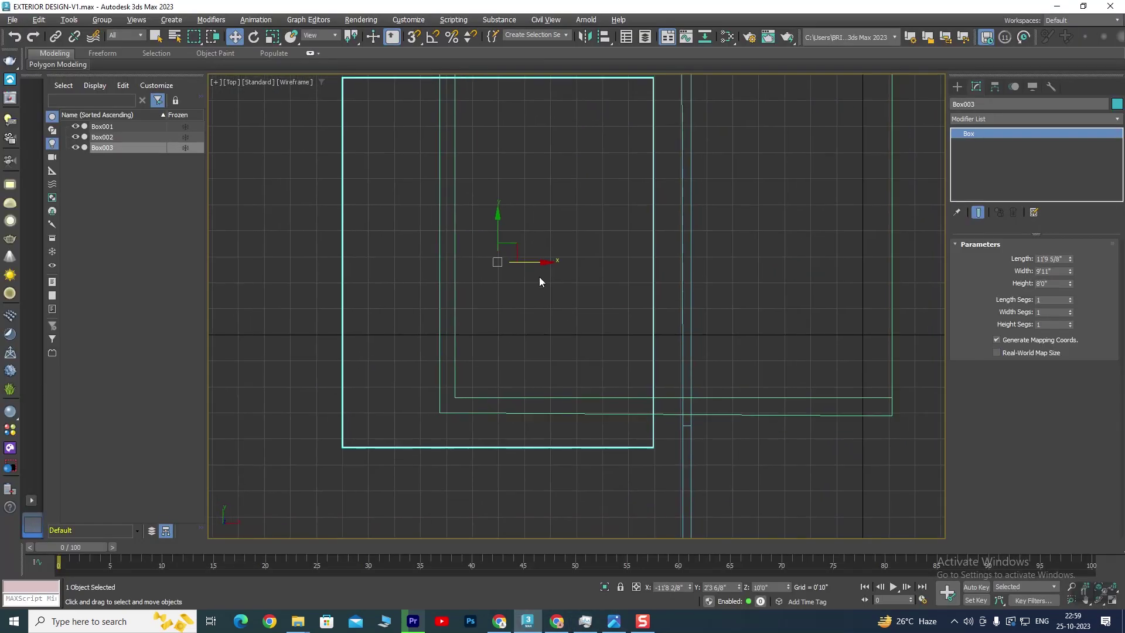
pyautogui.moveTo(542, 264); pyautogui.dragTo(571, 264)
pyautogui.hotkey('alt', 'w')
pyautogui.hotkey('alt', 'w')
pyautogui.scroll(2, 510, 258)
pyautogui.scroll(2, 538, 368)
pyautogui.scroll(3, 500, 334)
pyautogui.scroll(-2, 509, 246)
pyautogui.scroll(-2, 505, 287)
pyautogui.scroll(-3, 505, 293)
pyautogui.scroll(4, 509, 391)
pyautogui.moveTo(508, 391); pyautogui.dragTo(608, 397, button='middle')
pyautogui.scroll(-2, 597, 386)
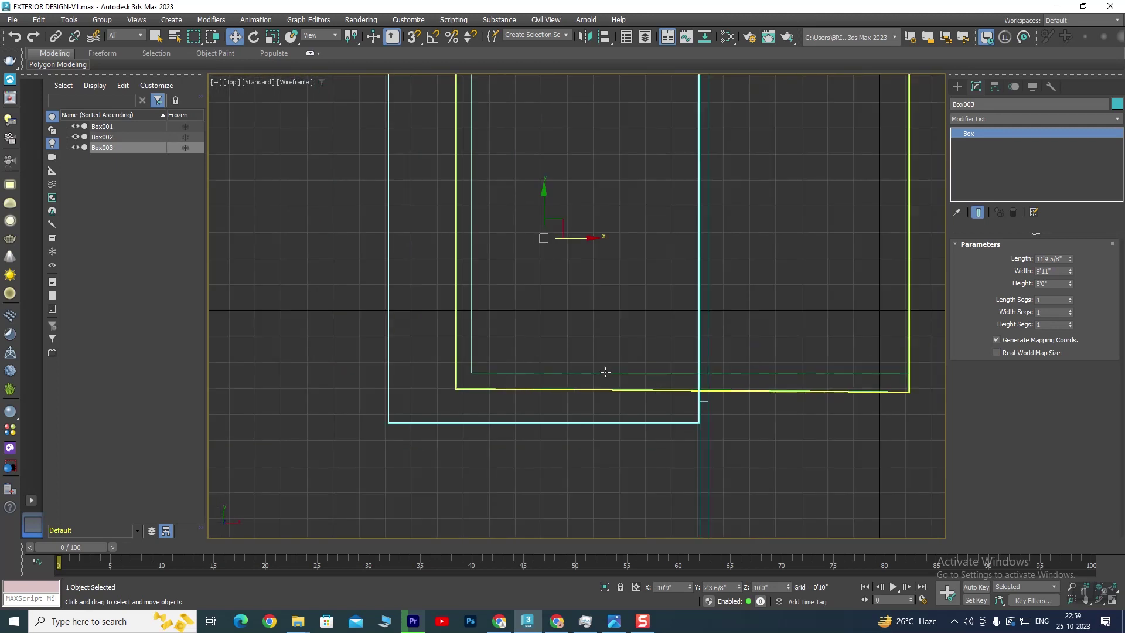
# Check the reference photo, then nudge Box003 slightly along Y in Perspective.
pyautogui.click(614, 621)
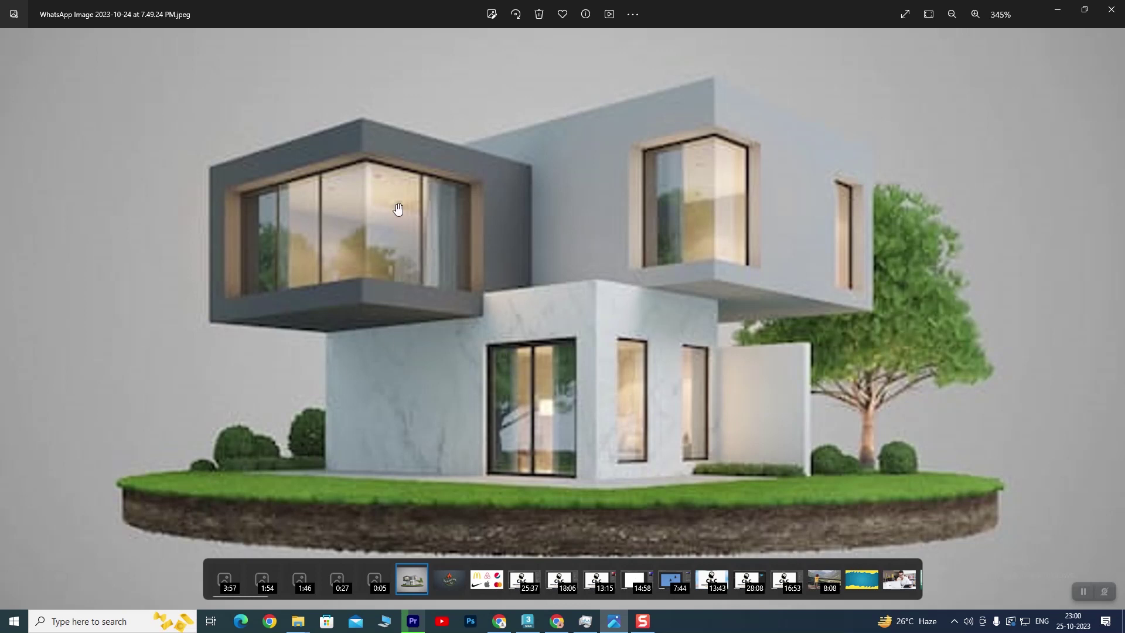
pyautogui.click(527, 619)
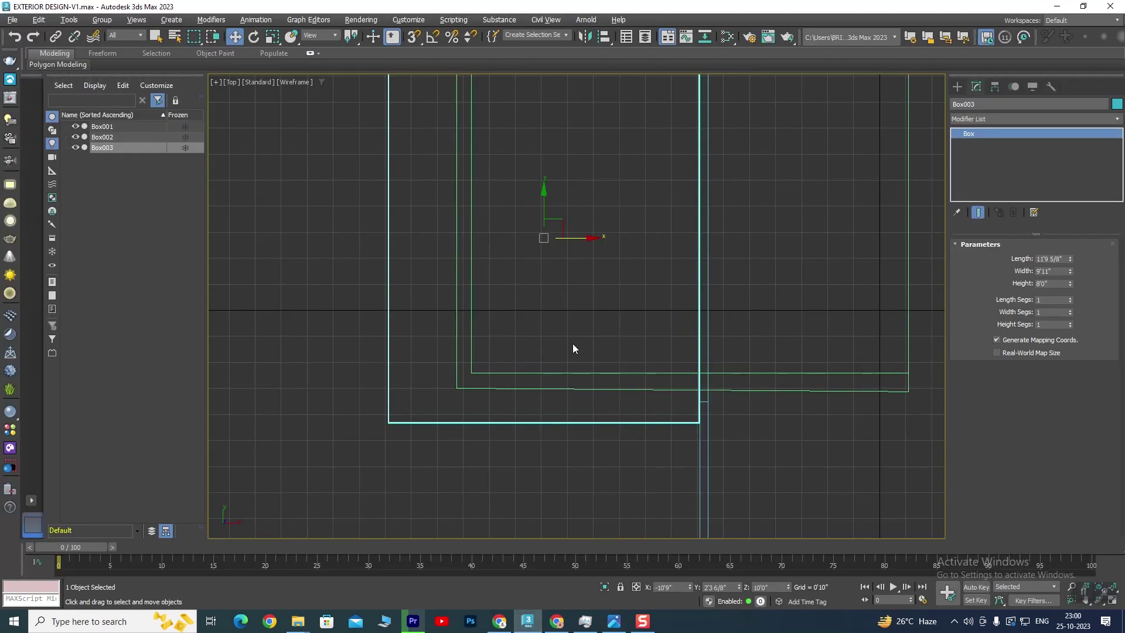
pyautogui.hotkey('alt', 'w')
pyautogui.hotkey('alt', 'w')
pyautogui.scroll(-5, 627, 396)
pyautogui.moveTo(512, 344)
pyautogui.keyDown('alt'); pyautogui.mouseDown(button='middle')
pyautogui.moveTo(628, 365)
pyautogui.moveTo(608, 385)
pyautogui.moveTo(580, 382)
pyautogui.mouseUp(button='middle'); pyautogui.keyUp('alt')
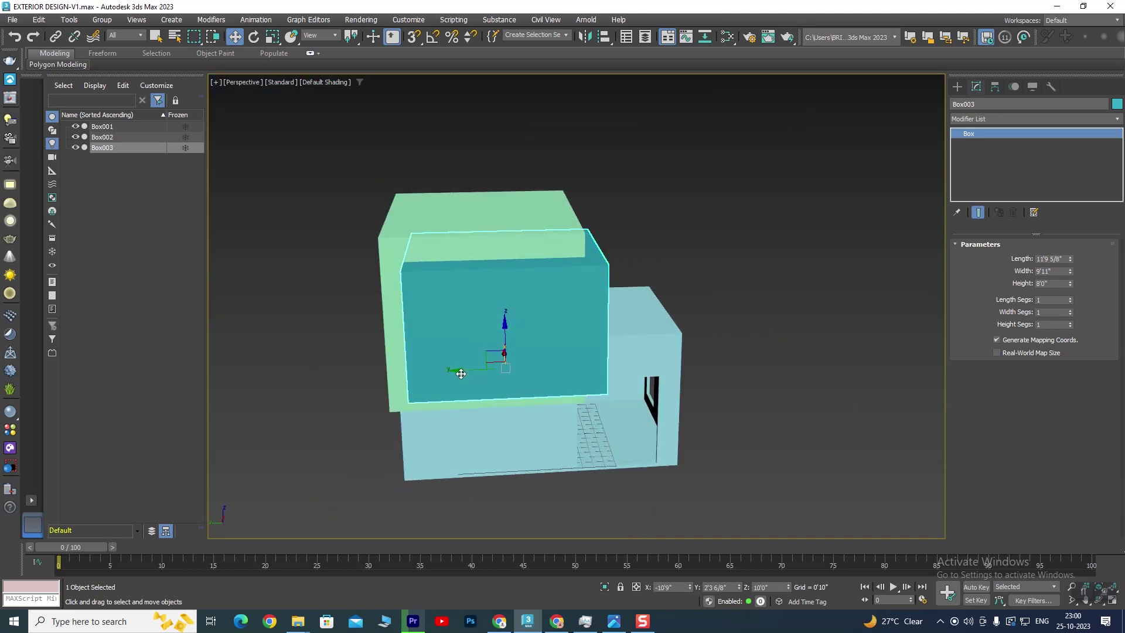
pyautogui.moveTo(461, 374); pyautogui.dragTo(460, 369)
pyautogui.moveTo(460, 369)
pyautogui.keyDown('alt'); pyautogui.mouseDown(button='middle')
pyautogui.moveTo(594, 370)
pyautogui.moveTo(560, 319)
pyautogui.mouseUp(button='middle'); pyautogui.keyUp('alt')
# Orbit around the boxes and select the green upper box Box002.
pyautogui.scroll(3, 560, 319)
pyautogui.scroll(2, 517, 353)
pyautogui.scroll(2, 532, 355)
pyautogui.keyDown('alt'); pyautogui.moveTo(532, 356); pyautogui.dragTo(550, 354, button='middle'); pyautogui.keyUp('alt')
pyautogui.click(685, 241)
pyautogui.keyDown('alt'); pyautogui.moveTo(685, 241); pyautogui.dragTo(653, 293, button='middle'); pyautogui.keyUp('alt')
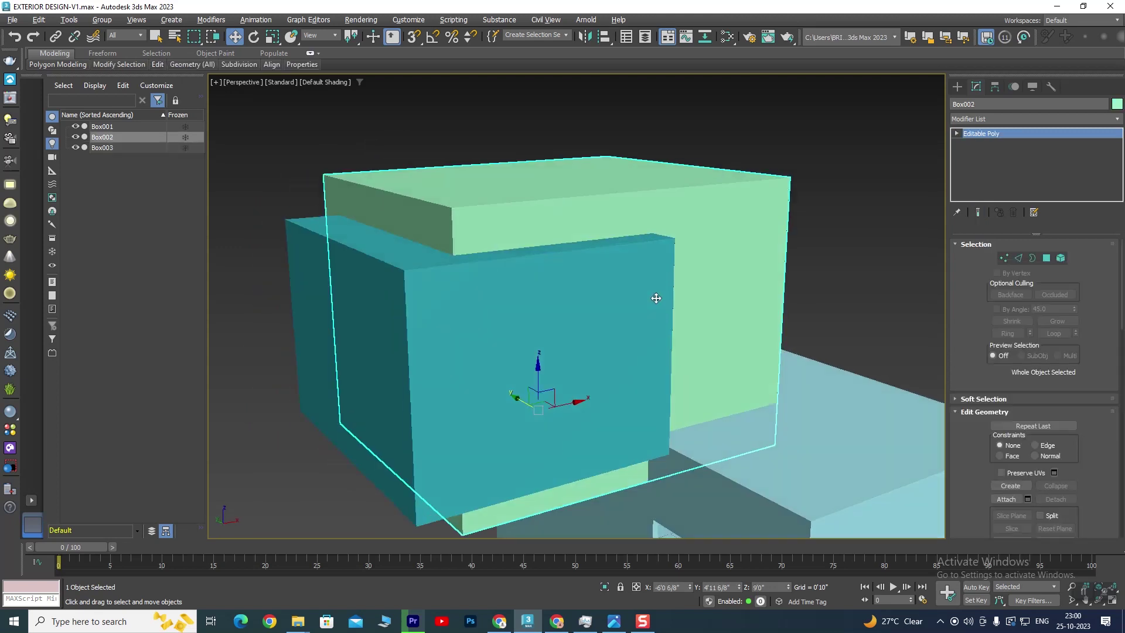
# Make Box002 a Boolean compound object that subtracts Box003.
pyautogui.click(956, 87)
pyautogui.click(975, 122)
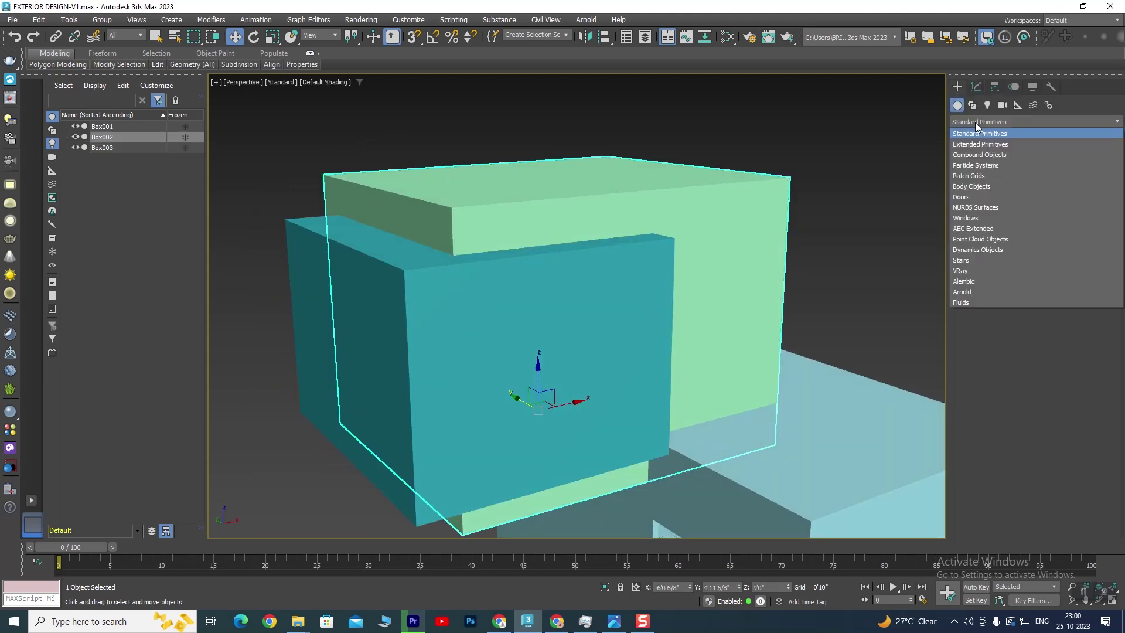
pyautogui.click(975, 154)
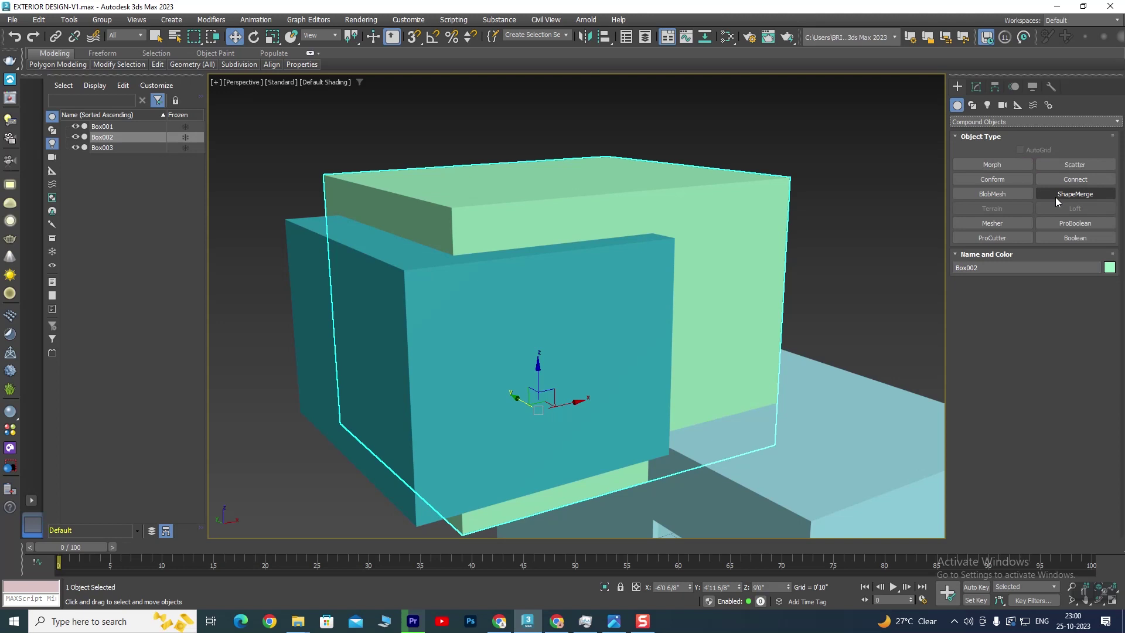
pyautogui.click(1074, 236)
pyautogui.click(1010, 520)
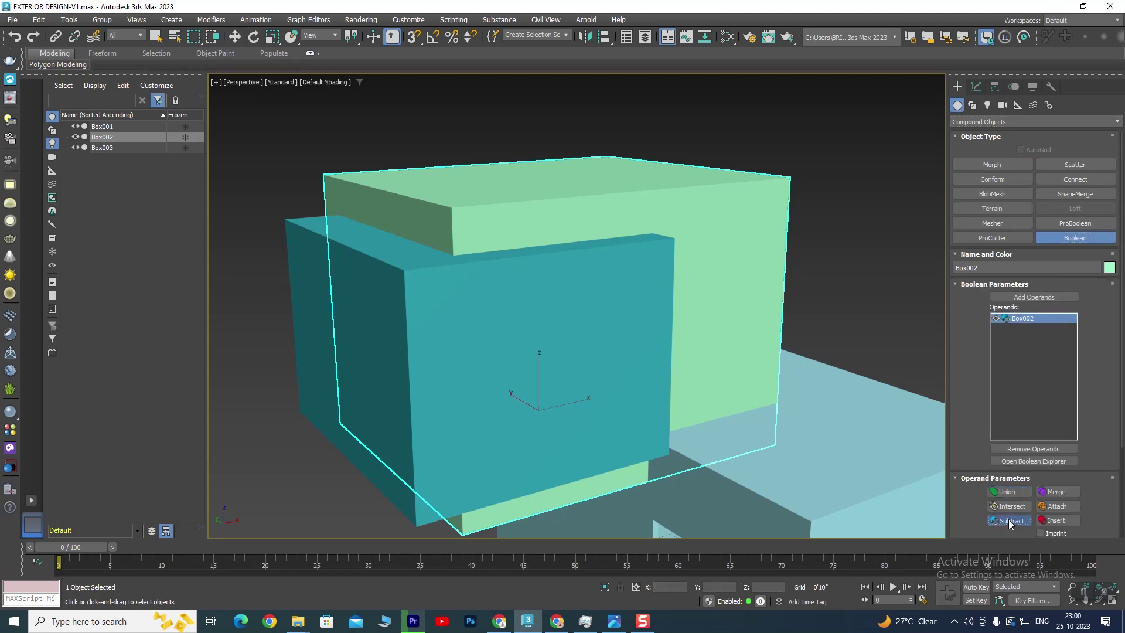
pyautogui.click(1032, 298)
pyautogui.click(457, 392)
# Orbit to inspect the hollowed green box and compare it with the reference photo.
pyautogui.moveTo(457, 392)
pyautogui.keyDown('alt'); pyautogui.mouseDown(button='middle')
pyautogui.moveTo(531, 407)
pyautogui.moveTo(435, 410)
pyautogui.moveTo(402, 396)
pyautogui.moveTo(436, 391)
pyautogui.mouseUp(button='middle'); pyautogui.keyUp('alt')
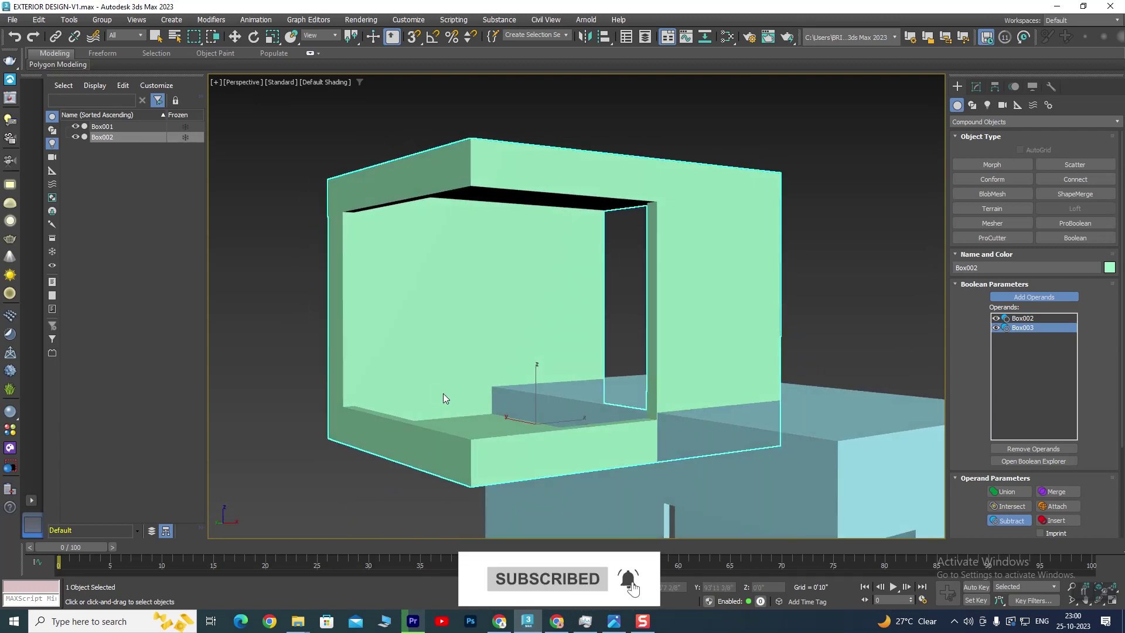
pyautogui.scroll(-5, 441, 388)
pyautogui.moveTo(561, 208)
pyautogui.keyDown('alt'); pyautogui.mouseDown(button='middle')
pyautogui.moveTo(611, 328)
pyautogui.moveTo(648, 318)
pyautogui.moveTo(610, 331)
pyautogui.moveTo(601, 306)
pyautogui.moveTo(598, 320)
pyautogui.mouseUp(button='middle'); pyautogui.keyUp('alt')
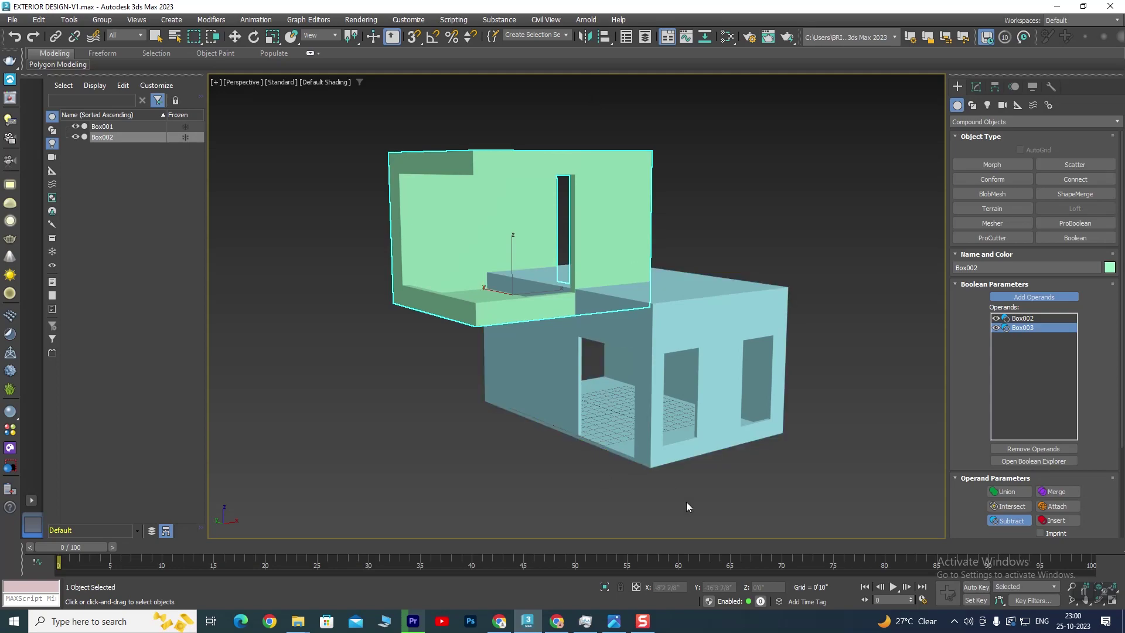
pyautogui.click(614, 621)
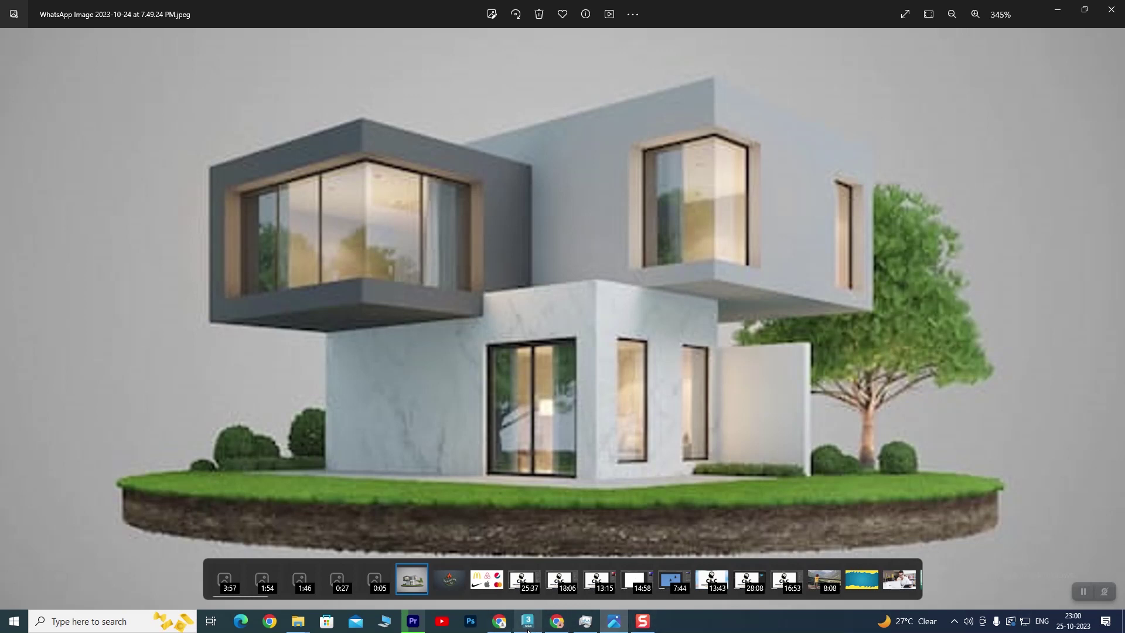
pyautogui.moveTo(527, 621)
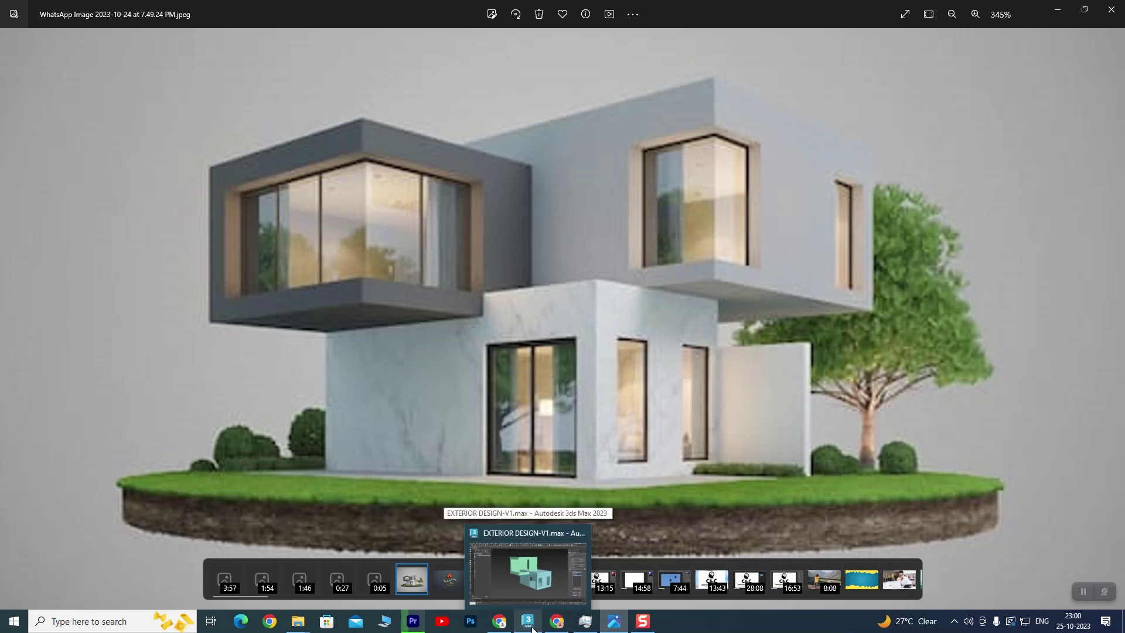
# Maximize the Top view and pan it over the house boxes.
pyautogui.click(532, 628)
pyautogui.hotkey('alt', 'w')
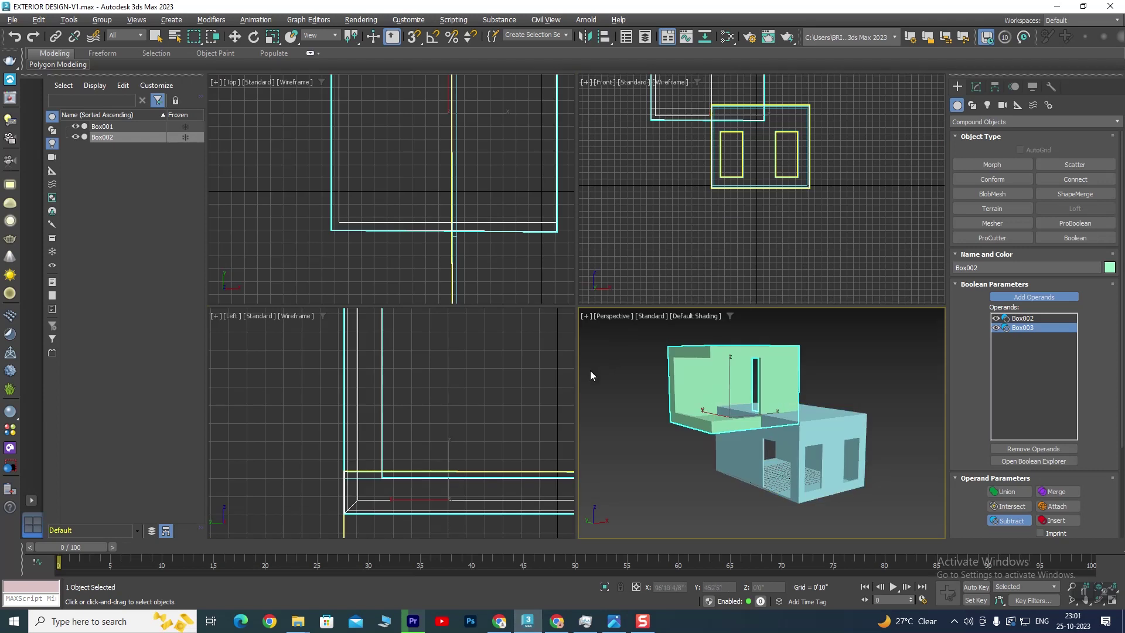
pyautogui.hotkey('alt', 'w')
pyautogui.scroll(-5, 621, 305)
pyautogui.moveTo(621, 305); pyautogui.dragTo(501, 241, button='middle')
pyautogui.scroll(3, 501, 241)
pyautogui.moveTo(531, 275); pyautogui.dragTo(505, 274, button='middle')
pyautogui.moveTo(536, 314); pyautogui.dragTo(577, 285, button='middle')
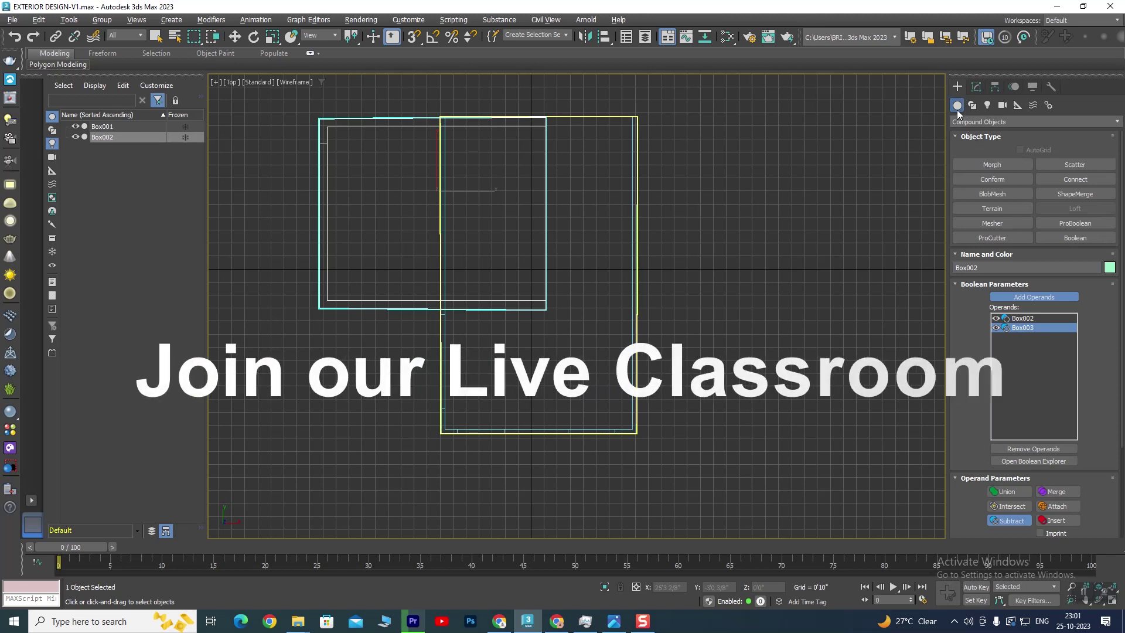
# Draw Box004, about 25'0 3/8" × 15'2 3/8" in plan, and enter its height.
pyautogui.click(969, 122)
pyautogui.click(972, 134)
pyautogui.click(992, 165)
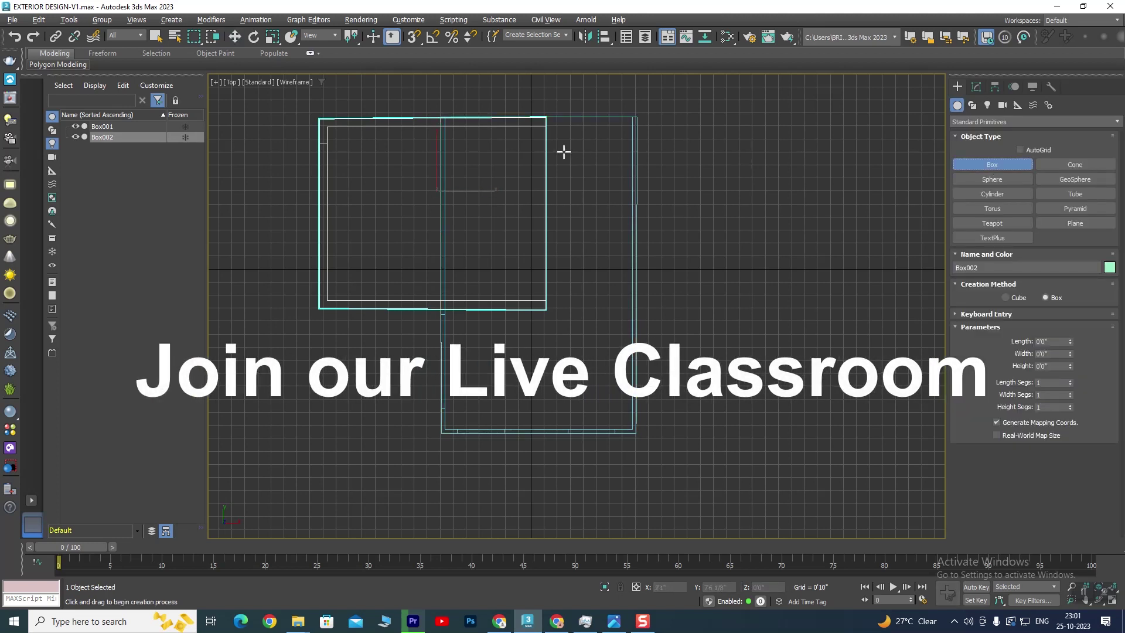
pyautogui.click(616, 622)
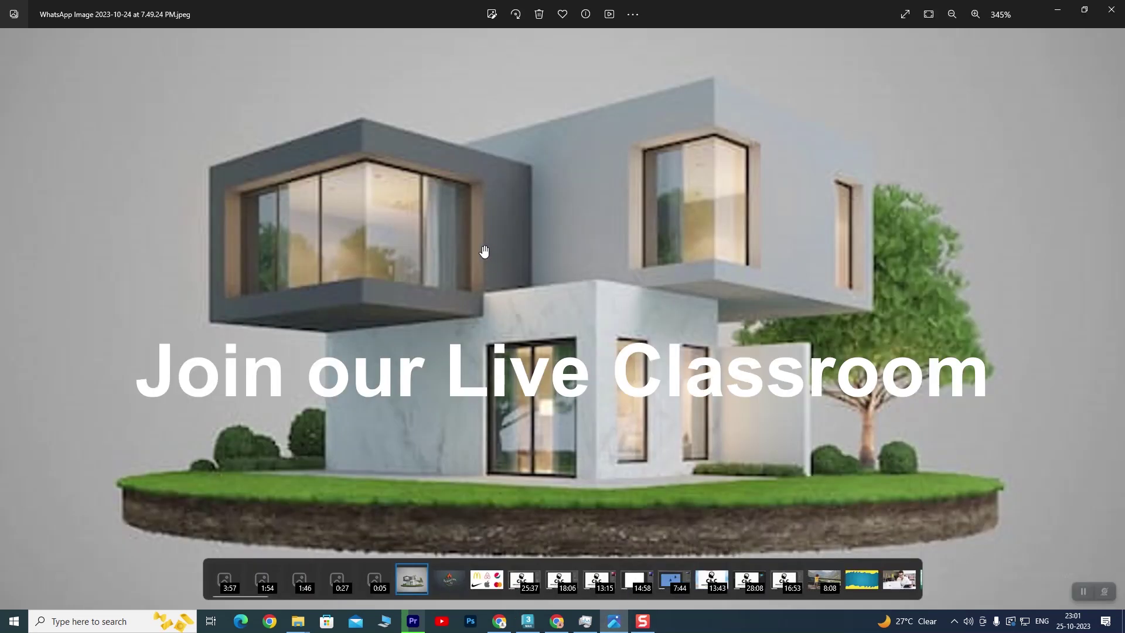
pyautogui.click(528, 621)
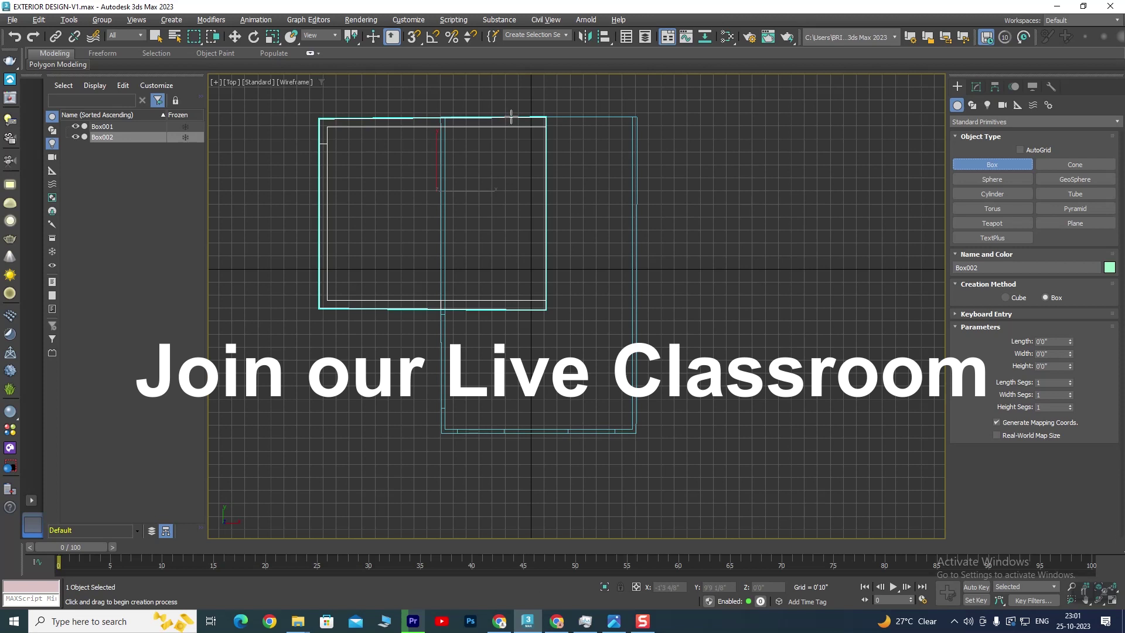
pyautogui.moveTo(511, 117); pyautogui.dragTo(720, 510)
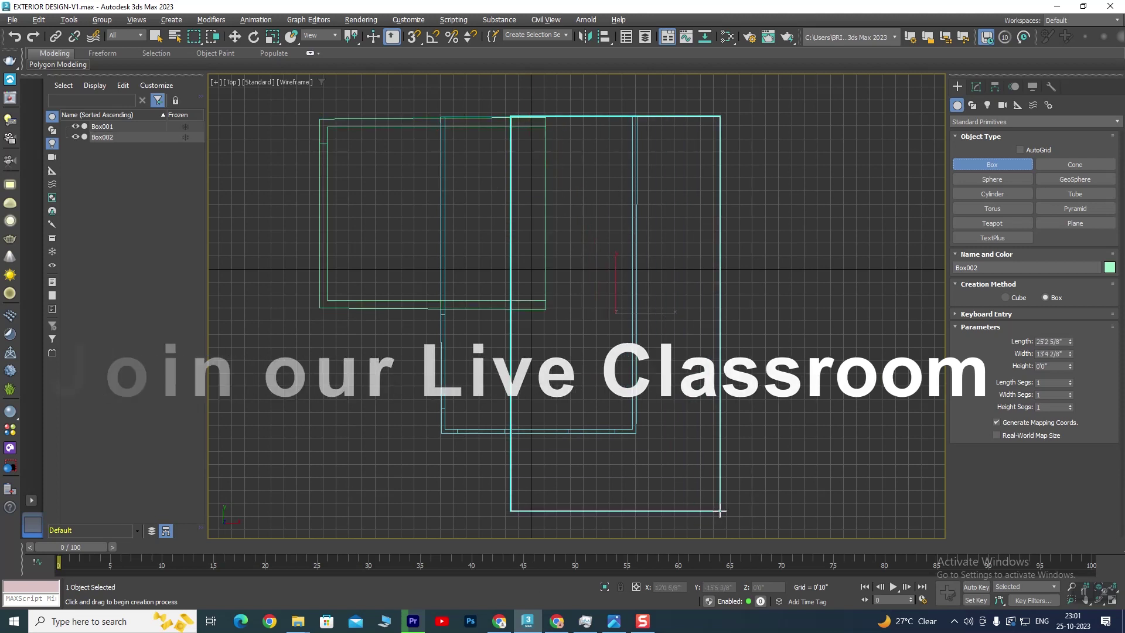
pyautogui.moveTo(720, 511); pyautogui.dragTo(749, 507)
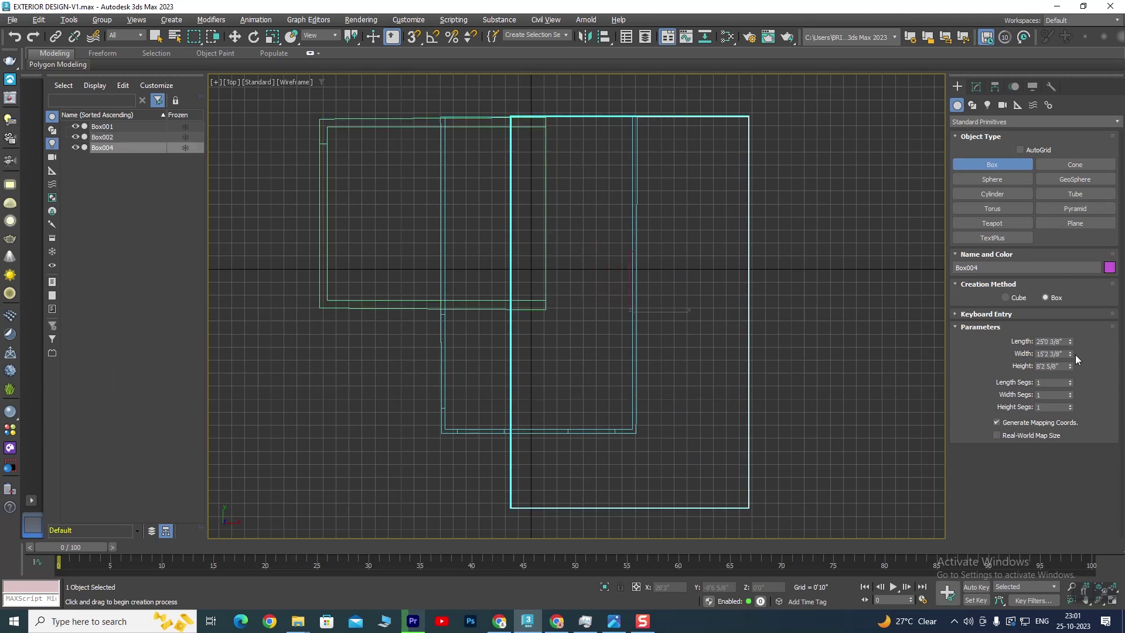
pyautogui.write("10'0")
# After checking the reference photo, set Box004's Length to 24'.
pyautogui.click(614, 621)
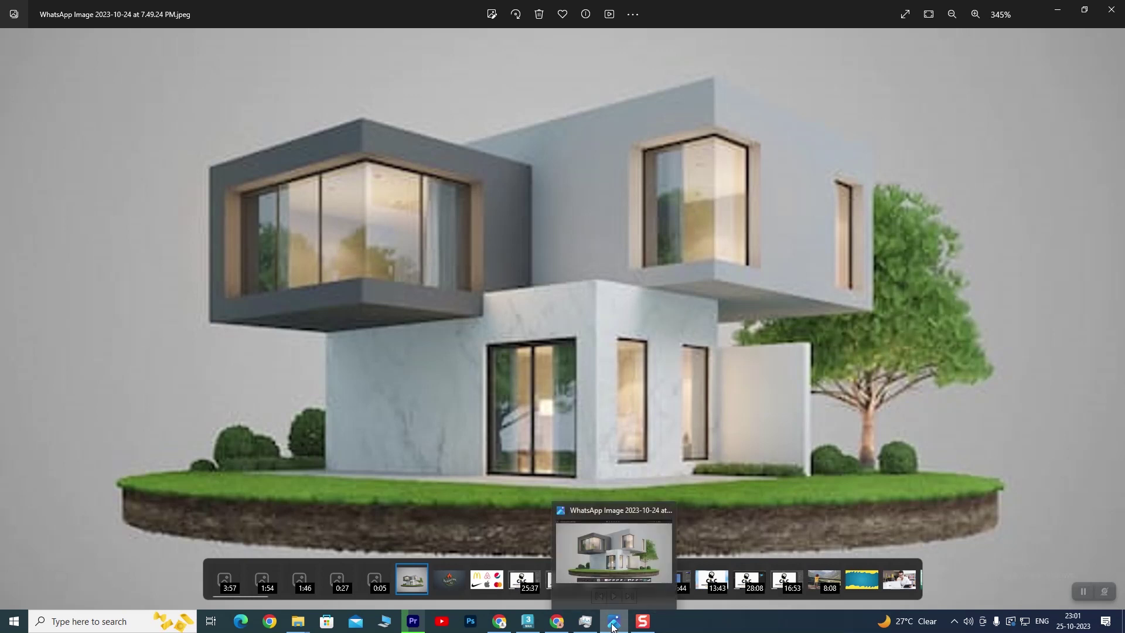
pyautogui.click(528, 621)
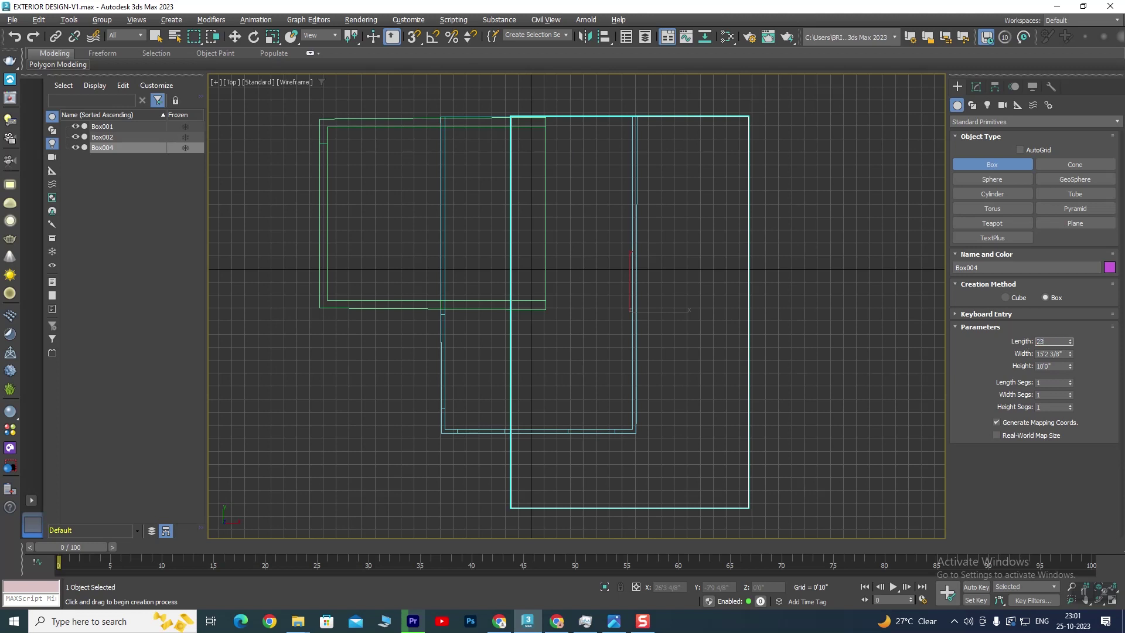
pyautogui.press('Return')
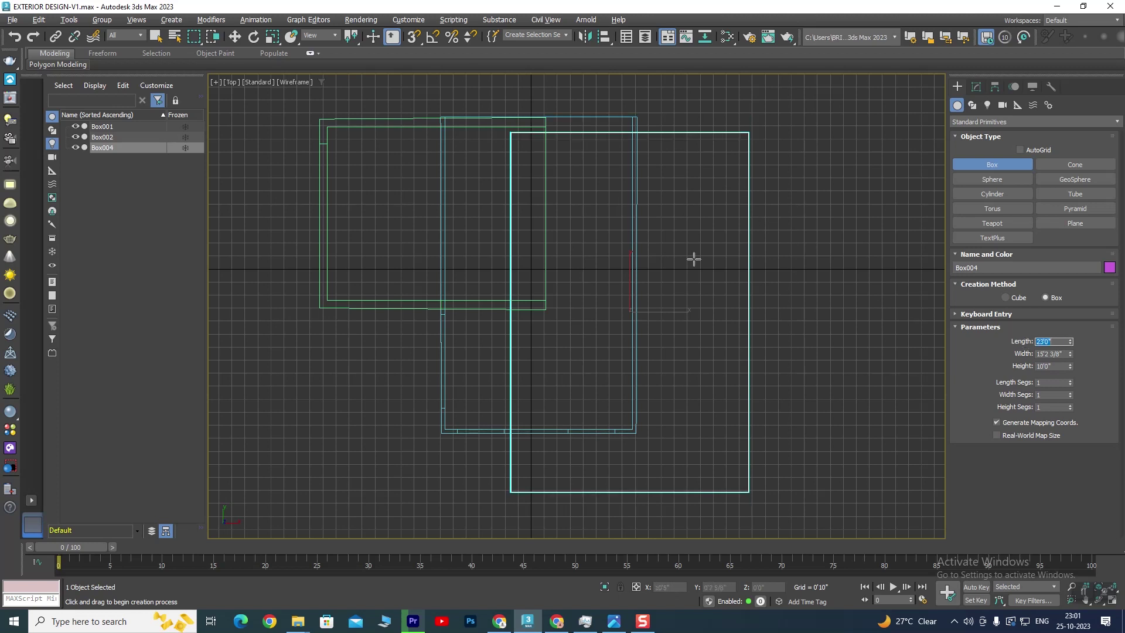
pyautogui.scroll(3, 595, 269)
pyautogui.scroll(-3, 599, 269)
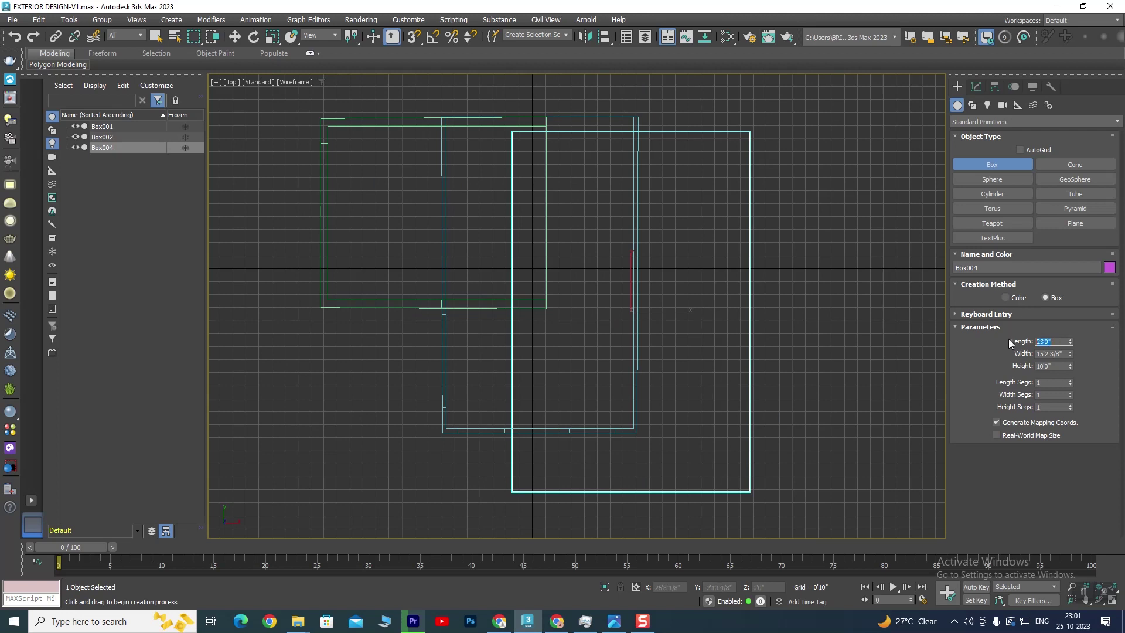
pyautogui.press('Return')
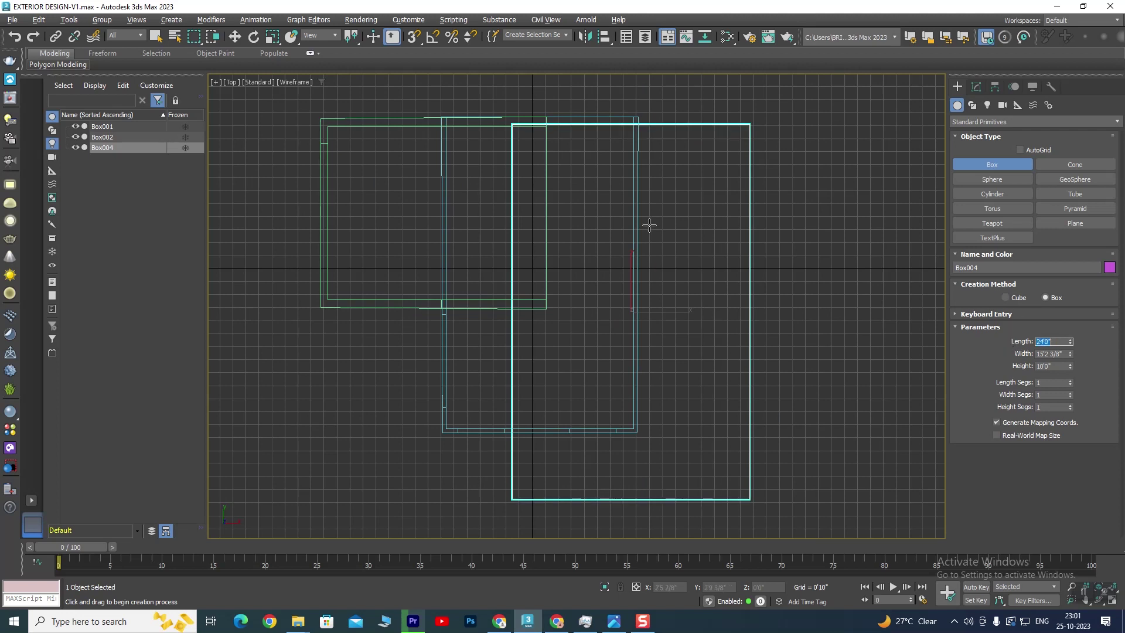
# Move the magenta box slightly in plan, recheck the reference, and restore four viewports.
pyautogui.click(235, 36)
pyautogui.moveTo(631, 267); pyautogui.dragTo(635, 260)
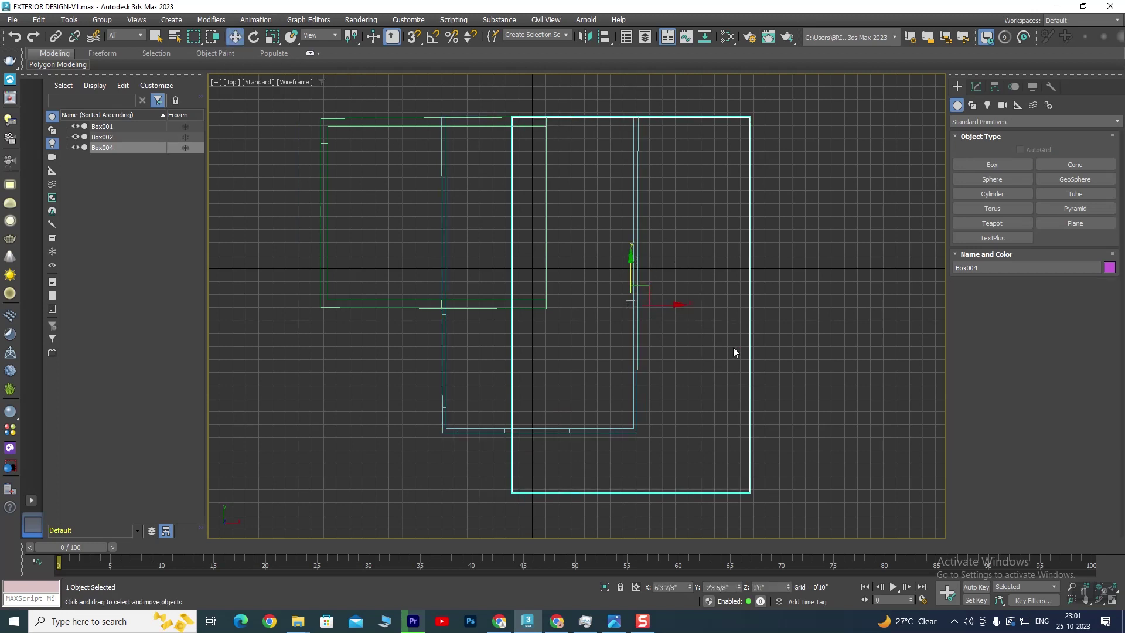
pyautogui.click(614, 621)
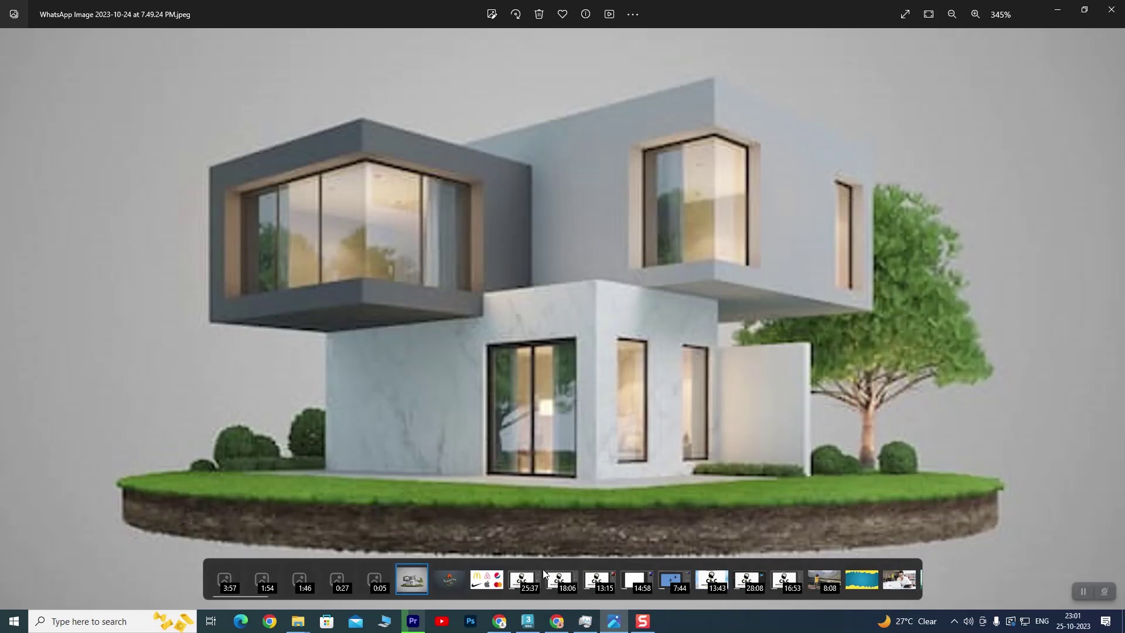
pyautogui.click(528, 621)
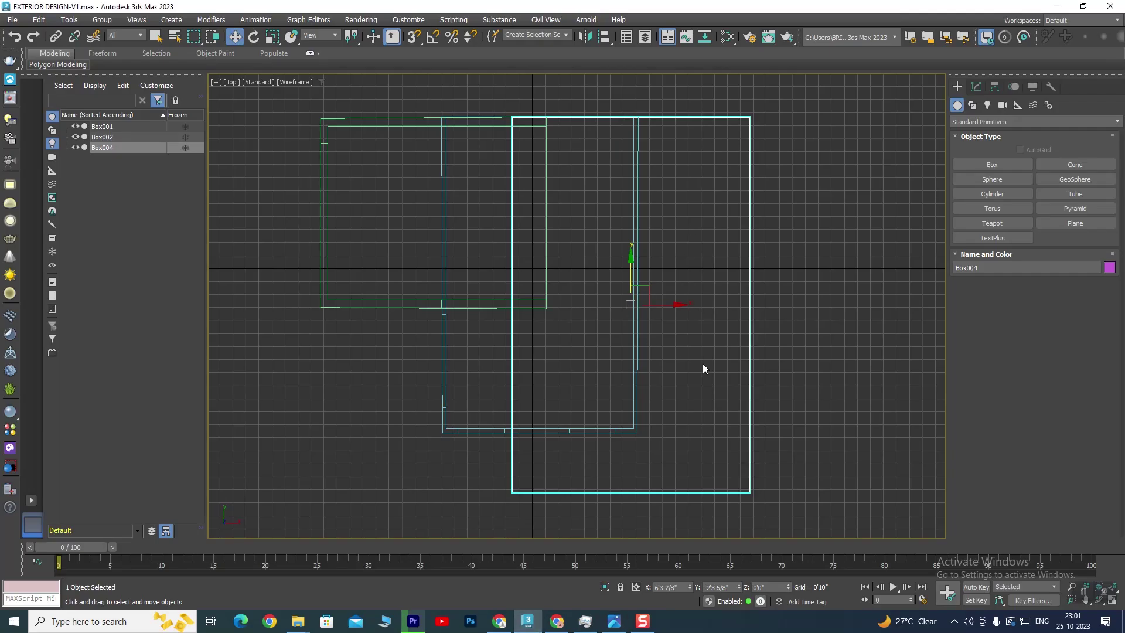
pyautogui.hotkey('alt', 'w')
pyautogui.hotkey('alt', 'w')
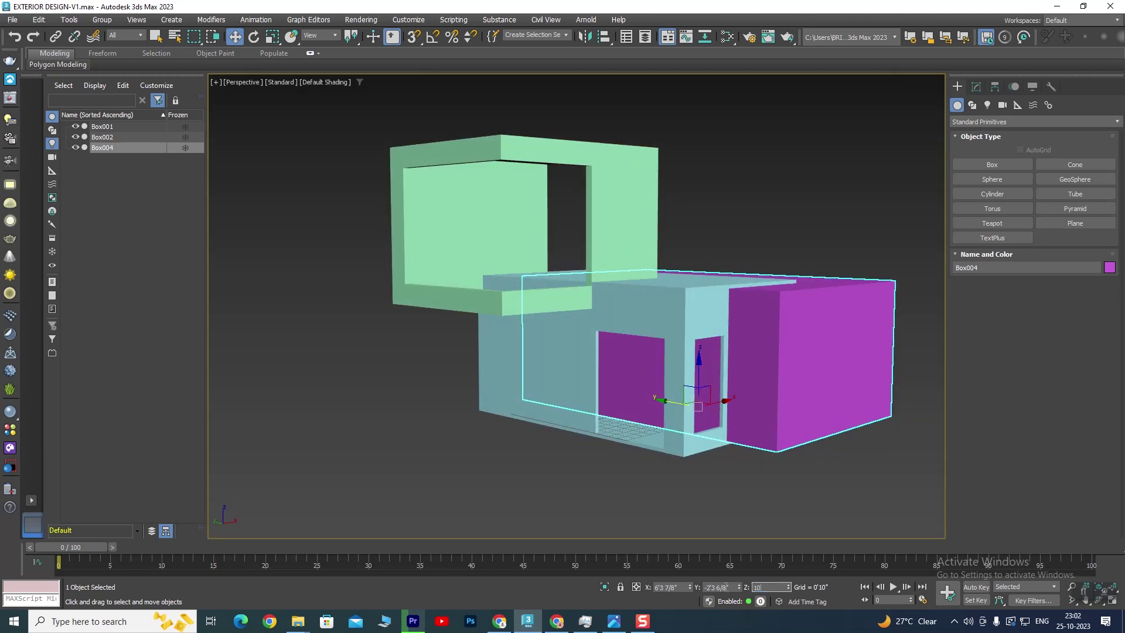
# Lift the magenta box to Z 10' and raise it a little higher.
pyautogui.press('Return')
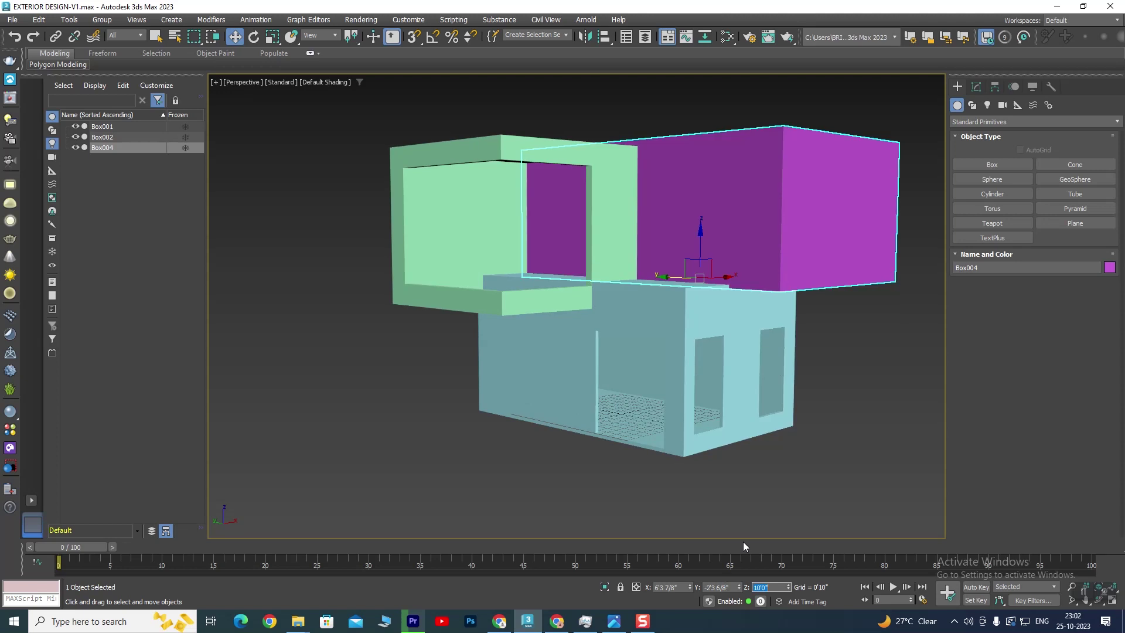
pyautogui.scroll(2, 779, 307)
pyautogui.scroll(2, 715, 174)
pyautogui.scroll(2, 645, 322)
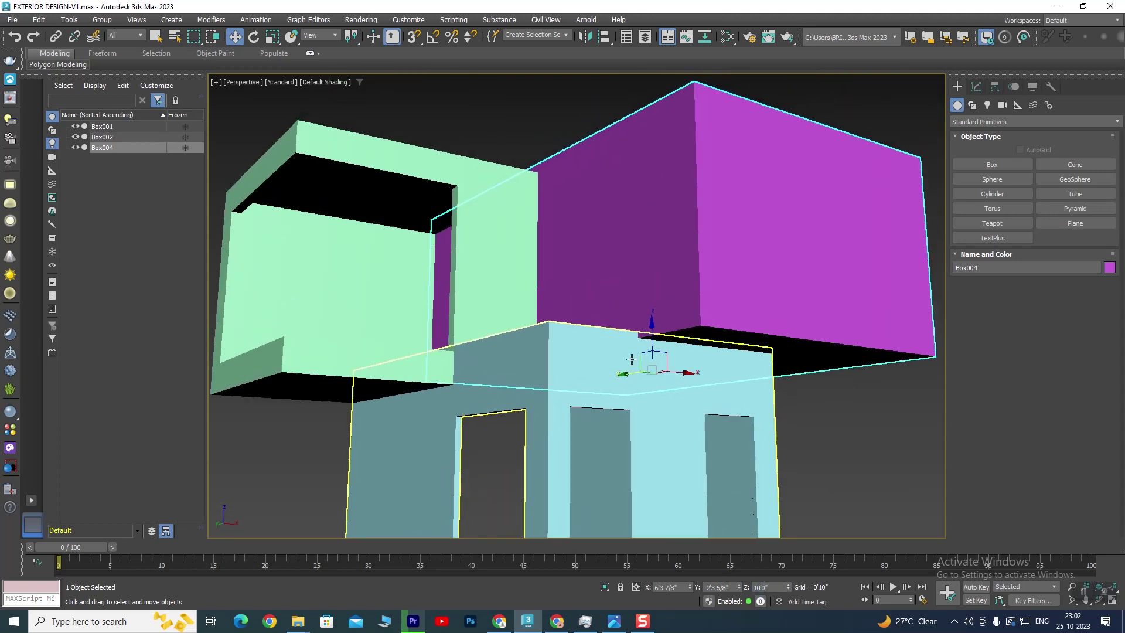
pyautogui.scroll(2, 626, 390)
pyautogui.scroll(2, 626, 390)
pyautogui.scroll(2, 595, 300)
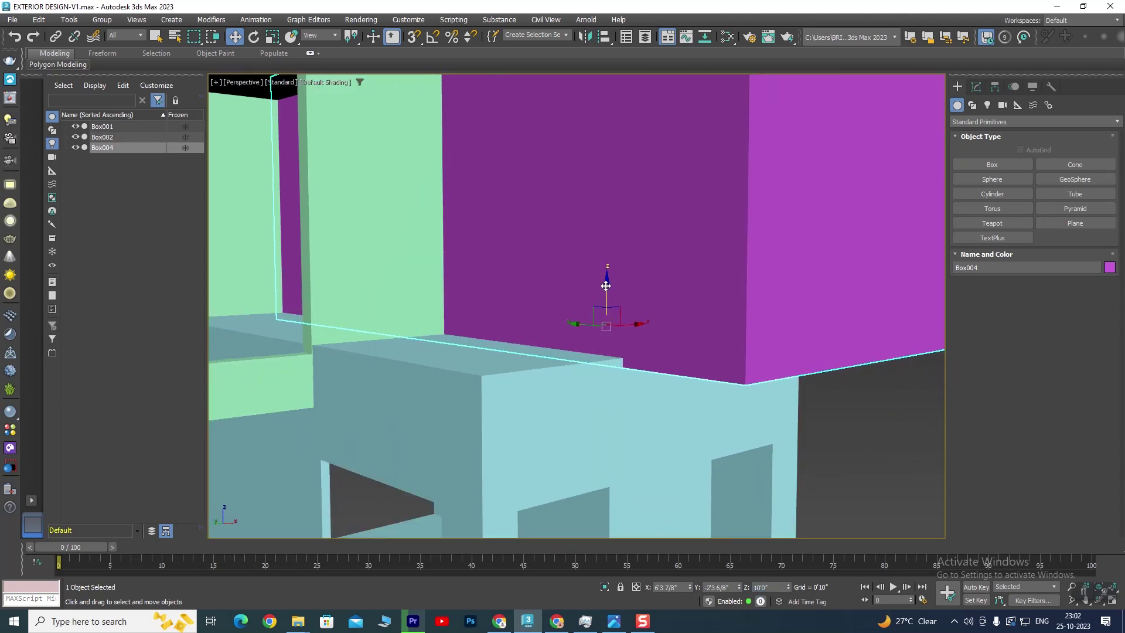
pyautogui.moveTo(606, 286); pyautogui.dragTo(607, 280)
pyautogui.scroll(2, 618, 308)
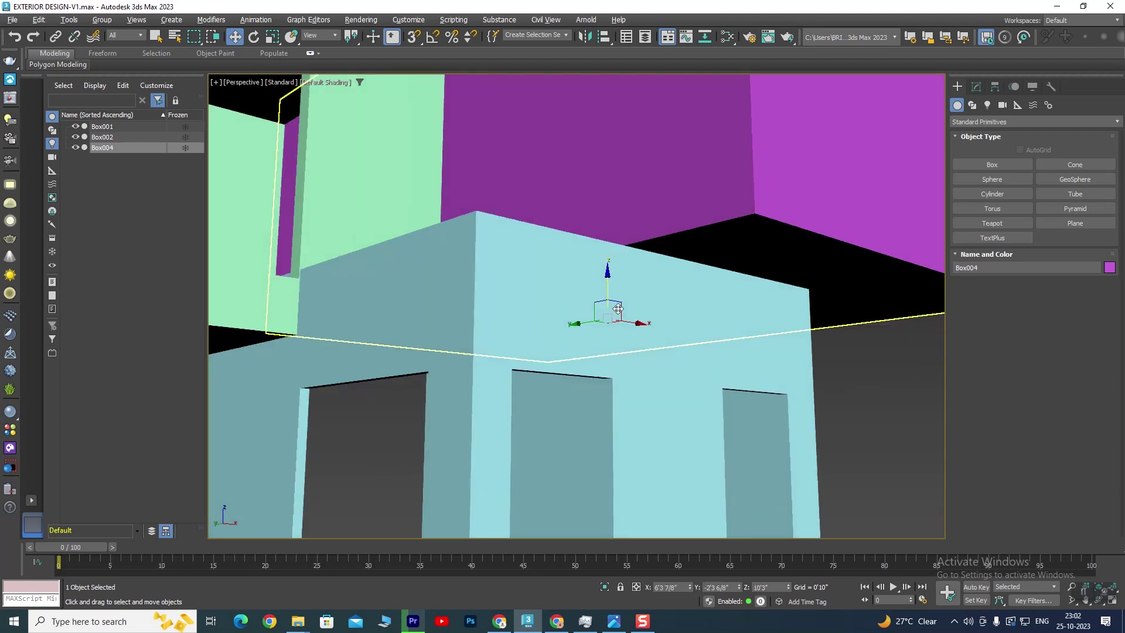
# Nudge the magenta box up onto the ground floor in a maximized Front view.
pyautogui.hotkey('alt', 'w')
pyautogui.press('f')
pyautogui.hotkey('alt', 'w')
pyautogui.scroll(-3, 632, 340)
pyautogui.scroll(5, 604, 318)
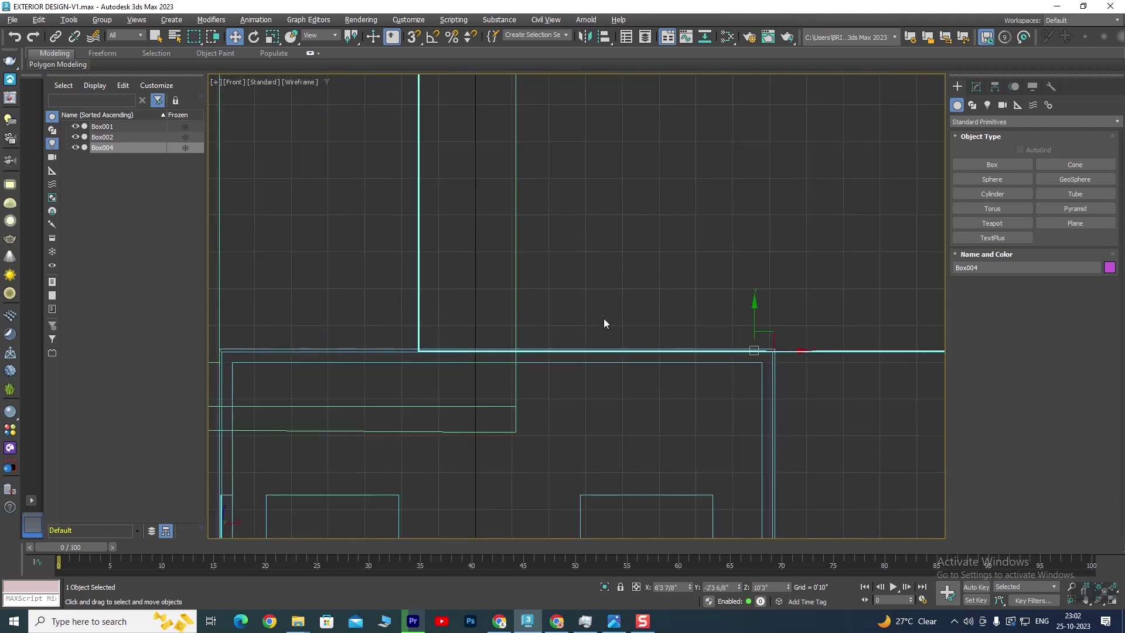
pyautogui.scroll(2, 604, 323)
pyautogui.scroll(1, 727, 280)
pyautogui.moveTo(751, 246); pyautogui.dragTo(751, 241)
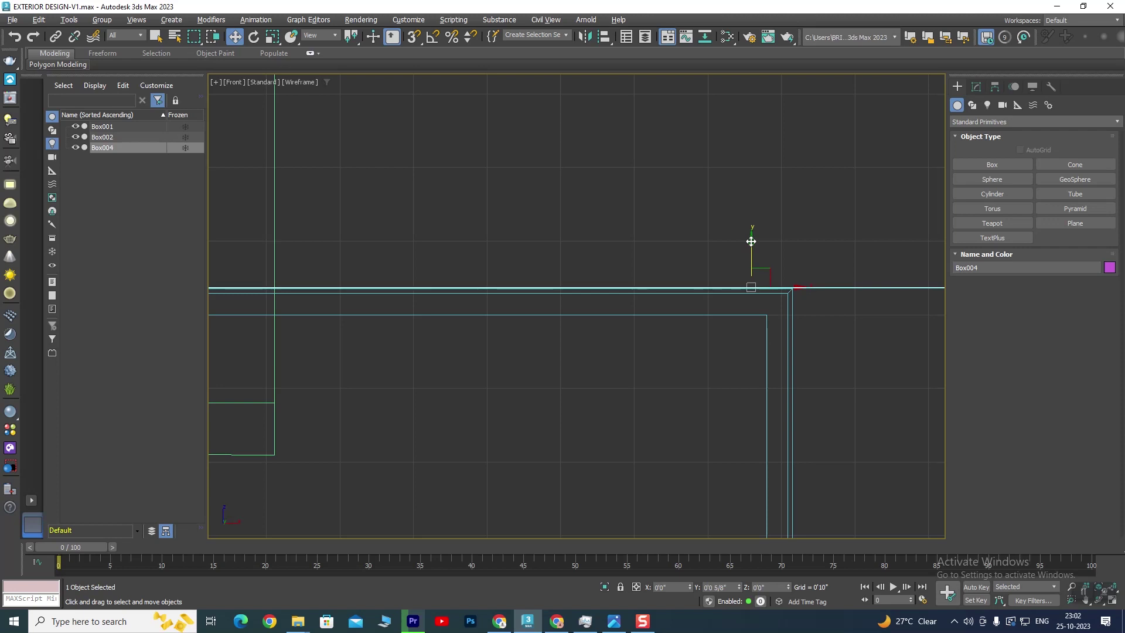
# Convert the magenta box to an Editable Poly.
pyautogui.press('p')
pyautogui.scroll(3, 741, 322)
pyautogui.scroll(-5, 730, 346)
pyautogui.moveTo(691, 334)
pyautogui.keyDown('alt'); pyautogui.mouseDown(button='middle')
pyautogui.moveTo(729, 347)
pyautogui.moveTo(683, 345)
pyautogui.moveTo(527, 293)
pyautogui.mouseUp(button='middle'); pyautogui.keyUp('alt')
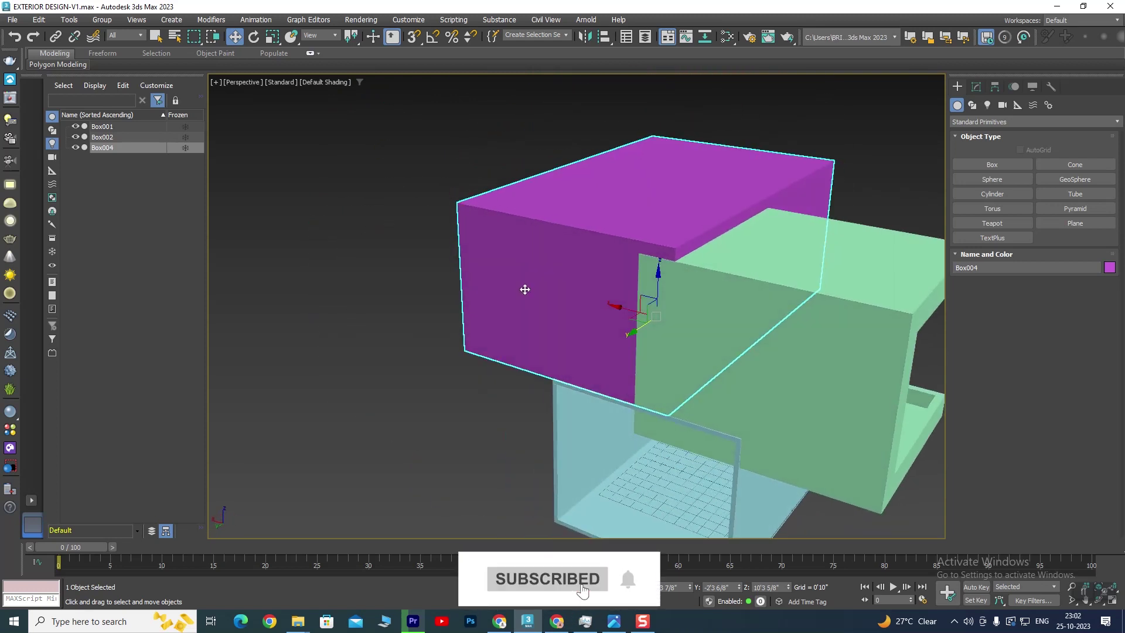
pyautogui.rightClick(540, 266)
pyautogui.moveTo(580, 409)
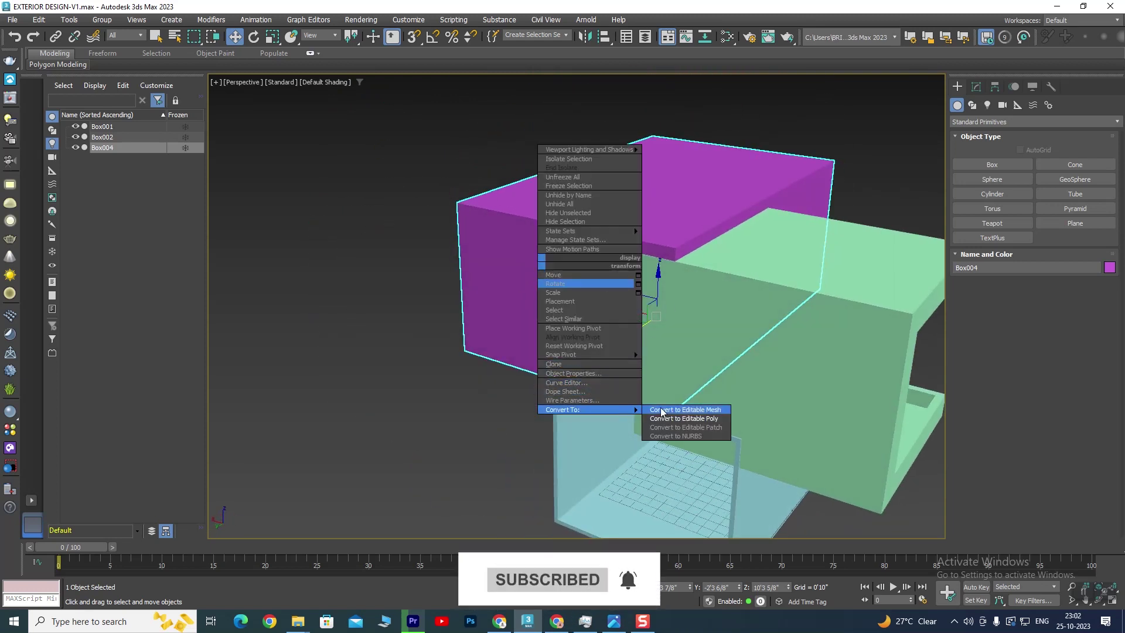
pyautogui.click(685, 418)
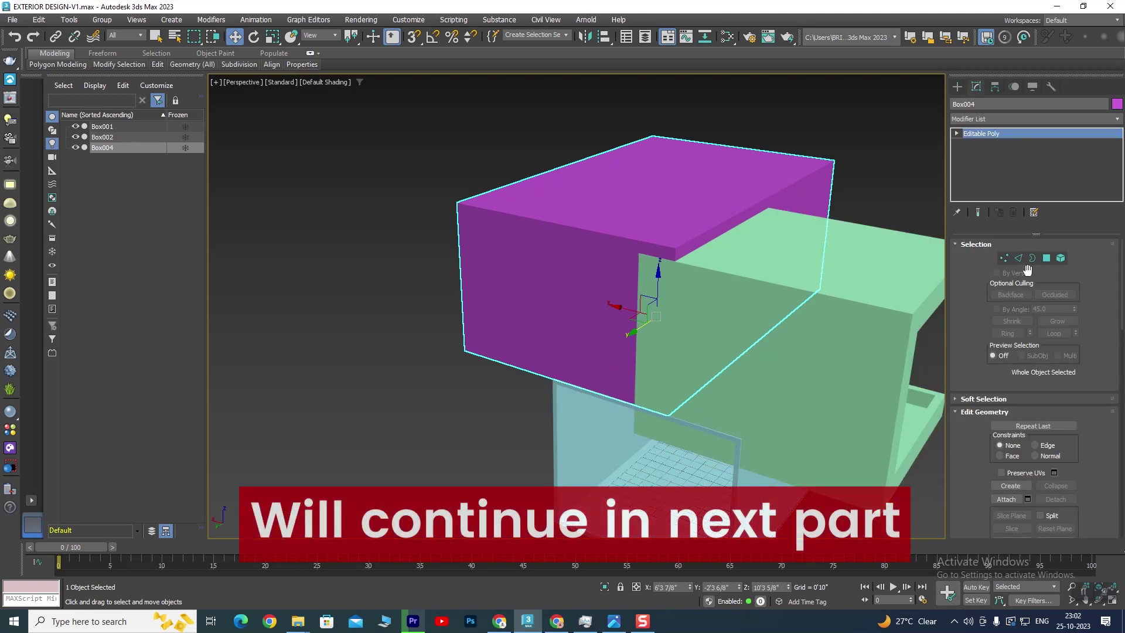
# In Polygon mode, remove the magenta box's front face.
pyautogui.click(1046, 258)
pyautogui.click(534, 284)
pyautogui.keyDown('alt'); pyautogui.click(534, 284); pyautogui.keyUp('alt')
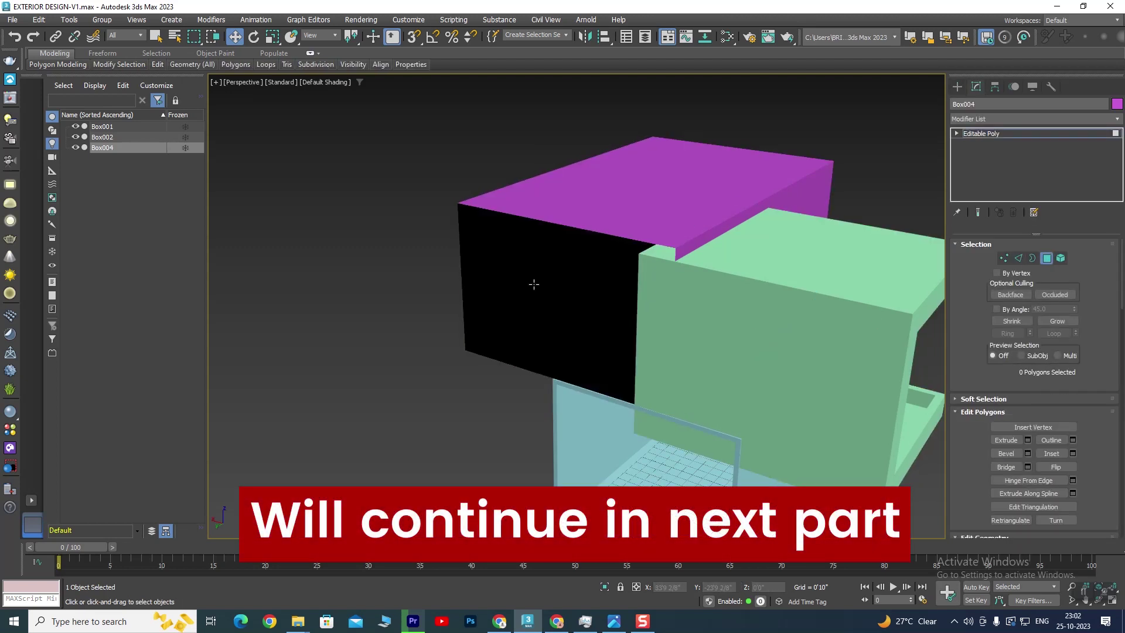
pyautogui.keyDown('alt'); pyautogui.moveTo(542, 307); pyautogui.dragTo(593, 278, button='middle'); pyautogui.keyUp('alt')
# Add a Shell modifier with 0'10" outer amount and raise the box slightly.
pyautogui.click(1005, 118)
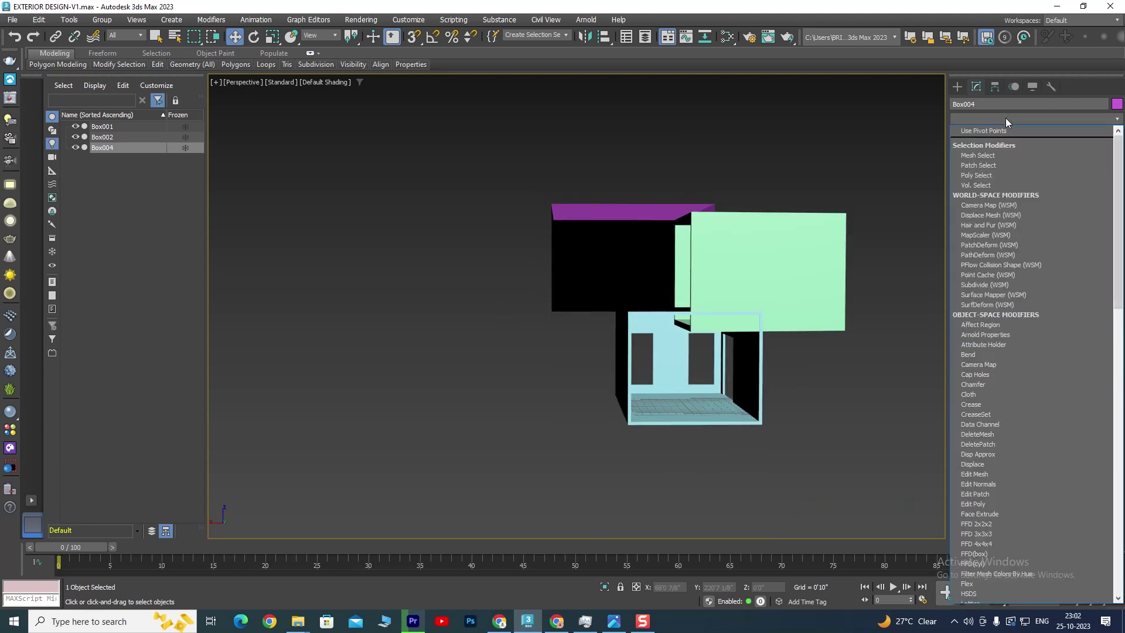
pyautogui.write('sh')
pyautogui.click(976, 191)
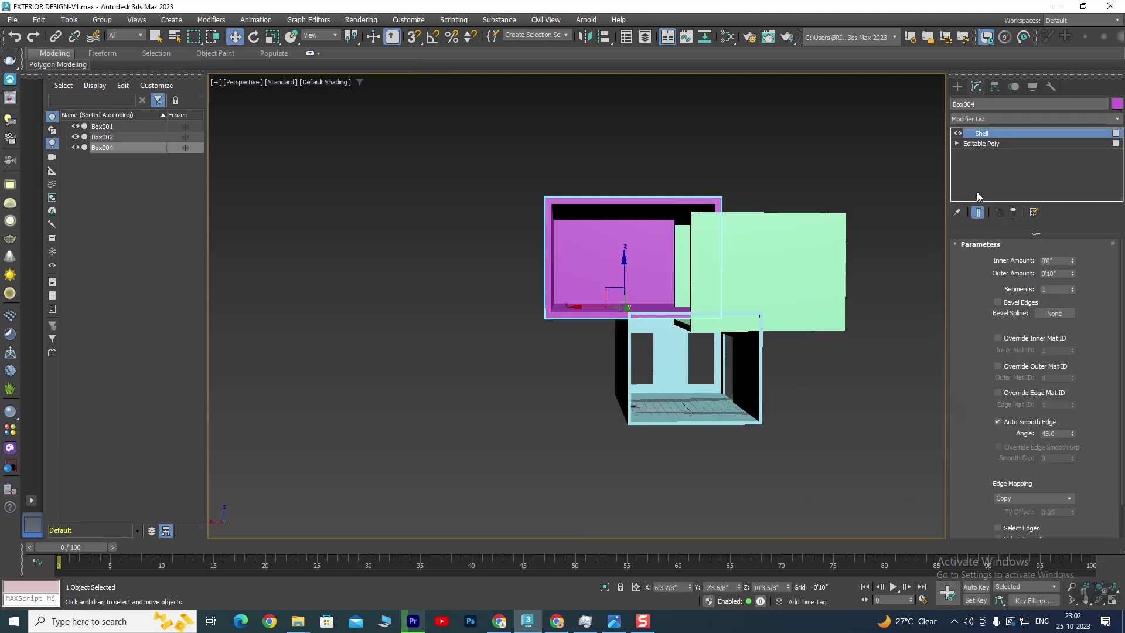
pyautogui.keyDown('alt'); pyautogui.moveTo(709, 232); pyautogui.dragTo(646, 294, button='middle'); pyautogui.keyUp('alt')
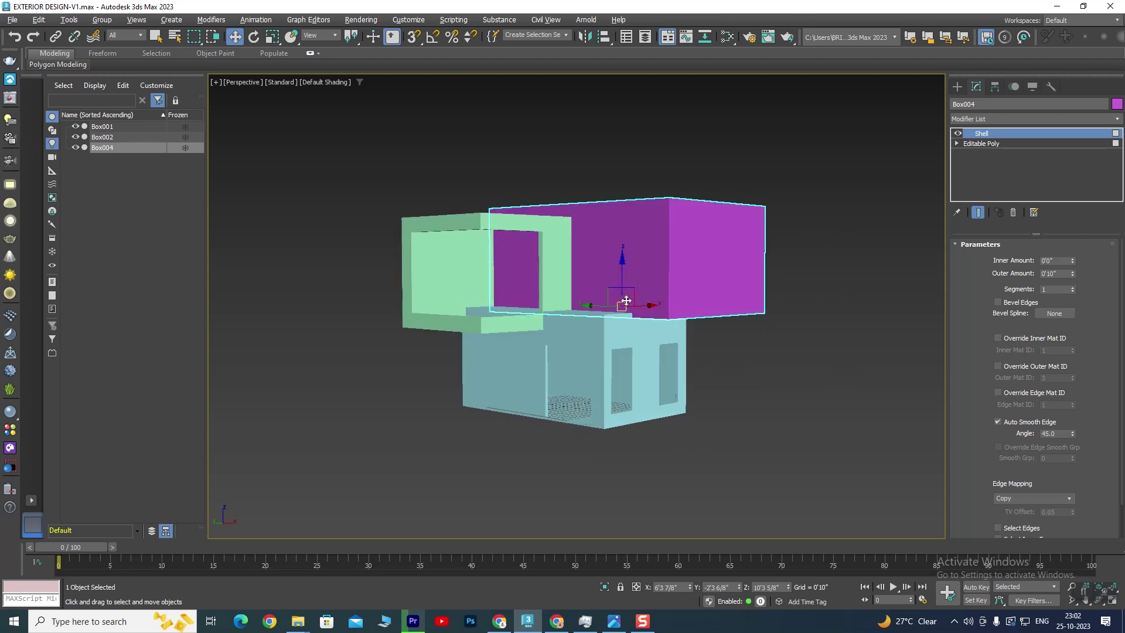
pyautogui.scroll(5, 646, 294)
pyautogui.moveTo(646, 294)
pyautogui.keyDown('alt'); pyautogui.mouseDown(button='middle')
pyautogui.moveTo(659, 323)
pyautogui.moveTo(633, 348)
pyautogui.mouseUp(button='middle'); pyautogui.keyUp('alt')
pyautogui.scroll(5, 659, 323)
pyautogui.moveTo(534, 225); pyautogui.dragTo(538, 213)
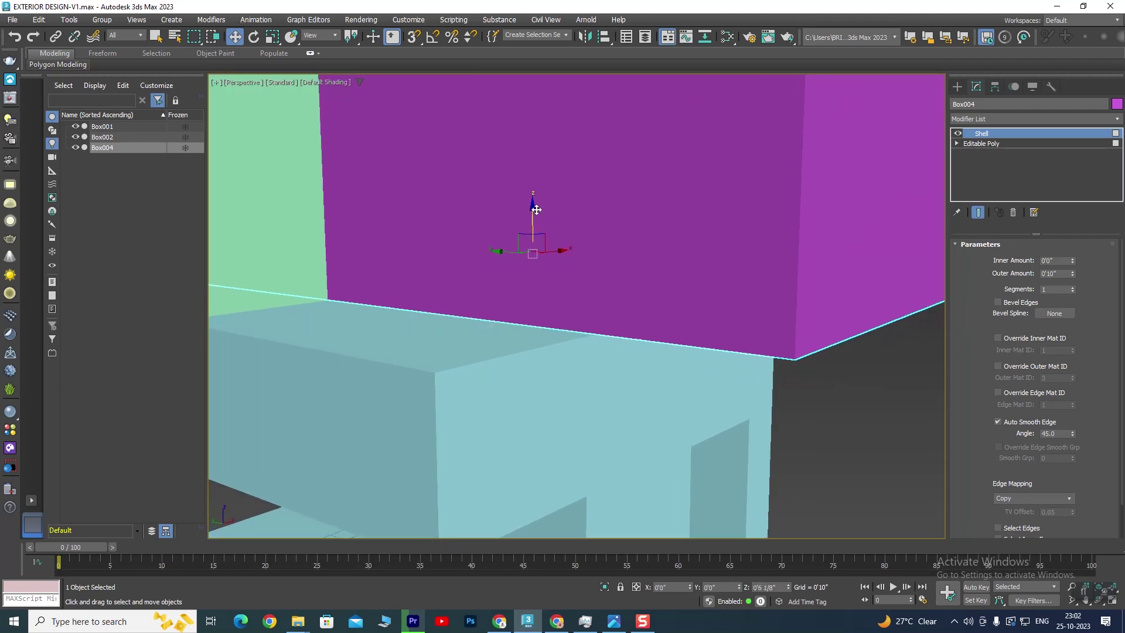
pyautogui.hotkey('alt', 'w')
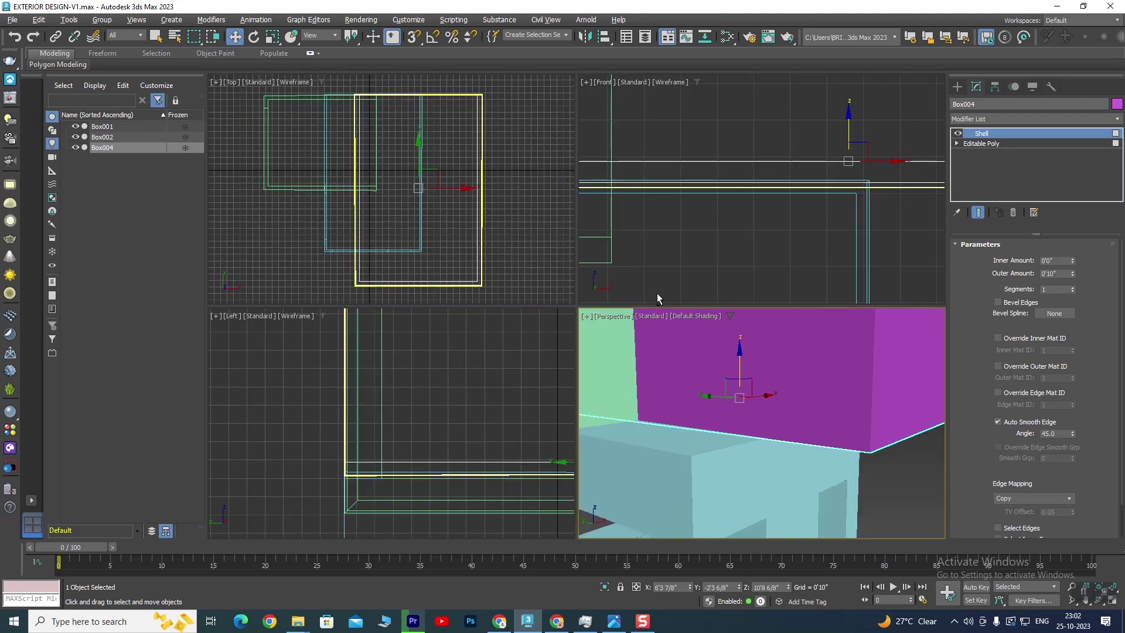
# Lift the magenta box to about Z 10'10 5/8" in the Front view.
pyautogui.hotkey('alt', 'w')
pyautogui.scroll(-3, 688, 258)
pyautogui.scroll(5, 684, 251)
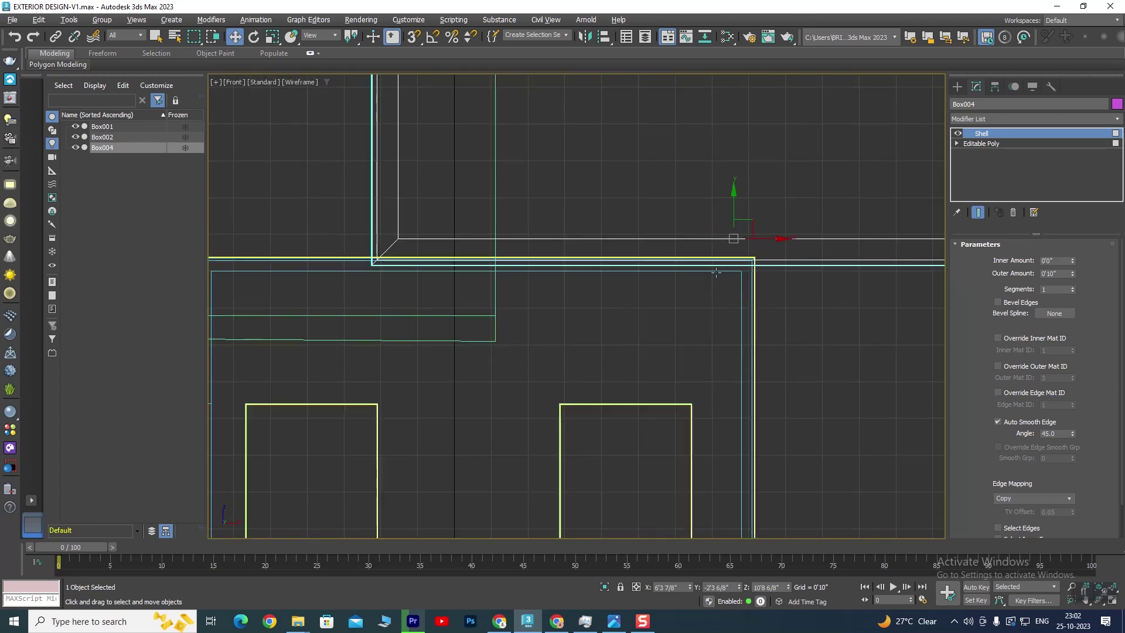
pyautogui.scroll(3, 649, 342)
pyautogui.moveTo(656, 233); pyautogui.dragTo(657, 219)
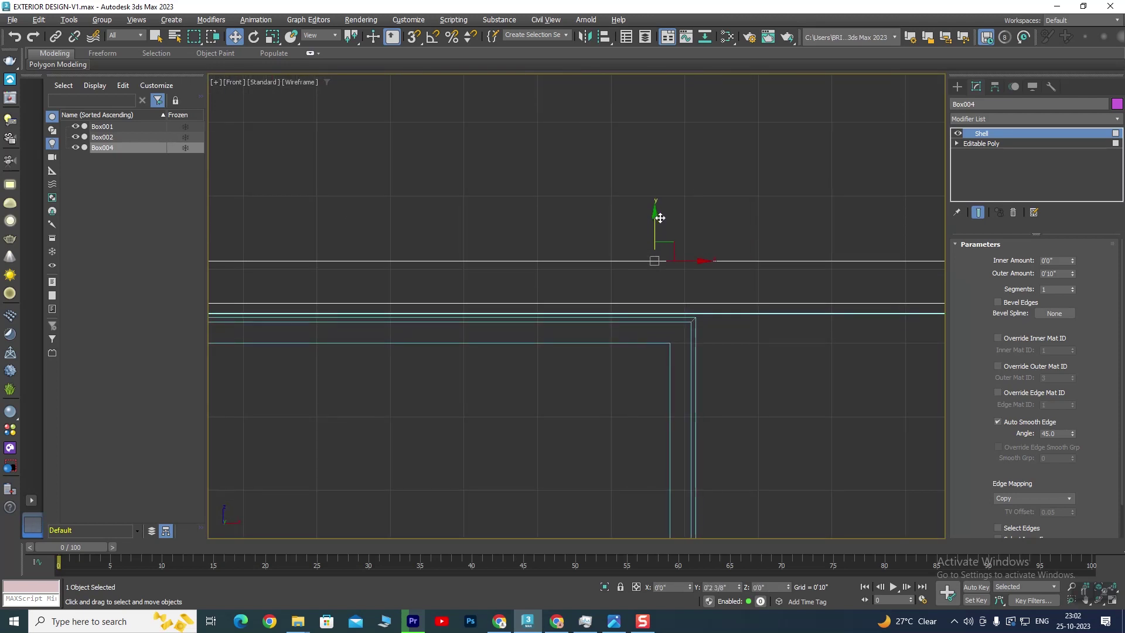
# Orbit the Perspective view around the raised magenta box.
pyautogui.press('p')
pyautogui.moveTo(748, 372)
pyautogui.keyDown('alt'); pyautogui.mouseDown(button='middle')
pyautogui.moveTo(736, 359)
pyautogui.moveTo(695, 371)
pyautogui.moveTo(713, 371)
pyautogui.moveTo(518, 334)
pyautogui.moveTo(621, 354)
pyautogui.moveTo(548, 349)
pyautogui.mouseUp(button='middle'); pyautogui.keyUp('alt')
pyautogui.scroll(-3, 713, 372)
pyautogui.scroll(-5, 670, 349)
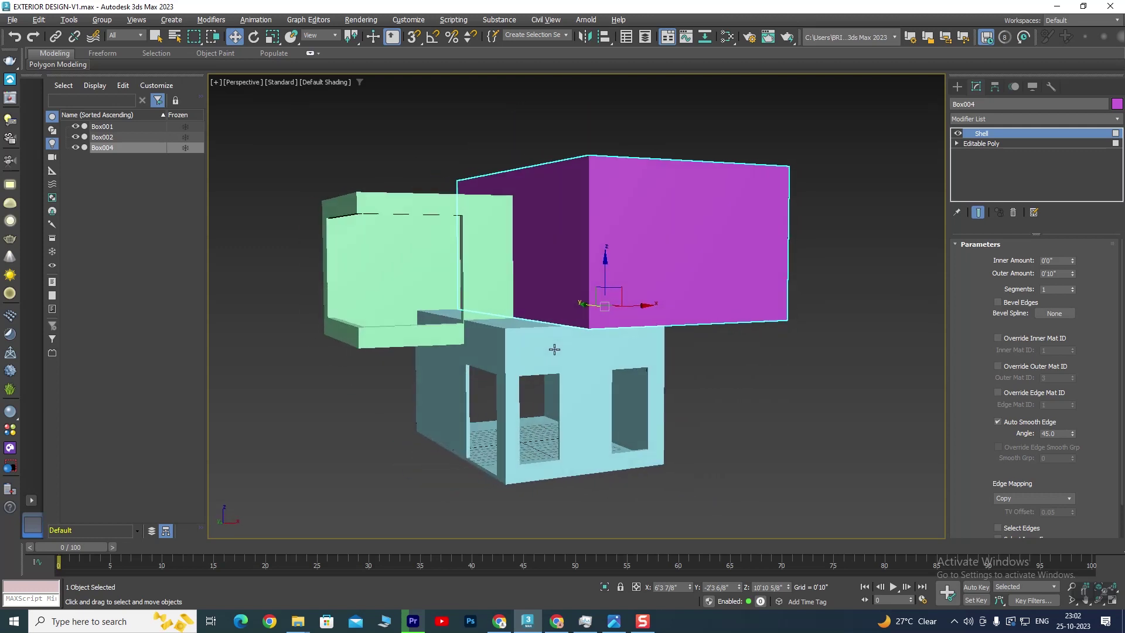
pyautogui.scroll(3, 567, 394)
pyautogui.scroll(3, 608, 336)
pyautogui.scroll(2, 612, 364)
pyautogui.scroll(-4, 612, 363)
pyautogui.moveTo(658, 379)
pyautogui.keyDown('alt'); pyautogui.mouseDown(button='middle')
pyautogui.moveTo(635, 352)
pyautogui.moveTo(680, 236)
pyautogui.moveTo(630, 331)
pyautogui.mouseUp(button='middle'); pyautogui.keyUp('alt')
pyautogui.scroll(4, 681, 236)
pyautogui.scroll(-4, 629, 331)
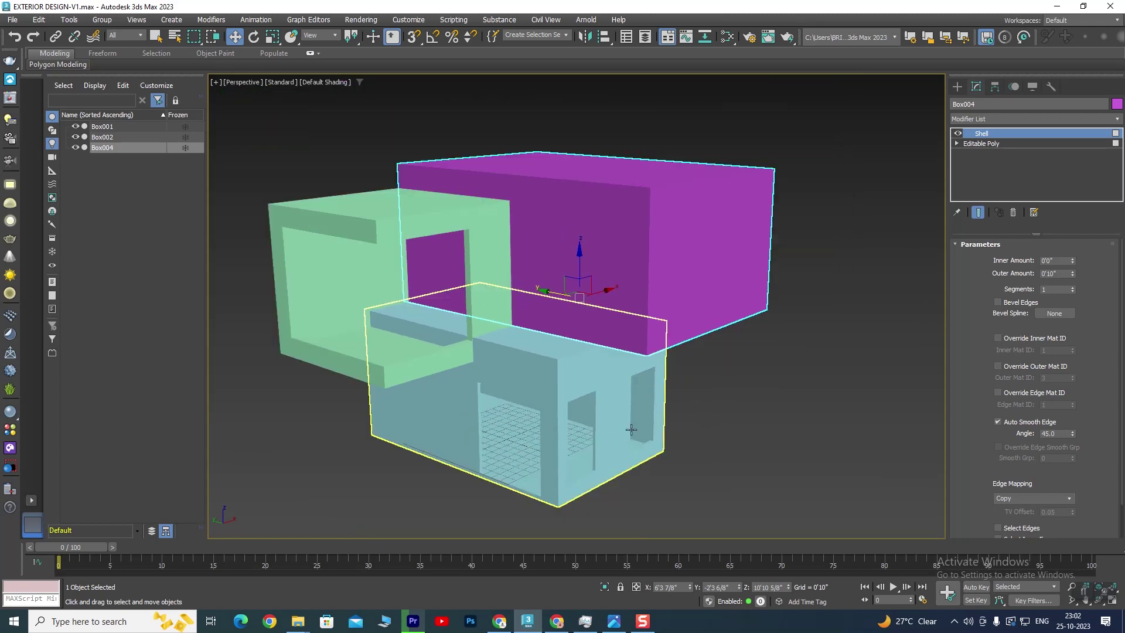
# Compare with the reference photo, then pan the Top view toward the boxes.
pyautogui.click(614, 621)
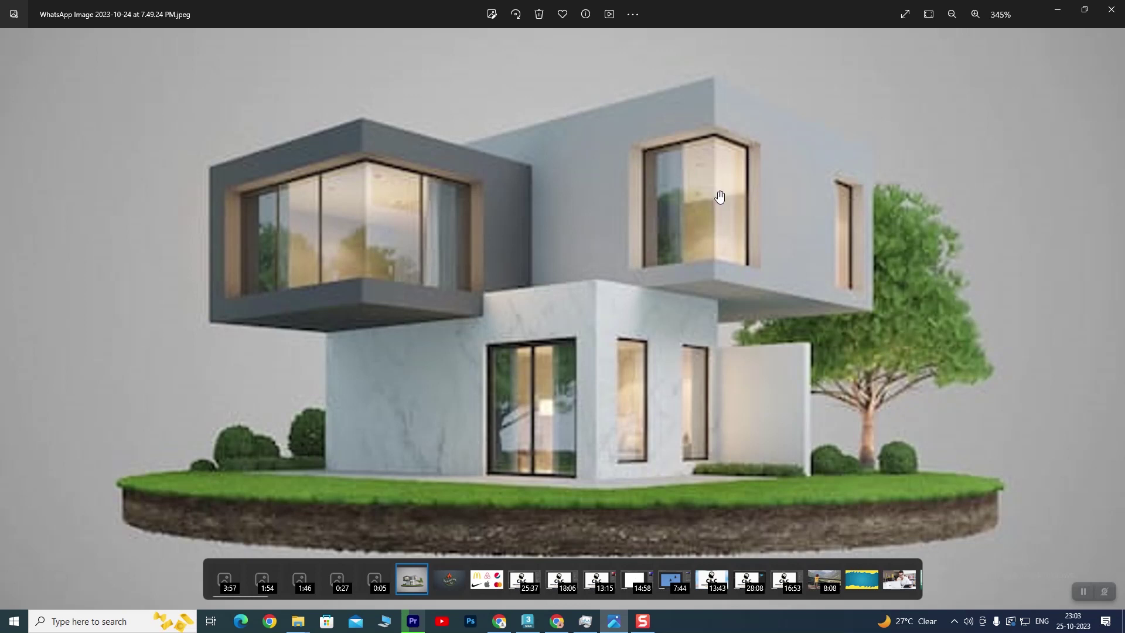
pyautogui.click(528, 621)
pyautogui.hotkey('alt', 'w')
pyautogui.hotkey('alt', 'w')
pyautogui.hotkey('alt', 'w')
pyautogui.hotkey('alt', 'w')
pyautogui.moveTo(546, 437); pyautogui.dragTo(511, 305, button='middle')
pyautogui.scroll(3, 511, 304)
pyautogui.moveTo(581, 250); pyautogui.dragTo(556, 216, button='middle')
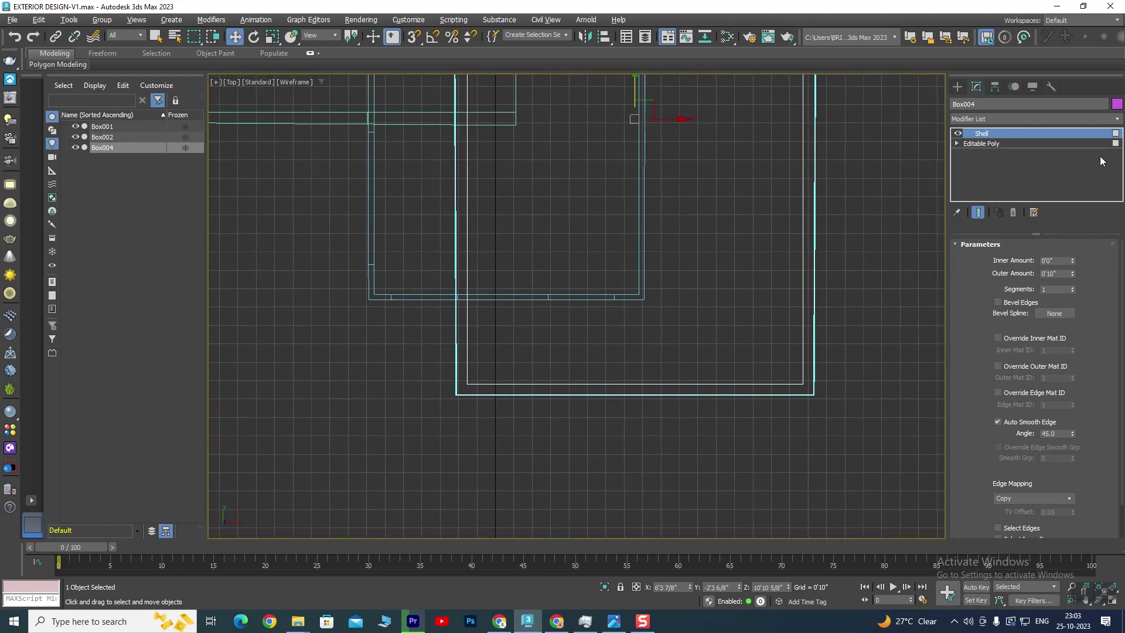
# Collapse the shelled Box004 into one Editable Poly, then start a new Box.
pyautogui.click(958, 86)
pyautogui.click(857, 237)
pyautogui.click(804, 254)
pyautogui.rightClick(804, 254)
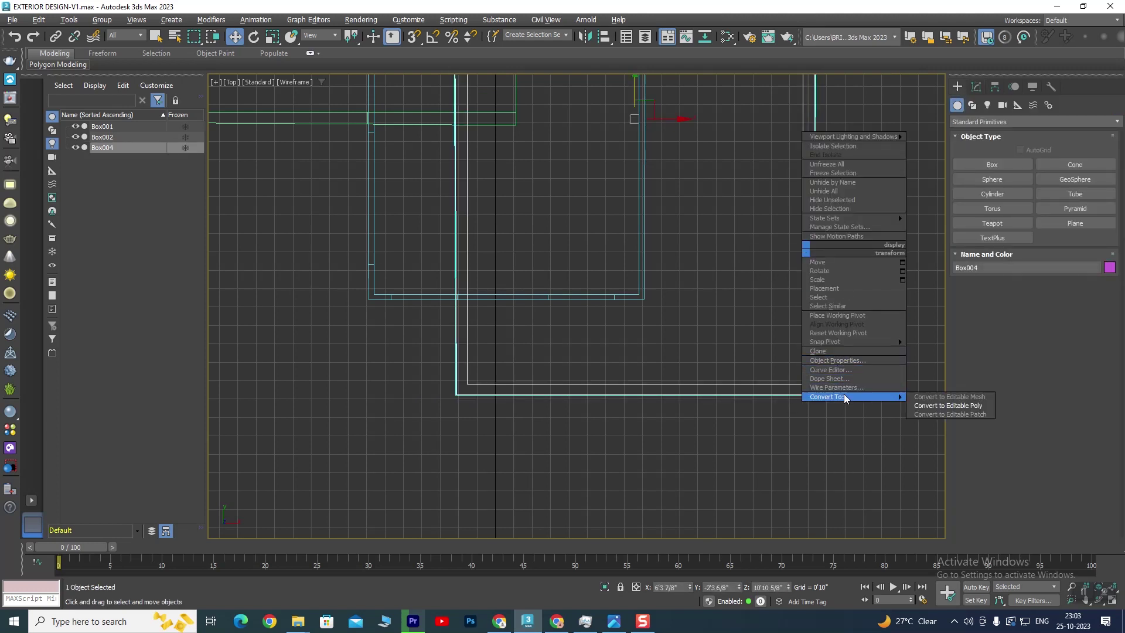
pyautogui.click(948, 406)
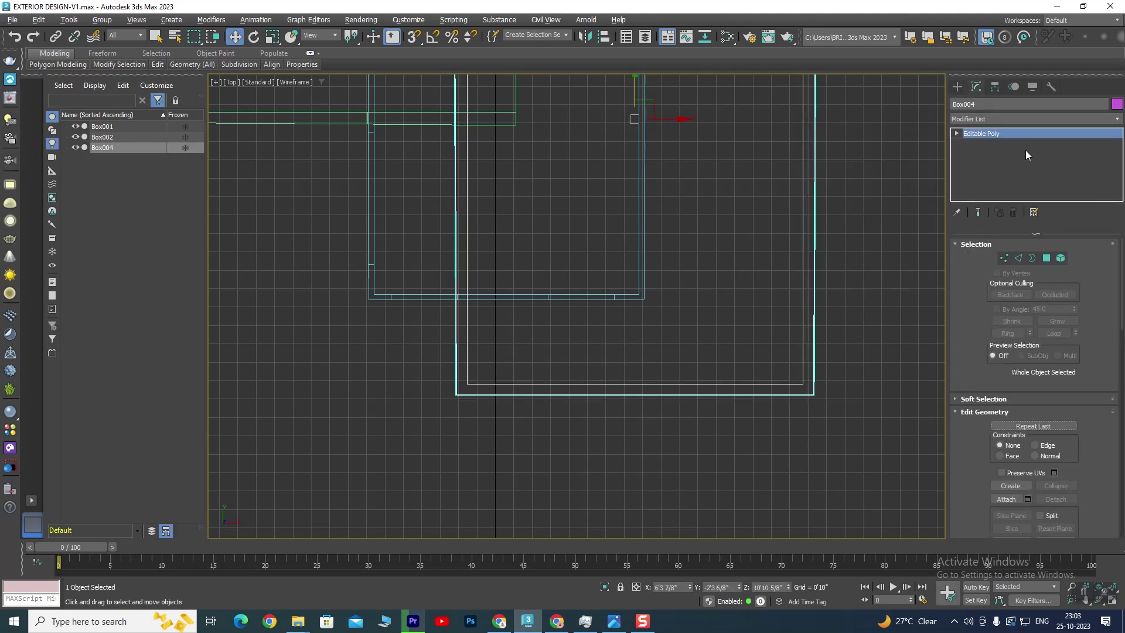
pyautogui.click(958, 88)
pyautogui.click(992, 163)
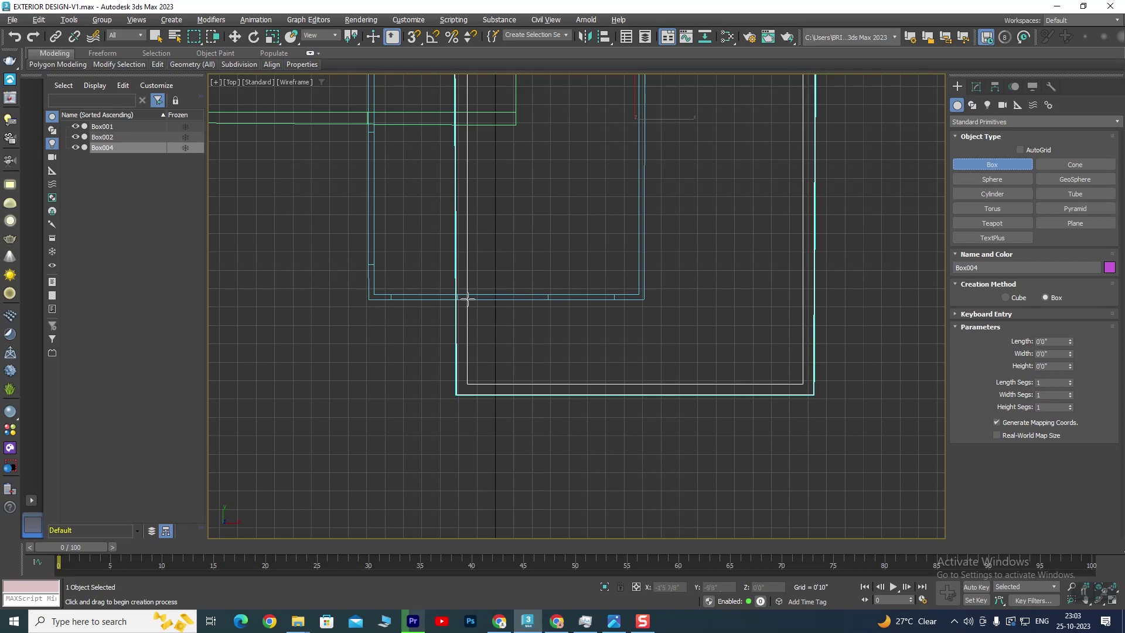
# Draw Box005, about 6'10 3/8" × 5'10 3/8" and 7' tall, over the lower block's front.
pyautogui.click(614, 621)
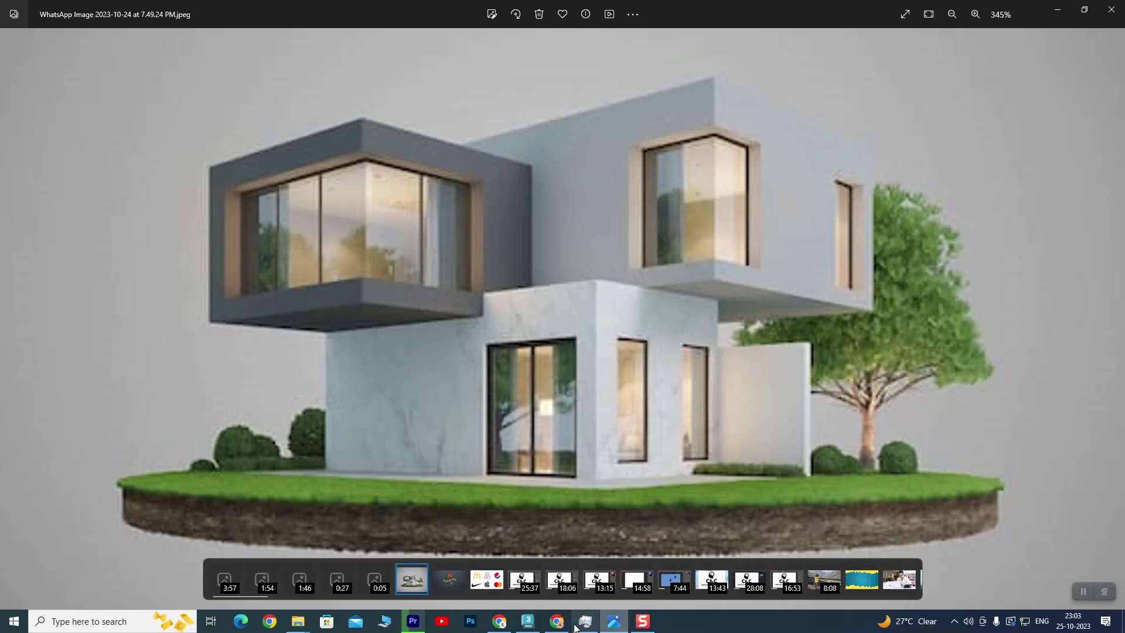
pyautogui.click(528, 621)
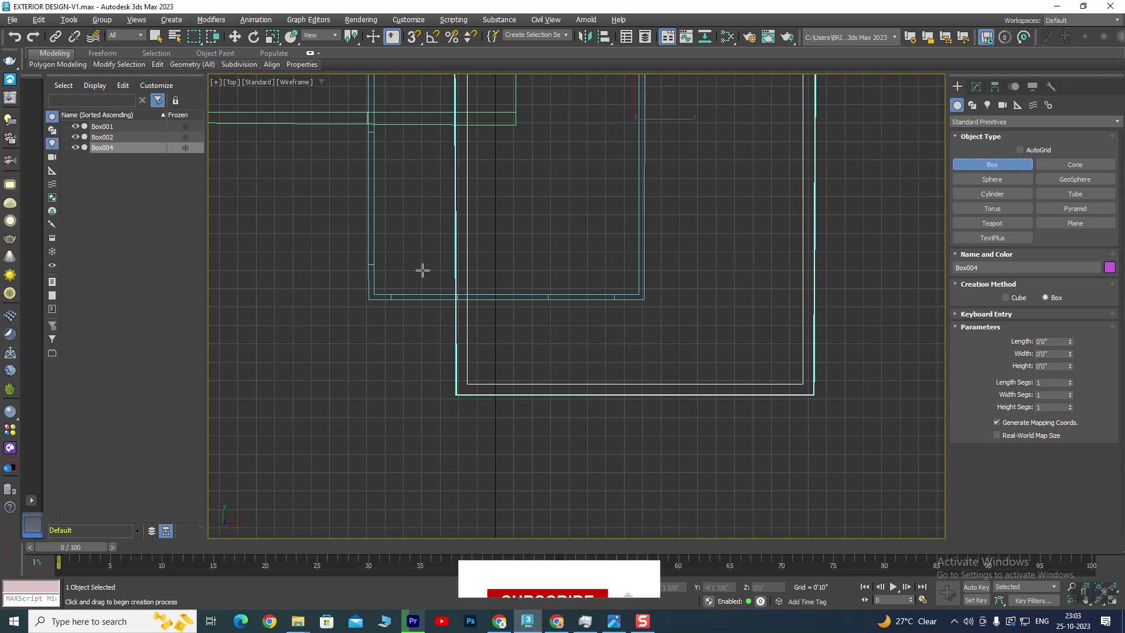
pyautogui.moveTo(420, 270)
pyautogui.mouseDown()
pyautogui.moveTo(533, 433)
pyautogui.moveTo(551, 422)
pyautogui.mouseUp()
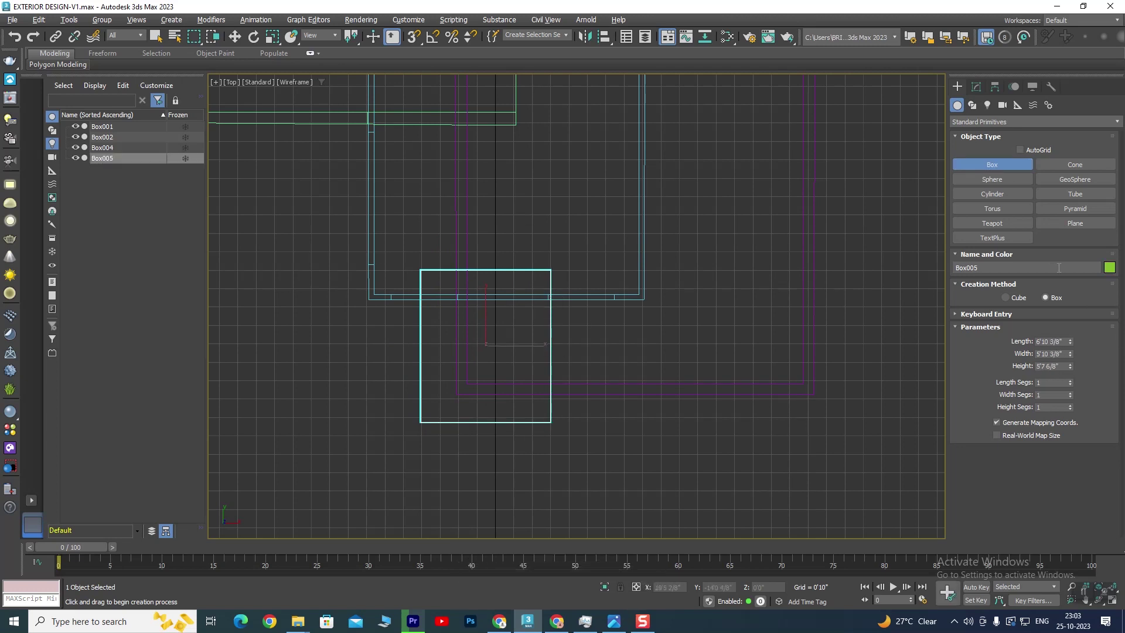
pyautogui.moveTo(1068, 363); pyautogui.dragTo(1065, 369)
pyautogui.write("7'0")
pyautogui.click(612, 623)
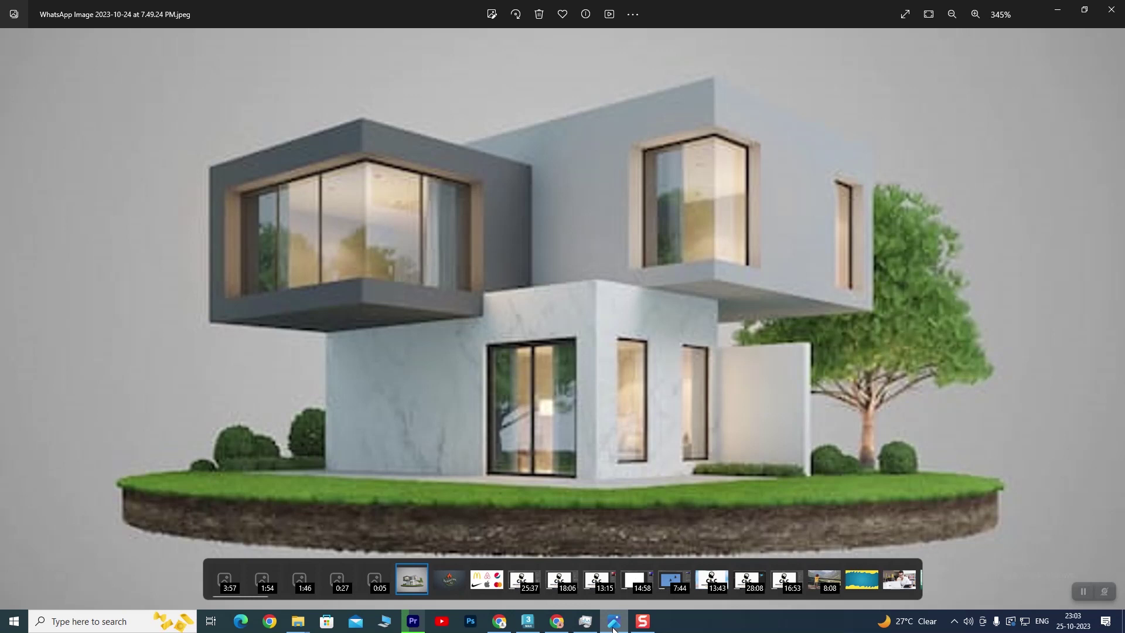
pyautogui.click(612, 626)
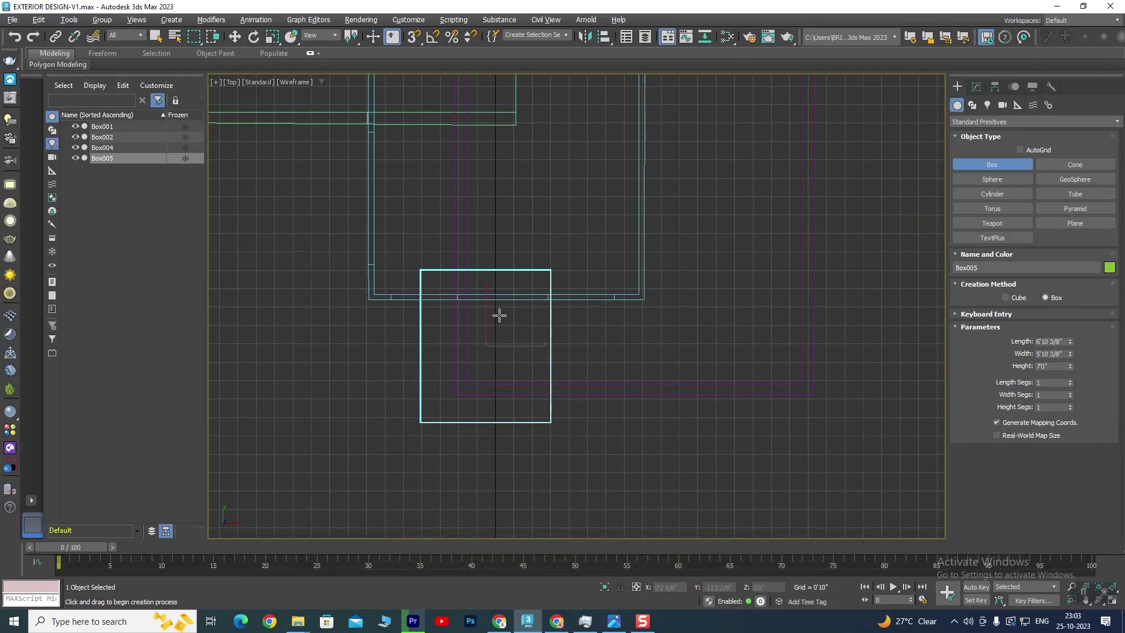
# Move the green Box005 upward in the plan view.
pyautogui.scroll(2, 477, 341)
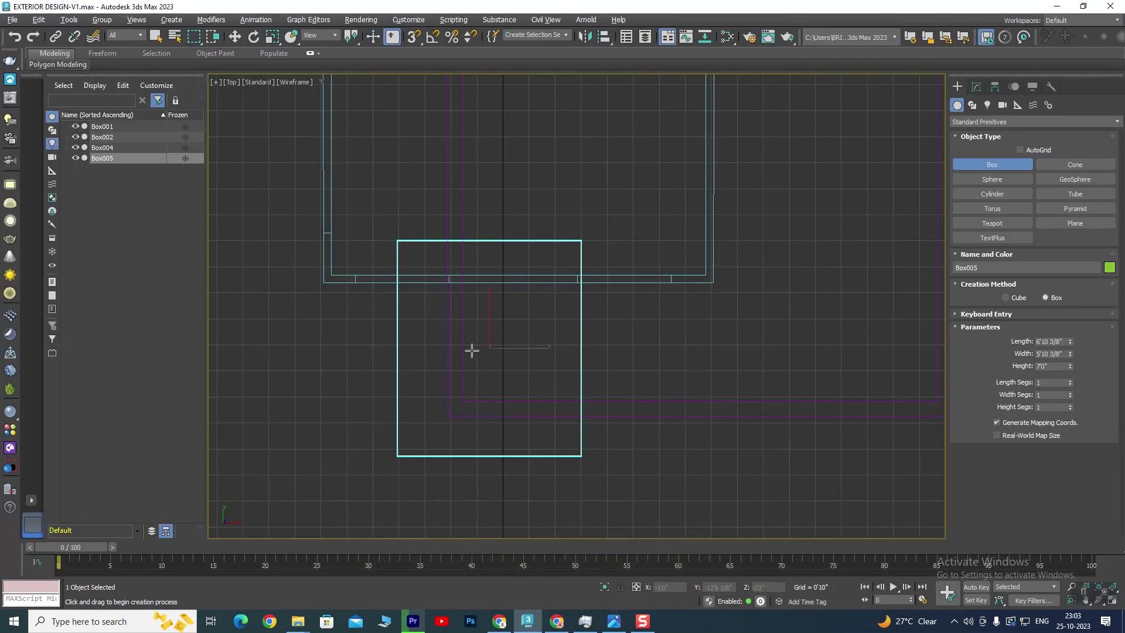
pyautogui.scroll(2, 472, 350)
pyautogui.press('w')
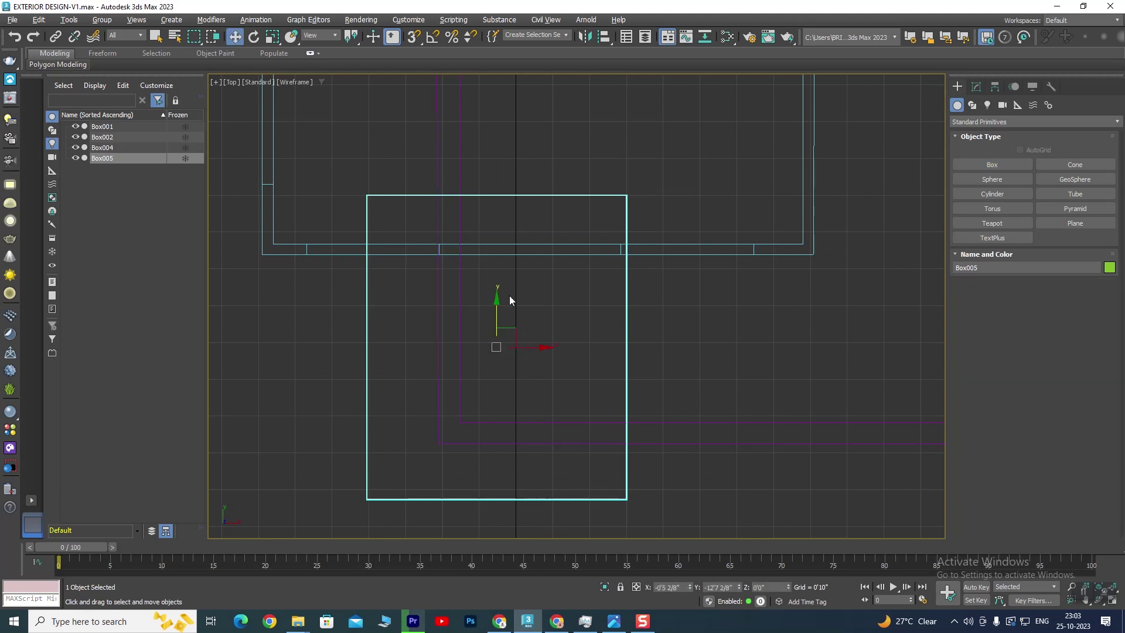
pyautogui.moveTo(494, 304); pyautogui.dragTo(503, 288)
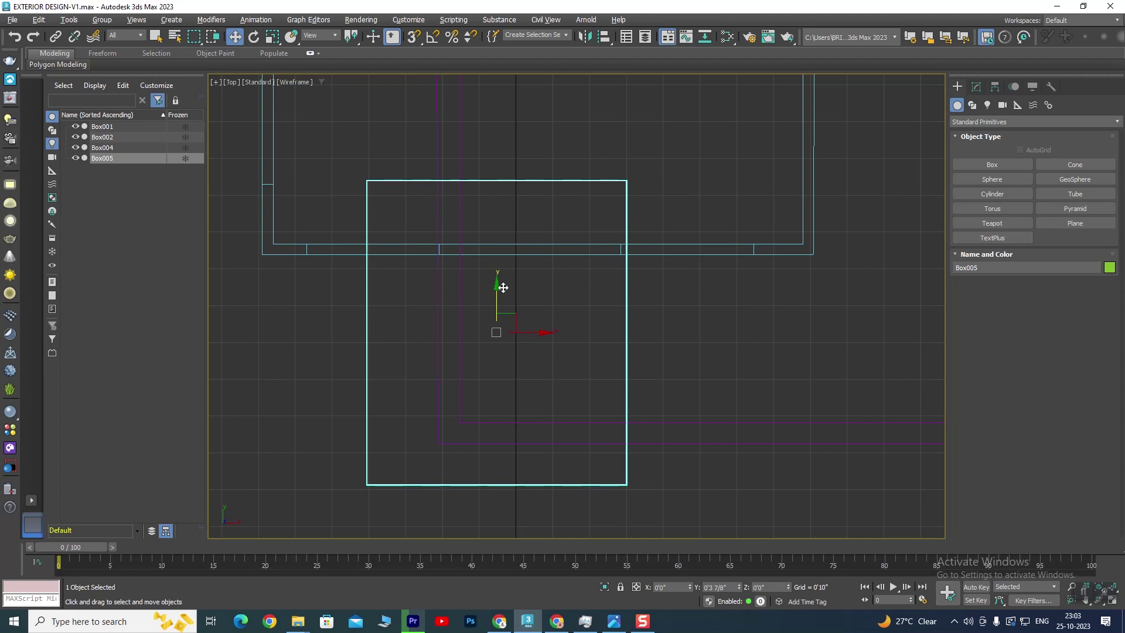
pyautogui.scroll(-3, 553, 328)
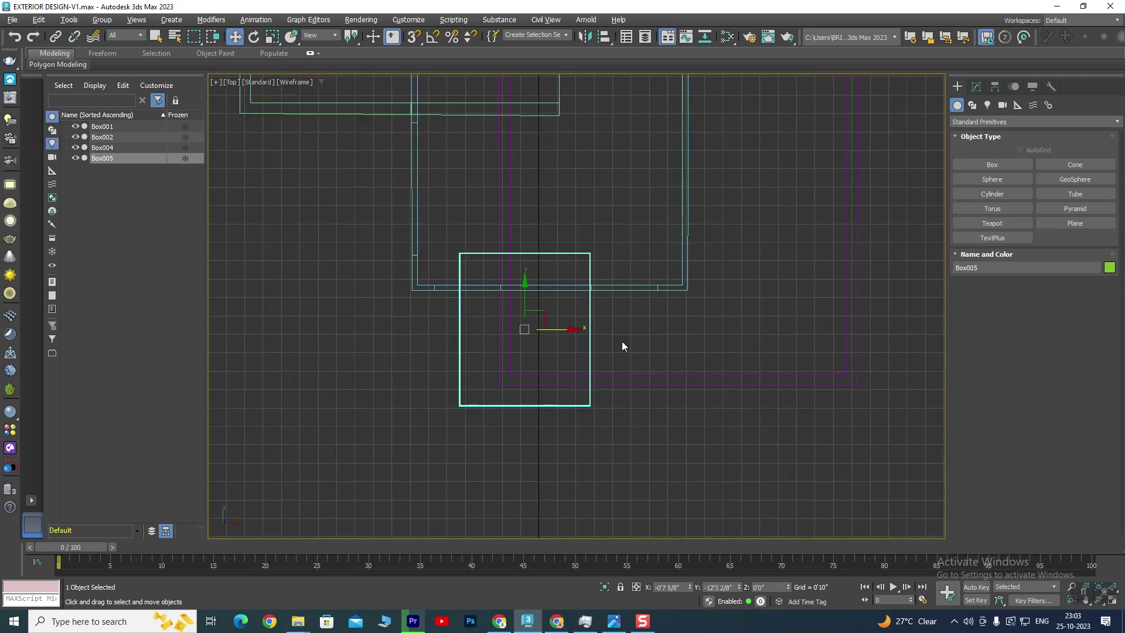
pyautogui.moveTo(621, 341); pyautogui.dragTo(550, 325, button='middle')
# Clone the green box to the right as independent copy Box006 with 30" width.
pyautogui.keyDown('shift'); pyautogui.moveTo(501, 315); pyautogui.dragTo(741, 324); pyautogui.keyUp('shift')
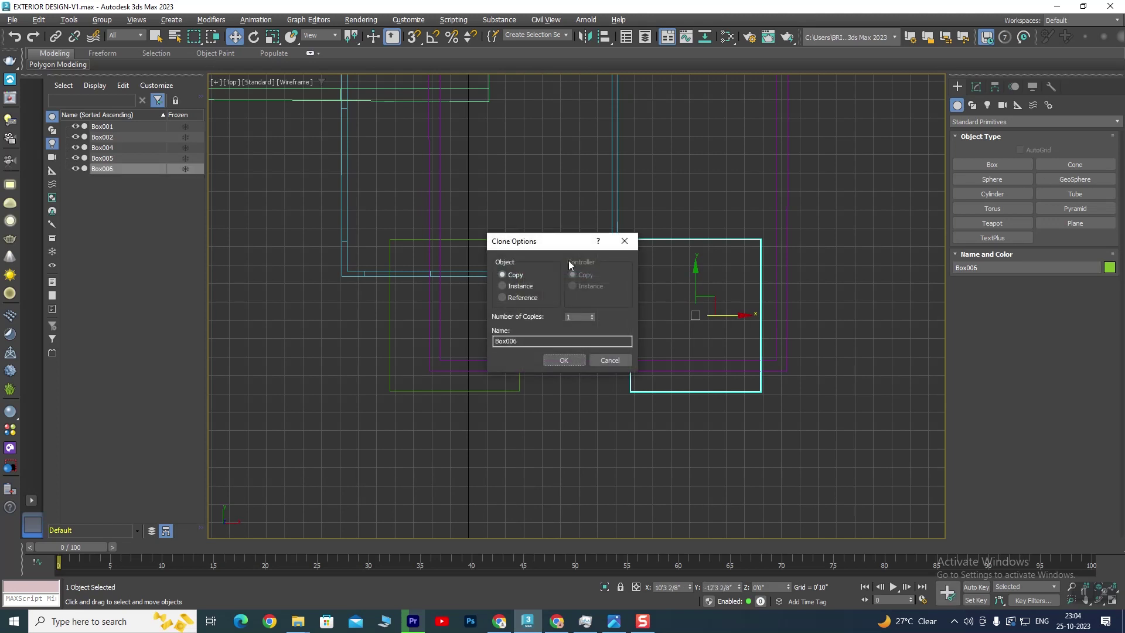
pyautogui.click(565, 358)
pyautogui.click(975, 87)
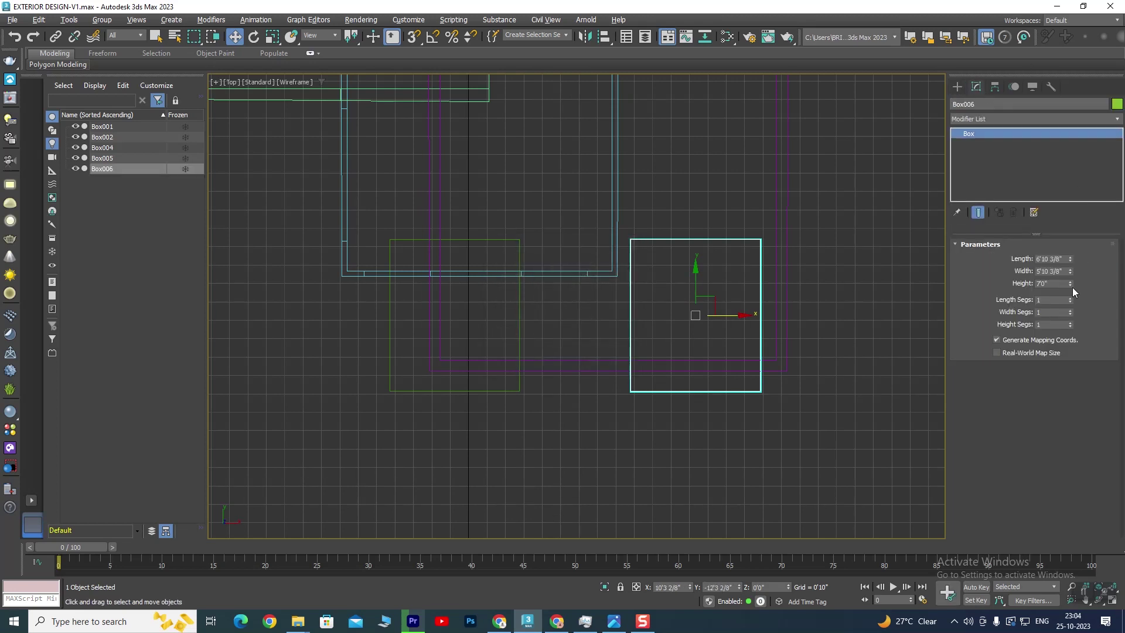
pyautogui.moveTo(1070, 272); pyautogui.dragTo(1066, 279)
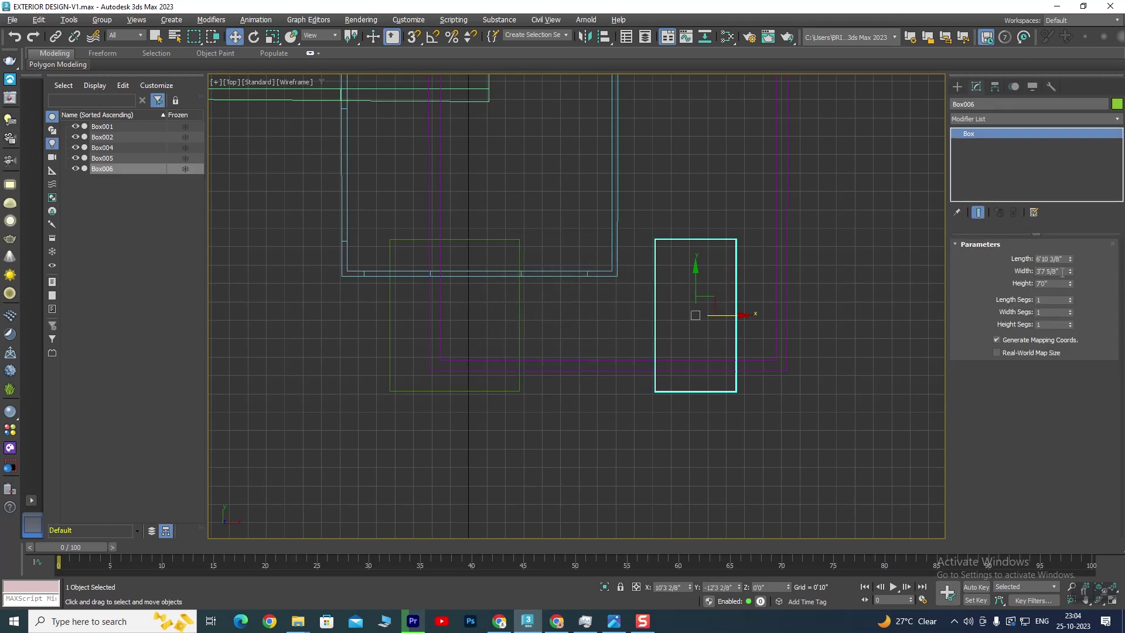
pyautogui.write('30')
pyautogui.press('Return')
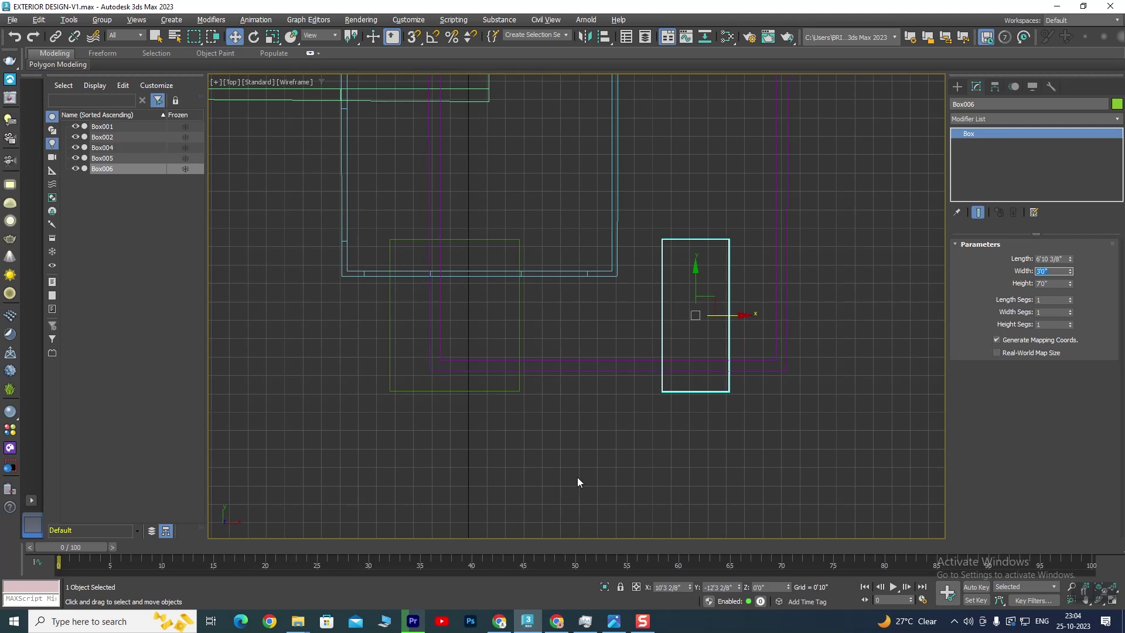
# Check the reference photo and slide Box006 further right.
pyautogui.click(614, 621)
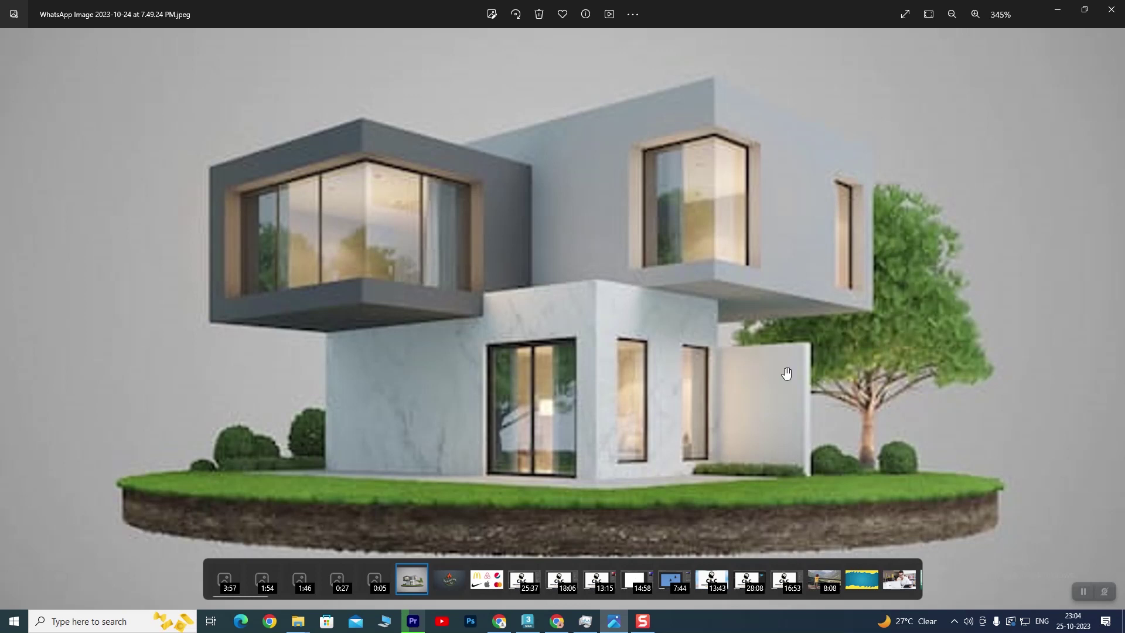
pyautogui.click(527, 621)
pyautogui.scroll(2, 739, 305)
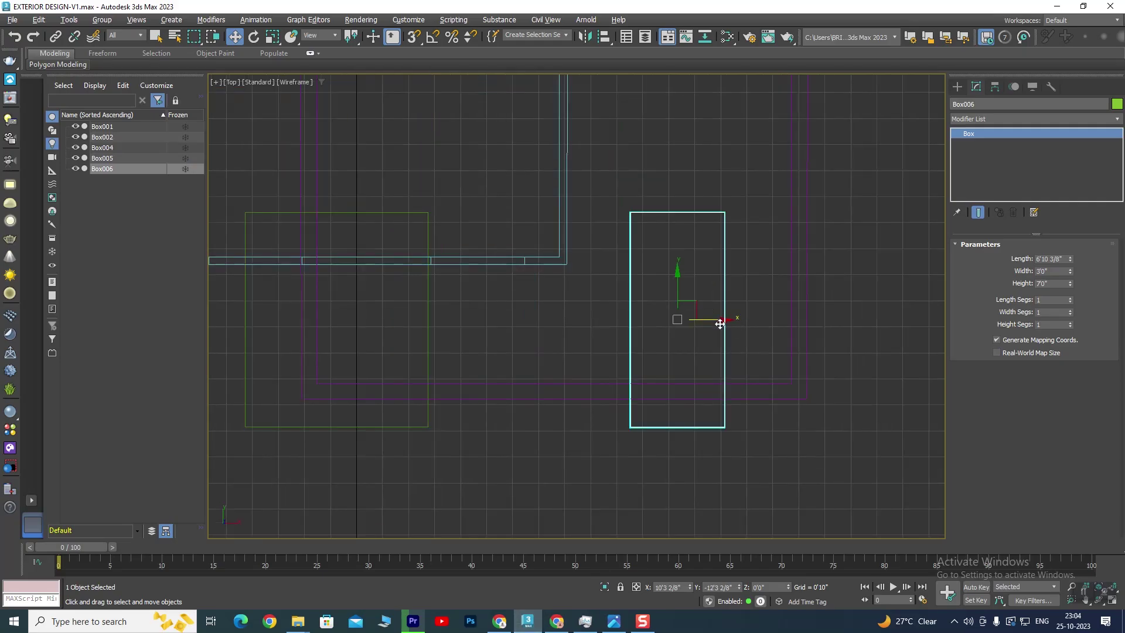
pyautogui.moveTo(722, 322); pyautogui.dragTo(759, 324)
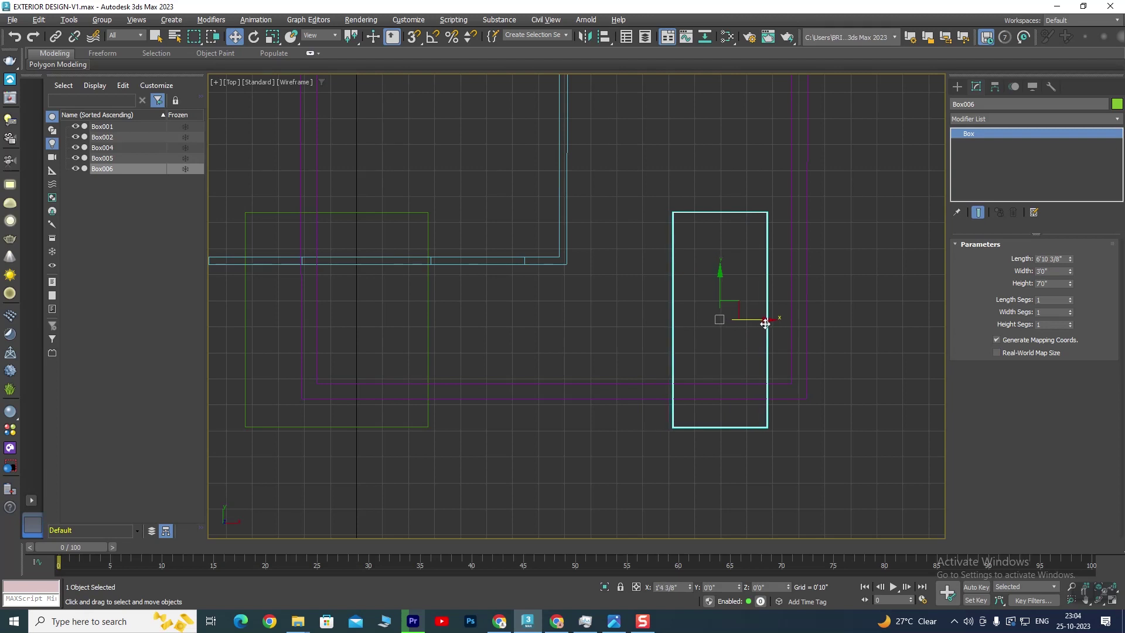
pyautogui.hotkey('alt', 'w')
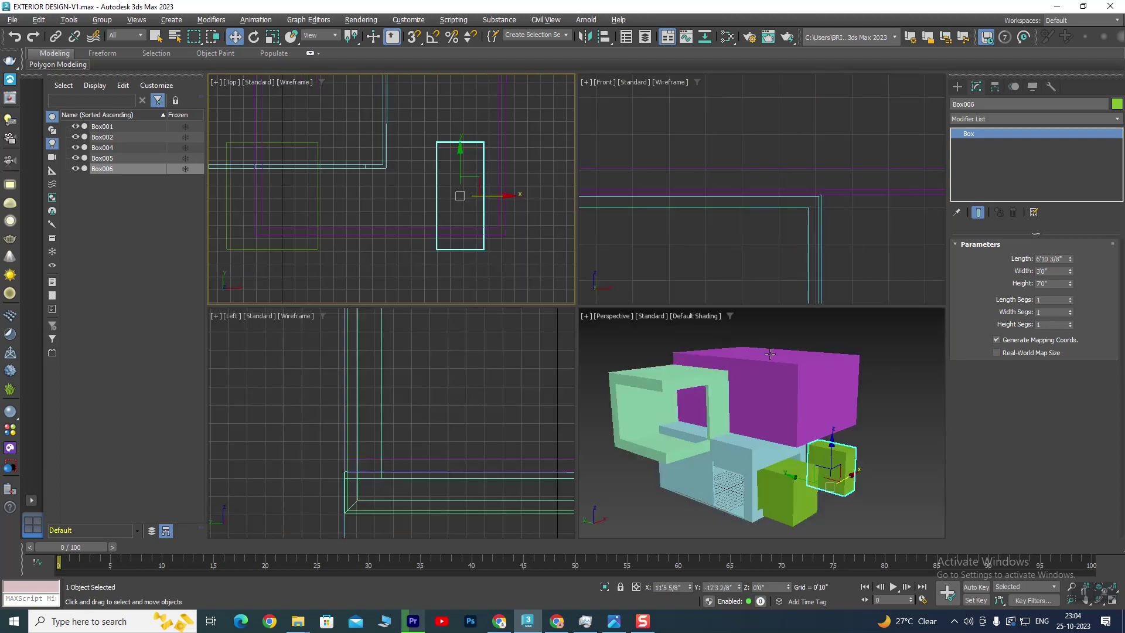
# Select Box005 and Box006 and raise them 10' to the upper storey.
pyautogui.rightClick(847, 430)
pyautogui.hotkey('alt', 'w')
pyautogui.click(656, 468)
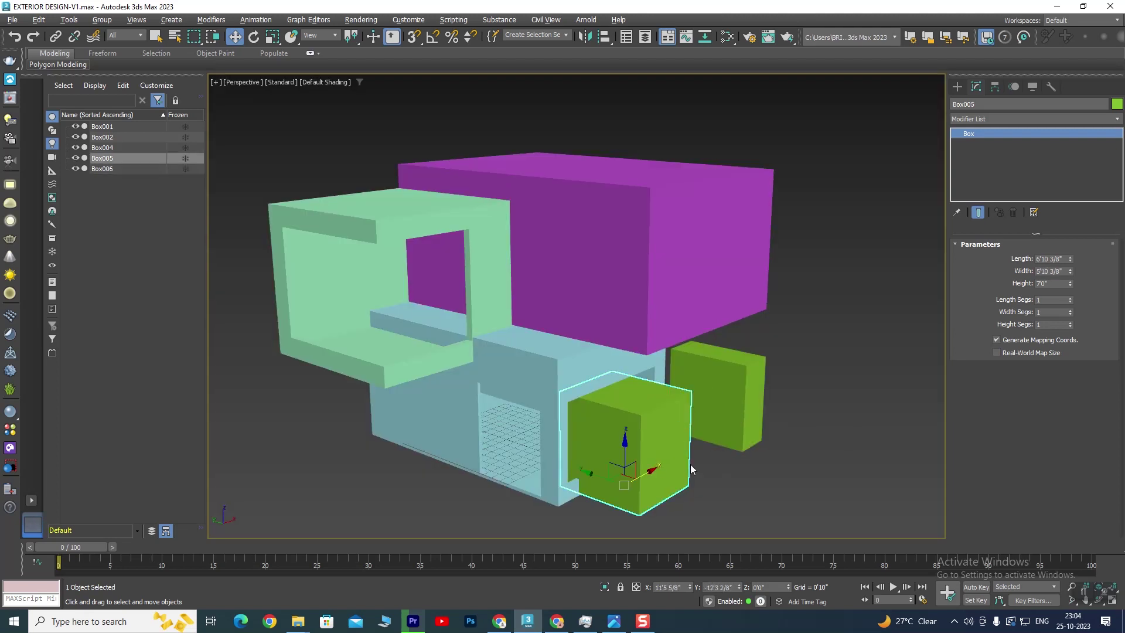
pyautogui.keyDown('ctrl'); pyautogui.click(749, 398); pyautogui.keyUp('ctrl')
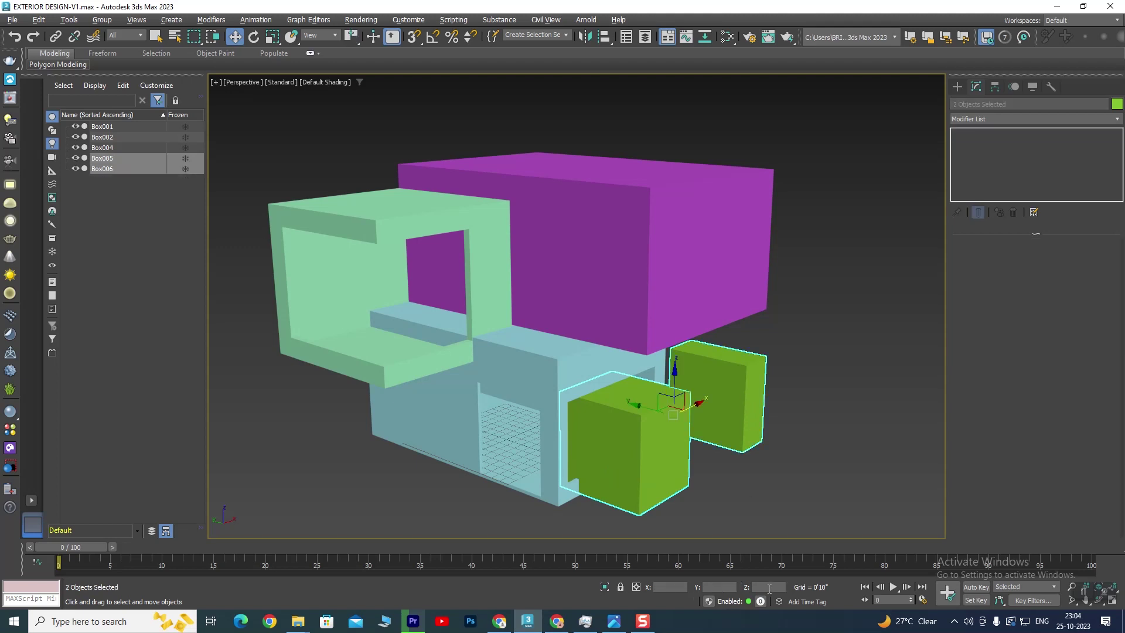
pyautogui.write("10'")
pyautogui.press('Return')
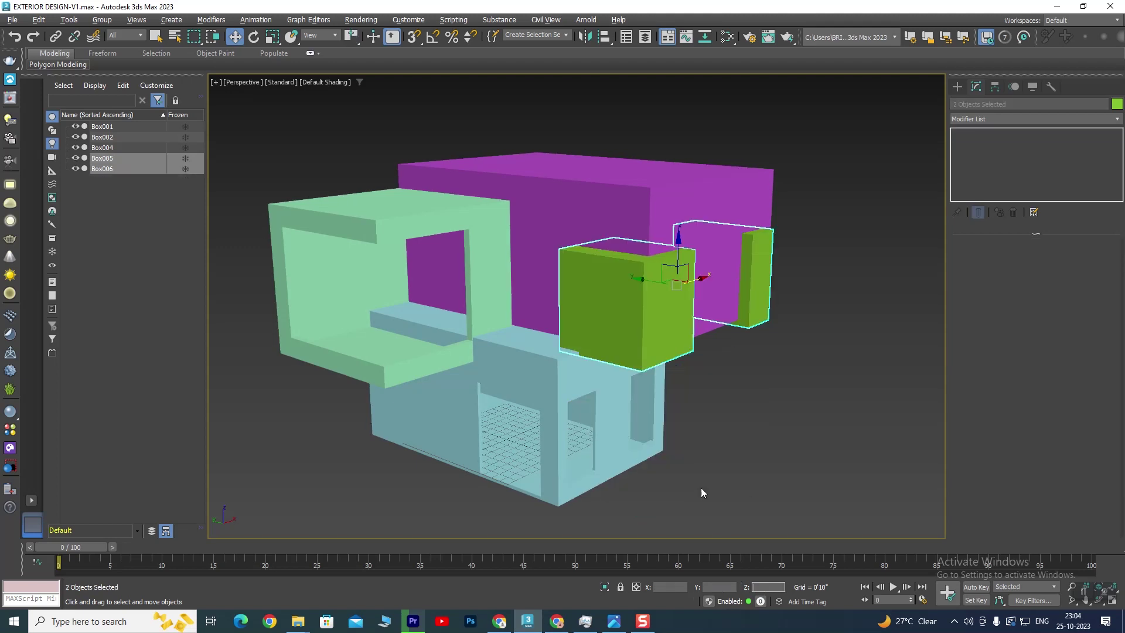
pyautogui.keyDown('alt'); pyautogui.moveTo(714, 388); pyautogui.dragTo(636, 295, button='middle'); pyautogui.keyUp('alt')
pyautogui.press('z')
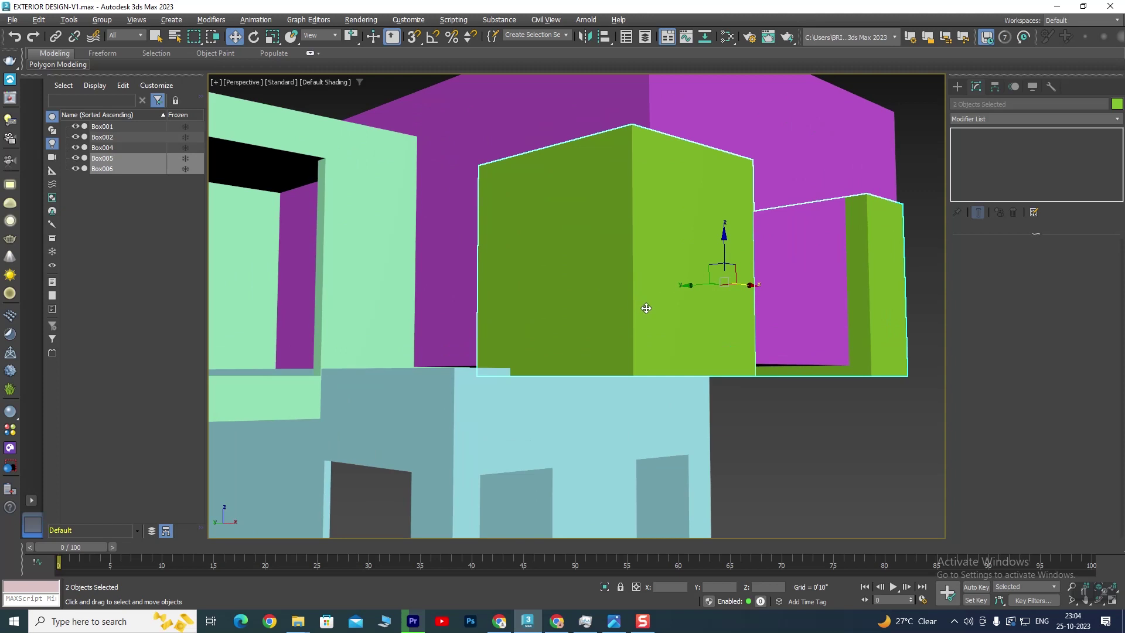
# Lift both green boxes slightly higher in the Front view, then view the reference photo.
pyautogui.hotkey('alt', 'w')
pyautogui.hotkey('alt', 'w')
pyautogui.scroll(-3, 644, 293)
pyautogui.scroll(2, 623, 368)
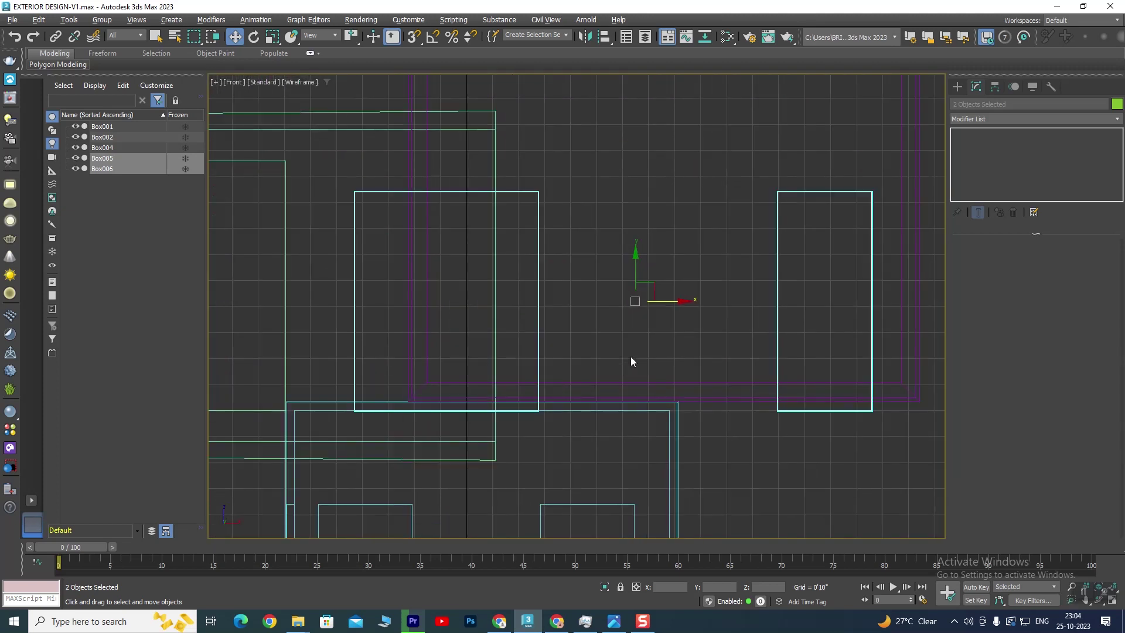
pyautogui.moveTo(635, 254); pyautogui.dragTo(642, 227)
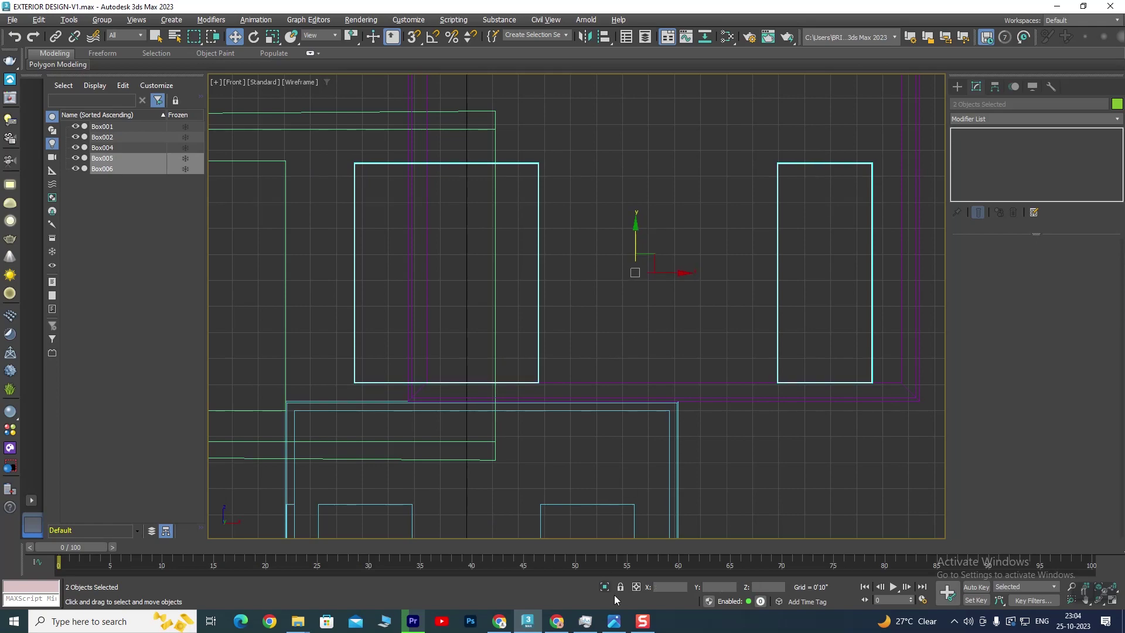
pyautogui.click(614, 620)
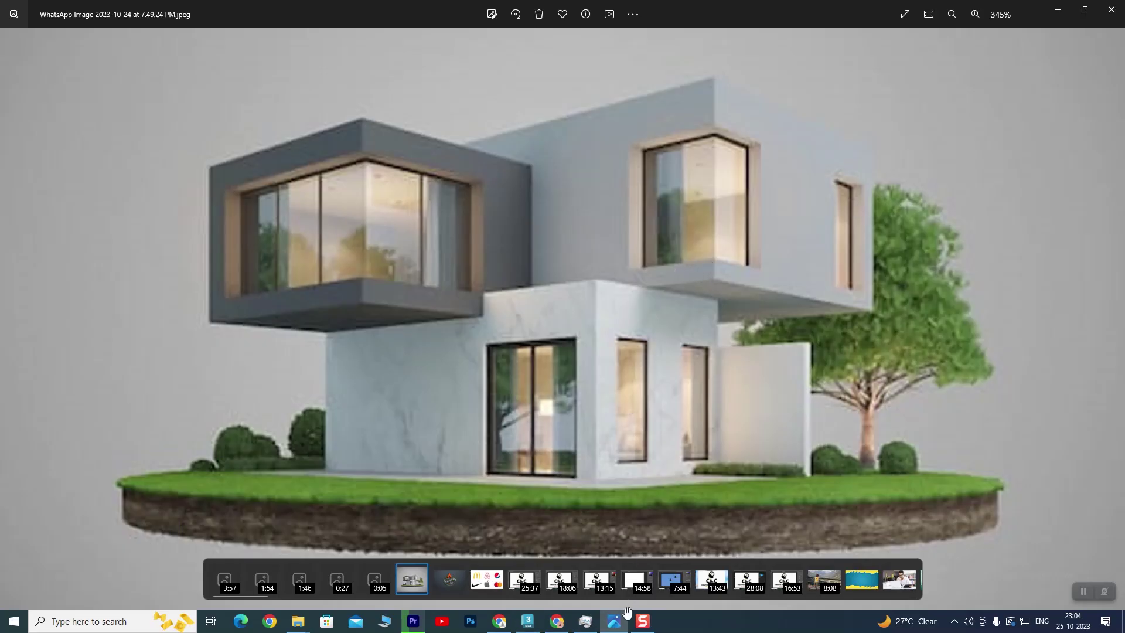
# Nudge Box005 and Box006 a bit higher and recheck them against the house photo.
pyautogui.click(529, 622)
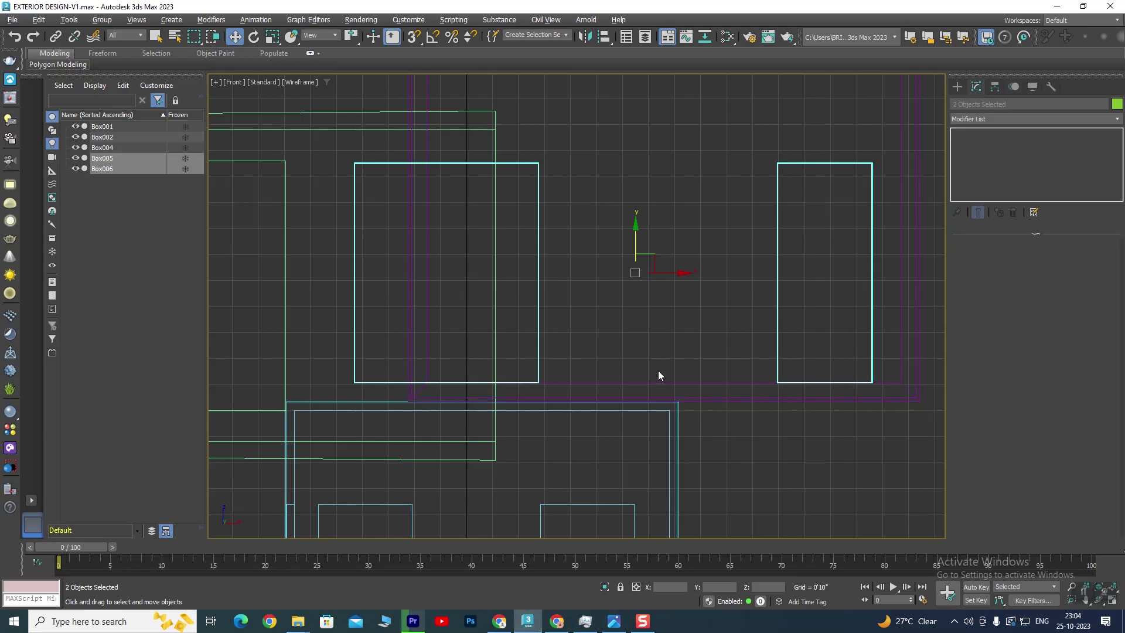
pyautogui.moveTo(635, 230); pyautogui.dragTo(647, 201)
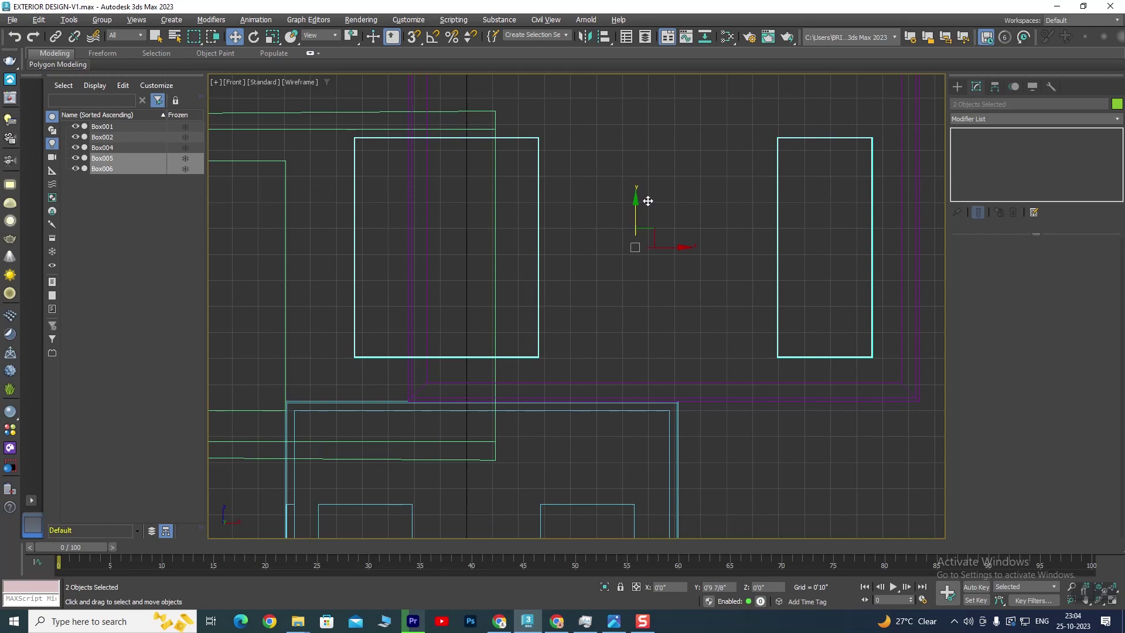
pyautogui.click(614, 621)
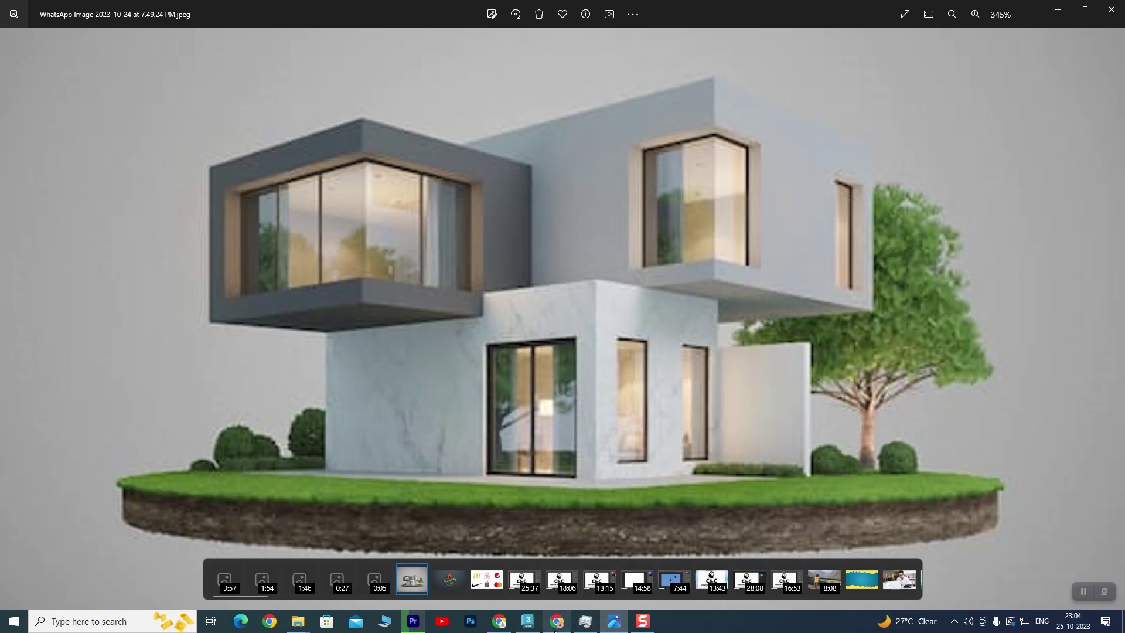
# Select the magenta upper box in the enlarged shaded perspective view.
pyautogui.click(530, 624)
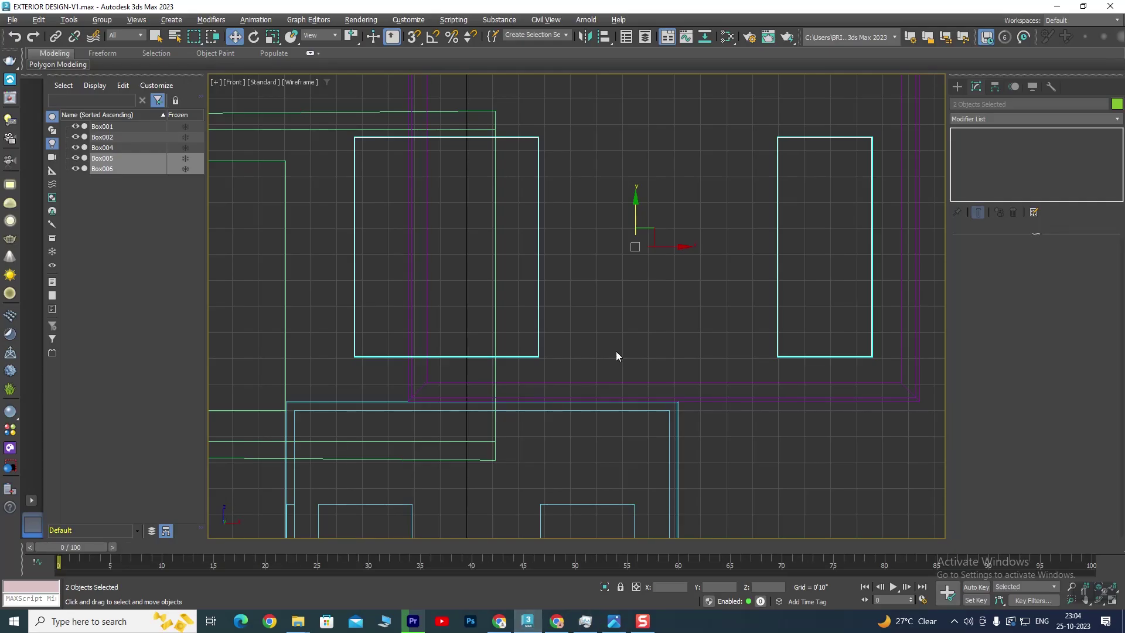
pyautogui.hotkey('alt', 'w')
pyautogui.hotkey('alt', 'w')
pyautogui.scroll(3, 652, 392)
pyautogui.moveTo(673, 407)
pyautogui.keyDown('alt'); pyautogui.mouseDown(button='middle')
pyautogui.moveTo(642, 428)
pyautogui.moveTo(680, 411)
pyautogui.mouseUp(button='middle'); pyautogui.keyUp('alt')
pyautogui.click(703, 363)
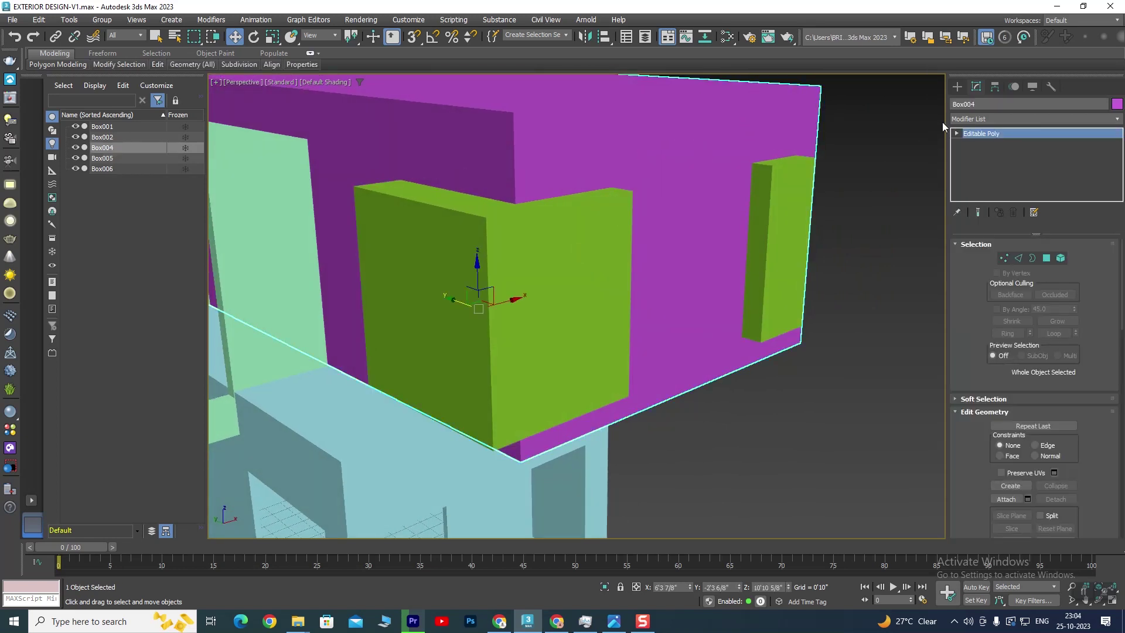
# Subtract both green cutter boxes from the magenta box with a ProBoolean.
pyautogui.click(956, 89)
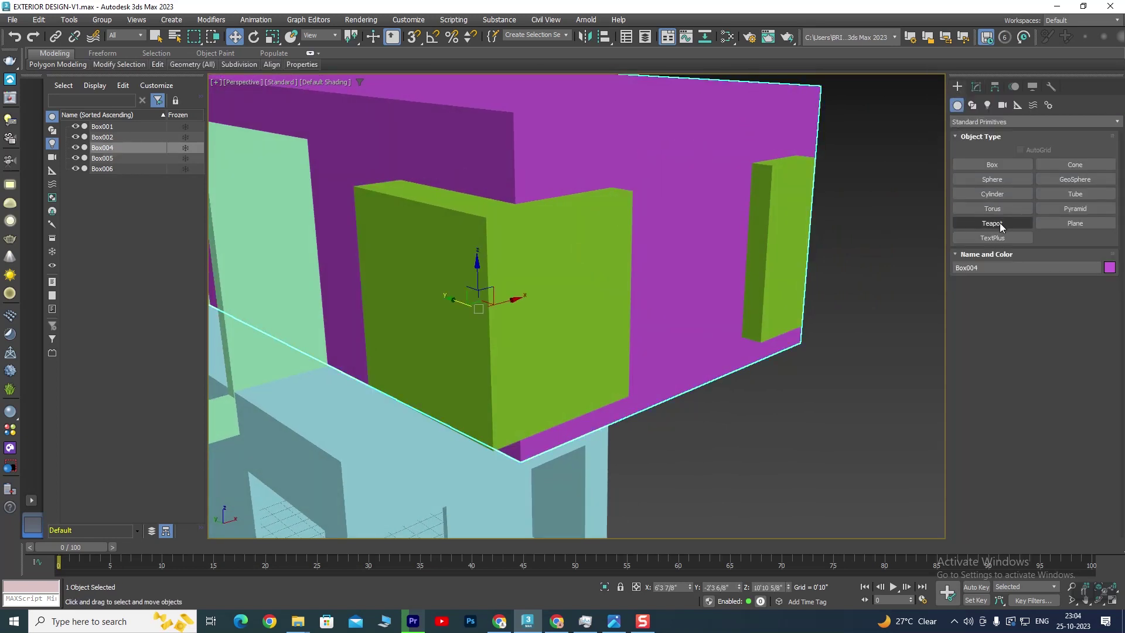
pyautogui.click(982, 124)
pyautogui.click(979, 154)
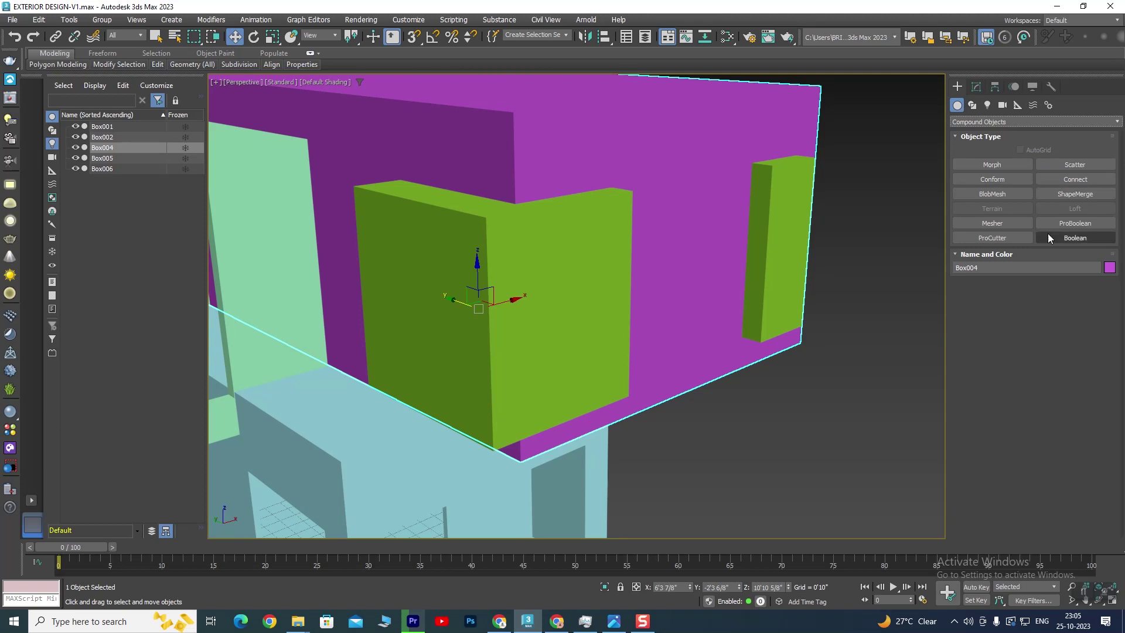
pyautogui.click(1074, 224)
pyautogui.click(1031, 297)
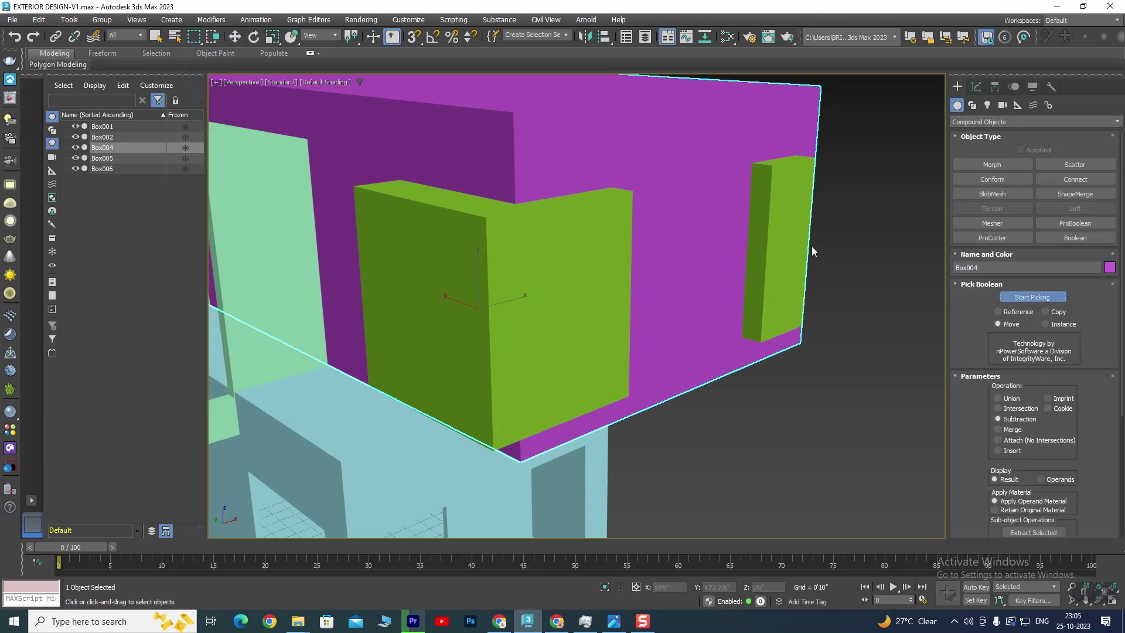
pyautogui.click(779, 234)
pyautogui.click(539, 277)
# Orbit around to inspect the cut openings, then stop picking cutters.
pyautogui.moveTo(540, 276)
pyautogui.keyDown('alt'); pyautogui.mouseDown(button='middle')
pyautogui.moveTo(579, 398)
pyautogui.moveTo(722, 381)
pyautogui.moveTo(707, 396)
pyautogui.moveTo(676, 334)
pyautogui.mouseUp(button='middle'); pyautogui.keyUp('alt')
pyautogui.scroll(-5, 645, 328)
pyautogui.moveTo(602, 321)
pyautogui.keyDown('alt'); pyautogui.mouseDown(button='middle')
pyautogui.moveTo(728, 351)
pyautogui.moveTo(547, 377)
pyautogui.moveTo(664, 363)
pyautogui.moveTo(711, 344)
pyautogui.moveTo(796, 361)
pyautogui.moveTo(682, 352)
pyautogui.moveTo(685, 381)
pyautogui.moveTo(799, 314)
pyautogui.moveTo(602, 309)
pyautogui.moveTo(502, 269)
pyautogui.moveTo(610, 326)
pyautogui.moveTo(648, 322)
pyautogui.moveTo(617, 230)
pyautogui.moveTo(611, 312)
pyautogui.moveTo(688, 335)
pyautogui.moveTo(715, 330)
pyautogui.moveTo(683, 326)
pyautogui.moveTo(785, 364)
pyautogui.moveTo(508, 262)
pyautogui.mouseUp(button='middle'); pyautogui.keyUp('alt')
pyautogui.scroll(3, 674, 304)
pyautogui.scroll(5, 785, 364)
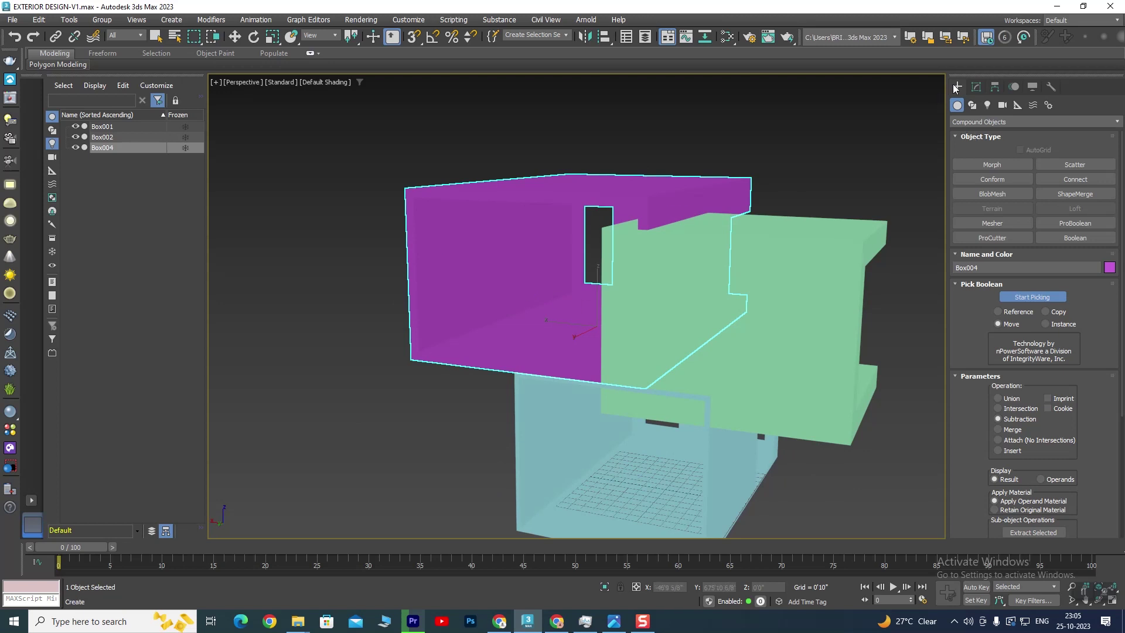
pyautogui.click(1020, 297)
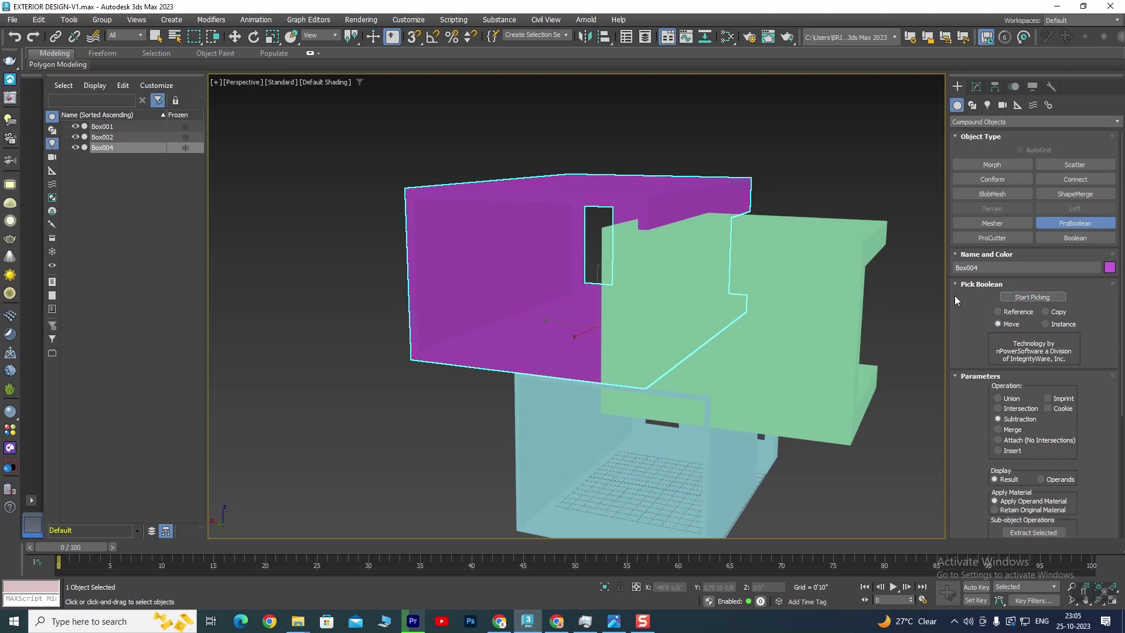
# Return to Standard Primitives box creation in the zoomed-out four-view layout.
pyautogui.click(969, 121)
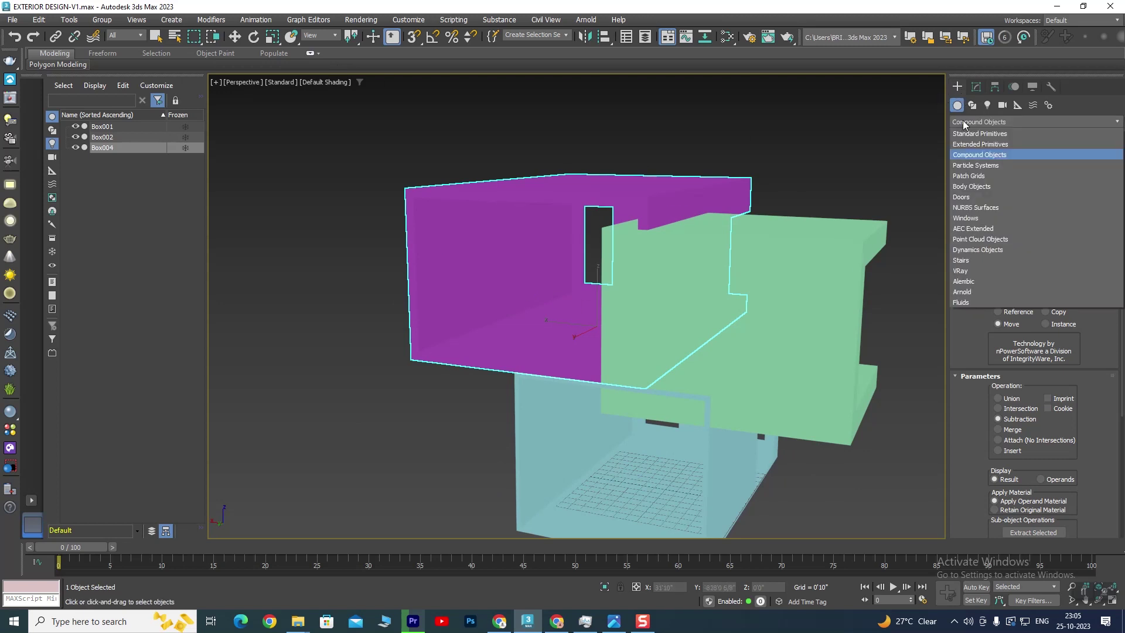
pyautogui.click(970, 134)
pyautogui.click(994, 165)
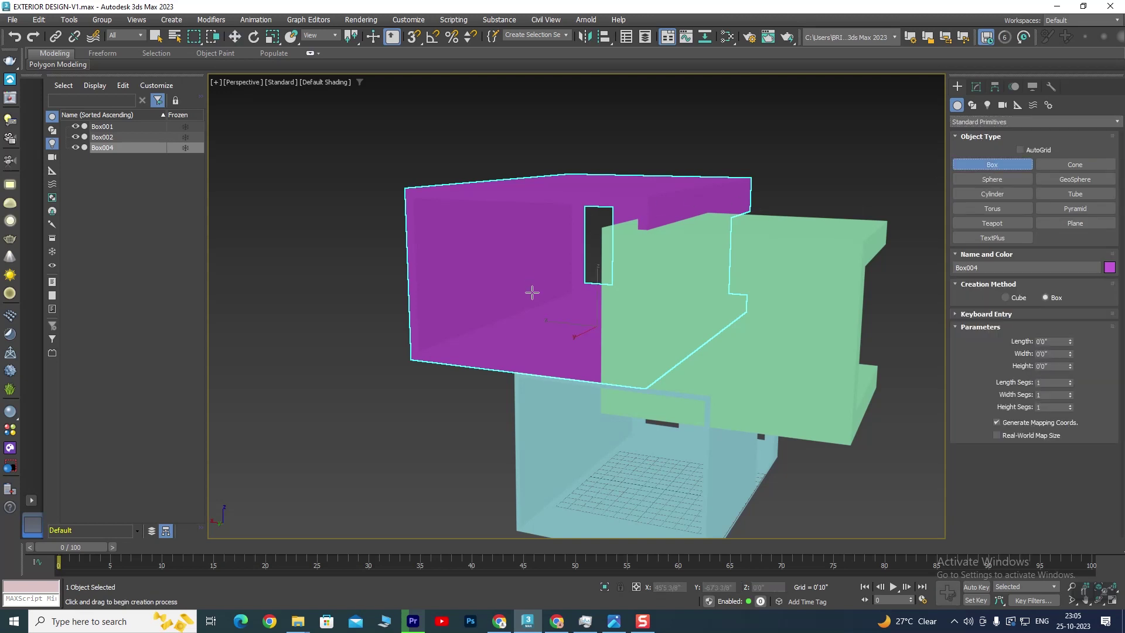
pyautogui.hotkey('alt', 'w')
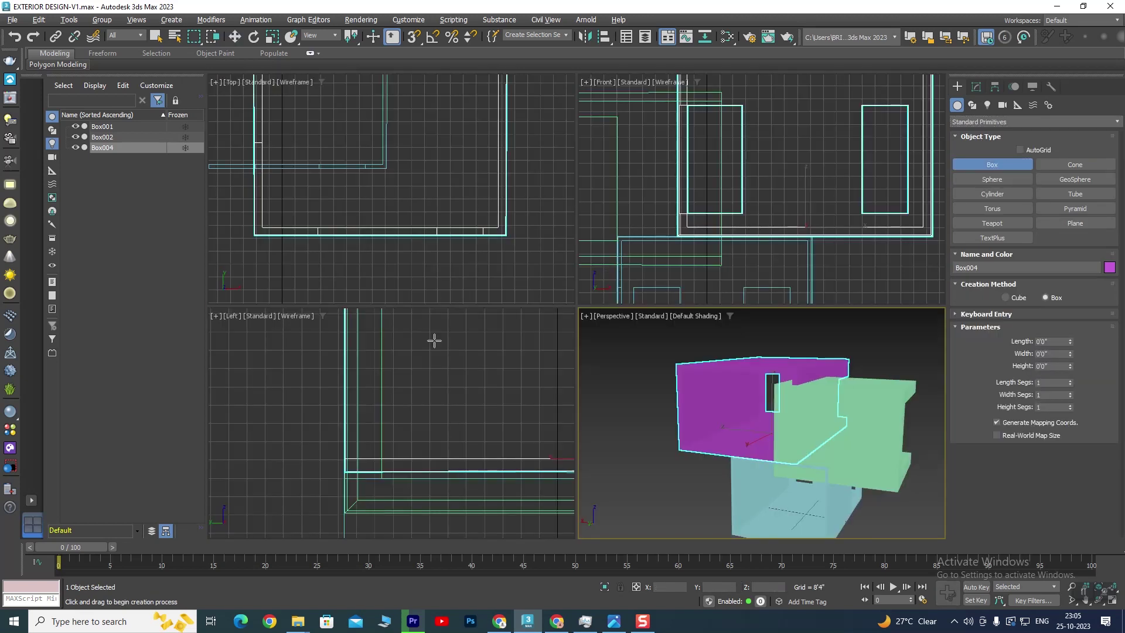
pyautogui.scroll(-2, 434, 340)
pyautogui.scroll(-2, 410, 418)
pyautogui.scroll(-2, 402, 415)
pyautogui.scroll(-3, 807, 185)
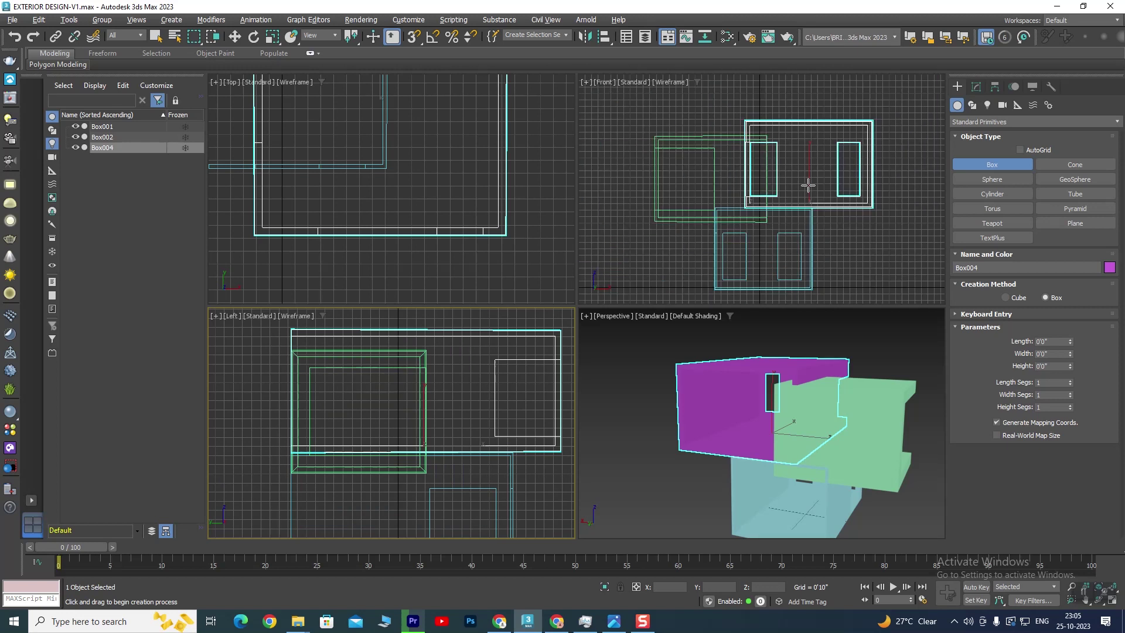
pyautogui.scroll(-2, 808, 185)
pyautogui.scroll(2, 743, 216)
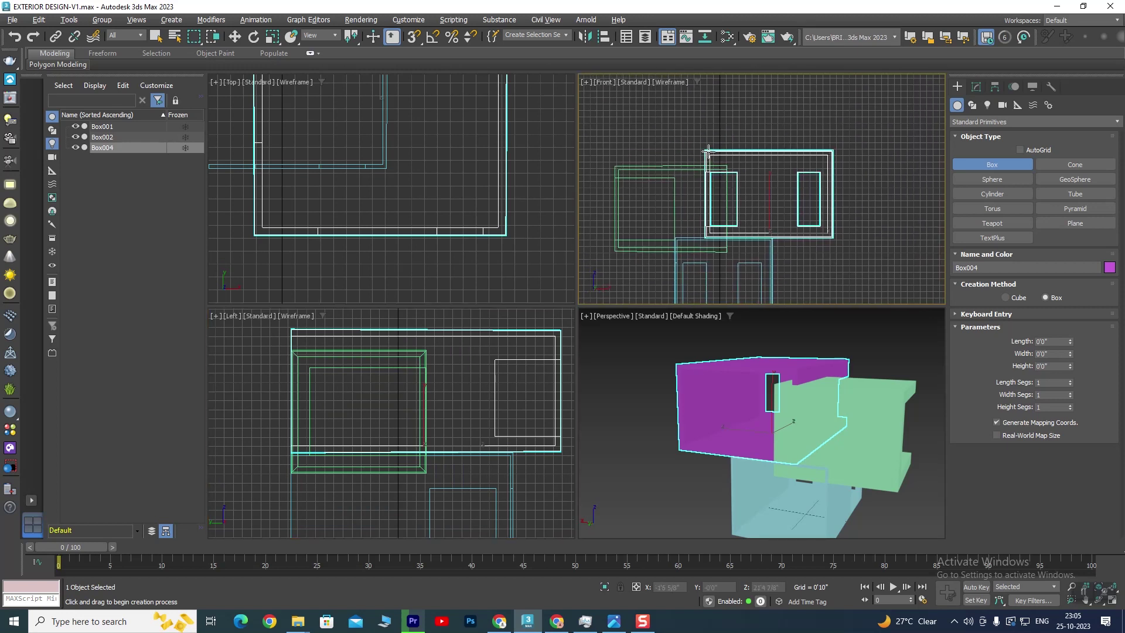
# Draw a thin slab box and move it to the magenta box's left end.
pyautogui.moveTo(707, 150); pyautogui.dragTo(830, 236)
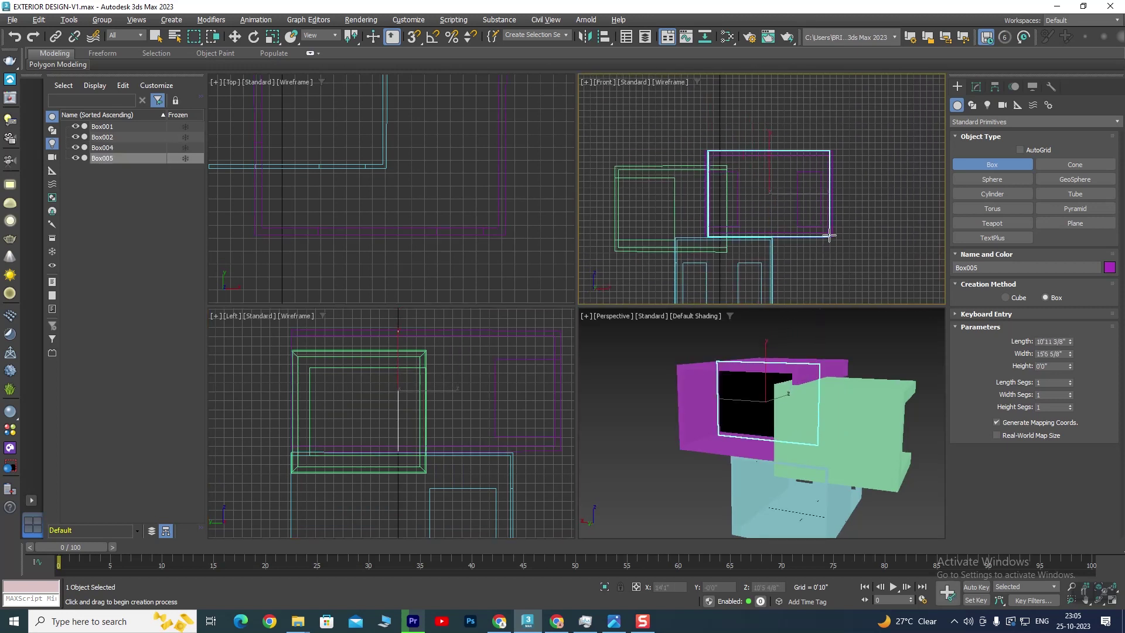
pyautogui.click(755, 341)
pyautogui.hotkey('alt', 'w')
pyautogui.keyDown('alt'); pyautogui.moveTo(755, 340); pyautogui.dragTo(594, 229, button='middle'); pyautogui.keyUp('alt')
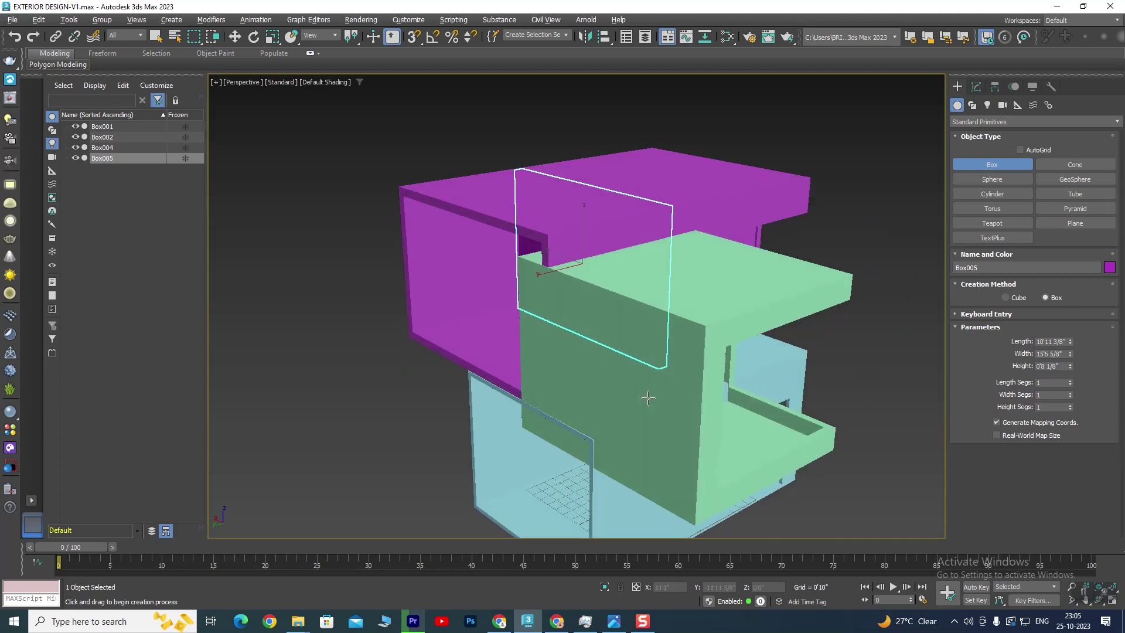
pyautogui.press('w')
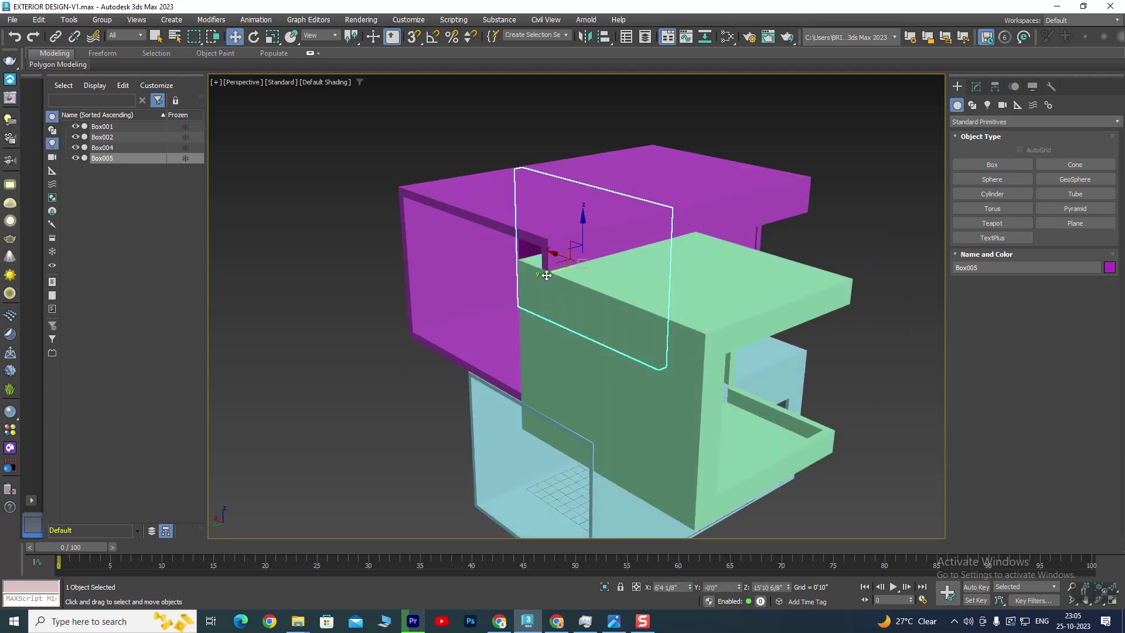
pyautogui.moveTo(546, 274); pyautogui.dragTo(435, 322)
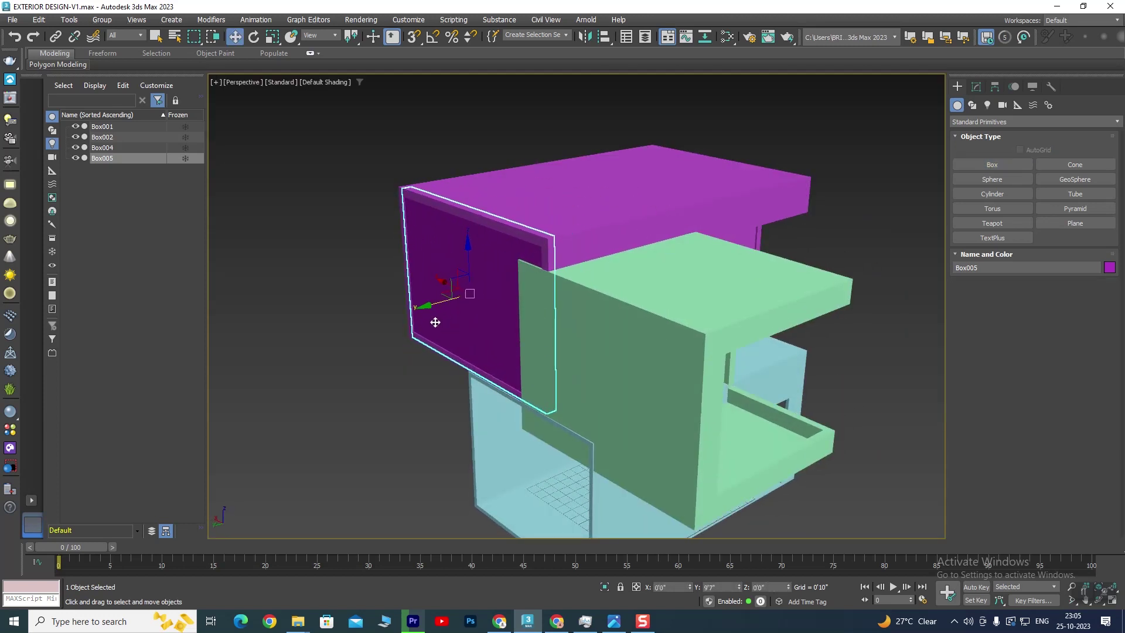
pyautogui.moveTo(435, 322)
pyautogui.keyDown('alt'); pyautogui.mouseDown(button='middle')
pyautogui.moveTo(684, 385)
pyautogui.moveTo(757, 372)
pyautogui.mouseUp(button='middle'); pyautogui.keyUp('alt')
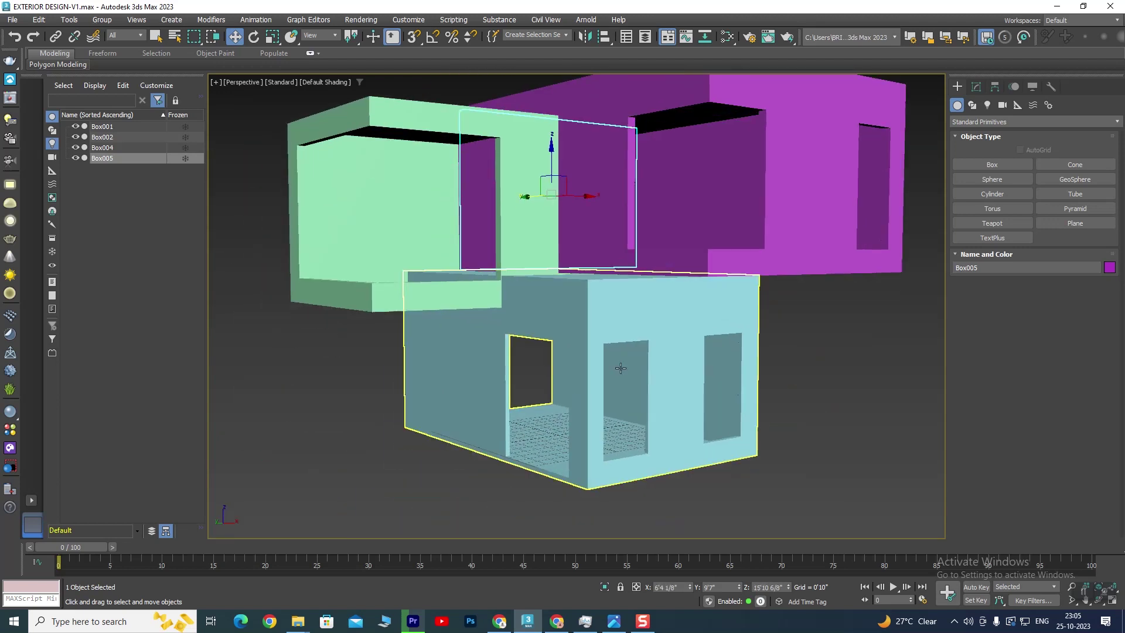
# In the Front view, draw a thin box over the cyan lower box's front.
pyautogui.hotkey('alt', 'w')
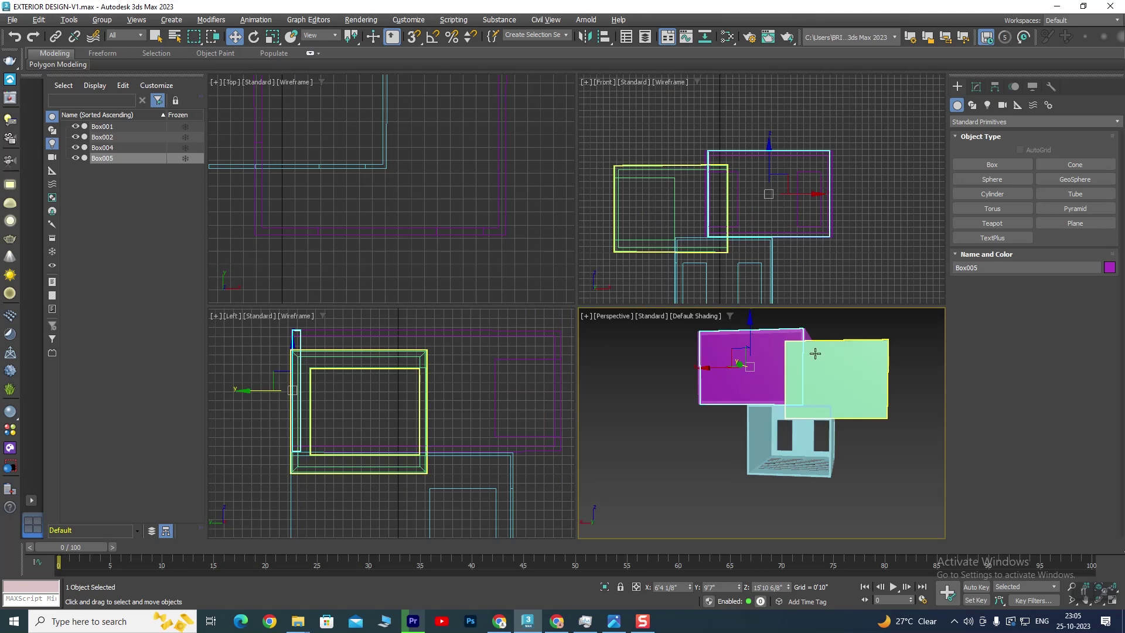
pyautogui.hotkey('alt', 'w')
pyautogui.moveTo(671, 382); pyautogui.dragTo(729, 339, button='middle')
pyautogui.click(728, 340)
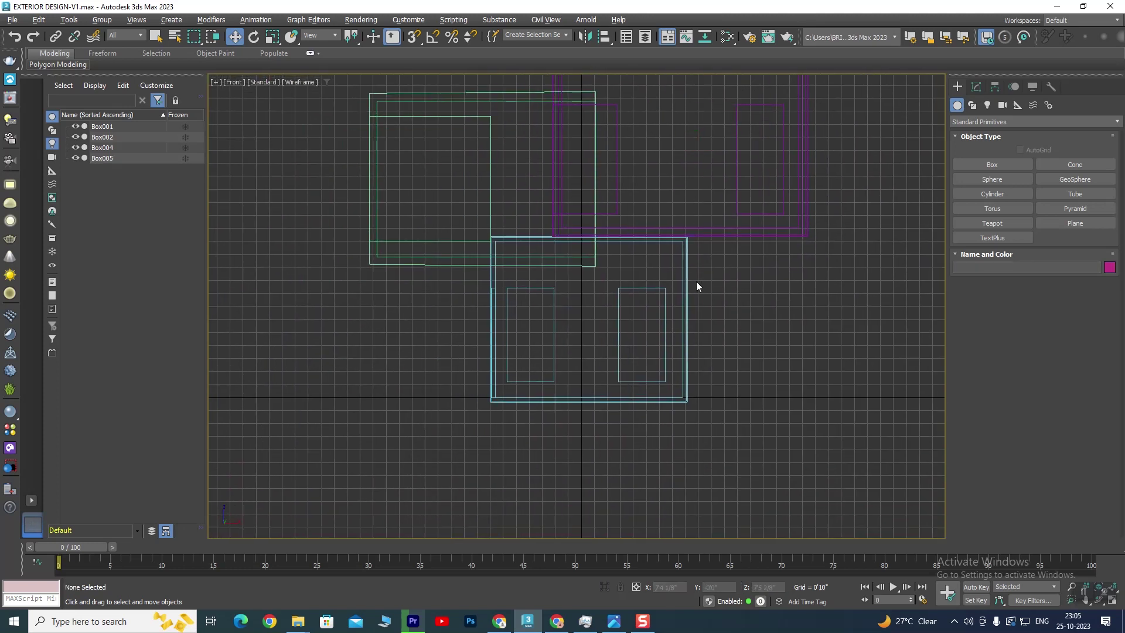
pyautogui.click(985, 167)
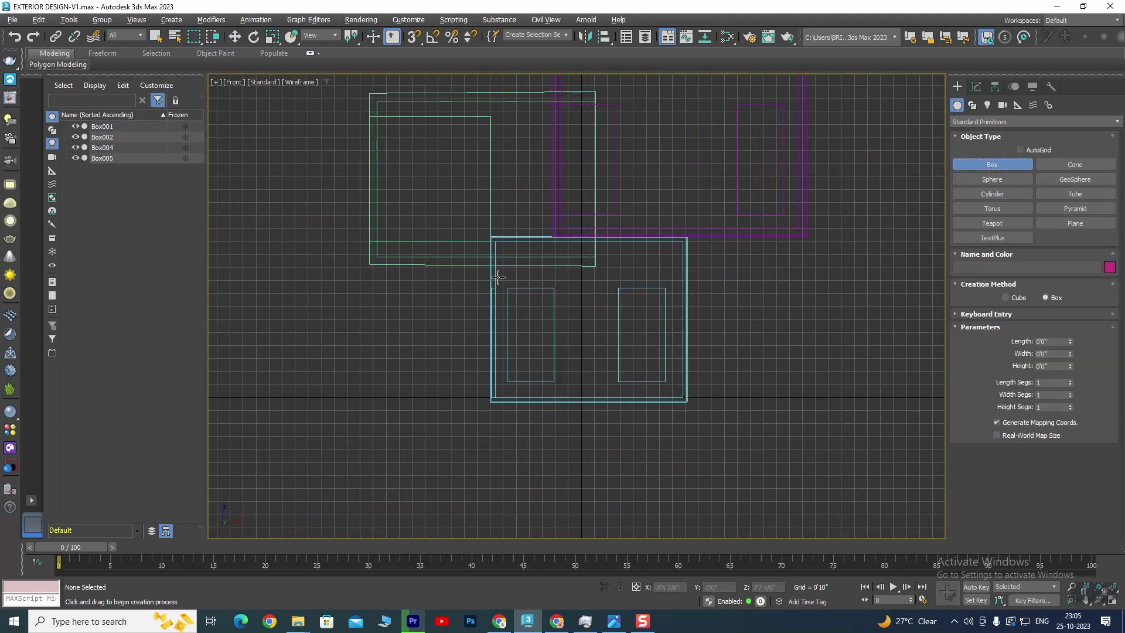
pyautogui.moveTo(492, 238); pyautogui.dragTo(684, 402)
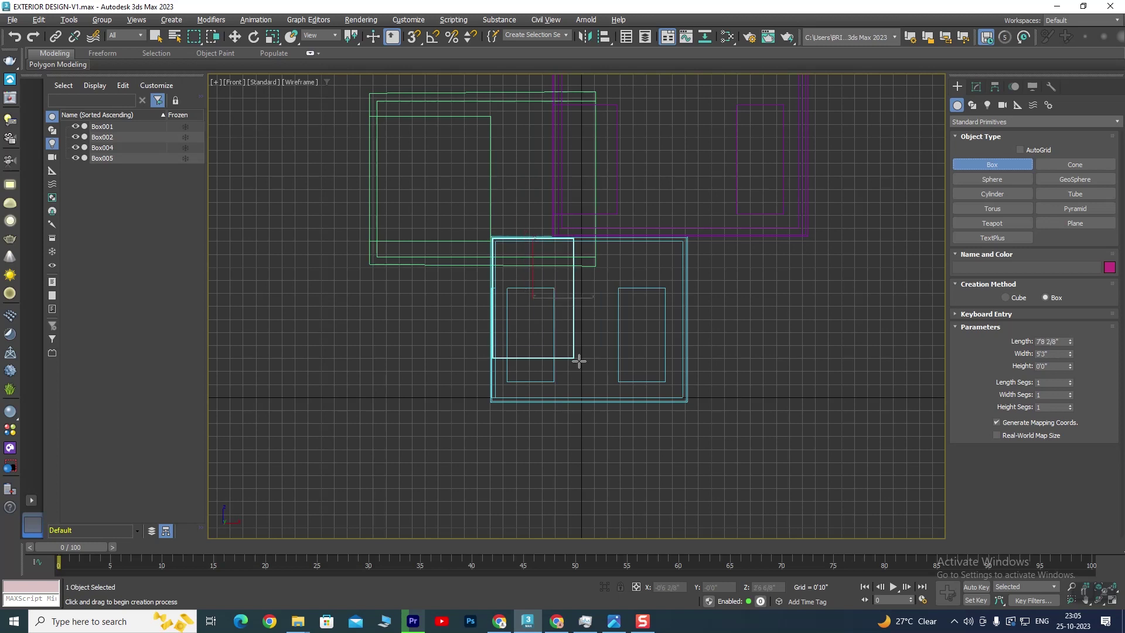
pyautogui.click(686, 398)
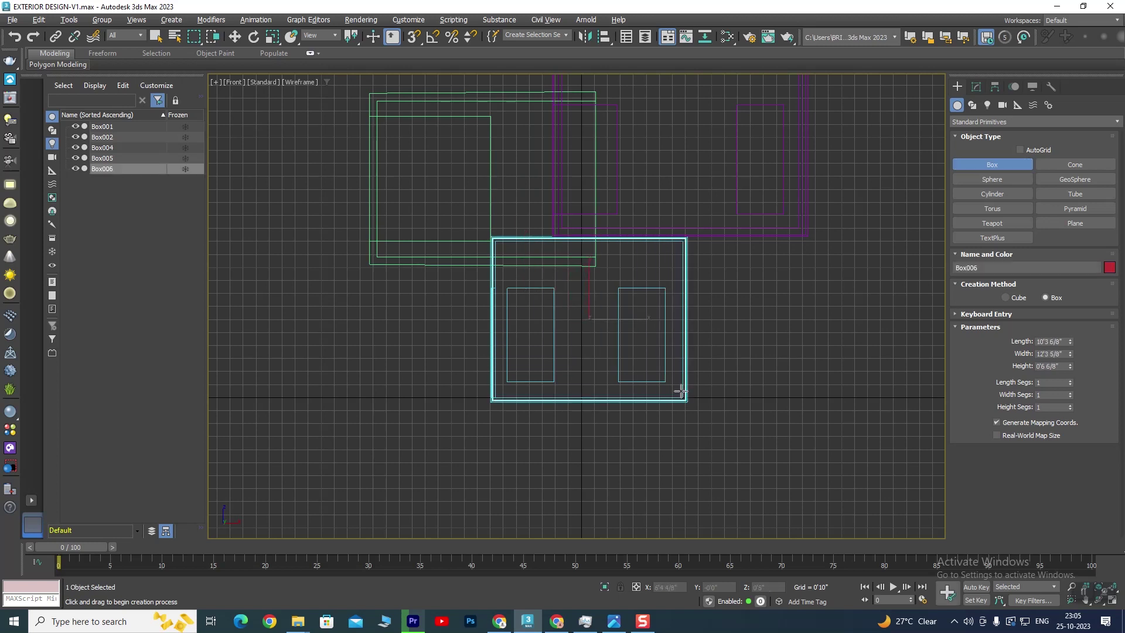
# Move the red panel back inside the cyan lower box.
pyautogui.hotkey('alt', 'w')
pyautogui.press('w')
pyautogui.scroll(3, 746, 470)
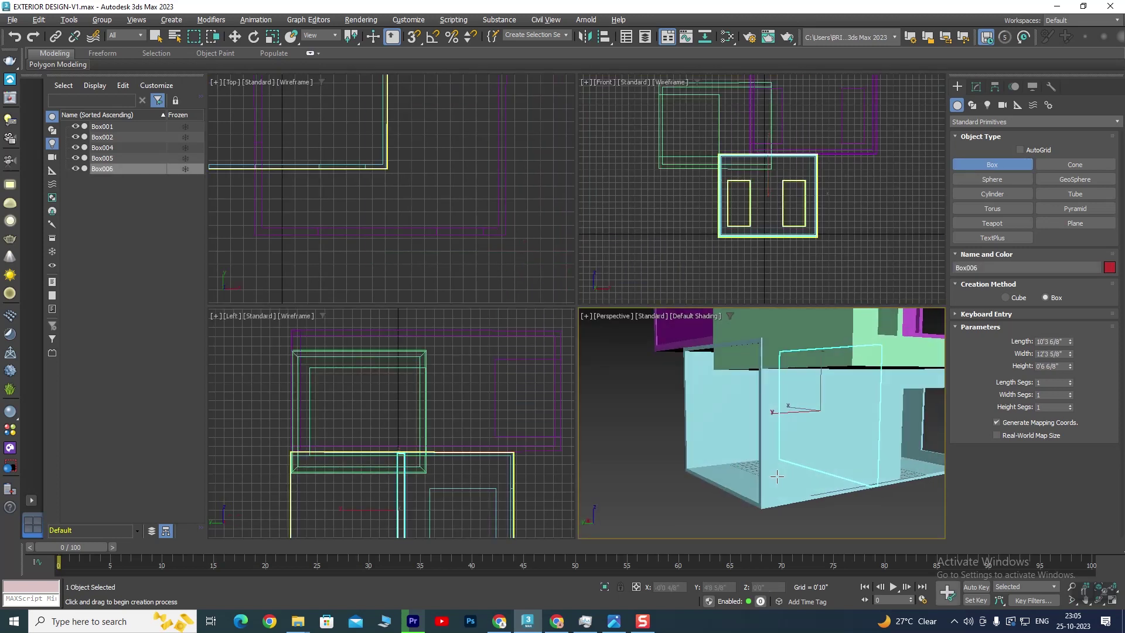
pyautogui.scroll(2, 796, 451)
pyautogui.moveTo(795, 451); pyautogui.dragTo(703, 442)
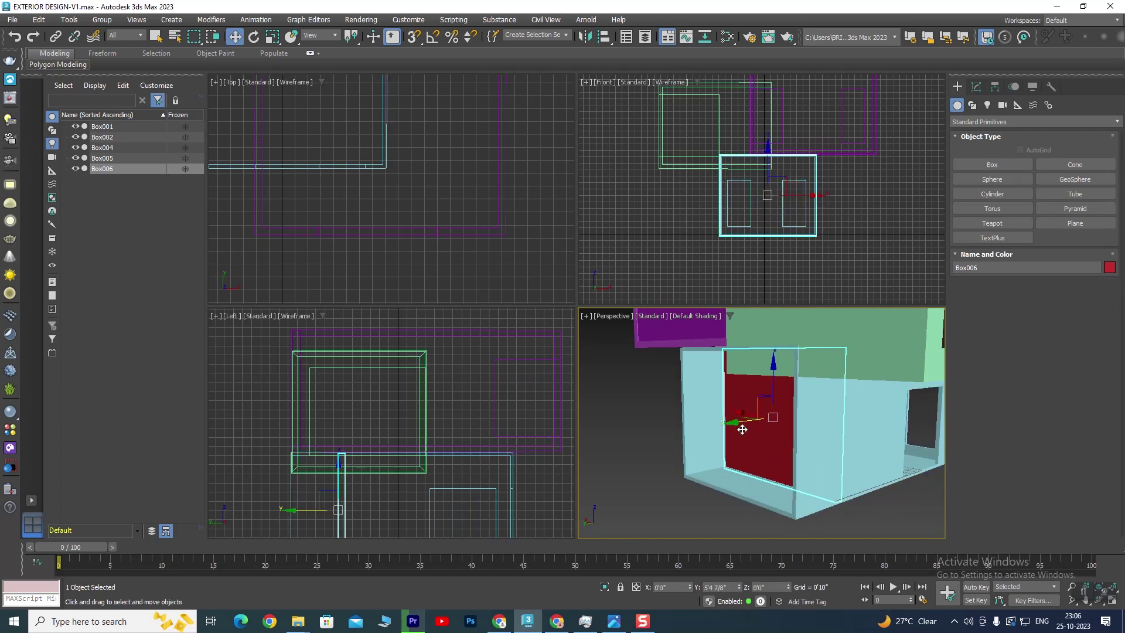
# Check the result in perspective, then view the reference house photo.
pyautogui.hotkey('alt', 'w')
pyautogui.scroll(3, 697, 454)
pyautogui.scroll(3, 662, 442)
pyautogui.scroll(-5, 663, 443)
pyautogui.scroll(1, 651, 398)
pyautogui.scroll(-1, 642, 363)
pyautogui.scroll(-1, 637, 351)
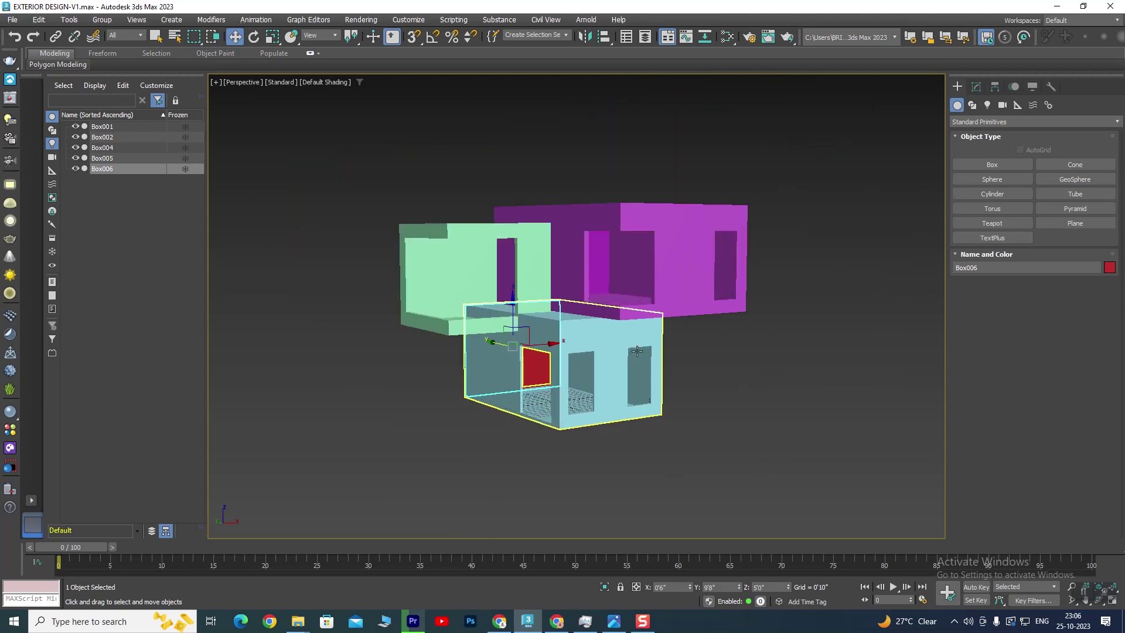
pyautogui.click(614, 621)
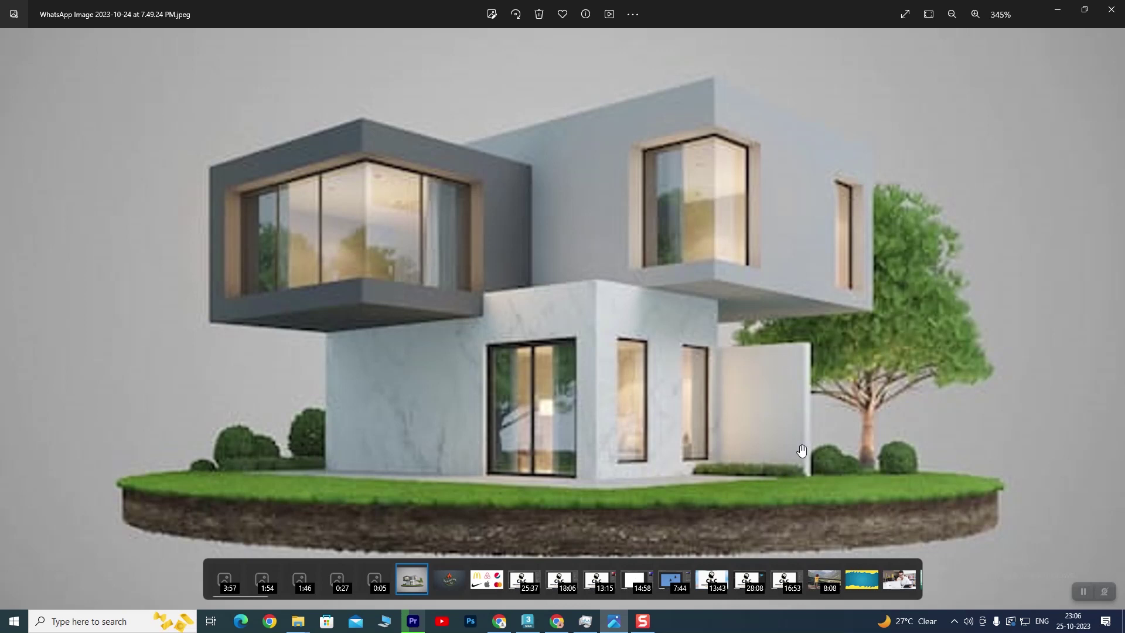
# Return to the enlarged perspective view and save the scene.
pyautogui.click(527, 621)
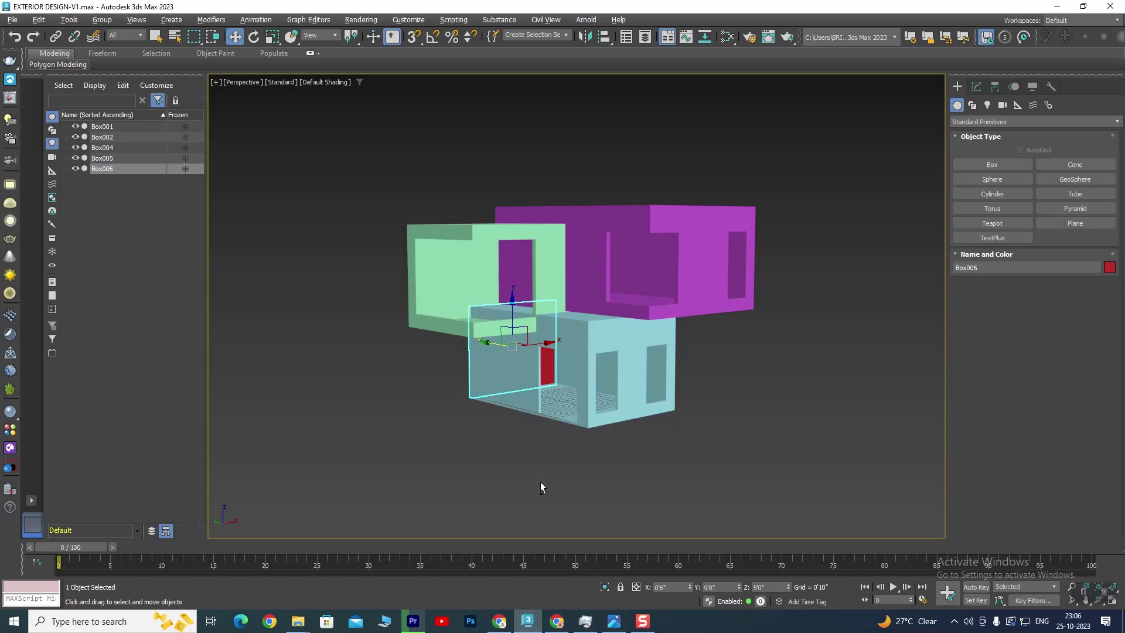
pyautogui.hotkey('alt', 'w')
pyautogui.scroll(3, 570, 377)
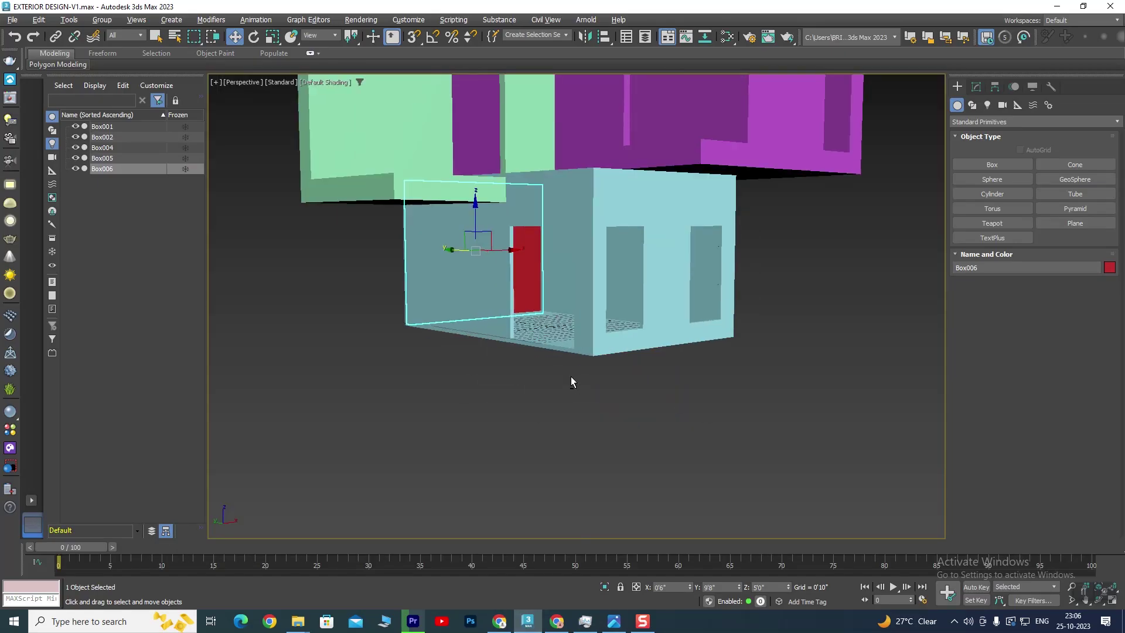
pyautogui.scroll(2, 577, 384)
pyautogui.scroll(3, 631, 425)
pyautogui.scroll(2, 627, 417)
pyautogui.hotkey('ctrl', 's')
# Convert the cyan ProBoolean lower box, Box001, to an Editable Poly.
pyautogui.click(610, 337)
pyautogui.scroll(3, 627, 407)
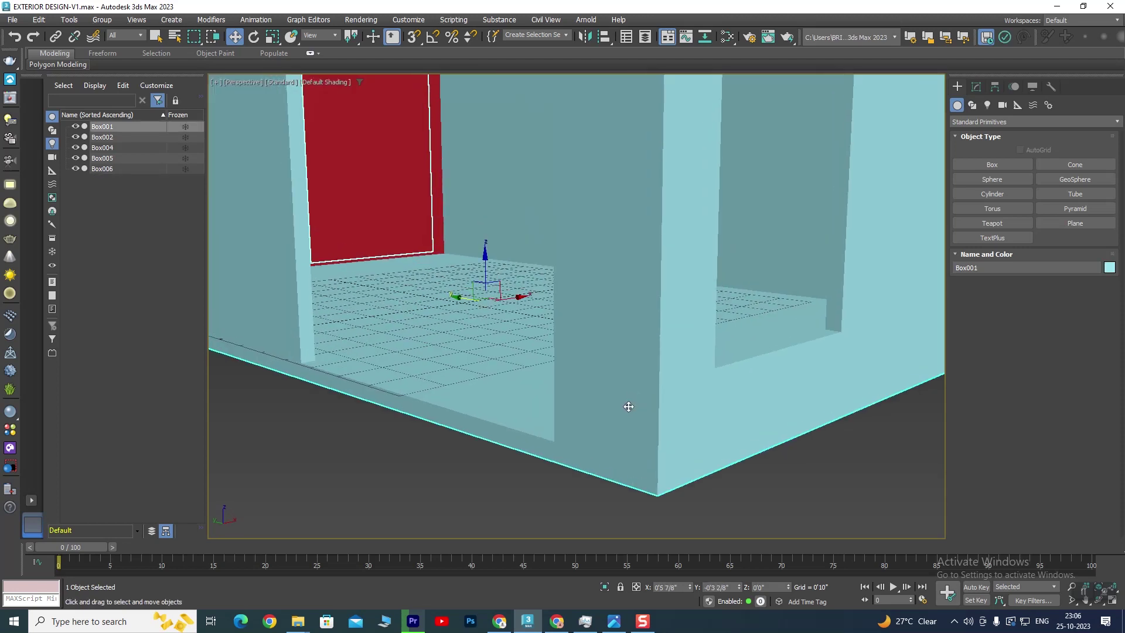
pyautogui.scroll(2, 631, 417)
pyautogui.scroll(2, 631, 418)
pyautogui.click(976, 86)
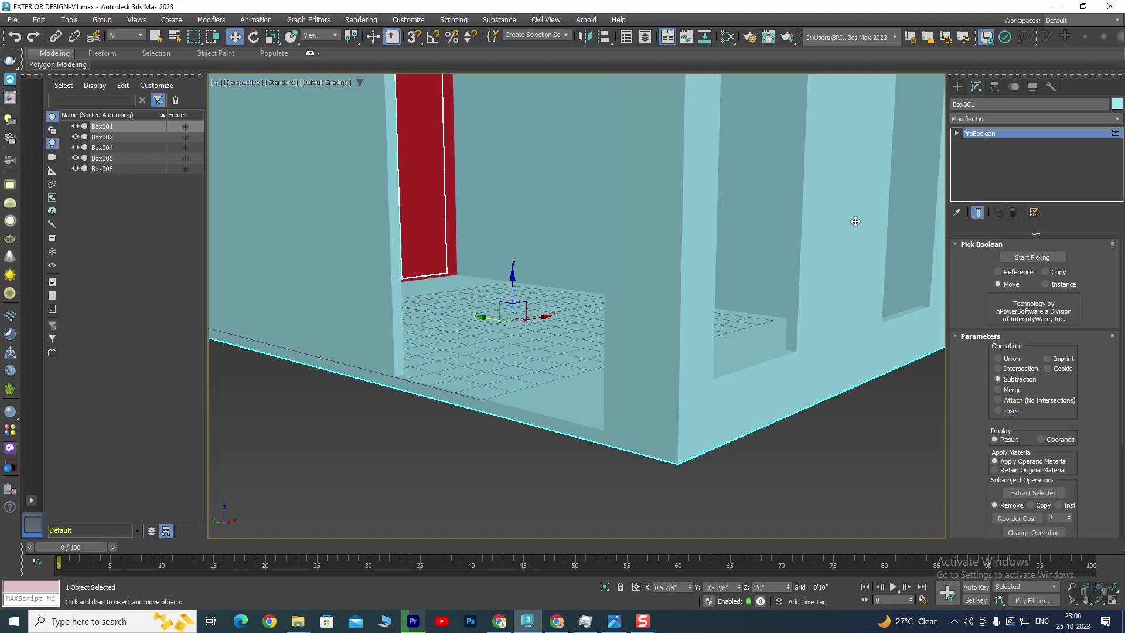
pyautogui.rightClick(654, 439)
pyautogui.moveTo(694, 584)
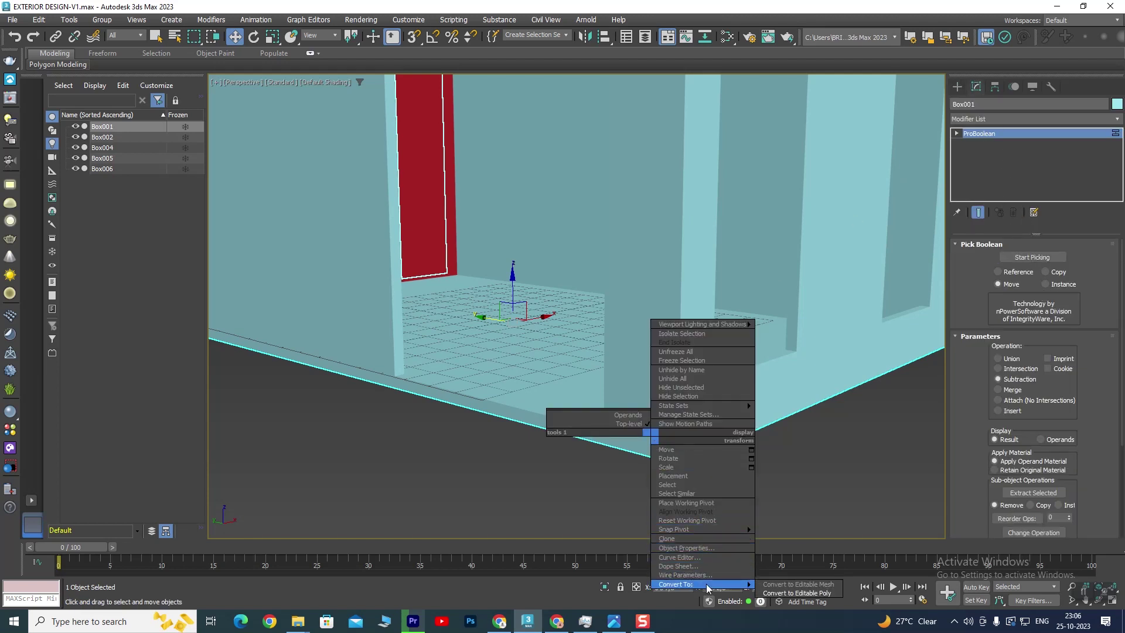
pyautogui.click(803, 593)
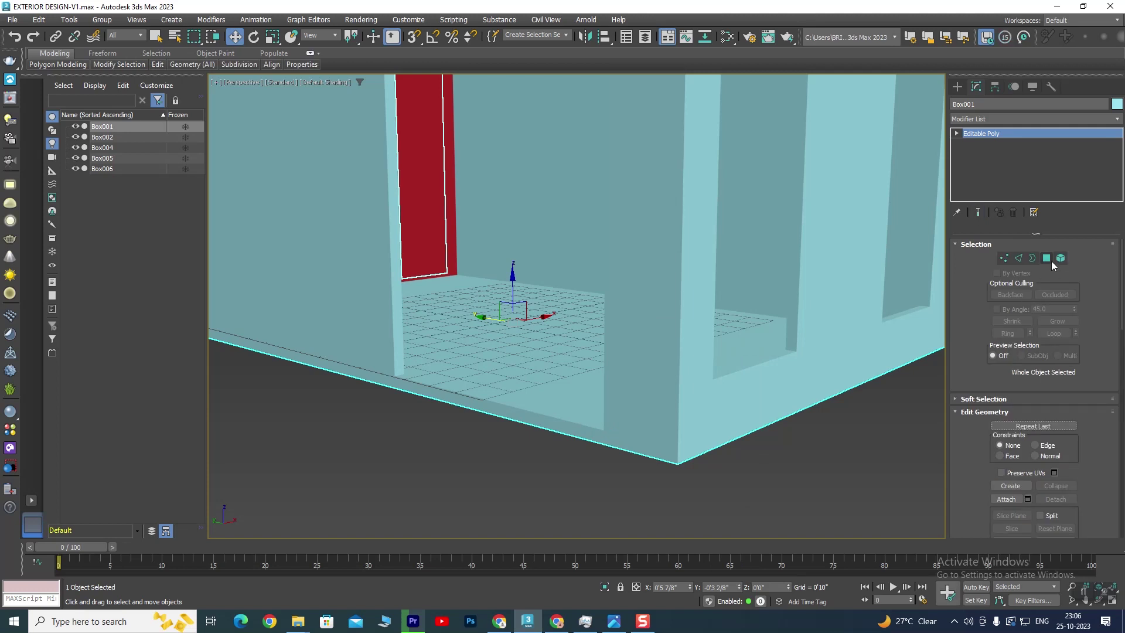
# Select Box001's front wall polygon and orbit to view the red side wall.
pyautogui.click(1047, 260)
pyautogui.click(546, 422)
pyautogui.scroll(-3, 542, 424)
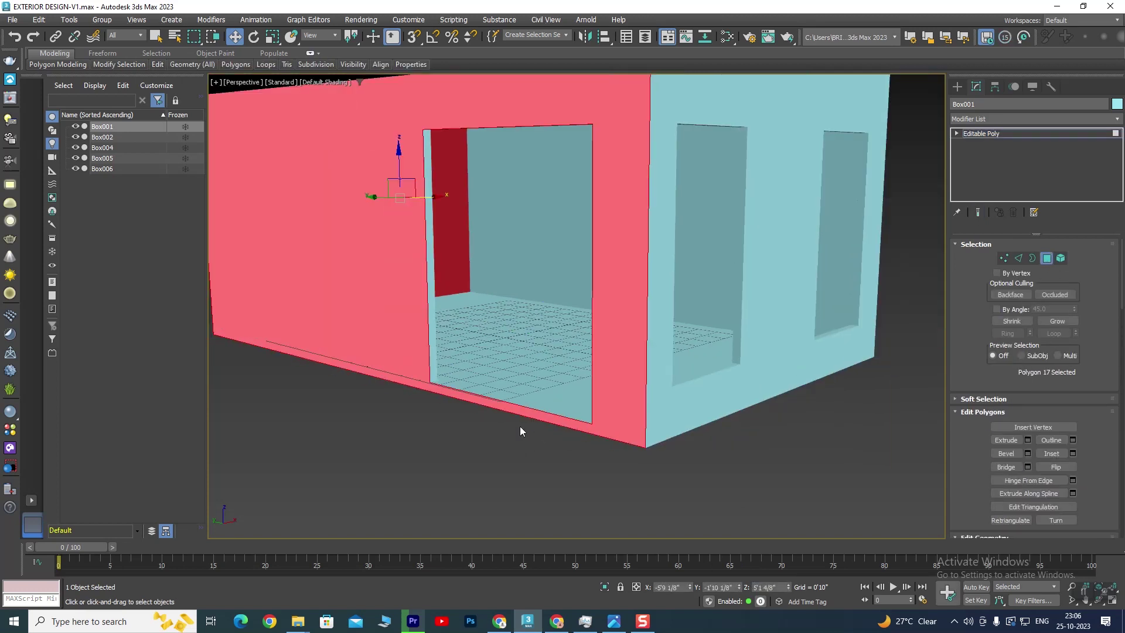
pyautogui.scroll(4, 583, 430)
pyautogui.moveTo(582, 431)
pyautogui.mouseDown(button='middle')
pyautogui.moveTo(506, 412)
pyautogui.moveTo(535, 395)
pyautogui.mouseUp(button='middle')
pyautogui.moveTo(377, 444)
pyautogui.keyDown('alt'); pyautogui.mouseDown(button='middle')
pyautogui.moveTo(646, 362)
pyautogui.moveTo(562, 389)
pyautogui.moveTo(508, 385)
pyautogui.mouseUp(button='middle'); pyautogui.keyUp('alt')
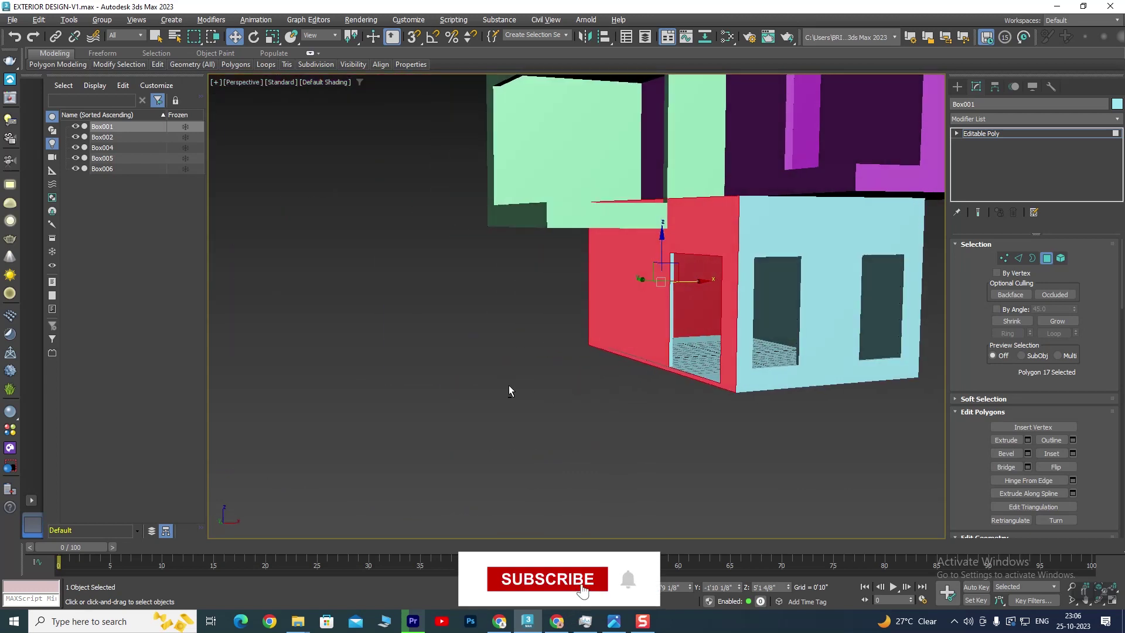
pyautogui.scroll(3, 508, 385)
pyautogui.scroll(2, 546, 269)
pyautogui.scroll(-4, 546, 269)
pyautogui.keyDown('alt'); pyautogui.moveTo(585, 339); pyautogui.dragTo(648, 413, button='middle'); pyautogui.keyUp('alt')
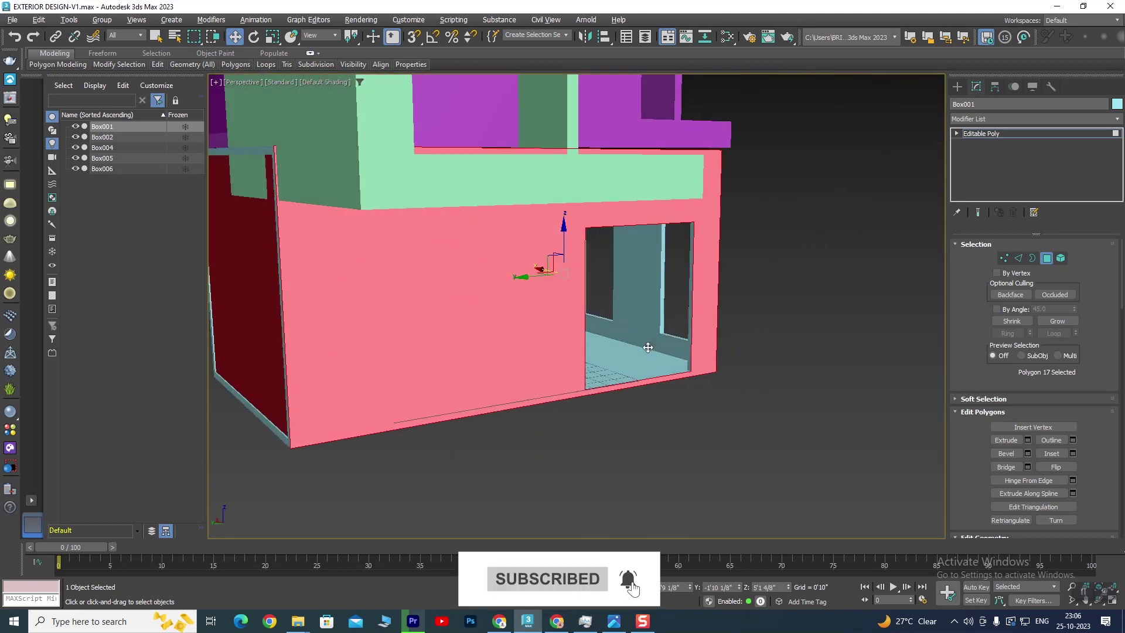
# Reorient to a lower, closer angle and select the right wall polygon instead.
pyautogui.click(720, 407)
pyautogui.keyDown('alt'); pyautogui.moveTo(720, 407); pyautogui.dragTo(658, 418, button='middle'); pyautogui.keyUp('alt')
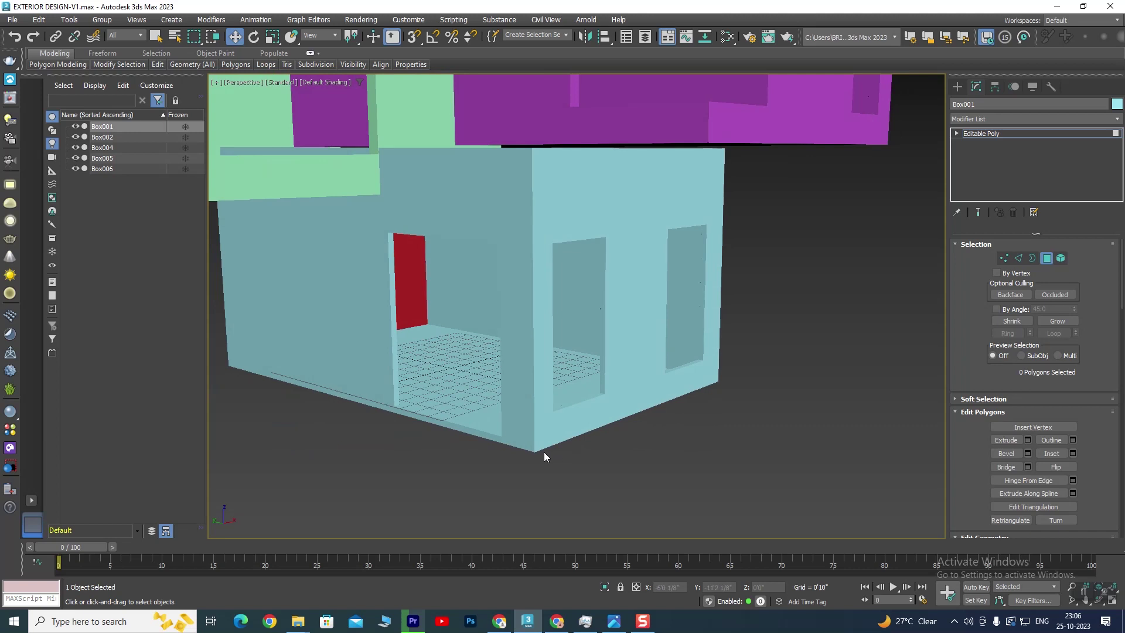
pyautogui.scroll(3, 601, 401)
pyautogui.scroll(2, 556, 368)
pyautogui.keyDown('alt'); pyautogui.moveTo(556, 369); pyautogui.dragTo(588, 389, button='middle'); pyautogui.keyUp('alt')
pyautogui.click(621, 378)
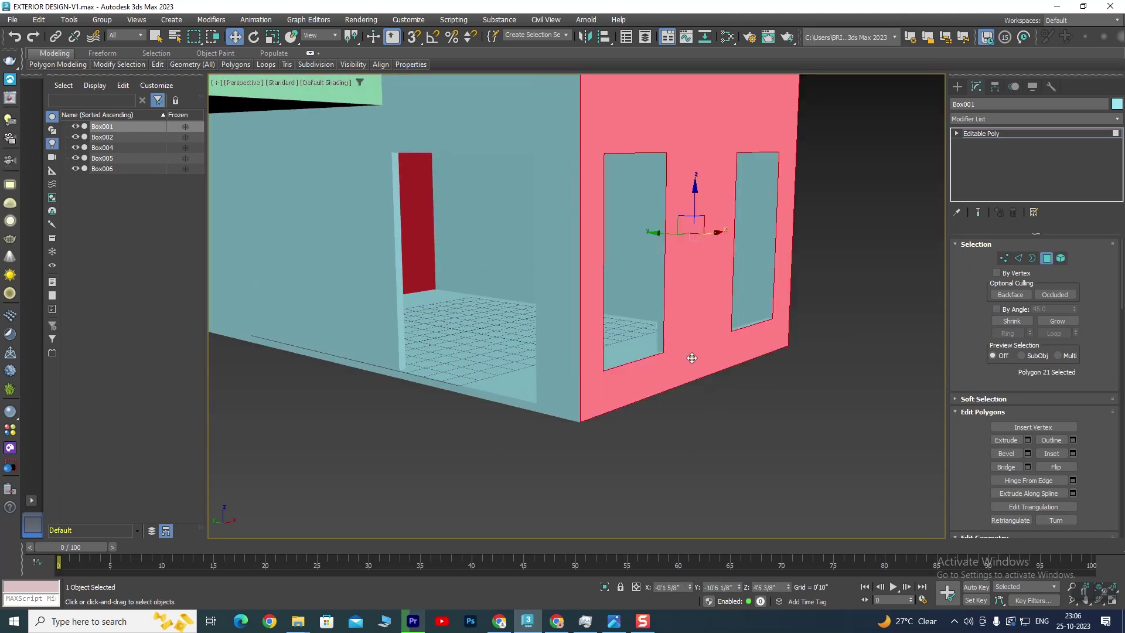
# Select the box's vertical corner edge and start Swift Loop.
pyautogui.click(1019, 258)
pyautogui.scroll(2, 690, 394)
pyautogui.keyDown('alt'); pyautogui.moveTo(563, 417); pyautogui.dragTo(641, 407, button='middle'); pyautogui.keyUp('alt')
pyautogui.click(636, 420)
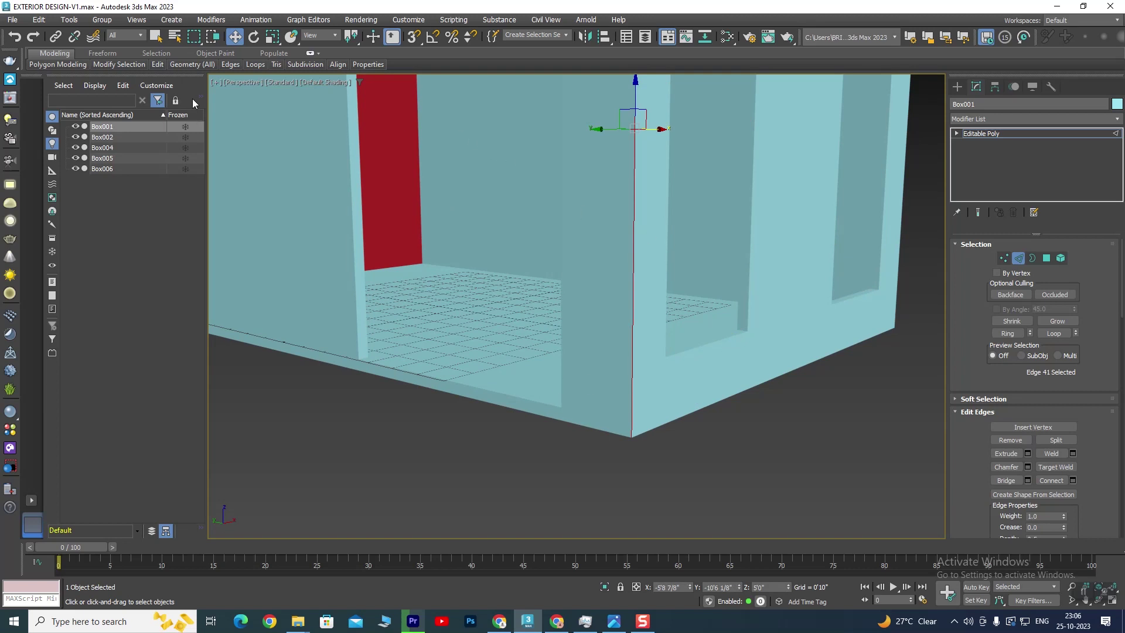
pyautogui.click(158, 64)
pyautogui.click(253, 93)
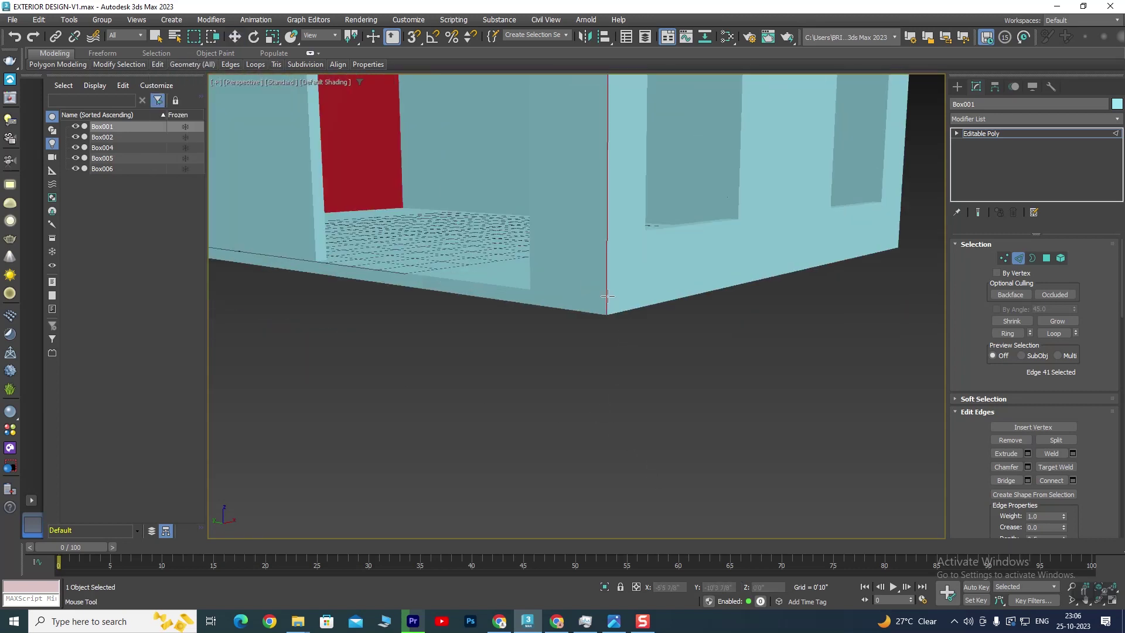
pyautogui.scroll(1, 607, 301)
# Turn on Edged Faces to show mesh edges on the shaded model.
pyautogui.press('F4')
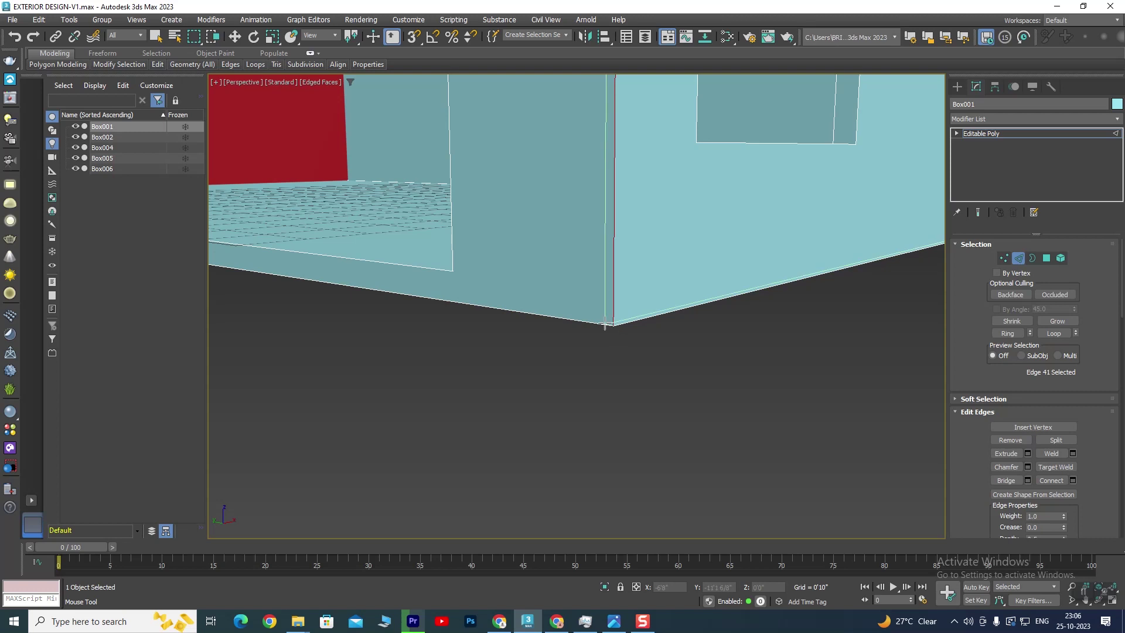
pyautogui.scroll(-2, 581, 297)
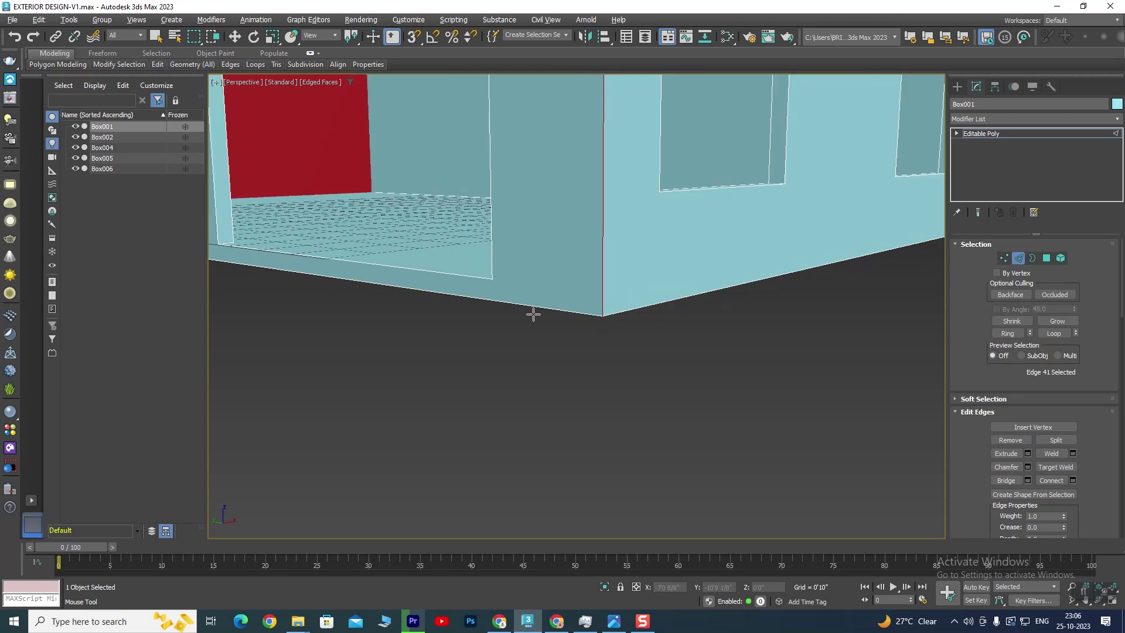
pyautogui.scroll(-3, 625, 322)
pyautogui.scroll(-3, 532, 314)
pyautogui.scroll(-5, 517, 348)
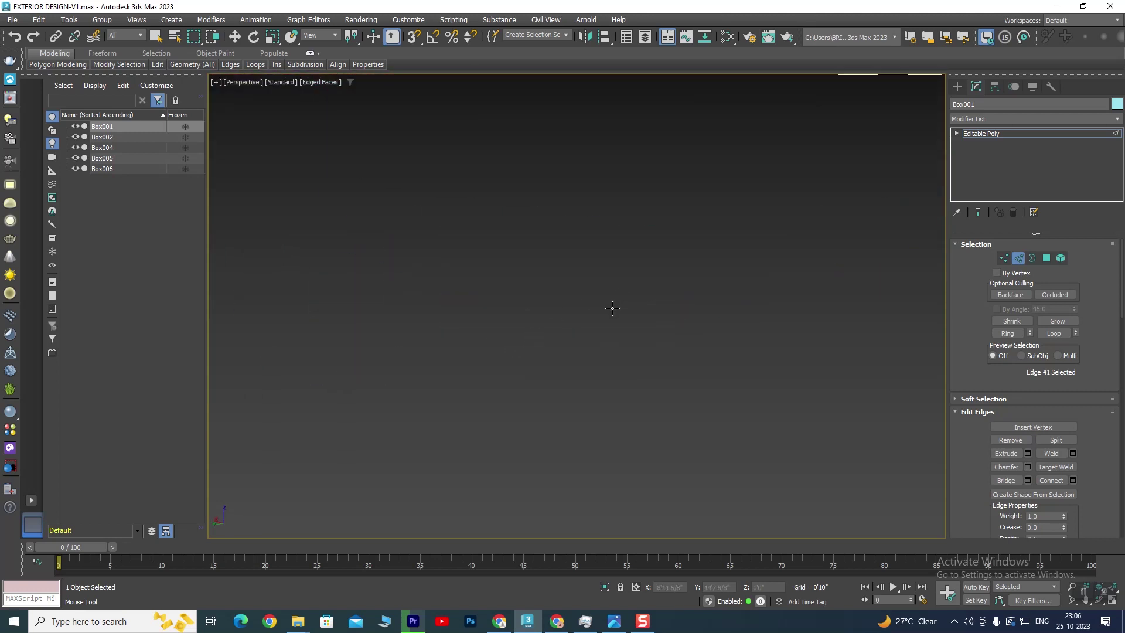
pyautogui.scroll(3, 612, 308)
pyautogui.scroll(3, 718, 258)
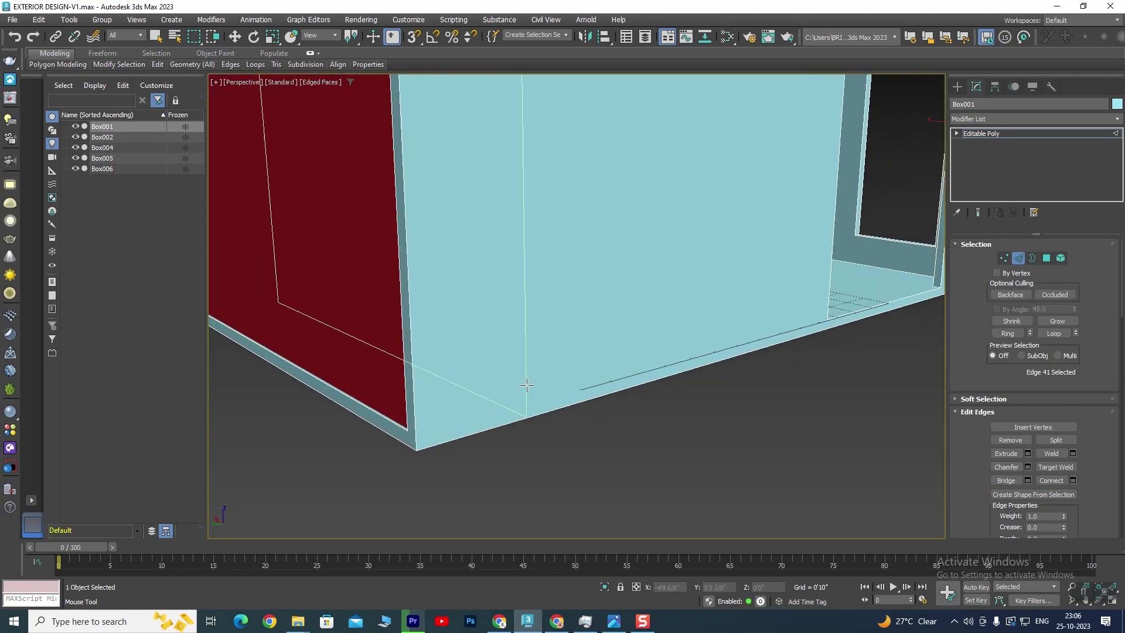
# Clear the edge selection, orbit around the corner, and select the right wall polygon.
pyautogui.click(416, 436)
pyautogui.scroll(-5, 578, 407)
pyautogui.scroll(5, 589, 422)
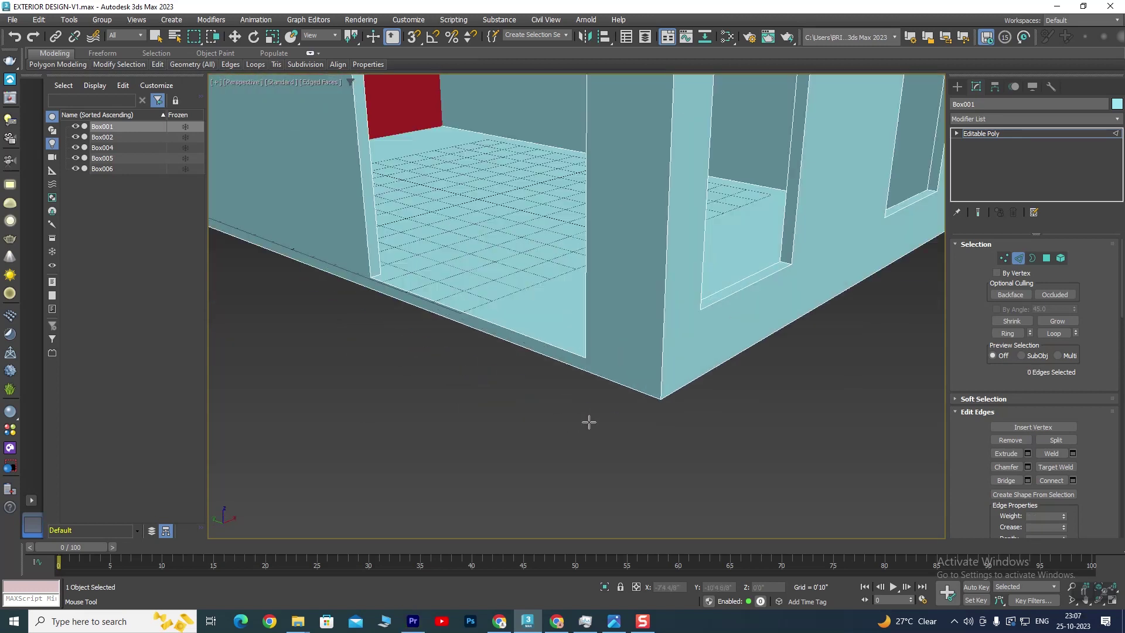
pyautogui.scroll(3, 728, 321)
pyautogui.scroll(-5, 658, 372)
pyautogui.scroll(5, 528, 361)
pyautogui.scroll(-1, 715, 352)
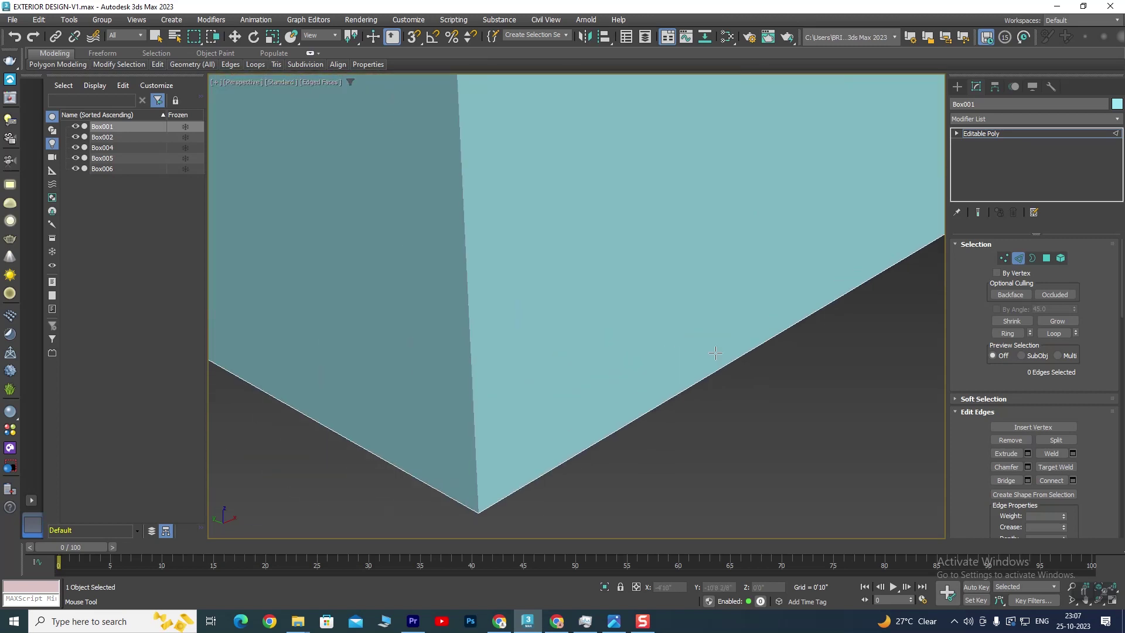
pyautogui.keyDown('alt'); pyautogui.moveTo(715, 352); pyautogui.dragTo(386, 353, button='middle'); pyautogui.keyUp('alt')
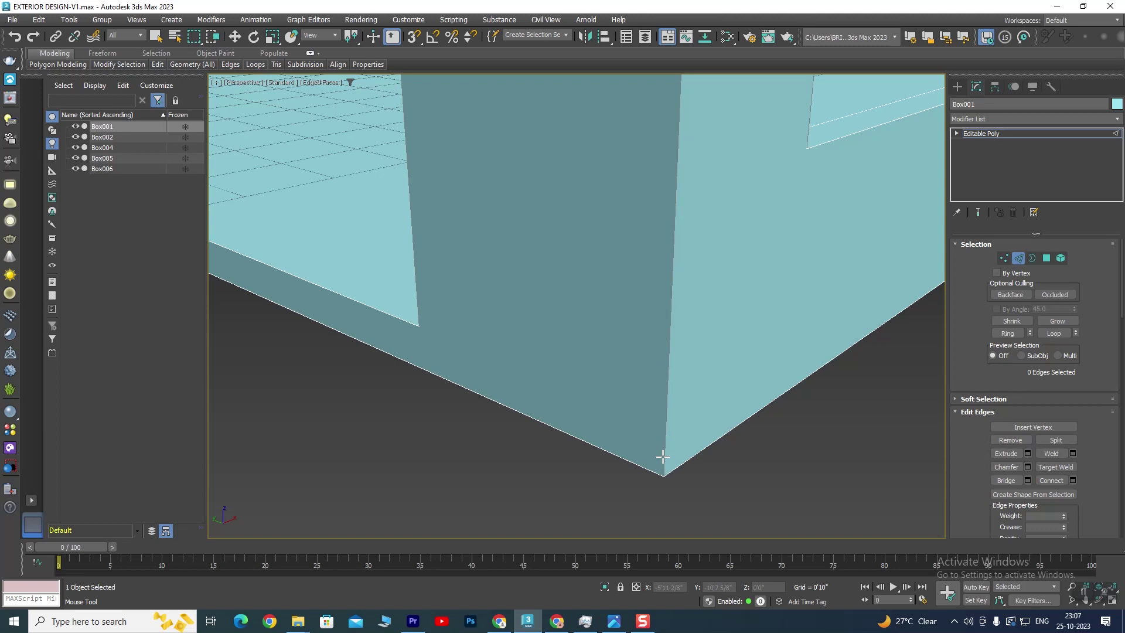
pyautogui.scroll(-2, 662, 456)
pyautogui.click(1046, 258)
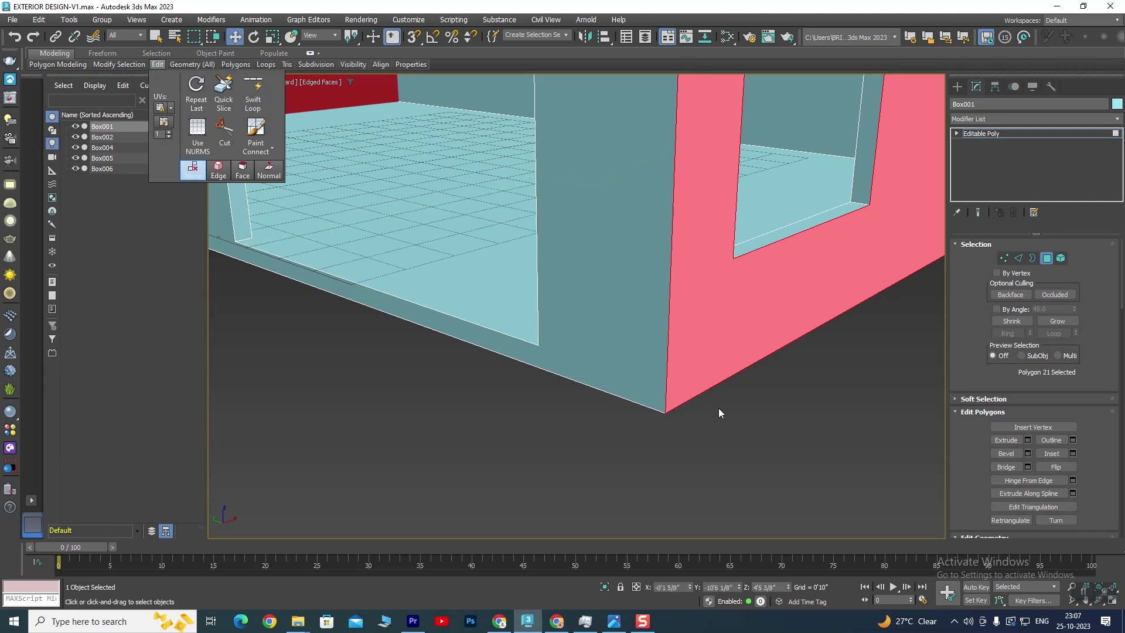
# Orbit around the house to inspect the opening, red wall and cyan wall.
pyautogui.press('w')
pyautogui.click(626, 393)
pyautogui.moveTo(630, 400)
pyautogui.keyDown('alt'); pyautogui.mouseDown(button='middle')
pyautogui.moveTo(570, 417)
pyautogui.moveTo(571, 427)
pyautogui.moveTo(543, 406)
pyautogui.moveTo(592, 376)
pyautogui.moveTo(581, 402)
pyautogui.mouseUp(button='middle'); pyautogui.keyUp('alt')
pyautogui.scroll(3, 502, 432)
pyautogui.scroll(-5, 606, 368)
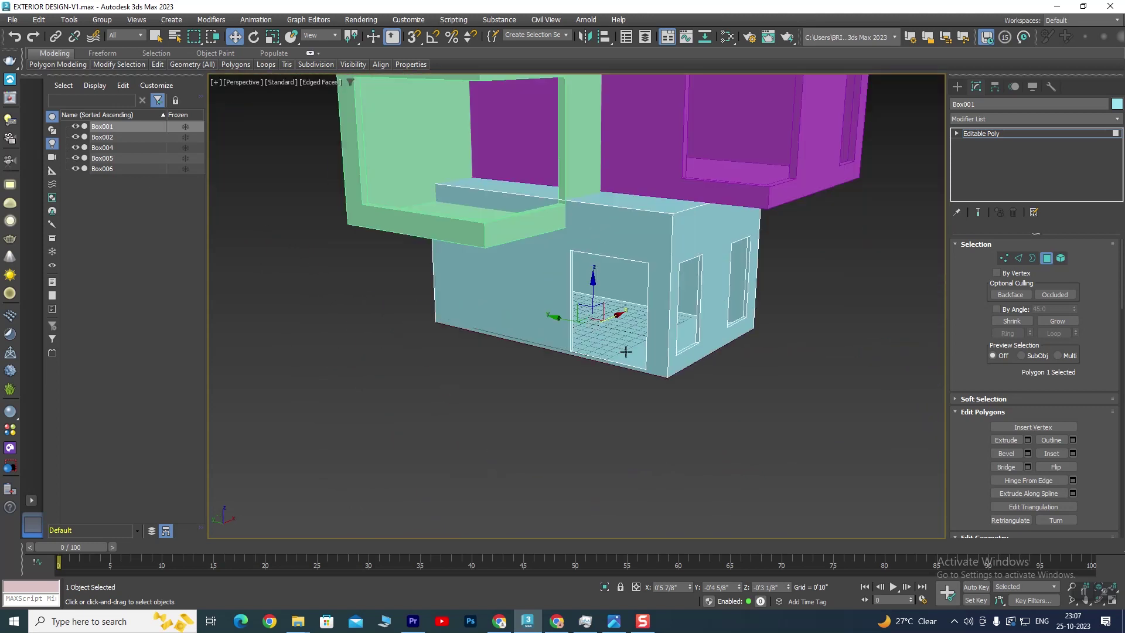
pyautogui.scroll(2, 644, 381)
pyautogui.scroll(2, 679, 389)
pyautogui.keyDown('alt'); pyautogui.moveTo(680, 389); pyautogui.dragTo(590, 404, button='middle'); pyautogui.keyUp('alt')
pyautogui.scroll(3, 407, 370)
pyautogui.moveTo(407, 370)
pyautogui.keyDown('alt'); pyautogui.mouseDown(button='middle')
pyautogui.moveTo(447, 377)
pyautogui.moveTo(402, 384)
pyautogui.moveTo(414, 366)
pyautogui.mouseUp(button='middle'); pyautogui.keyUp('alt')
pyautogui.scroll(-5, 639, 380)
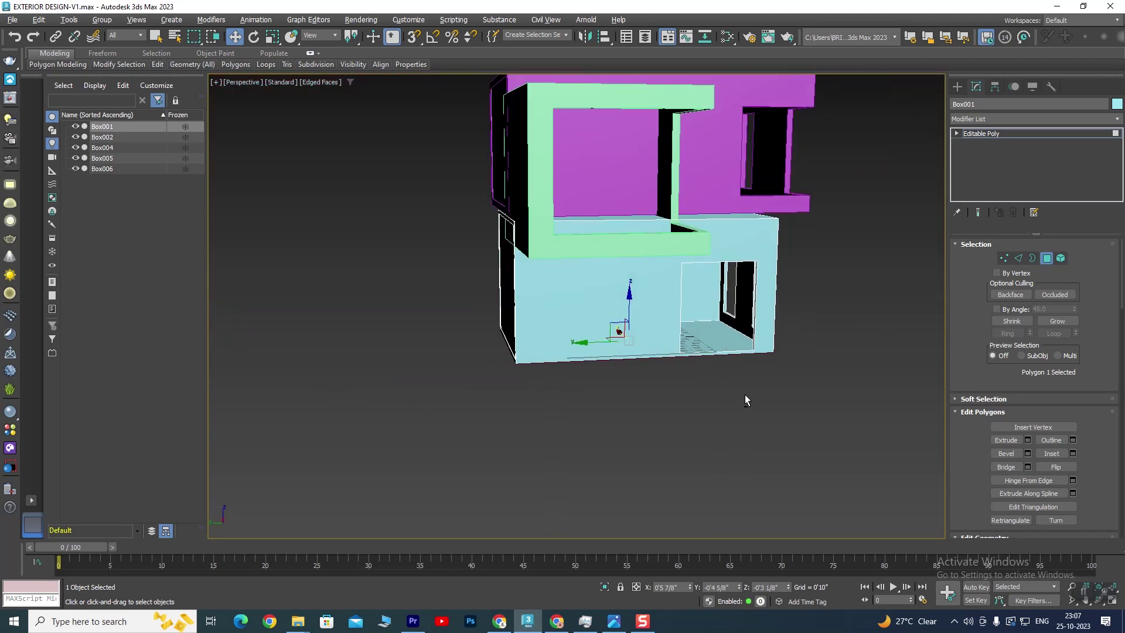
pyautogui.scroll(4, 744, 397)
pyautogui.scroll(1, 778, 354)
pyautogui.scroll(-4, 729, 350)
pyautogui.moveTo(755, 356)
pyautogui.keyDown('alt'); pyautogui.mouseDown(button='middle')
pyautogui.moveTo(716, 392)
pyautogui.moveTo(706, 346)
pyautogui.mouseUp(button='middle'); pyautogui.keyUp('alt')
pyautogui.scroll(5, 705, 346)
pyautogui.moveTo(667, 275)
pyautogui.keyDown('alt'); pyautogui.mouseDown(button='middle')
pyautogui.moveTo(653, 334)
pyautogui.moveTo(533, 293)
pyautogui.moveTo(454, 329)
pyautogui.moveTo(611, 253)
pyautogui.moveTo(589, 289)
pyautogui.moveTo(633, 296)
pyautogui.moveTo(625, 359)
pyautogui.mouseUp(button='middle'); pyautogui.keyUp('alt')
pyautogui.scroll(2, 600, 280)
# Select a polygon of the box, then clear the polygon selection.
pyautogui.click(582, 262)
pyautogui.scroll(2, 634, 308)
pyautogui.scroll(2, 633, 309)
pyautogui.scroll(-3, 592, 289)
pyautogui.moveTo(592, 289)
pyautogui.keyDown('alt'); pyautogui.mouseDown(button='middle')
pyautogui.moveTo(525, 346)
pyautogui.moveTo(554, 347)
pyautogui.mouseUp(button='middle'); pyautogui.keyUp('alt')
pyautogui.click(616, 353)
pyautogui.scroll(2, 513, 353)
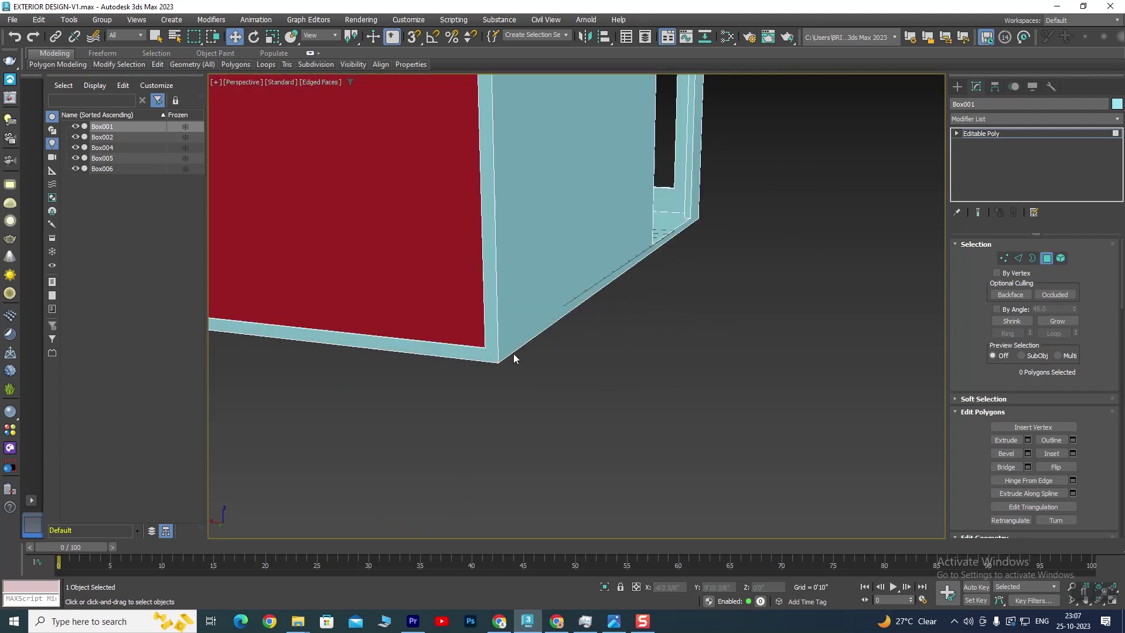
pyautogui.scroll(-2, 513, 353)
pyautogui.scroll(3, 582, 361)
pyautogui.scroll(-3, 583, 364)
pyautogui.scroll(-2, 585, 368)
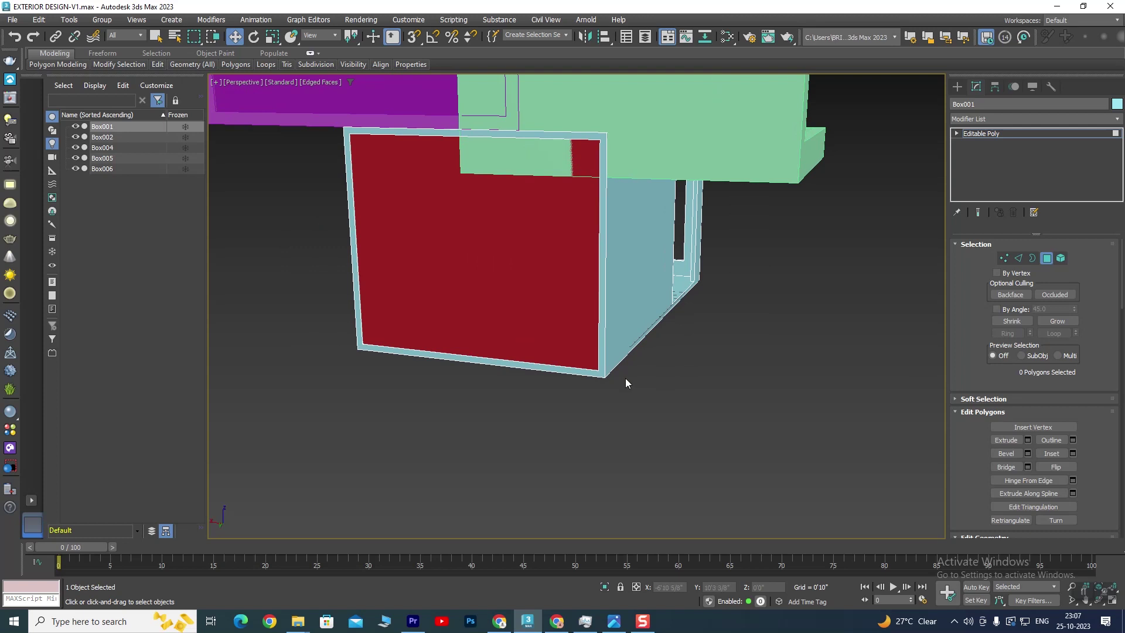
pyautogui.scroll(-2, 625, 380)
# In Edge mode, crossing-select all 43 edges of the box's walls and open the quad menu.
pyautogui.click(1017, 258)
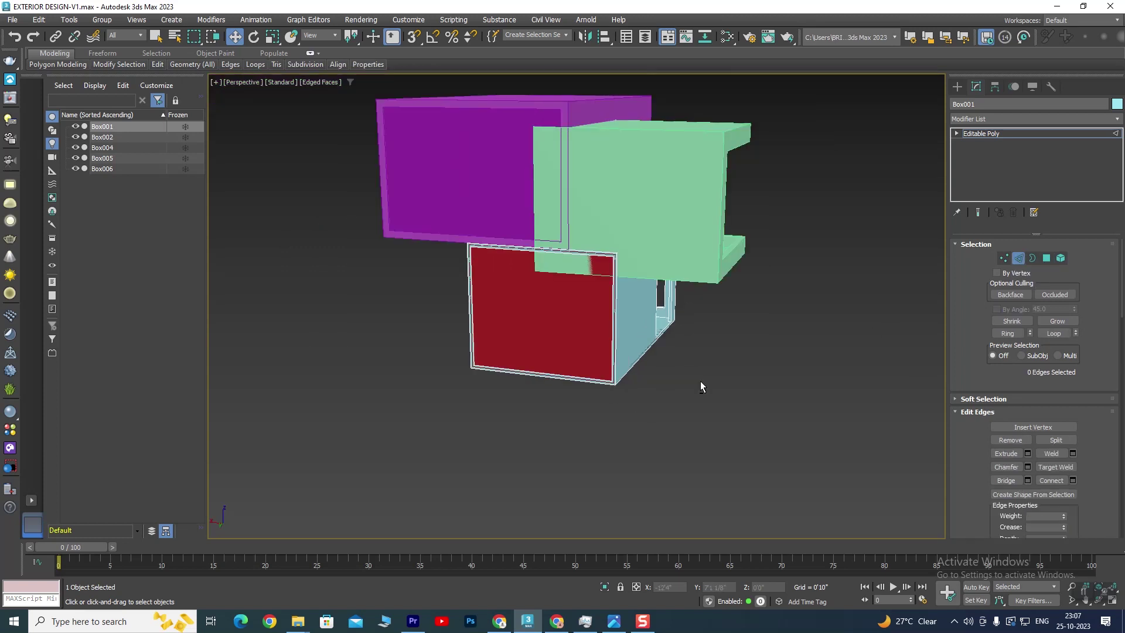
pyautogui.keyDown('alt'); pyautogui.moveTo(701, 381); pyautogui.dragTo(689, 354, button='middle'); pyautogui.keyUp('alt')
pyautogui.moveTo(438, 363); pyautogui.dragTo(438, 363)
pyautogui.keyDown('alt'); pyautogui.moveTo(445, 369); pyautogui.dragTo(677, 395, button='middle'); pyautogui.keyUp('alt')
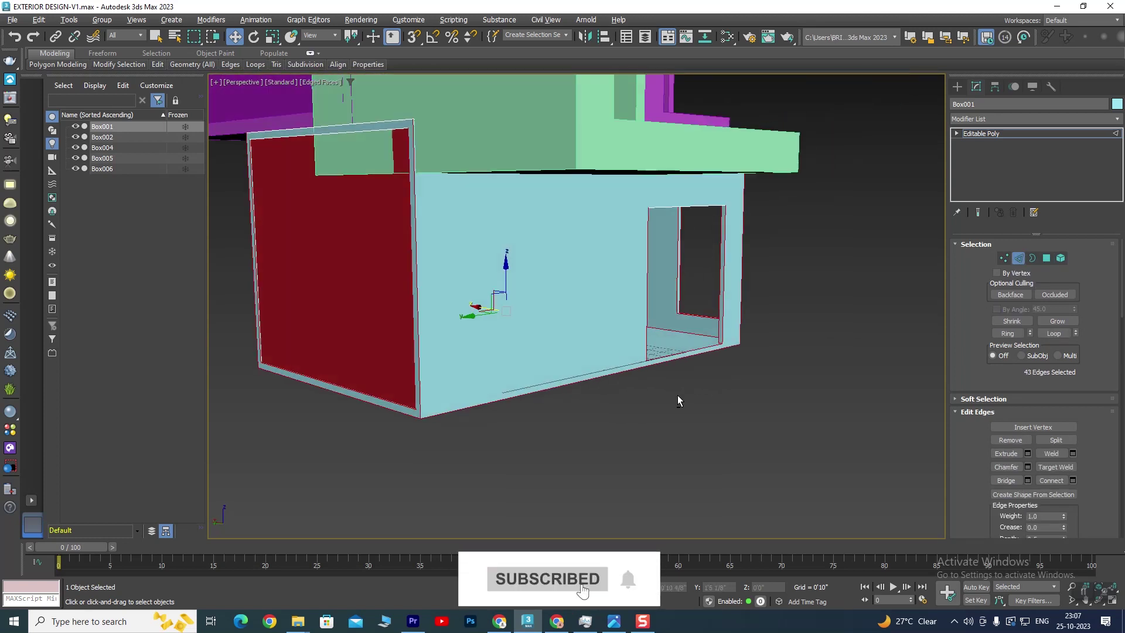
pyautogui.scroll(3, 677, 395)
pyautogui.rightClick(366, 401)
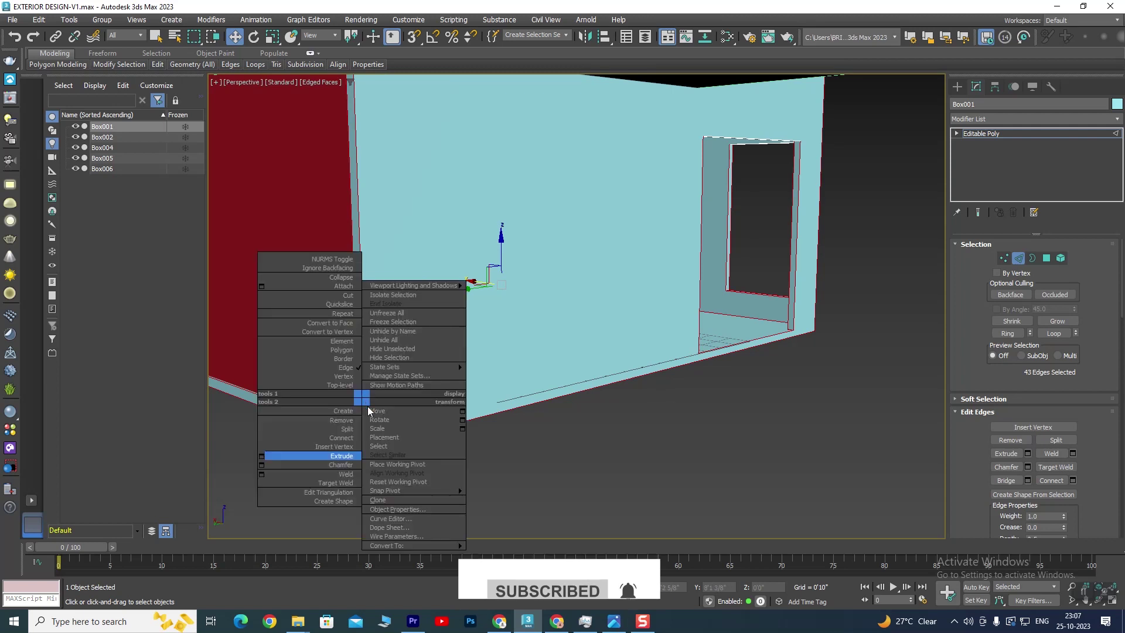
# Open the Connect Edges settings, then cancel the edge connection.
pyautogui.click(262, 438)
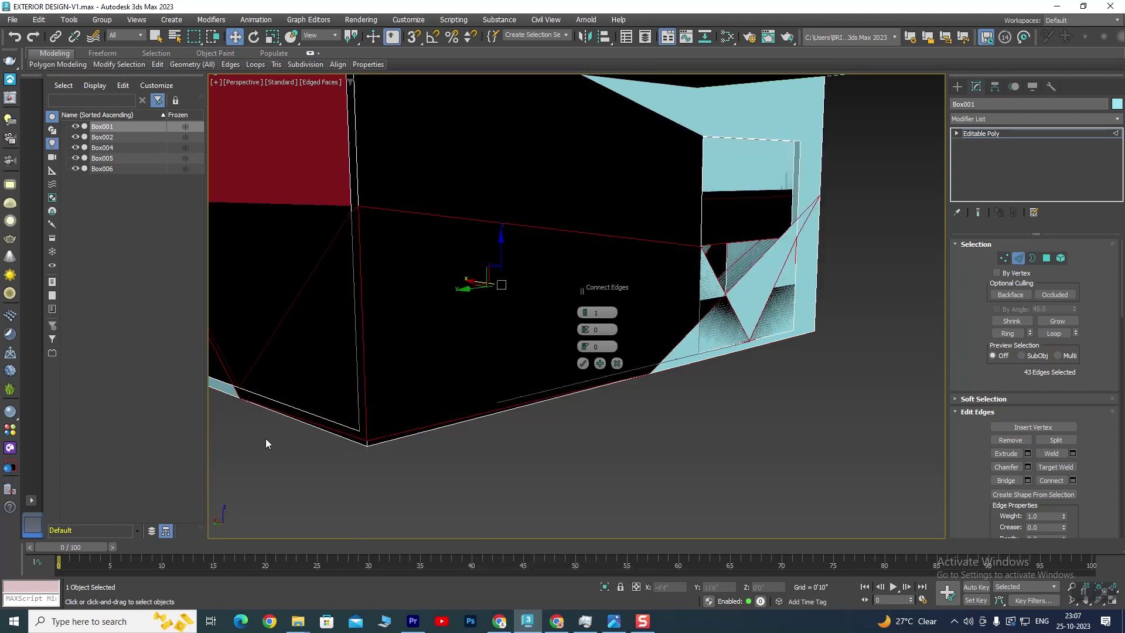
pyautogui.moveTo(459, 324)
pyautogui.keyDown('alt'); pyautogui.mouseDown(button='middle')
pyautogui.moveTo(422, 324)
pyautogui.moveTo(441, 381)
pyautogui.moveTo(432, 319)
pyautogui.mouseUp(button='middle'); pyautogui.keyUp('alt')
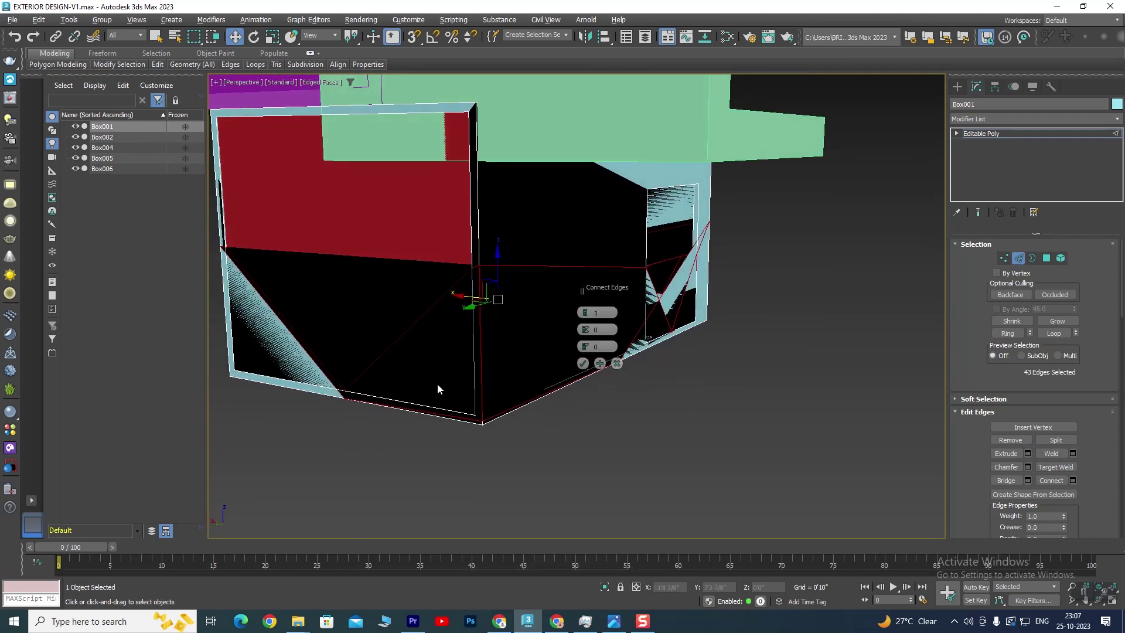
pyautogui.click(618, 364)
pyautogui.moveTo(617, 365)
pyautogui.keyDown('alt'); pyautogui.mouseDown(button='middle')
pyautogui.moveTo(652, 397)
pyautogui.moveTo(578, 375)
pyautogui.mouseUp(button='middle'); pyautogui.keyUp('alt')
# Return Box001 to object level, maximize the Top view, and check the reference house photo.
pyautogui.click(983, 136)
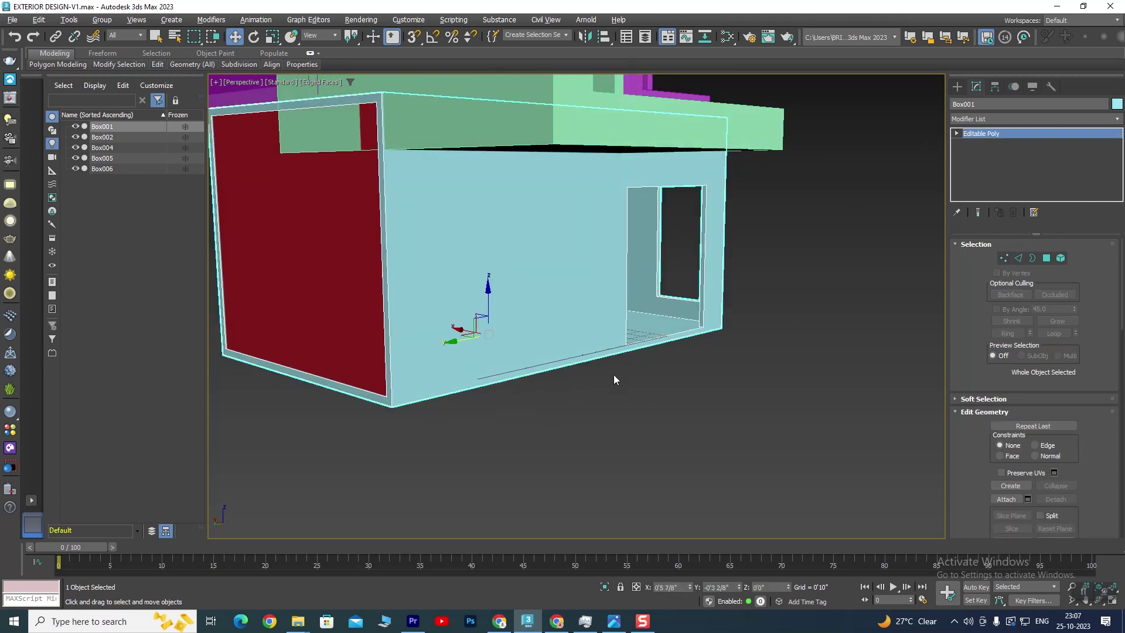
pyautogui.hotkey('alt', 'w')
pyautogui.hotkey('alt', 'w')
pyautogui.hotkey('alt', 'w')
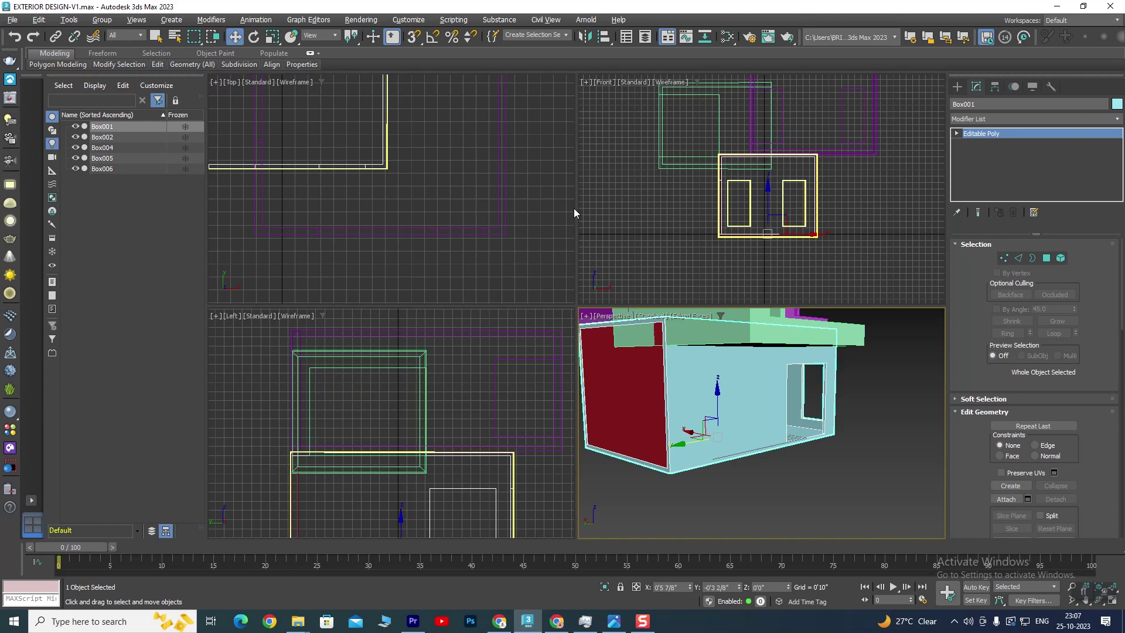
pyautogui.hotkey('alt', 'w')
pyautogui.scroll(-5, 421, 196)
pyautogui.moveTo(554, 264); pyautogui.dragTo(550, 366, button='middle')
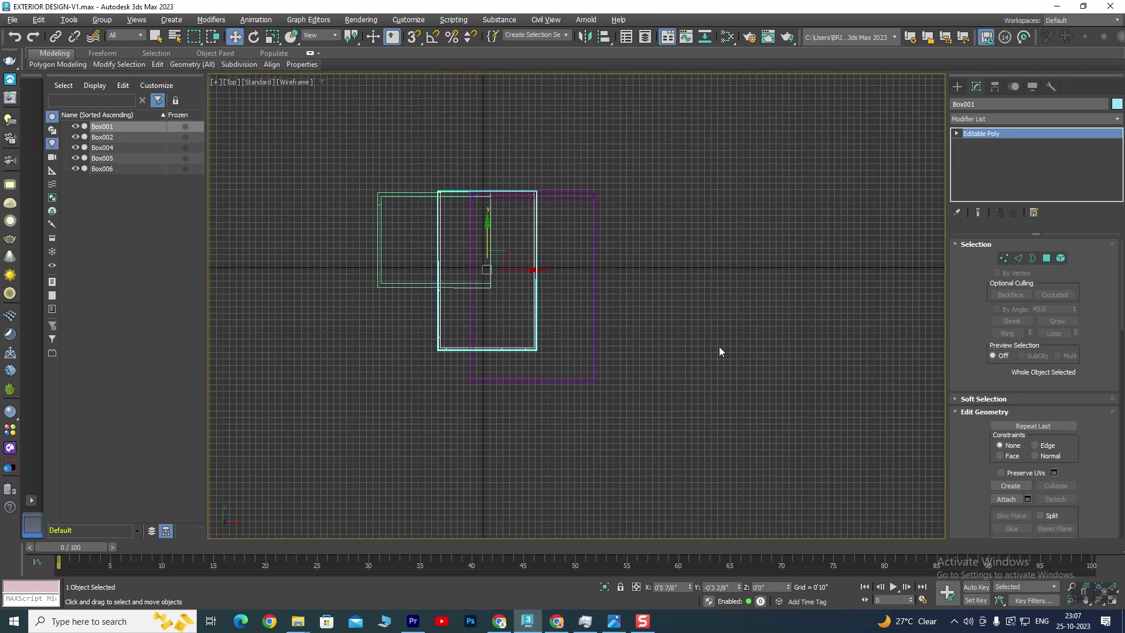
pyautogui.click(614, 622)
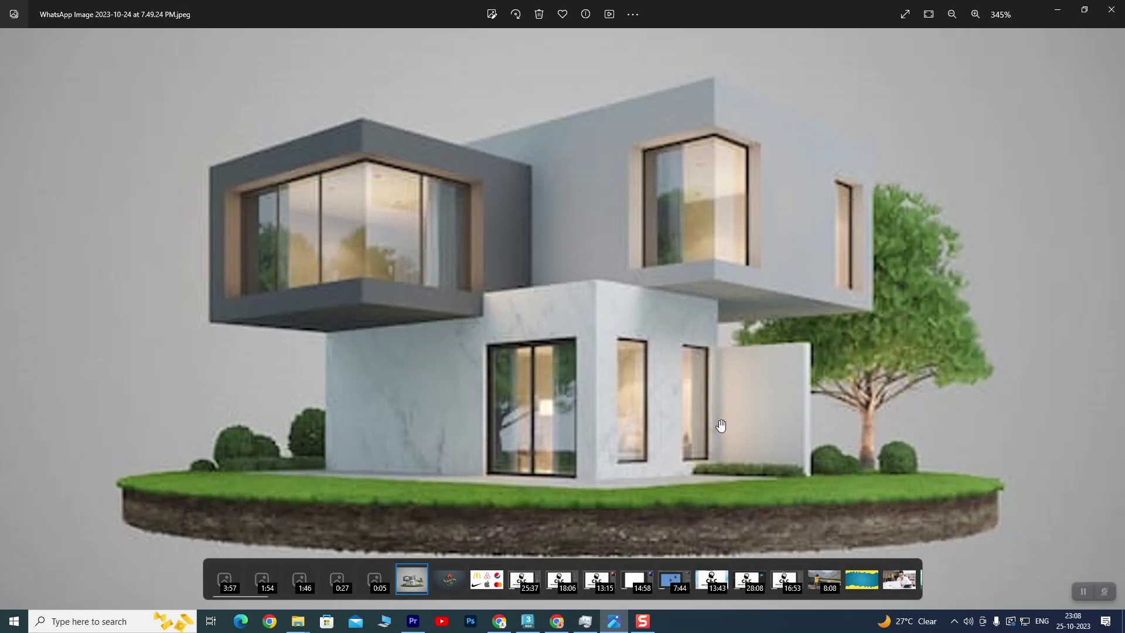
pyautogui.click(528, 624)
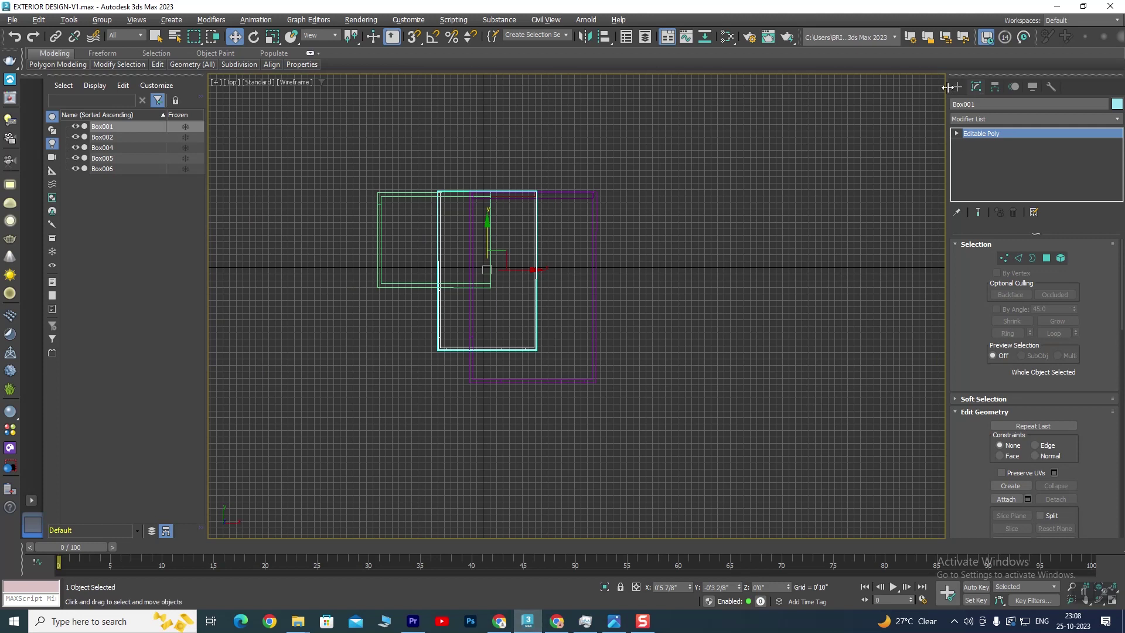
# Draw a new Box base in the Top view around the whole house footprint.
pyautogui.click(957, 87)
pyautogui.click(990, 165)
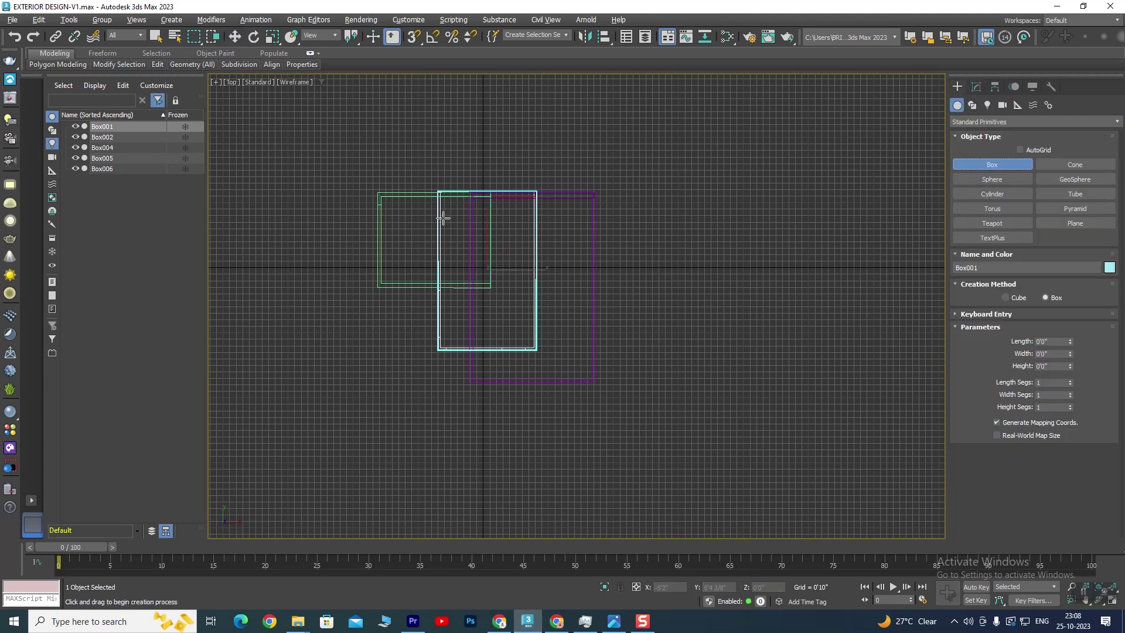
pyautogui.scroll(3, 440, 214)
pyautogui.moveTo(440, 214); pyautogui.dragTo(475, 204, button='middle')
pyautogui.moveTo(394, 126); pyautogui.dragTo(704, 456)
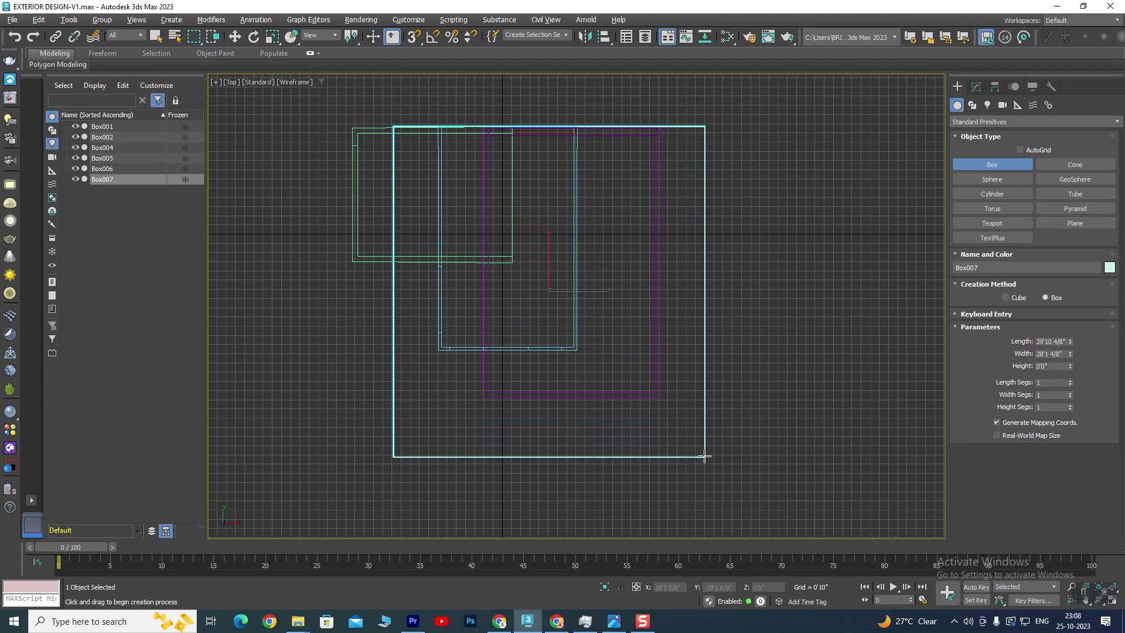
pyautogui.hotkey('alt', 'w')
pyautogui.hotkey('alt', 'w')
pyautogui.moveTo(562, 455)
pyautogui.keyDown('alt'); pyautogui.mouseDown(button='middle')
pyautogui.moveTo(476, 452)
pyautogui.moveTo(480, 404)
pyautogui.mouseUp(button='middle'); pyautogui.keyUp('alt')
pyautogui.hotkey('alt', 'w')
pyautogui.hotkey('alt', 'w')
pyautogui.moveTo(716, 244)
pyautogui.mouseDown(button='middle')
pyautogui.moveTo(617, 306)
pyautogui.moveTo(639, 307)
pyautogui.mouseUp(button='middle')
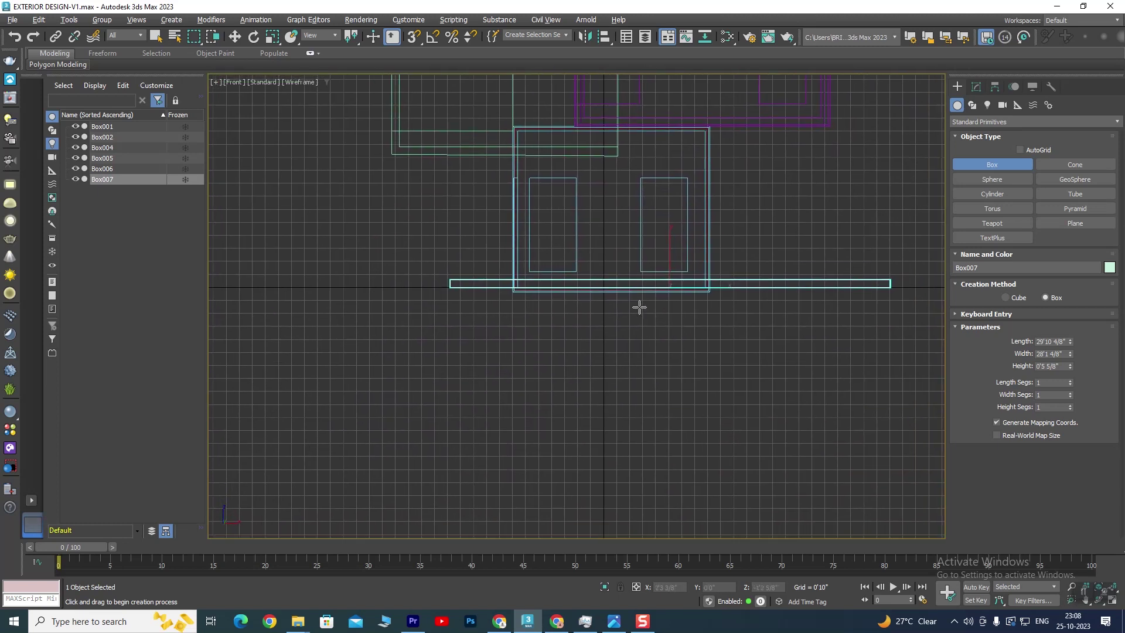
# Set the slab box Height to 0'3".
pyautogui.doubleClick(1064, 366)
pyautogui.write('3')
pyautogui.press('Return')
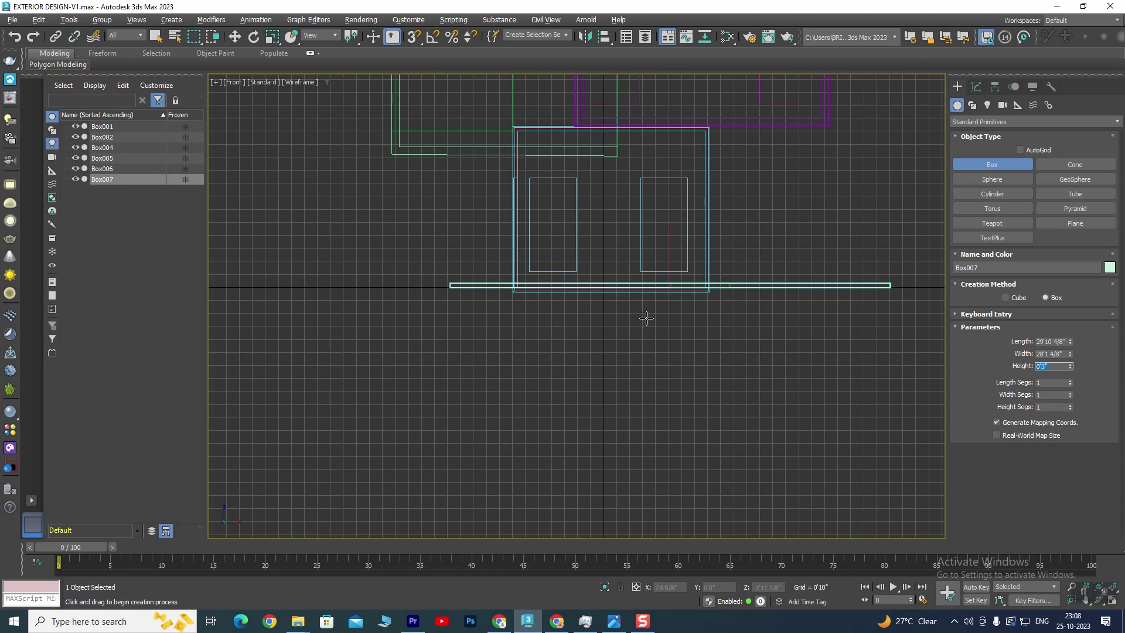
pyautogui.scroll(3, 572, 298)
pyautogui.scroll(-2, 610, 313)
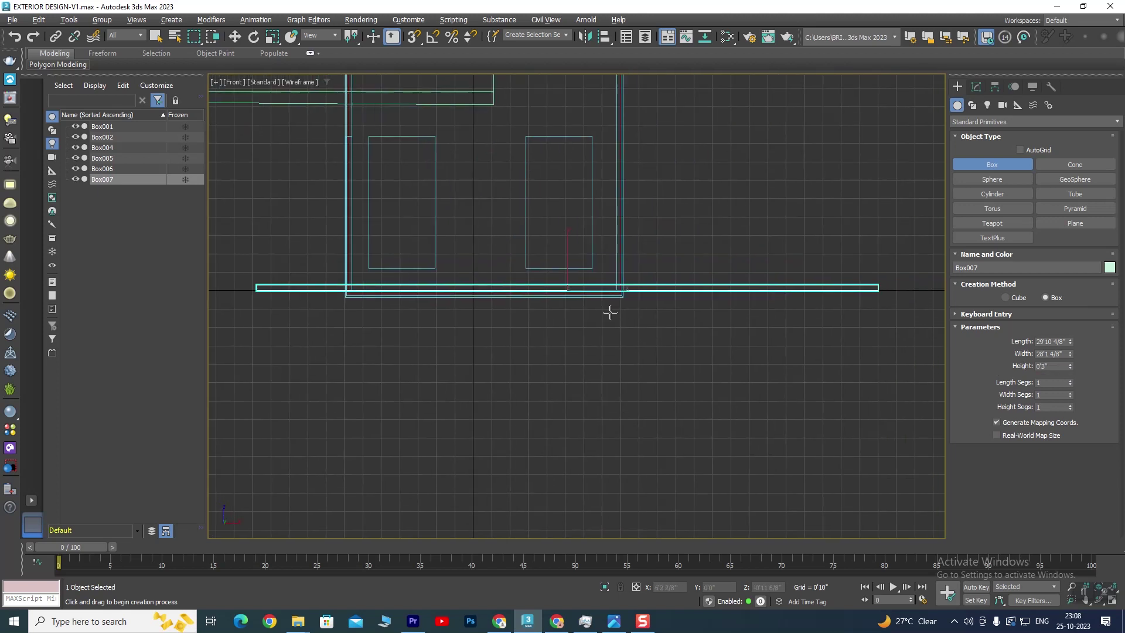
pyautogui.click(237, 39)
pyautogui.scroll(2, 567, 259)
# Select the new slab and move it down below the house.
pyautogui.scroll(2, 571, 263)
pyautogui.moveTo(580, 271); pyautogui.dragTo(696, 197, button='middle')
pyautogui.click(686, 232)
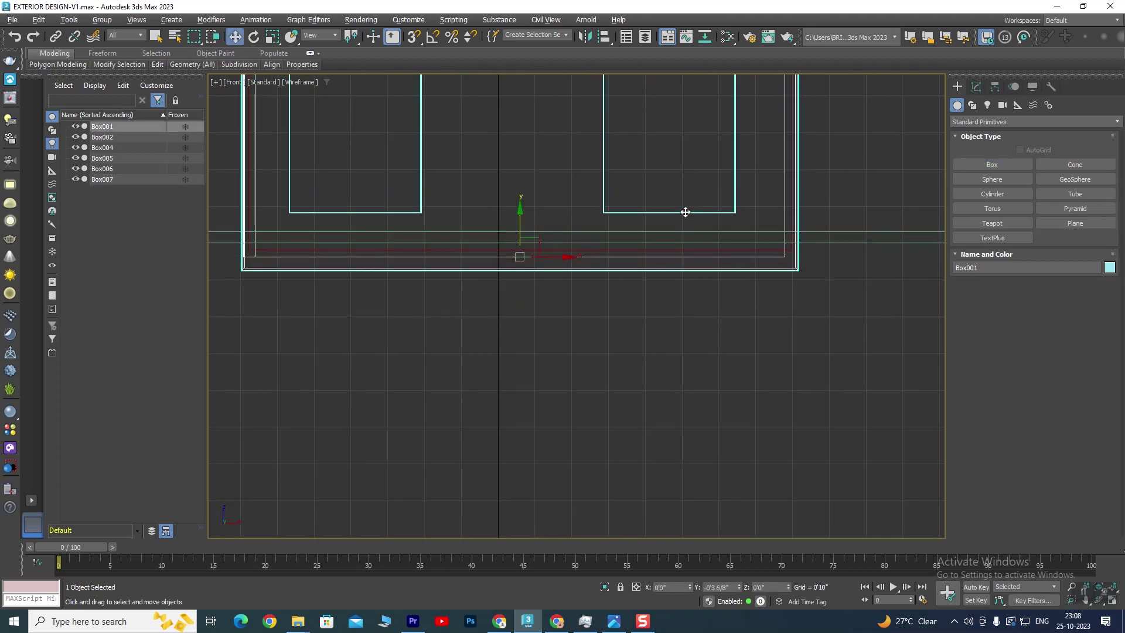
pyautogui.click(857, 242)
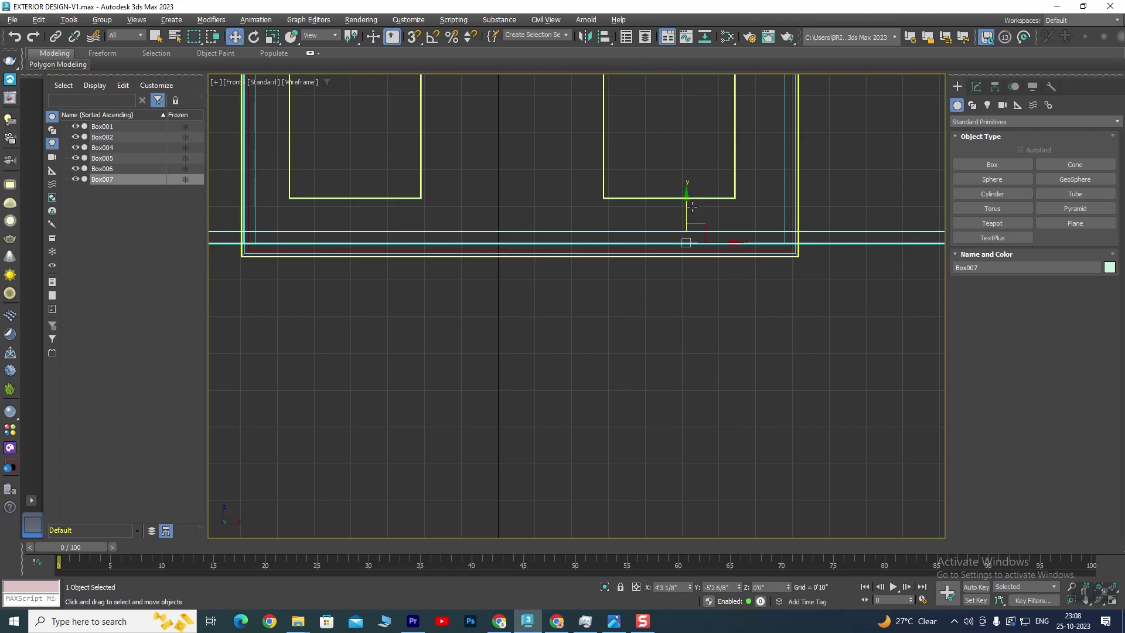
pyautogui.moveTo(686, 197); pyautogui.dragTo(693, 221)
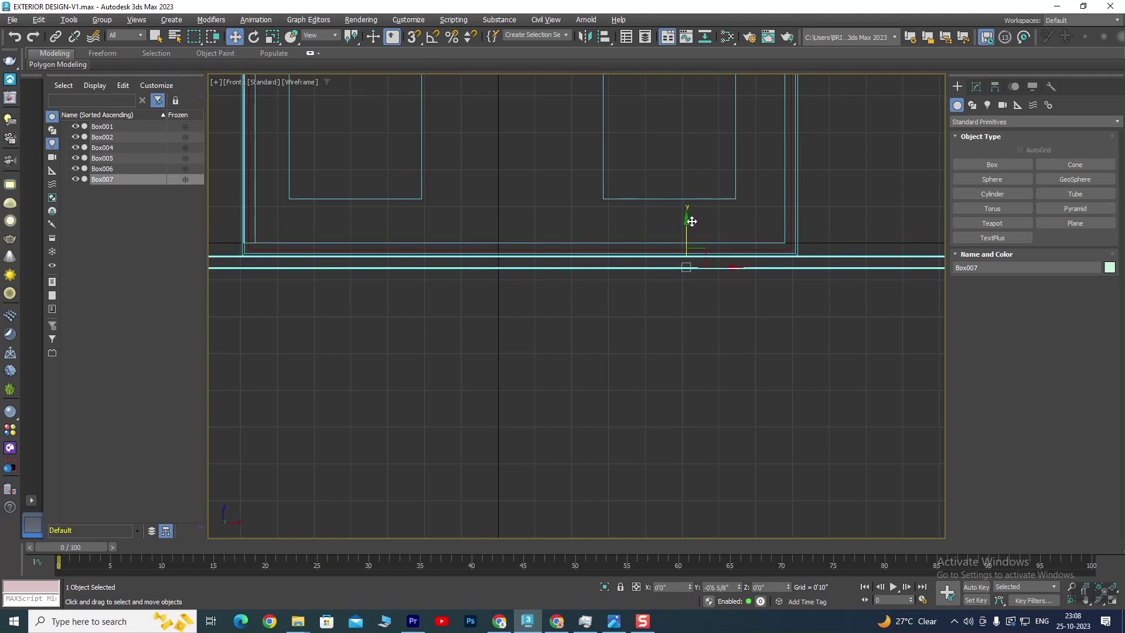
pyautogui.scroll(-2, 693, 221)
pyautogui.scroll(-2, 616, 284)
# Orbit around the building and fine-tune the slab's vertical position.
pyautogui.hotkey('alt', 'w')
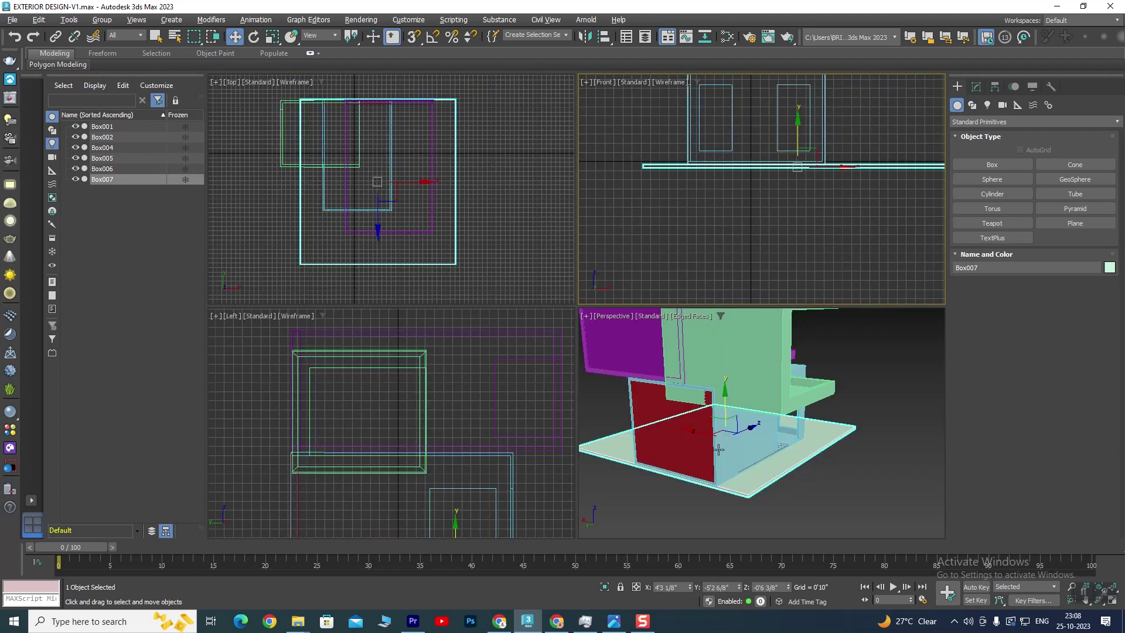
pyautogui.hotkey('alt', 'w')
pyautogui.keyDown('alt'); pyautogui.moveTo(614, 469); pyautogui.dragTo(363, 381, button='middle'); pyautogui.keyUp('alt')
pyautogui.scroll(4, 410, 383)
pyautogui.scroll(-2, 466, 387)
pyautogui.keyDown('alt'); pyautogui.moveTo(476, 381); pyautogui.dragTo(648, 349, button='middle'); pyautogui.keyUp('alt')
pyautogui.scroll(2, 532, 376)
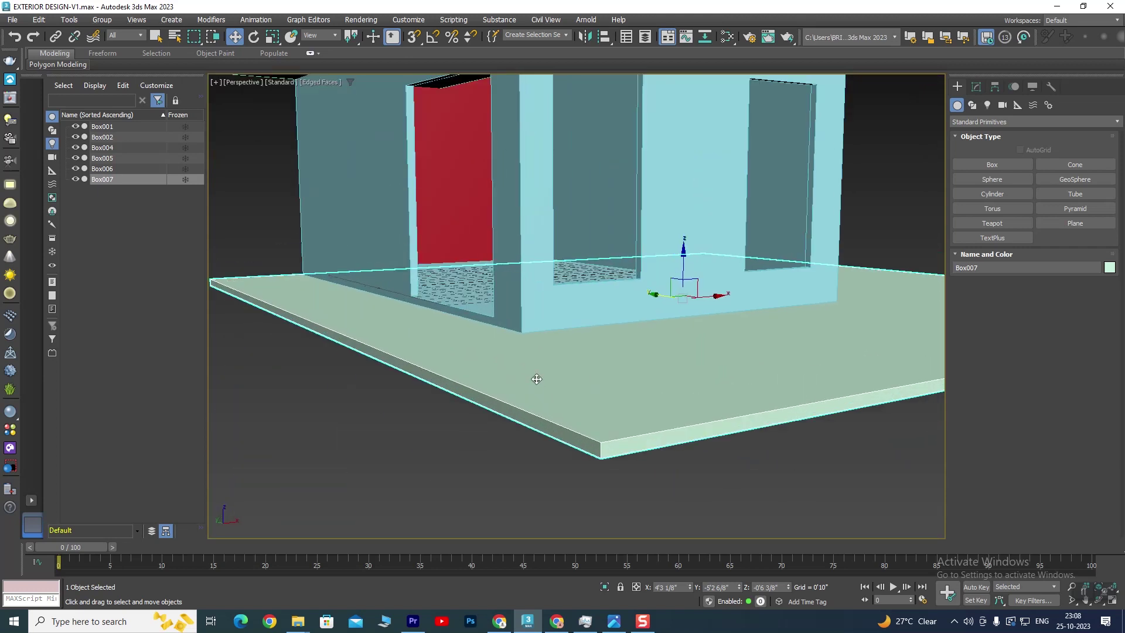
pyautogui.scroll(2, 557, 395)
pyautogui.moveTo(683, 256); pyautogui.dragTo(685, 254)
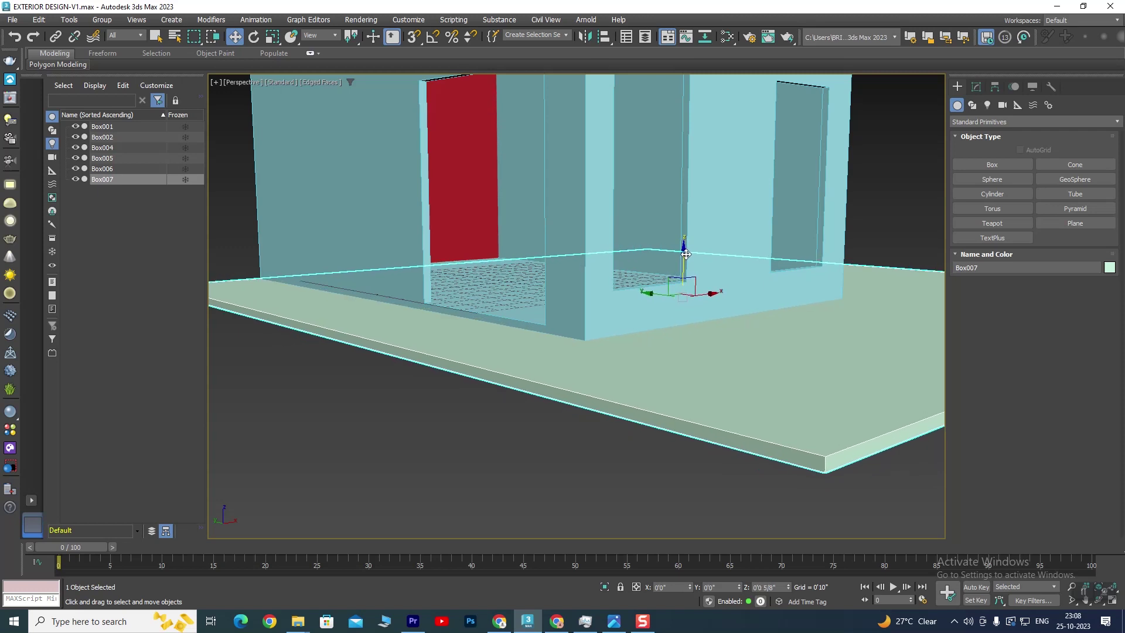
pyautogui.scroll(-2, 727, 358)
pyautogui.scroll(2, 698, 377)
pyautogui.scroll(2, 595, 373)
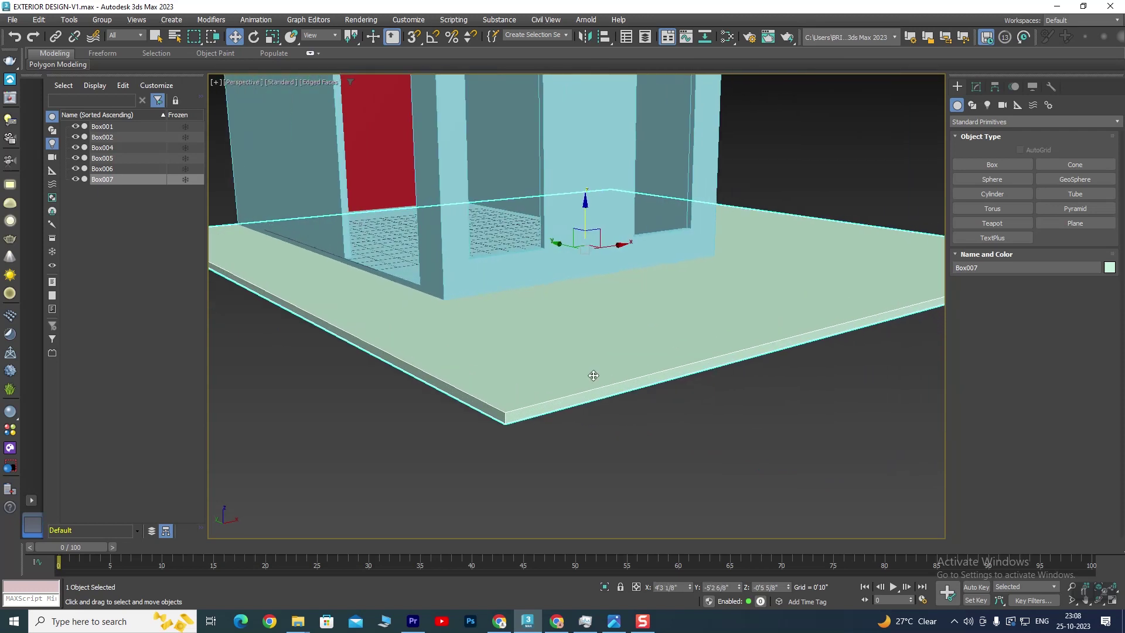
# Change the slab Height to 0'2" in the Modify panel.
pyautogui.click(976, 87)
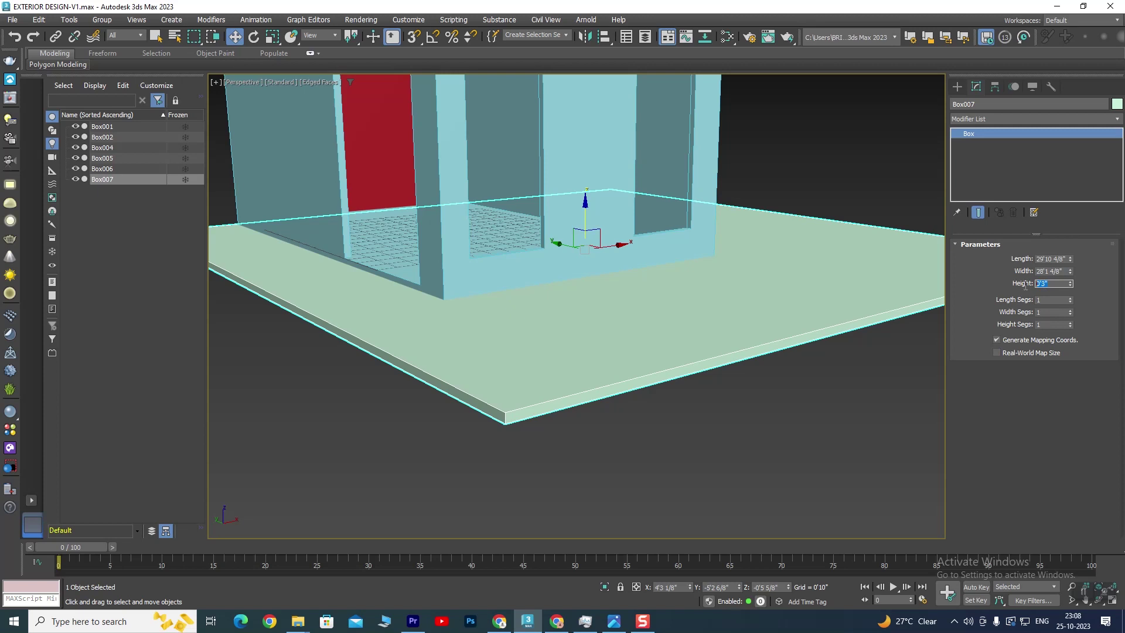
pyautogui.write('2')
pyautogui.press('Return')
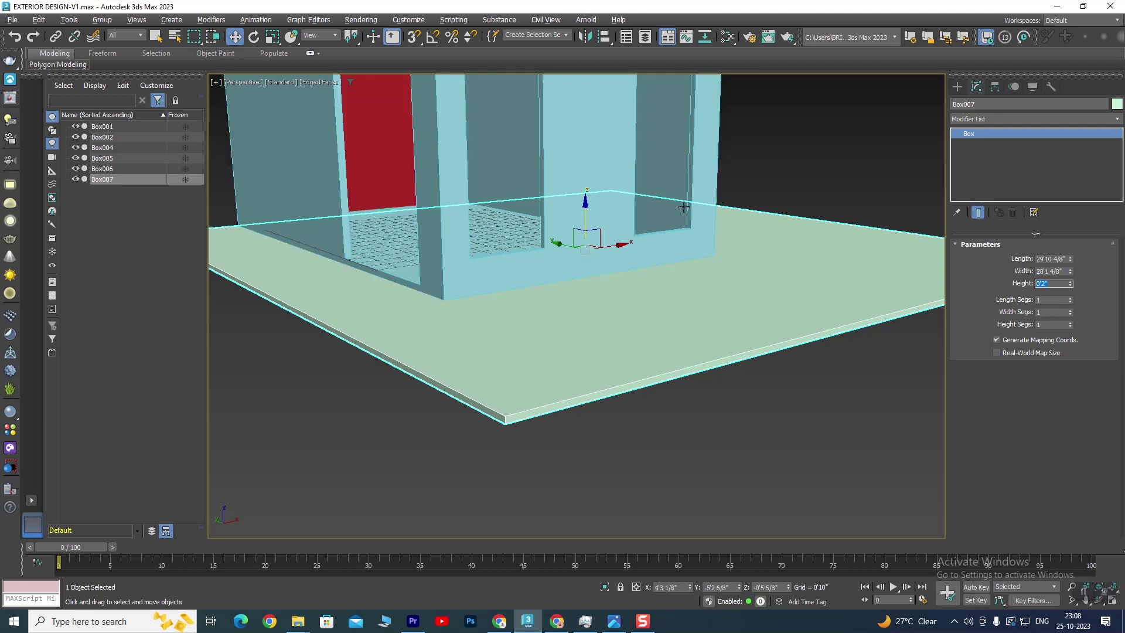
pyautogui.hotkey('alt', 'w')
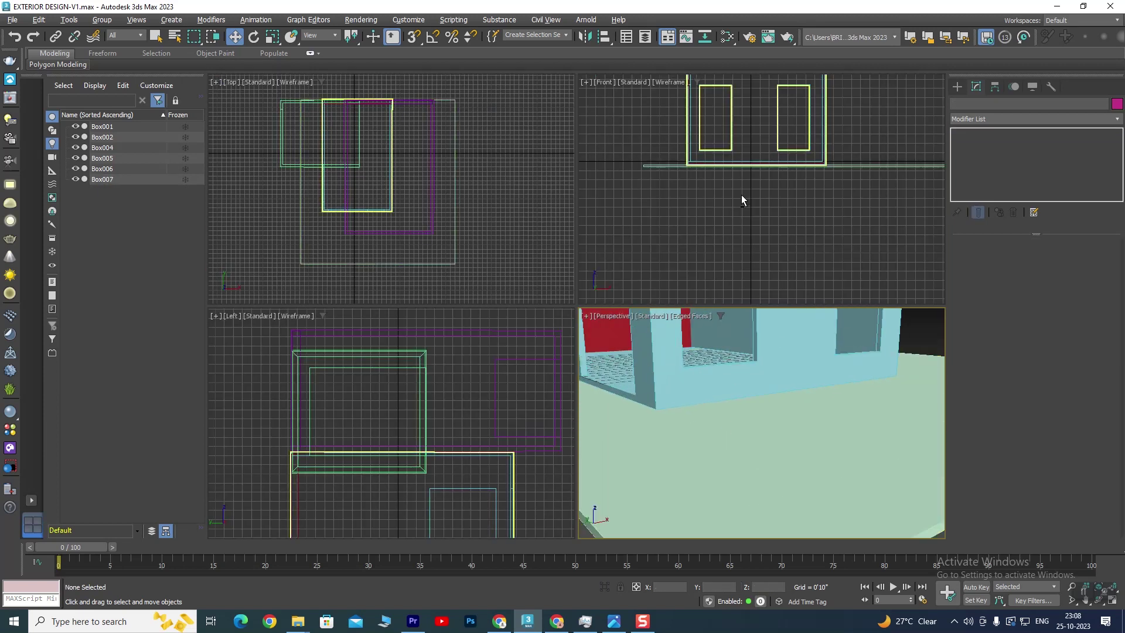
pyautogui.hotkey('alt', 'w')
pyautogui.scroll(3, 566, 287)
pyautogui.scroll(3, 513, 281)
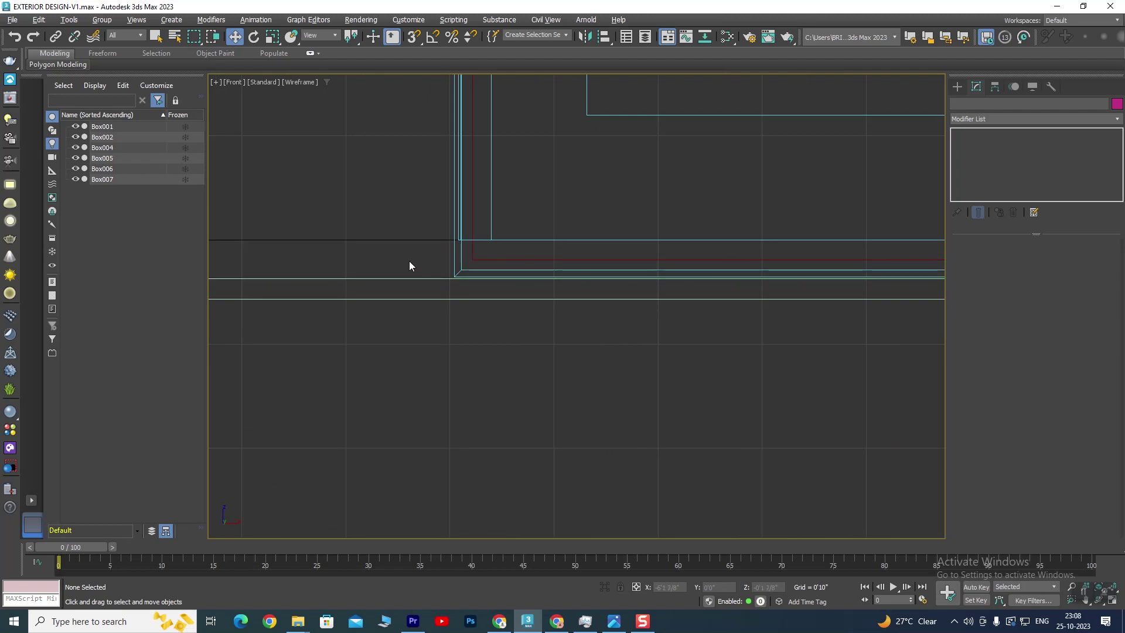
# In the Front view, nudge the slab flush under the walls.
pyautogui.click(440, 271)
pyautogui.moveTo(440, 270); pyautogui.dragTo(575, 326, button='middle')
pyautogui.scroll(-2, 661, 306)
pyautogui.scroll(2, 691, 261)
pyautogui.scroll(3, 683, 300)
pyautogui.scroll(3, 684, 301)
pyautogui.moveTo(654, 370); pyautogui.dragTo(657, 365)
# Lengthen the slab to 37'0 5/8" so it extends past the building.
pyautogui.hotkey('alt', 'w')
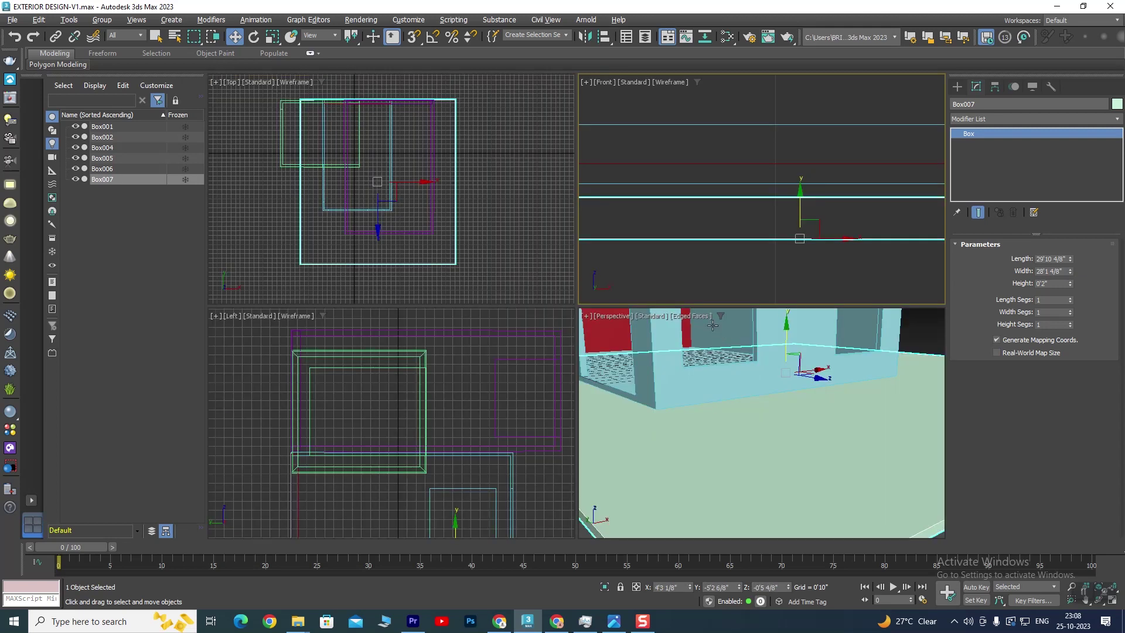
pyautogui.hotkey('alt', 'w')
pyautogui.scroll(-5, 735, 383)
pyautogui.scroll(-2, 680, 378)
pyautogui.moveTo(683, 382)
pyautogui.mouseDown(button='middle')
pyautogui.moveTo(771, 354)
pyautogui.moveTo(600, 360)
pyautogui.mouseUp(button='middle')
pyautogui.scroll(2, 600, 359)
pyautogui.scroll(2, 641, 359)
pyautogui.scroll(2, 625, 372)
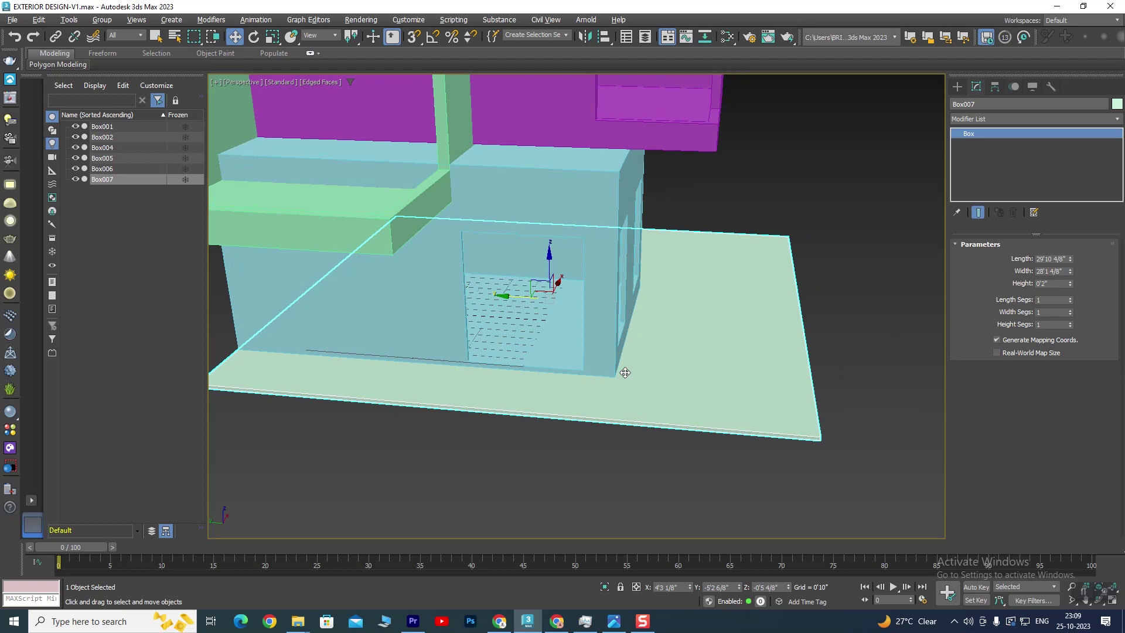
pyautogui.scroll(-4, 625, 372)
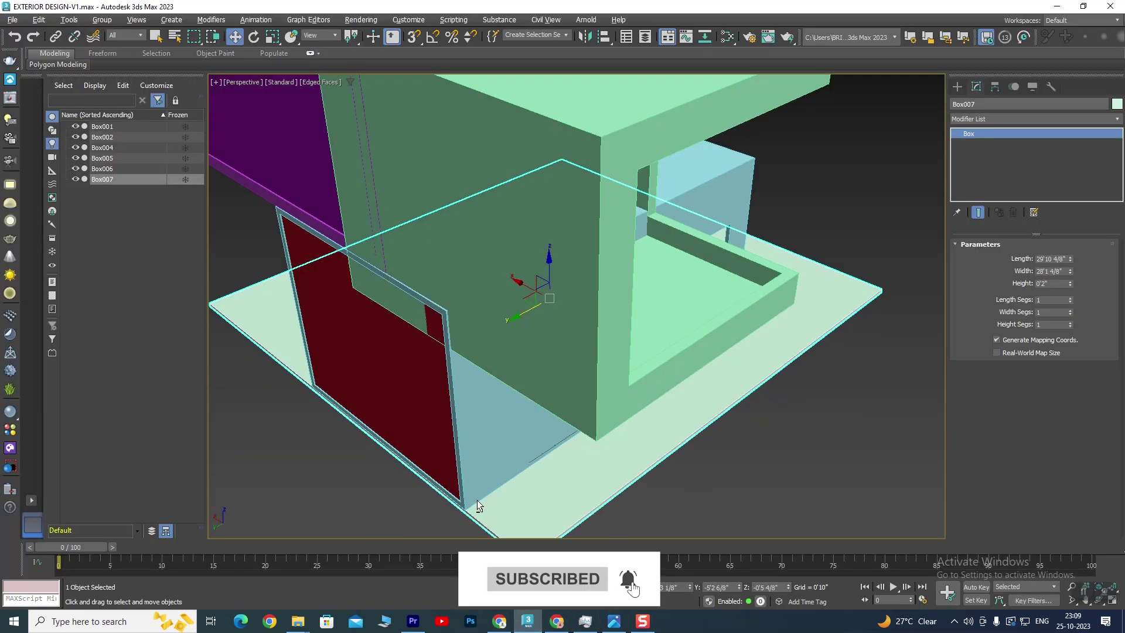
pyautogui.keyDown('alt'); pyautogui.moveTo(477, 505); pyautogui.dragTo(384, 470, button='middle'); pyautogui.keyUp('alt')
pyautogui.scroll(3, 494, 451)
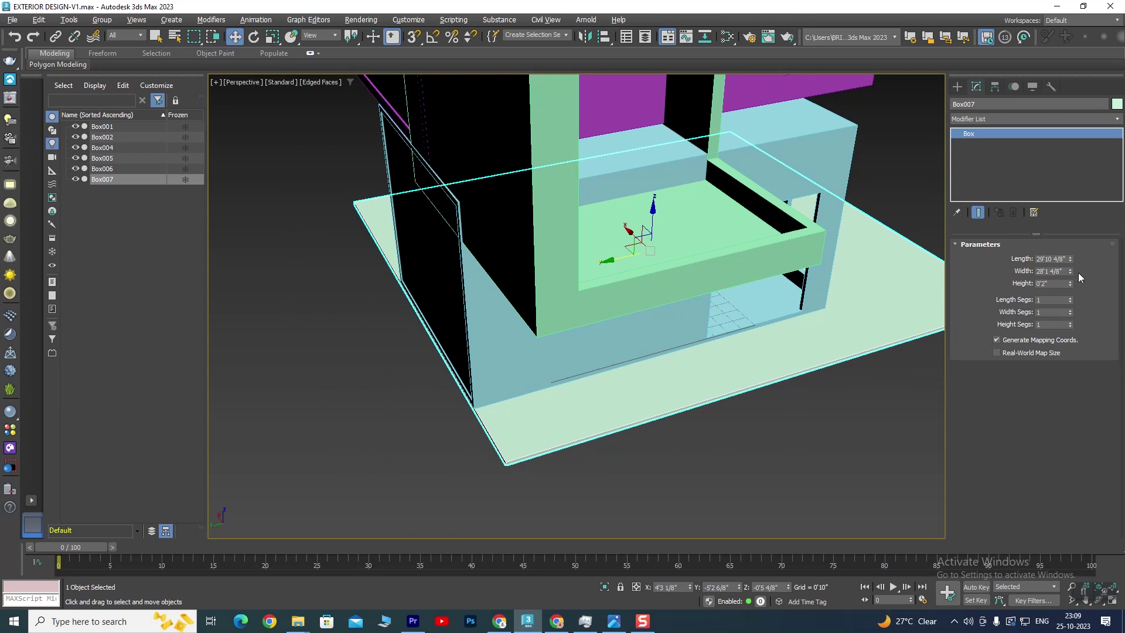
pyautogui.moveTo(1069, 258); pyautogui.dragTo(1072, 247)
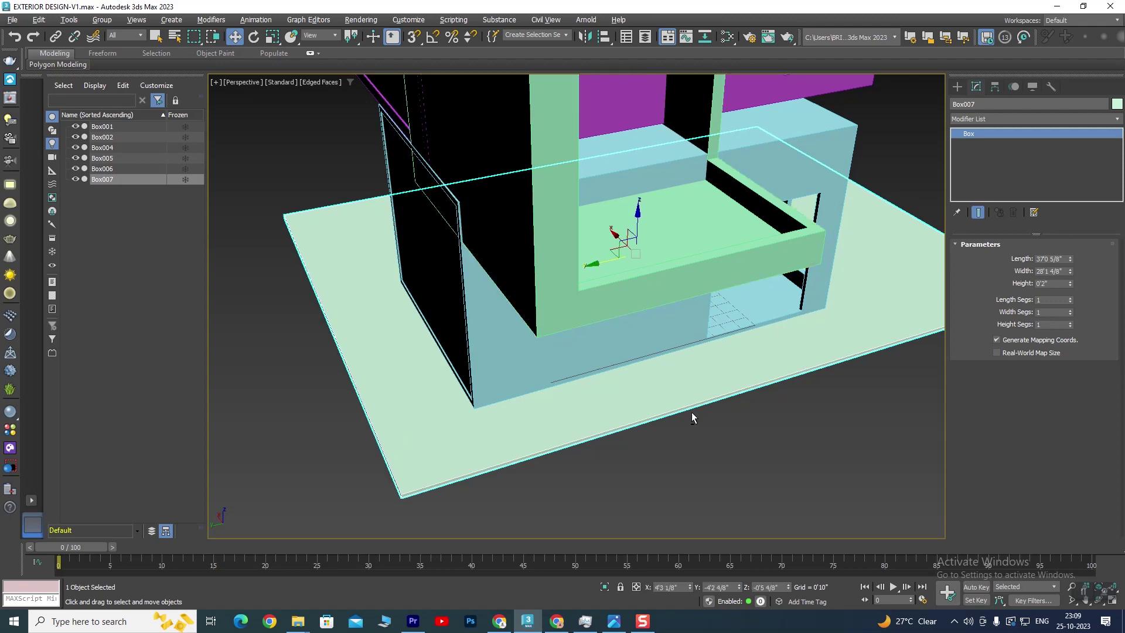
# Orbit to the building's other side and compare with the reference house photo.
pyautogui.keyDown('alt'); pyautogui.moveTo(668, 371); pyautogui.dragTo(601, 409, button='middle'); pyautogui.keyUp('alt')
pyautogui.scroll(-4, 601, 409)
pyautogui.click(613, 621)
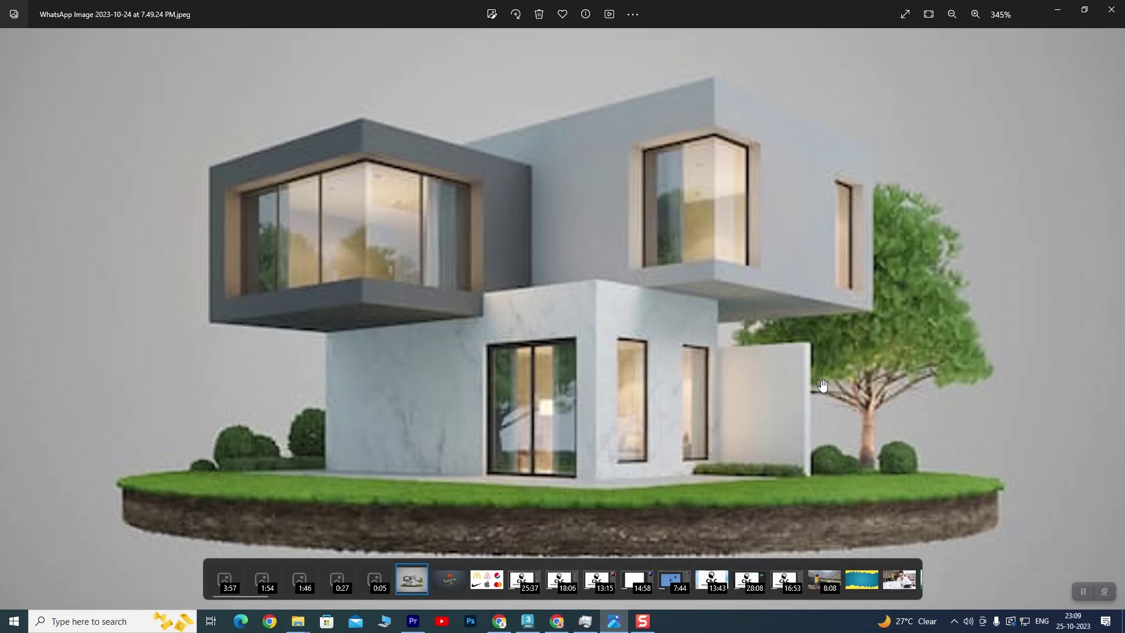
pyautogui.click(527, 621)
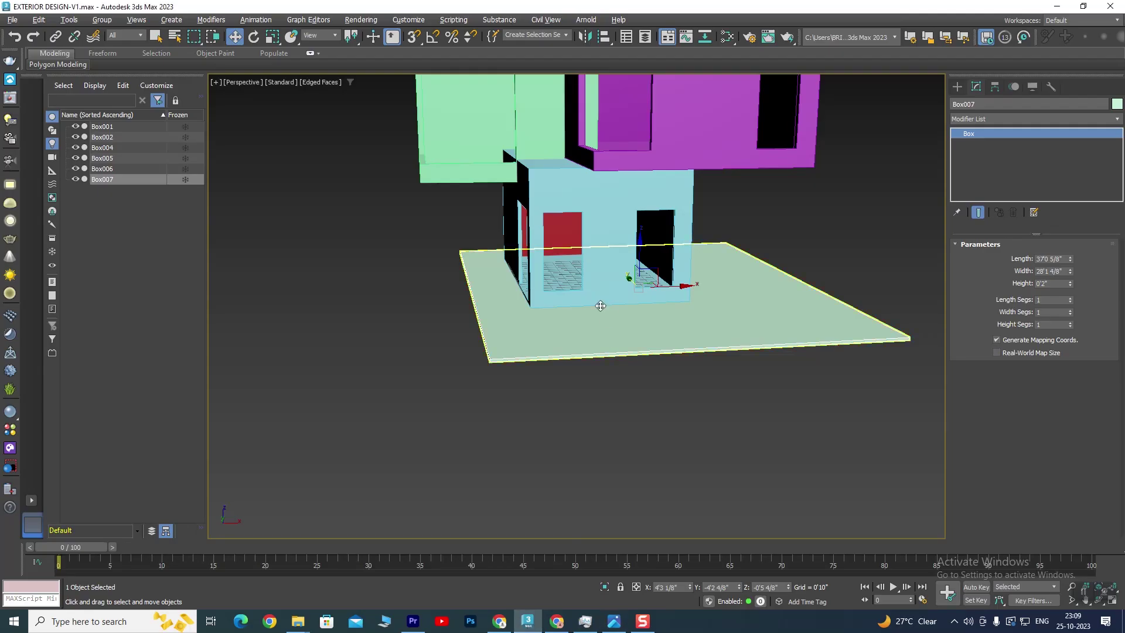
# Draw a long thin Box strip in the Top view beside the lower block.
pyautogui.hotkey('alt', 'w')
pyautogui.scroll(-2, 608, 332)
pyautogui.hotkey('alt', 'w')
pyautogui.moveTo(718, 376); pyautogui.dragTo(653, 309, button='middle')
pyautogui.scroll(1, 653, 309)
pyautogui.scroll(-1, 665, 311)
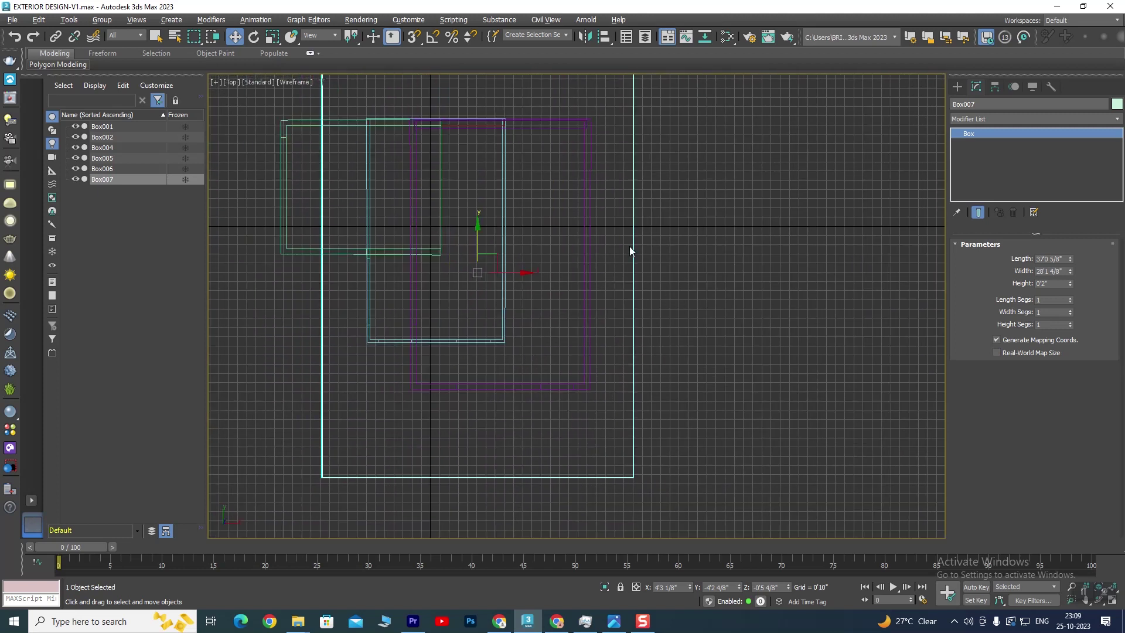
pyautogui.click(954, 88)
pyautogui.click(992, 164)
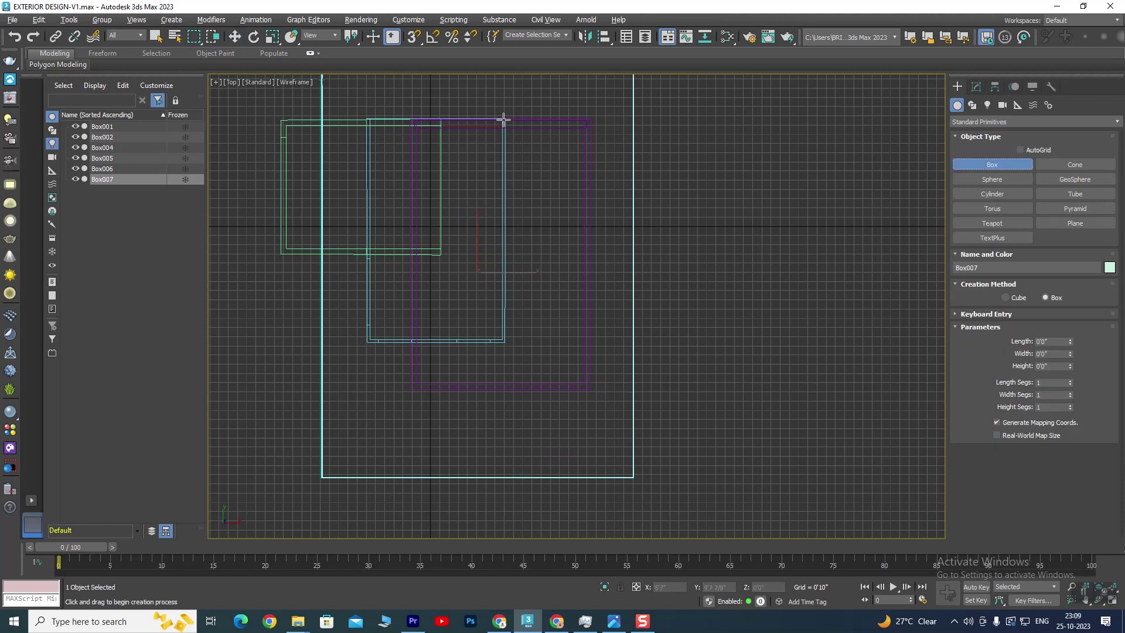
pyautogui.moveTo(503, 119); pyautogui.dragTo(512, 472)
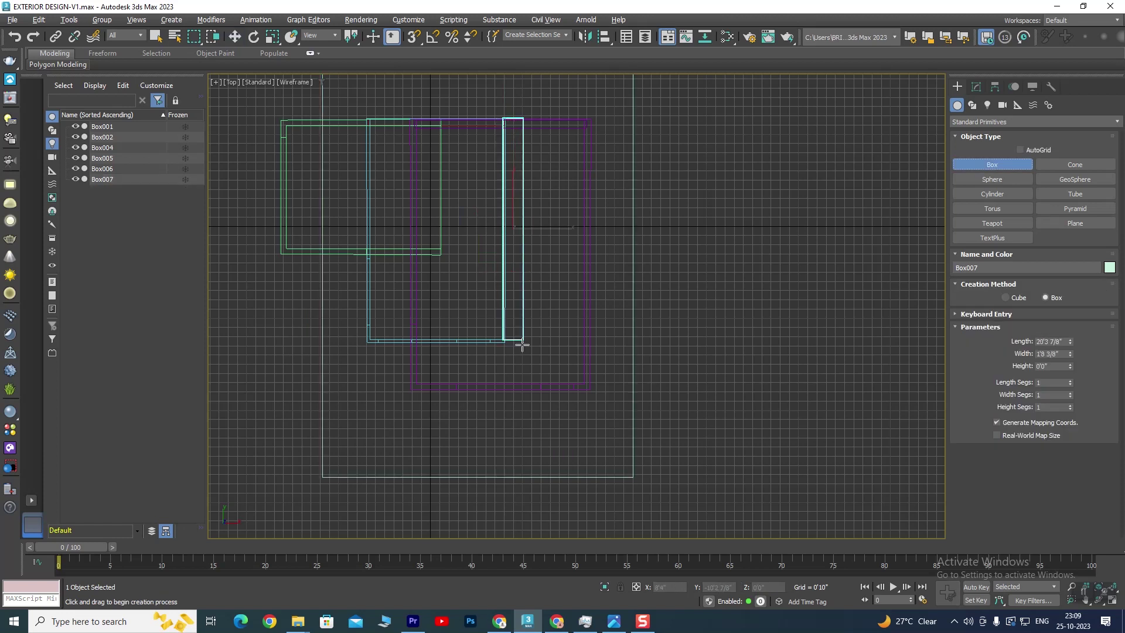
pyautogui.moveTo(511, 472); pyautogui.dragTo(509, 477)
pyautogui.click(509, 476)
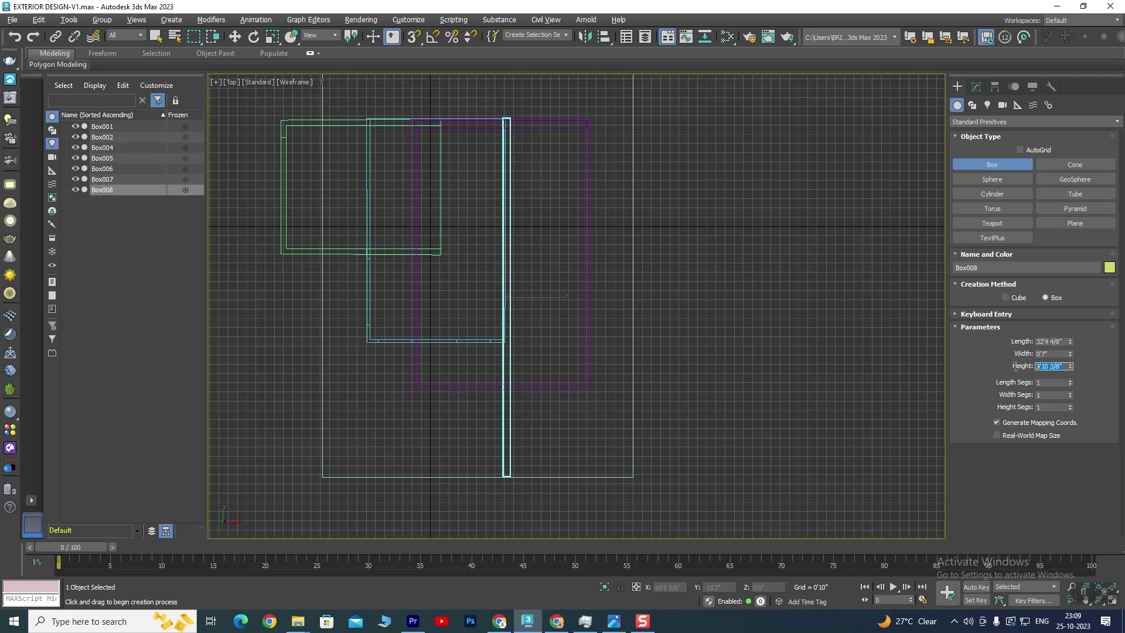
# Set the wall box Height to 8' and Width to 0'5".
pyautogui.write("8'0")
pyautogui.doubleClick(1064, 354)
pyautogui.write('5')
pyautogui.press('Return')
pyautogui.scroll(3, 514, 351)
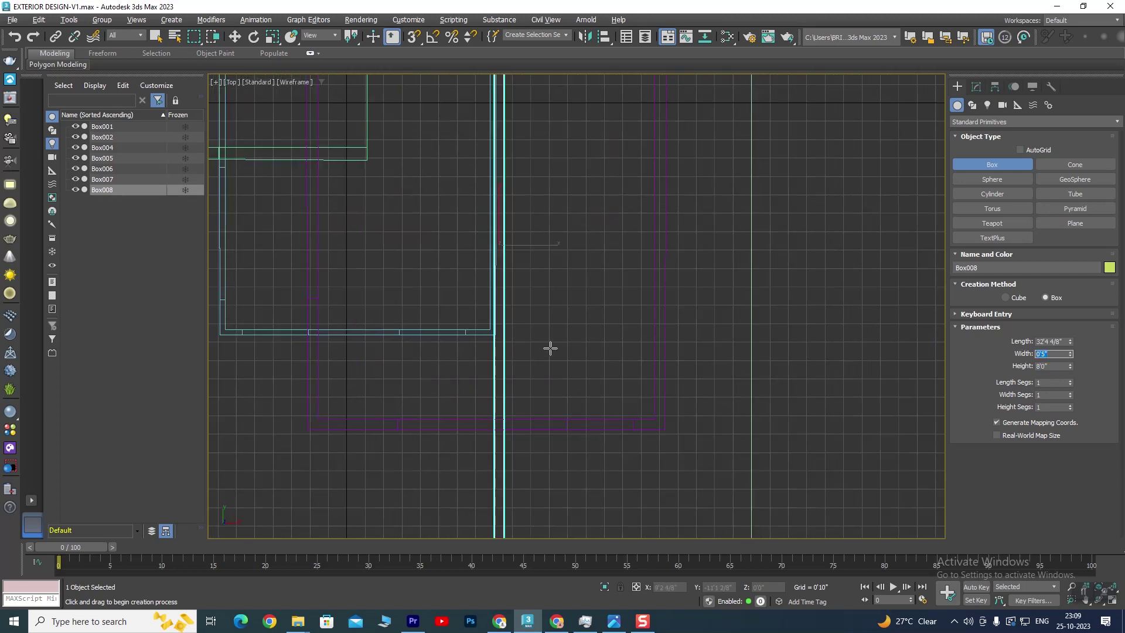
# Shift the new wall slightly along X to sit beside the house.
pyautogui.click(234, 37)
pyautogui.scroll(2, 504, 264)
pyautogui.scroll(2, 507, 263)
pyautogui.scroll(2, 516, 234)
pyautogui.moveTo(521, 221); pyautogui.dragTo(553, 298, button='middle')
pyautogui.moveTo(567, 218); pyautogui.dragTo(572, 219)
pyautogui.hotkey('alt', 'w')
pyautogui.hotkey('alt', 'w')
pyautogui.hotkey('alt', 'w')
pyautogui.hotkey('alt', 'w')
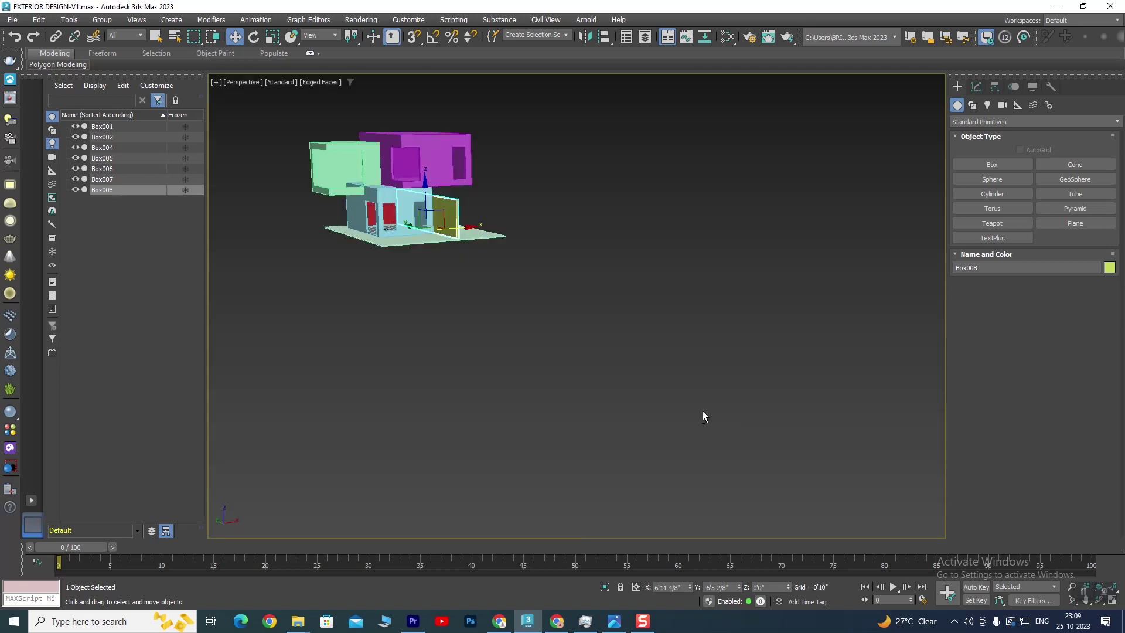
# Orbit around the house and compare it with the reference house photo.
pyautogui.keyDown('alt'); pyautogui.moveTo(703, 414); pyautogui.dragTo(705, 472, button='middle'); pyautogui.keyUp('alt')
pyautogui.scroll(5, 705, 472)
pyautogui.scroll(3, 685, 421)
pyautogui.moveTo(684, 422)
pyautogui.keyDown('alt'); pyautogui.mouseDown(button='middle')
pyautogui.moveTo(674, 413)
pyautogui.moveTo(685, 420)
pyautogui.mouseUp(button='middle'); pyautogui.keyUp('alt')
pyautogui.scroll(-3, 672, 449)
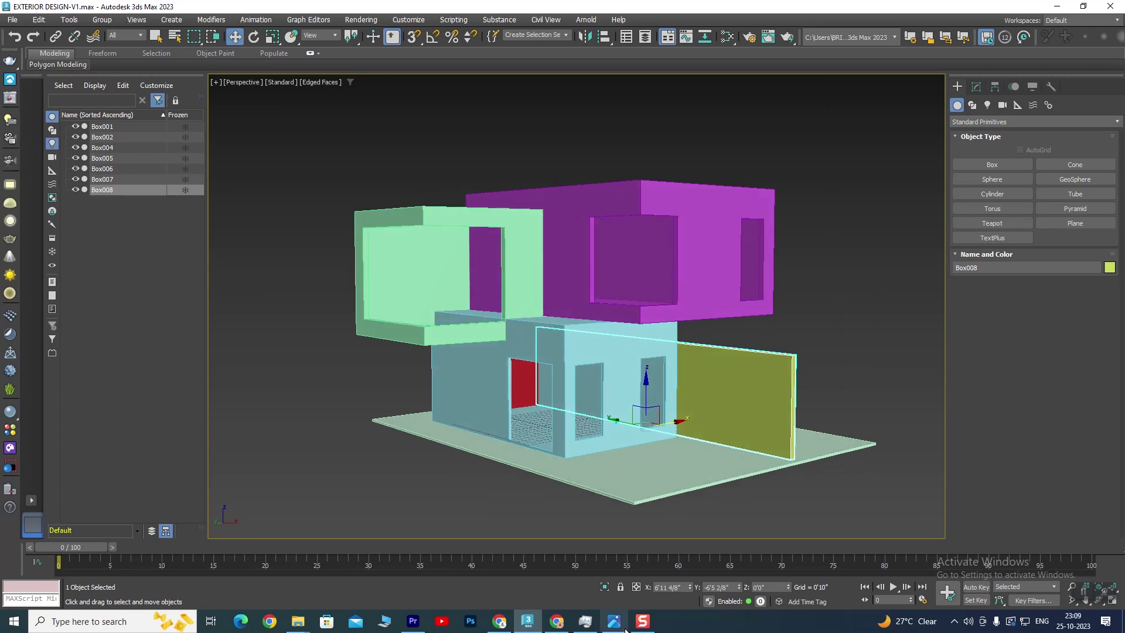
pyautogui.click(614, 621)
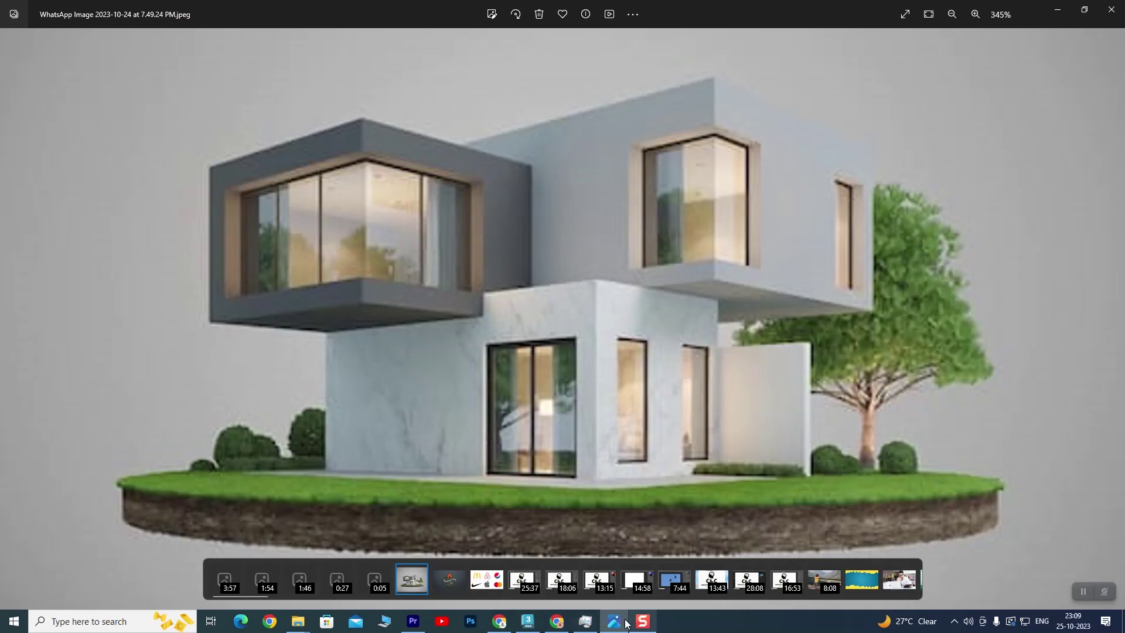
pyautogui.click(527, 621)
pyautogui.keyDown('alt'); pyautogui.moveTo(729, 444); pyautogui.dragTo(640, 432, button='middle'); pyautogui.keyUp('alt')
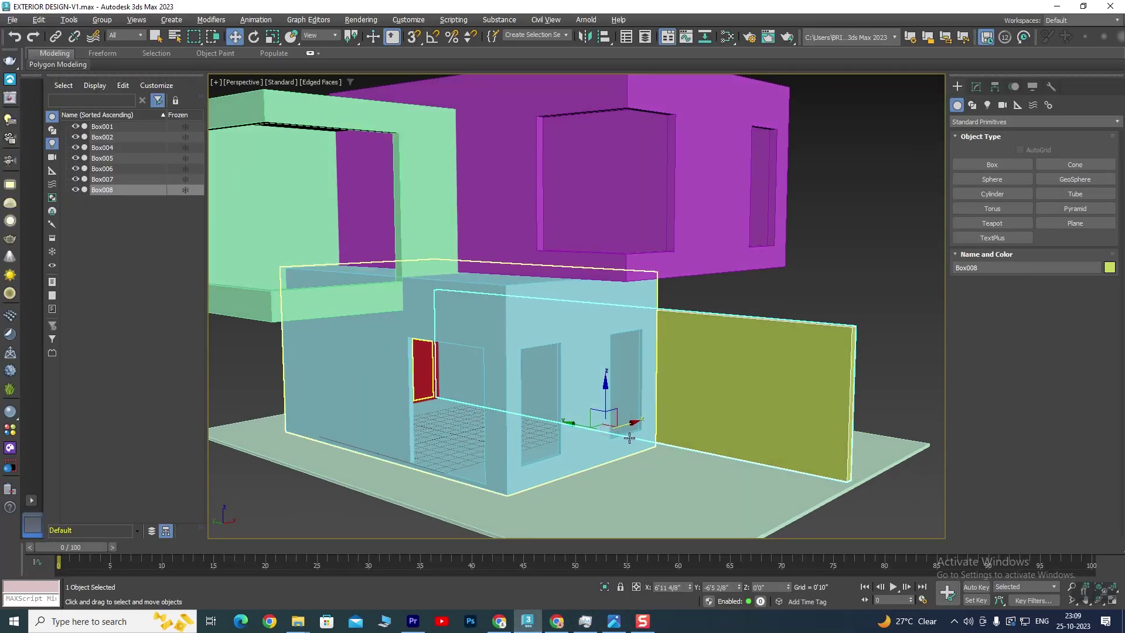
# Slide the olive side wall Box008 along Y beside the ground-floor box.
pyautogui.moveTo(576, 431); pyautogui.dragTo(530, 417)
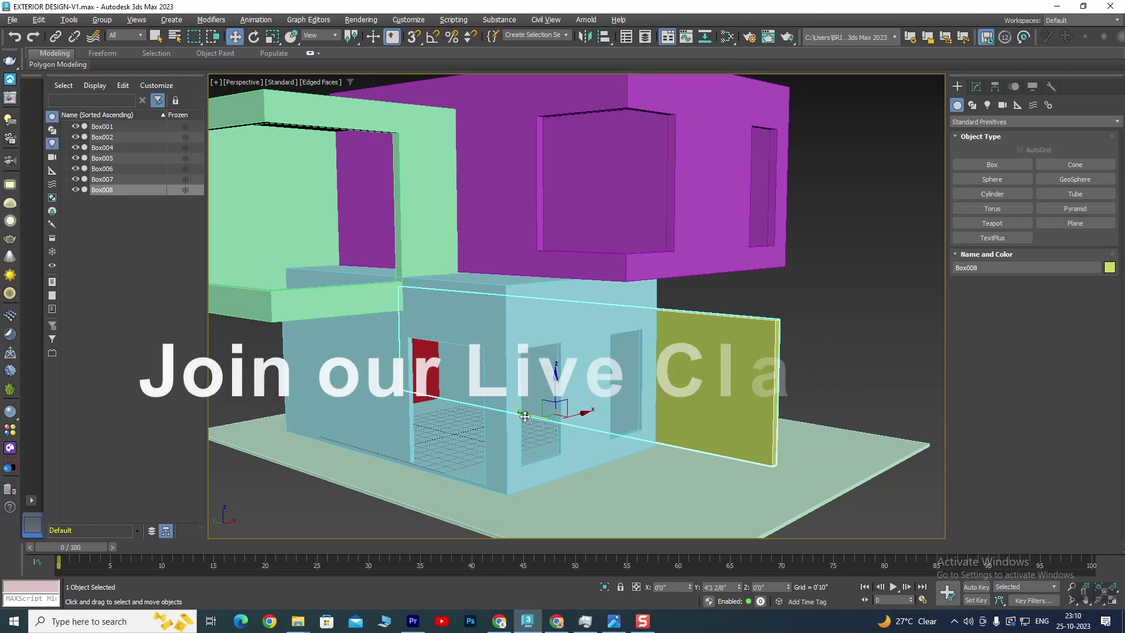
pyautogui.moveTo(530, 418)
pyautogui.keyDown('alt'); pyautogui.mouseDown(button='middle')
pyautogui.moveTo(624, 433)
pyautogui.moveTo(697, 371)
pyautogui.mouseUp(button='middle'); pyautogui.keyUp('alt')
pyautogui.scroll(-3, 580, 424)
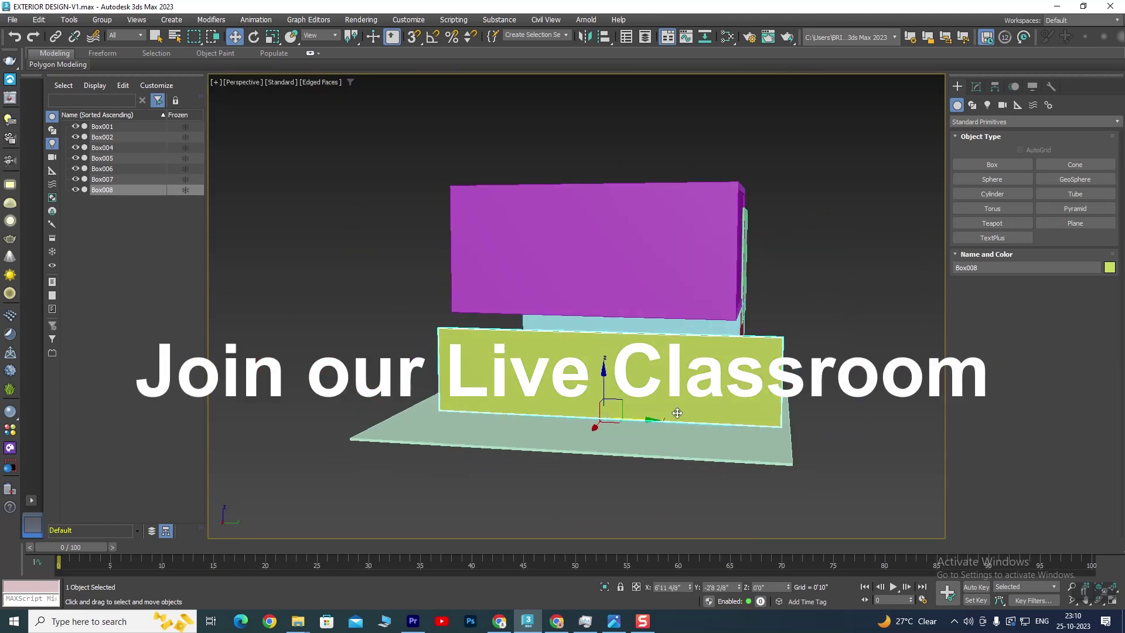
# Convert Box008 to an Editable Poly and inspect its vertices.
pyautogui.rightClick(697, 371)
pyautogui.click(835, 529)
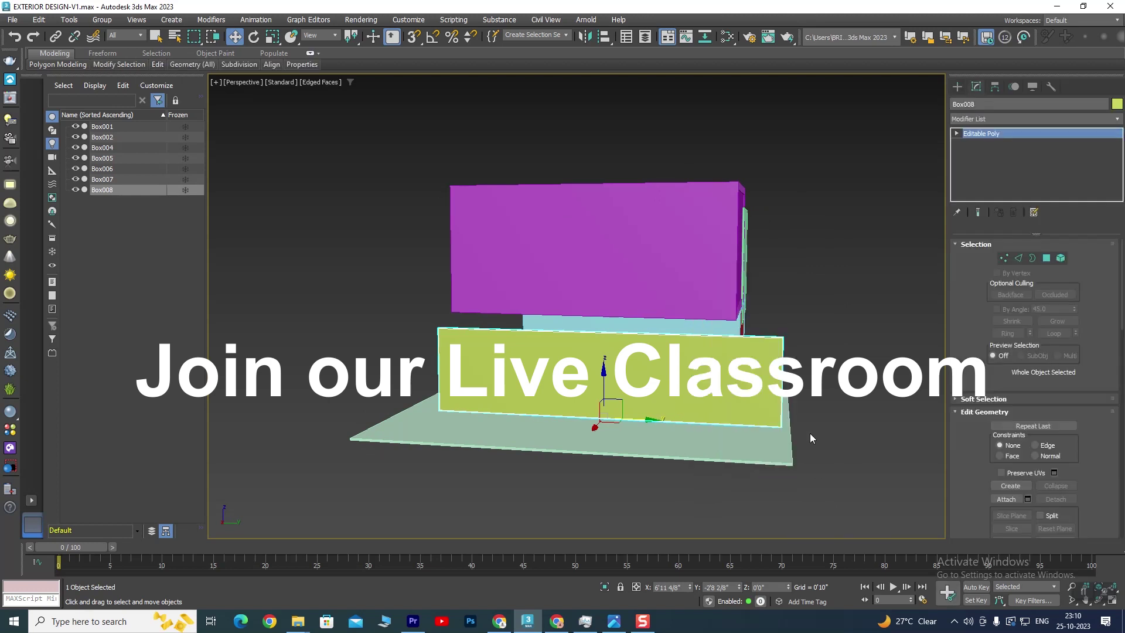
pyautogui.click(1004, 258)
pyautogui.scroll(2, 832, 328)
pyautogui.scroll(3, 826, 375)
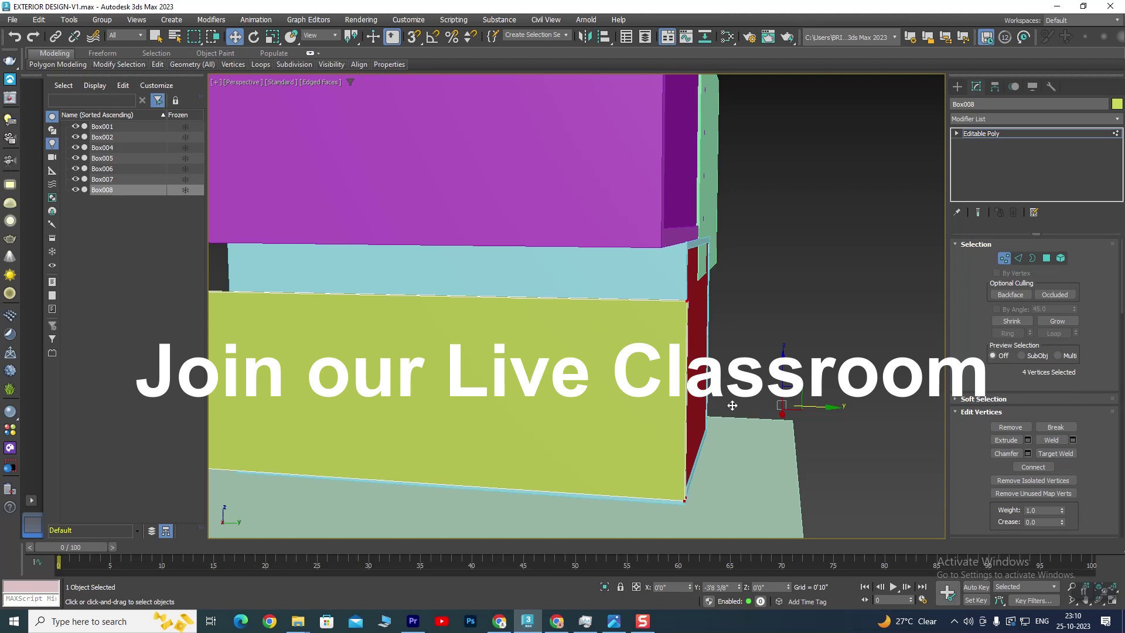
pyautogui.scroll(-5, 727, 401)
pyautogui.moveTo(727, 401)
pyautogui.keyDown('alt'); pyautogui.mouseDown(button='middle')
pyautogui.moveTo(627, 415)
pyautogui.moveTo(609, 410)
pyautogui.moveTo(605, 392)
pyautogui.mouseUp(button='middle'); pyautogui.keyUp('alt')
pyautogui.scroll(4, 627, 416)
pyautogui.scroll(-3, 641, 420)
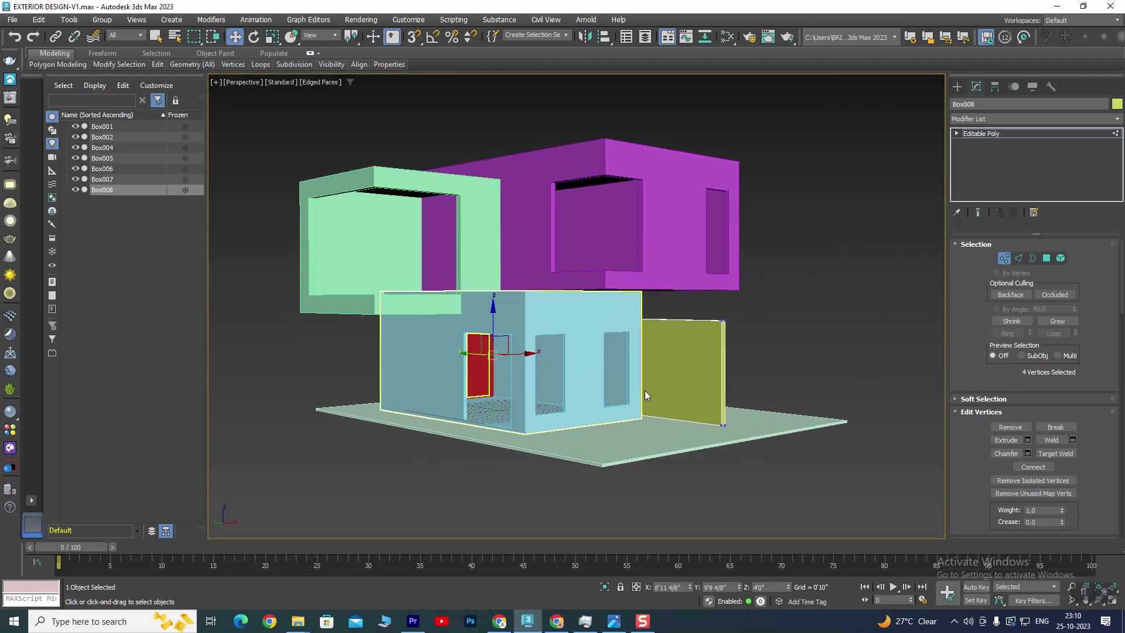
# Exit vertex sub-object mode, recheck the reference photo, and maximize the Top viewport.
pyautogui.click(849, 315)
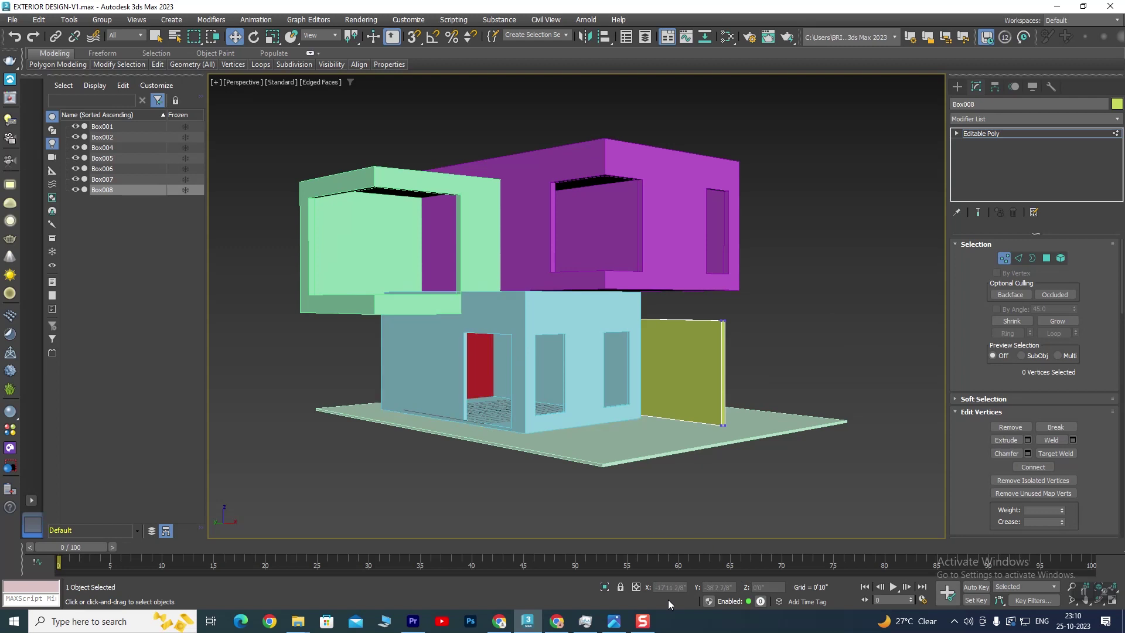
pyautogui.click(982, 135)
pyautogui.click(619, 626)
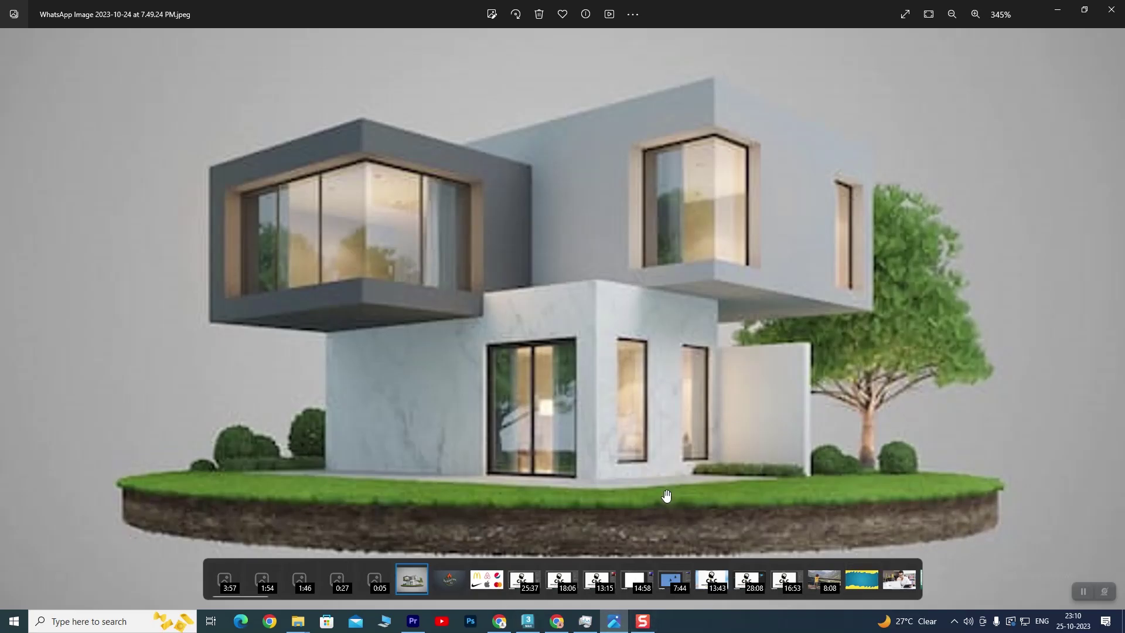
pyautogui.click(527, 621)
pyautogui.scroll(-5, 409, 200)
pyautogui.scroll(2, 433, 195)
pyautogui.hotkey('alt', 'w')
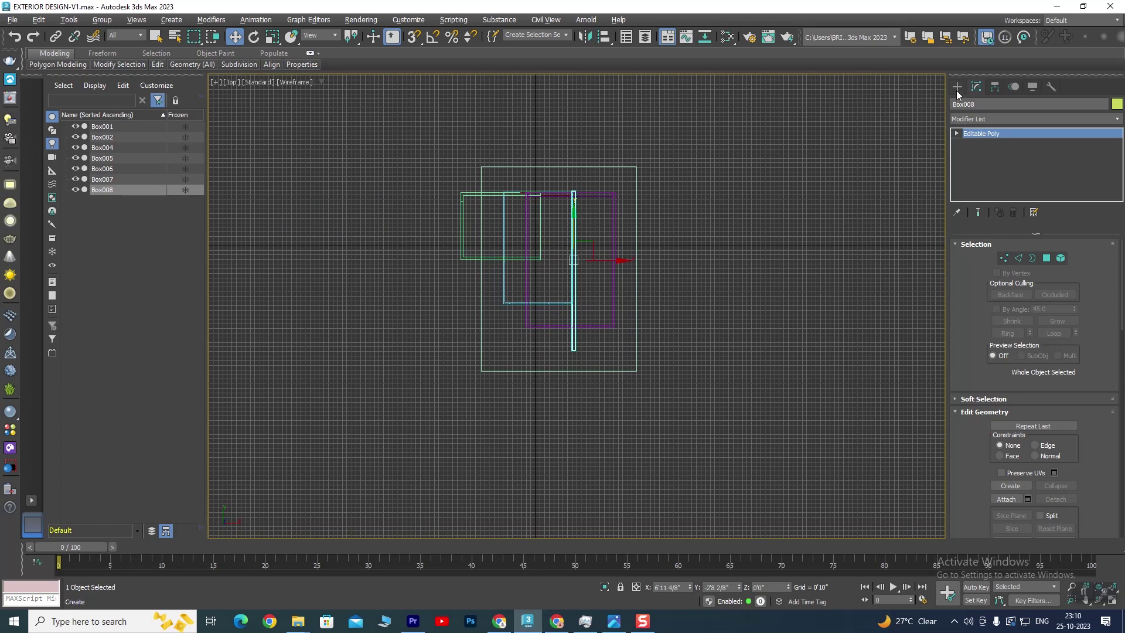
# Draw a large Cylinder001 of about 36'10" radius in the Top view.
pyautogui.click(958, 87)
pyautogui.click(996, 194)
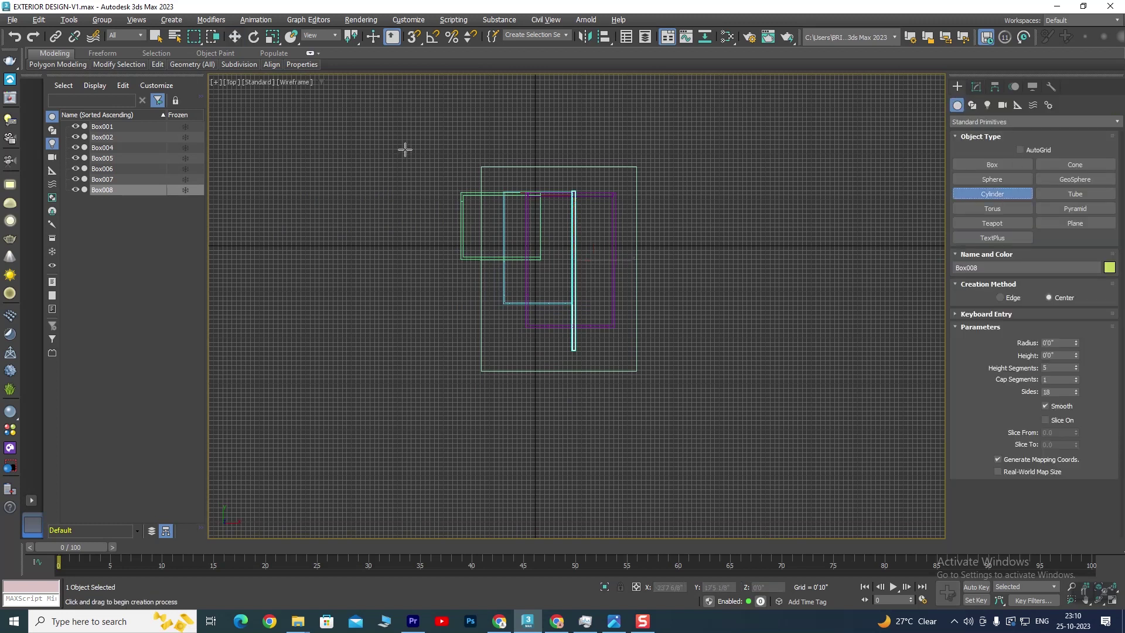
pyautogui.moveTo(396, 152); pyautogui.dragTo(555, 276)
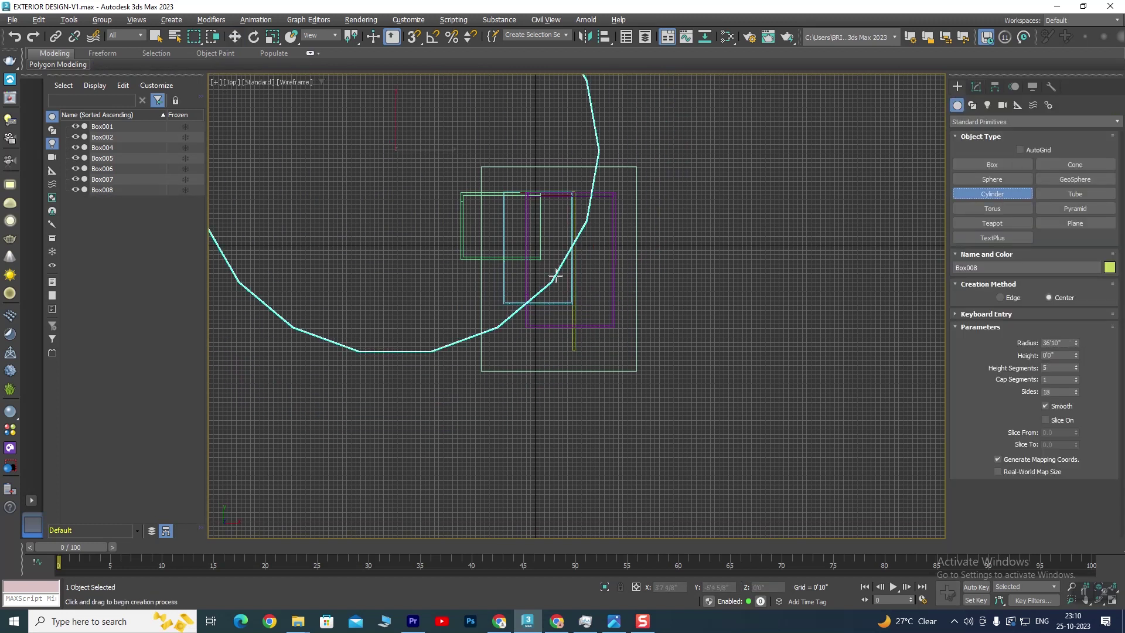
pyautogui.rightClick(421, 189)
pyautogui.scroll(-2, 485, 339)
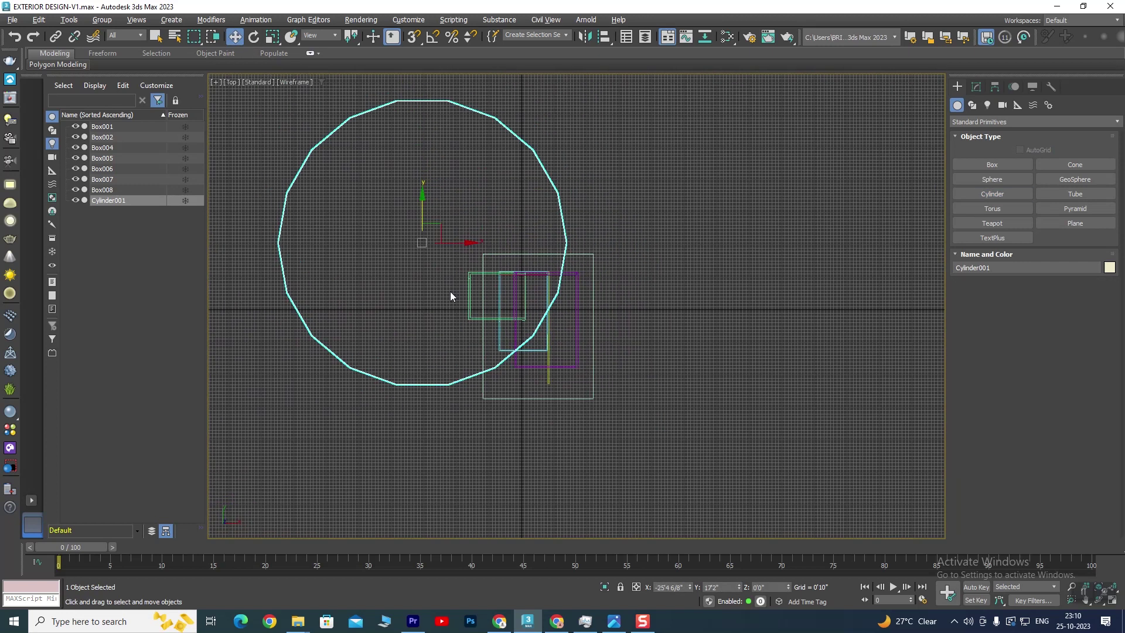
# Move Cylinder001 along X to centre it under the house, checking the reference photo.
pyautogui.click(426, 204)
pyautogui.moveTo(475, 155)
pyautogui.mouseDown()
pyautogui.moveTo(413, 193)
pyautogui.moveTo(435, 289)
pyautogui.mouseUp()
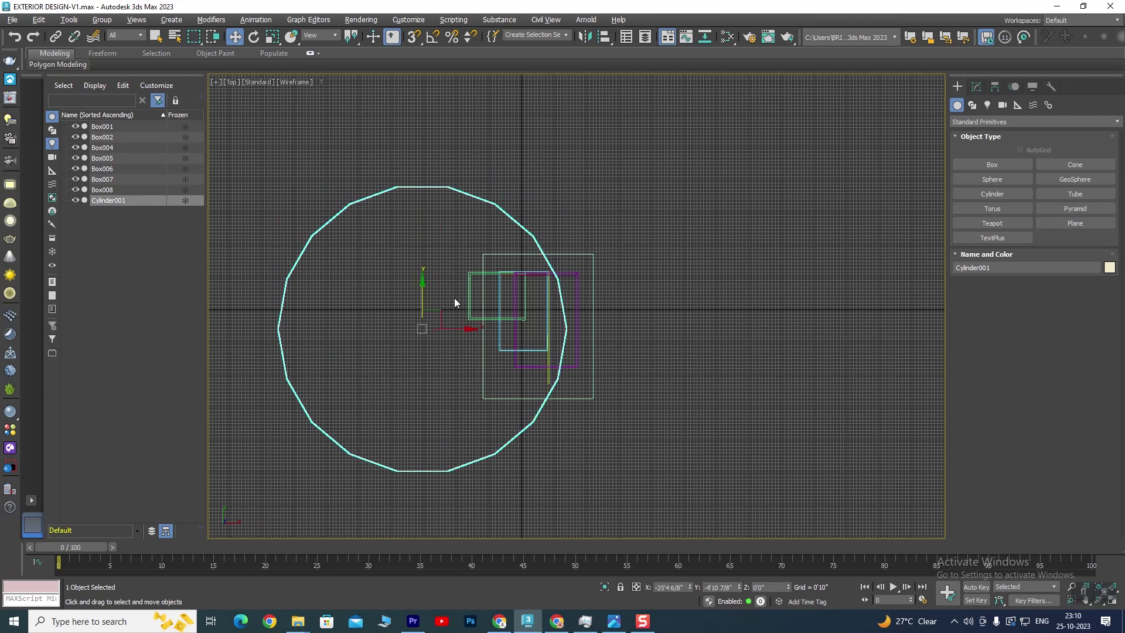
pyautogui.moveTo(469, 332); pyautogui.dragTo(578, 331)
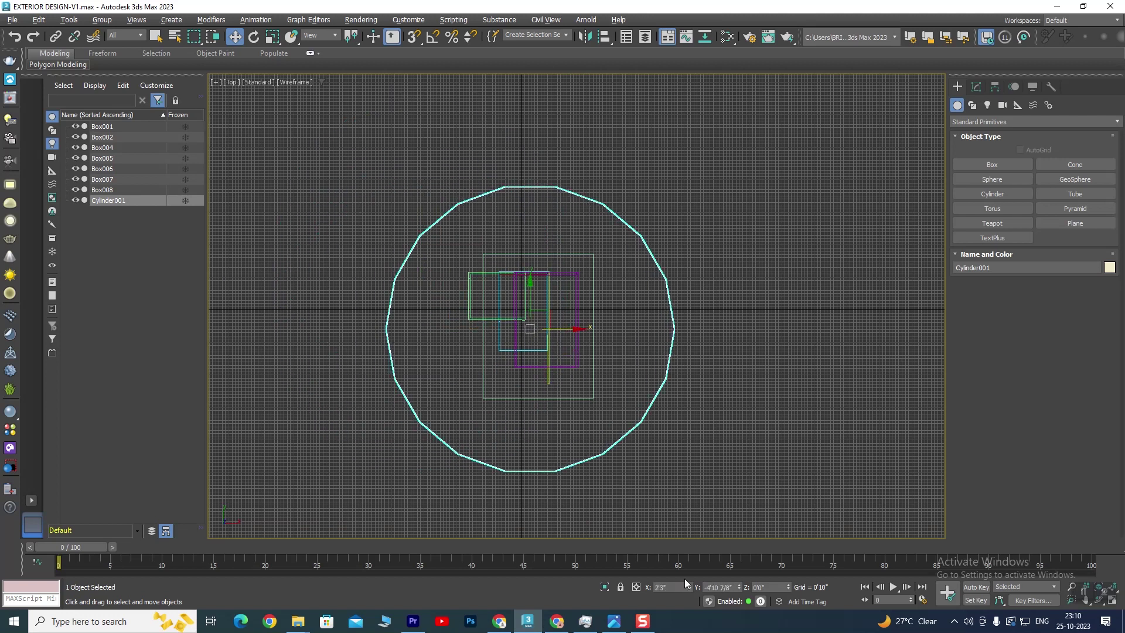
pyautogui.click(627, 624)
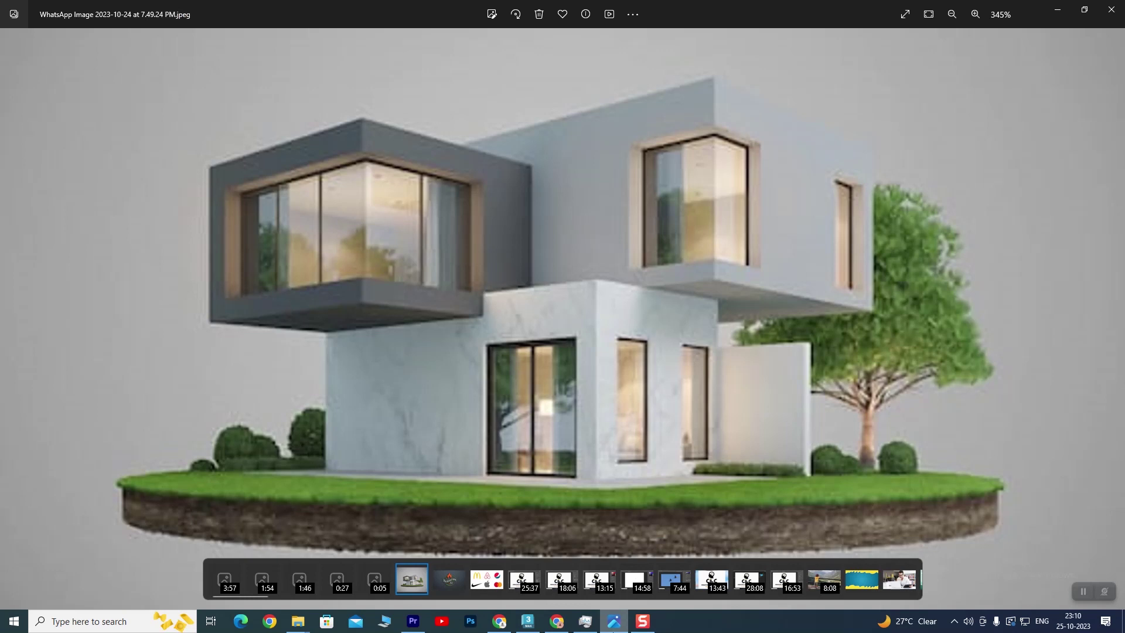
pyautogui.click(609, 625)
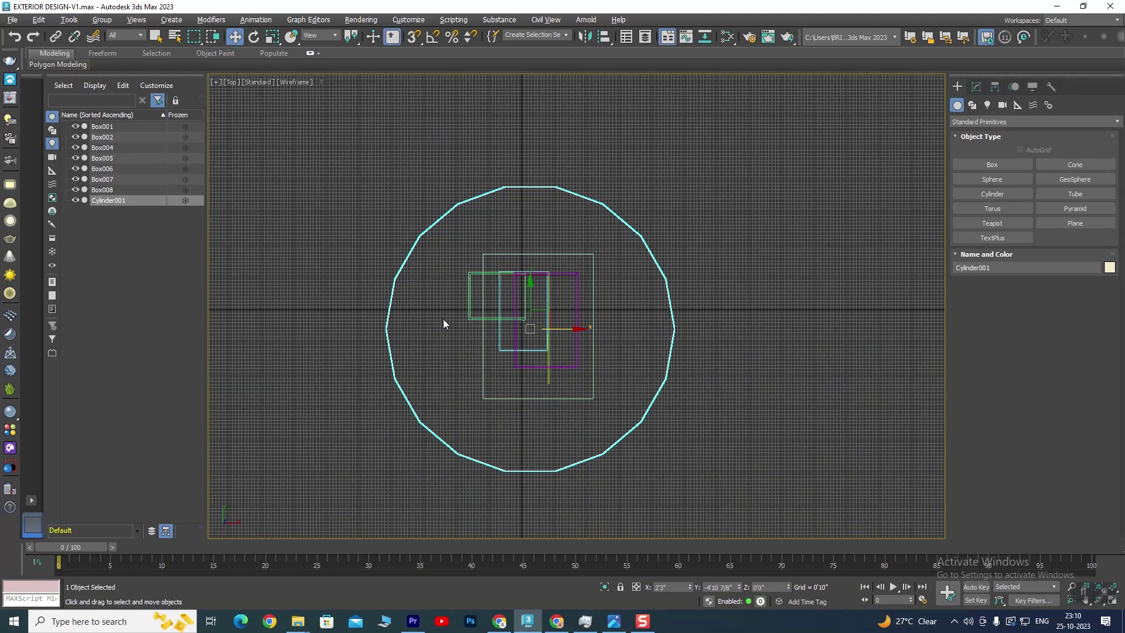
pyautogui.hotkey('alt', 'w')
pyautogui.middleClick(668, 363)
pyautogui.hotkey('alt', 'w')
pyautogui.scroll(-3, 679, 420)
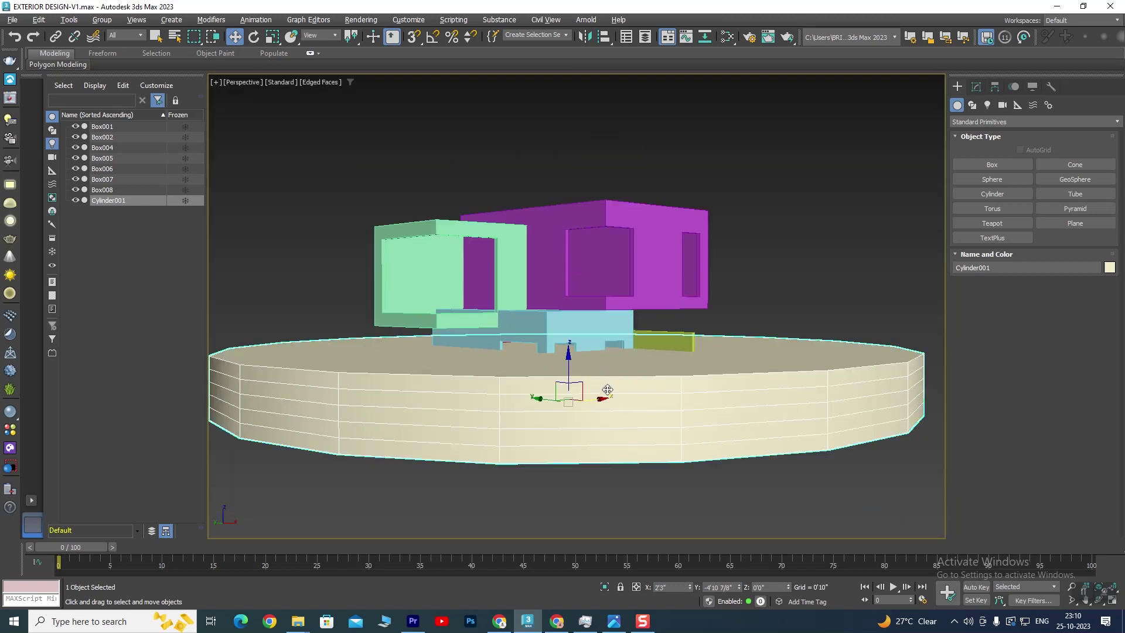
pyautogui.scroll(2, 610, 392)
pyautogui.scroll(1, 610, 392)
pyautogui.click(976, 86)
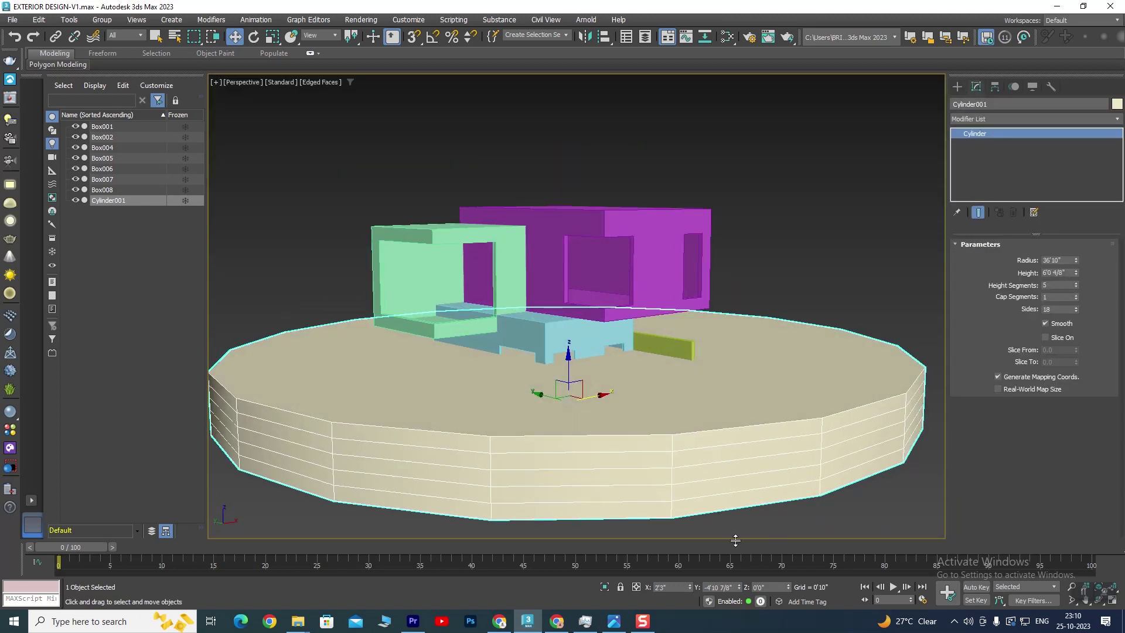
pyautogui.click(614, 622)
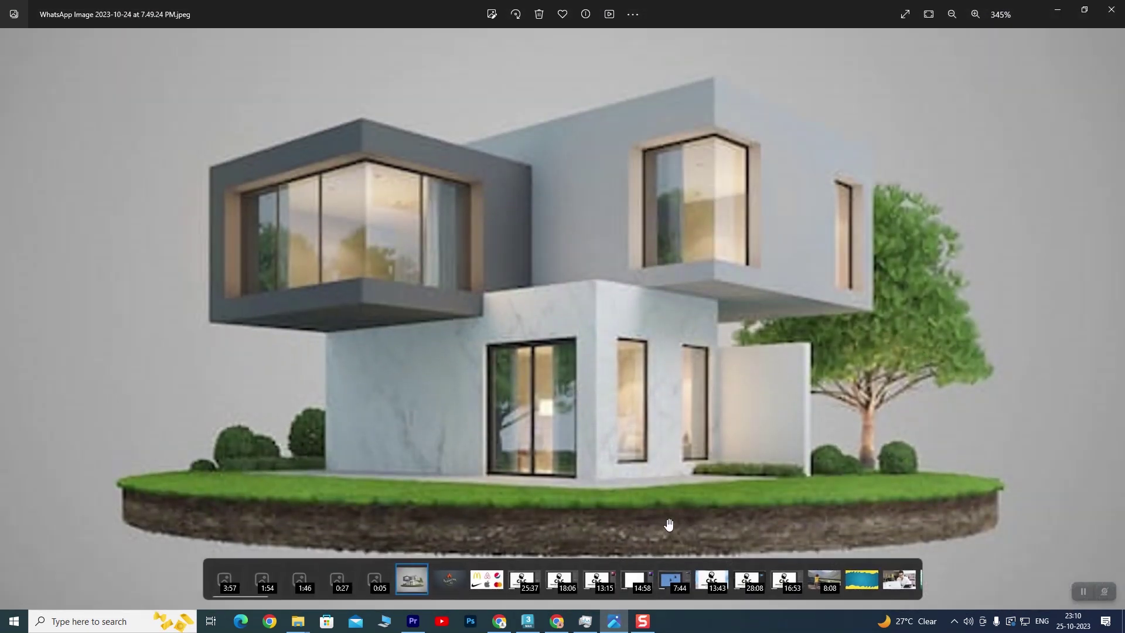
pyautogui.click(527, 621)
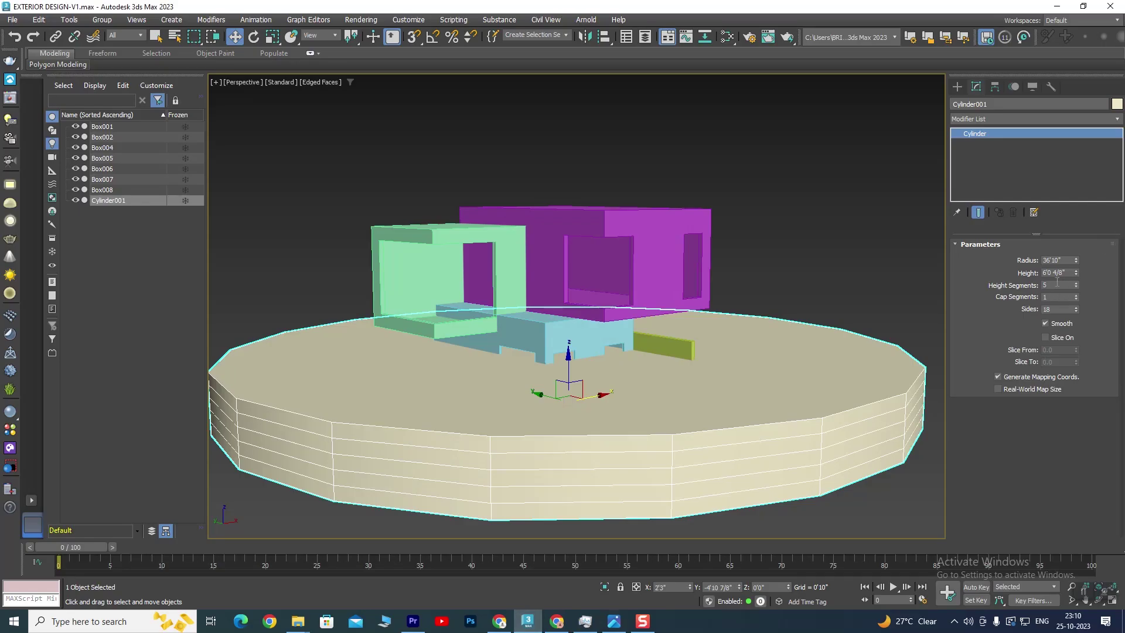
pyautogui.write('6')
pyautogui.press('Return')
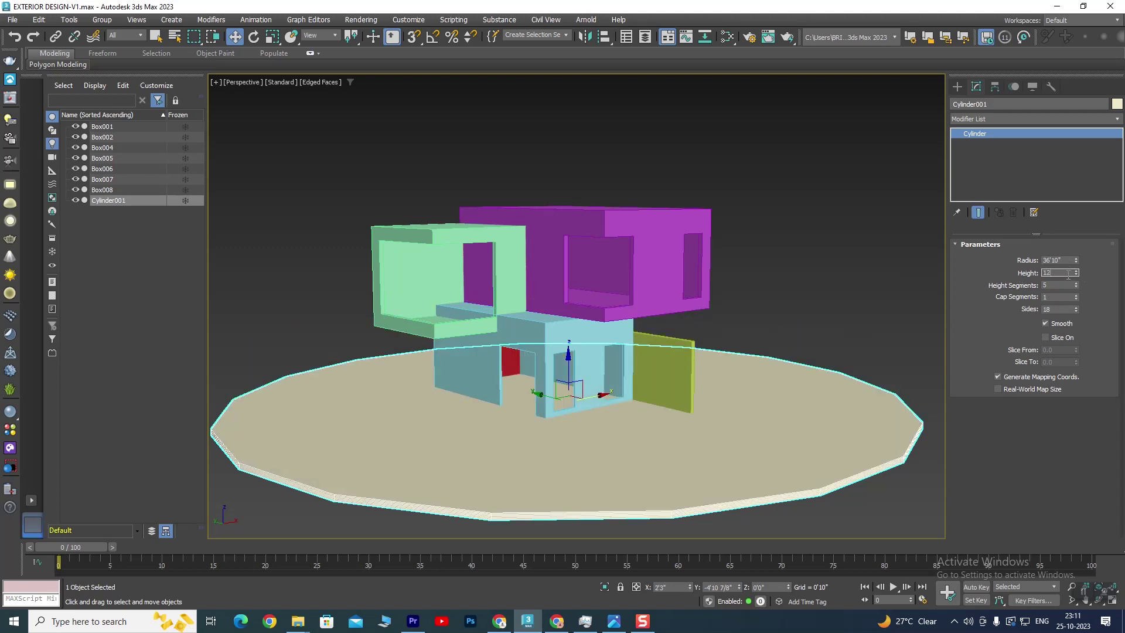
pyautogui.press('Return')
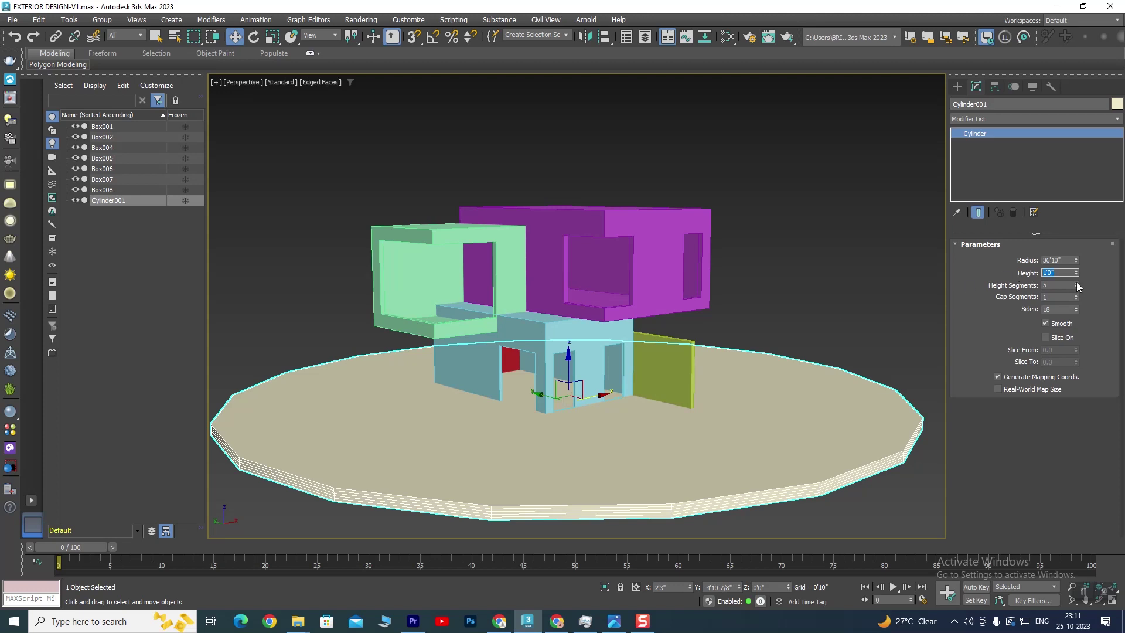
pyautogui.moveTo(1077, 309); pyautogui.dragTo(1077, 190)
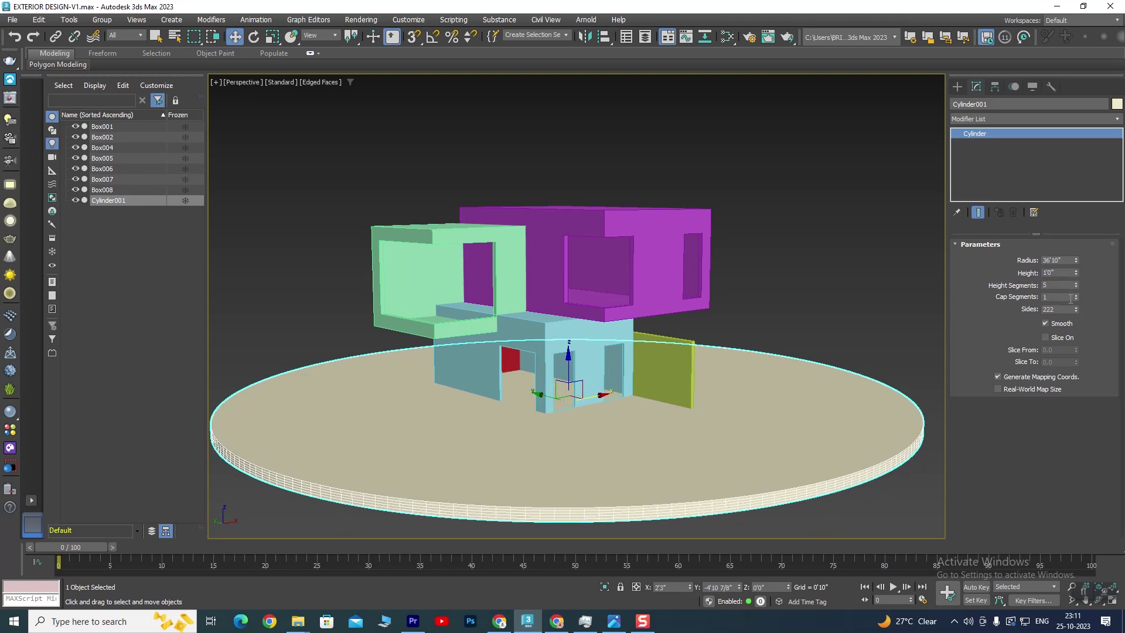
pyautogui.moveTo(1076, 296); pyautogui.dragTo(1080, 292)
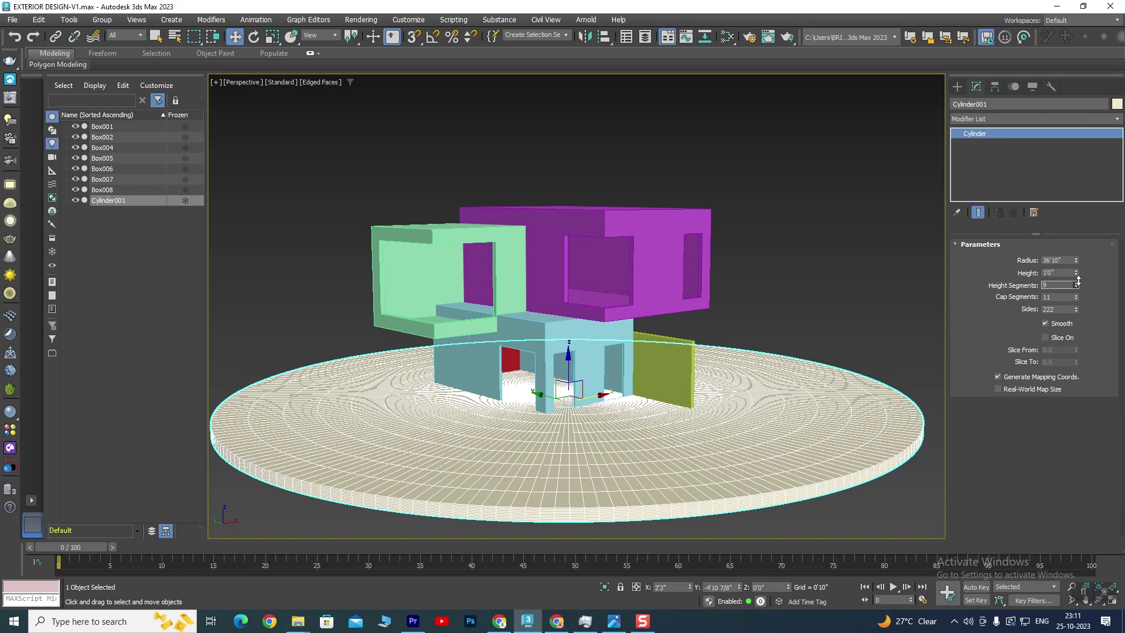
pyautogui.moveTo(1078, 282); pyautogui.dragTo(1077, 283)
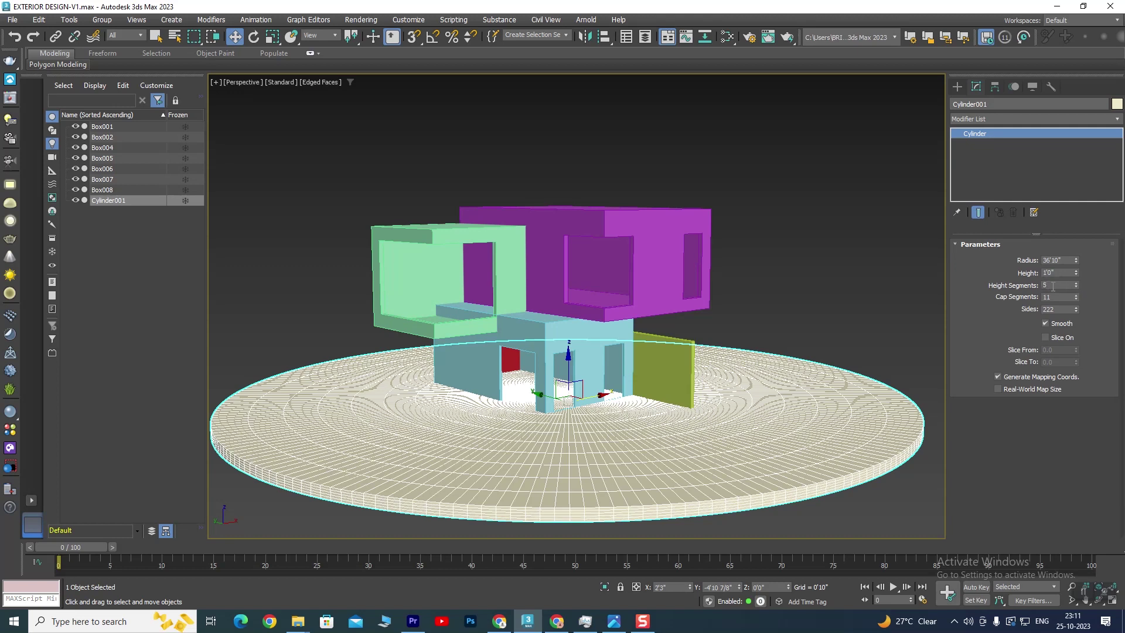
pyautogui.write('10')
pyautogui.click(1041, 272)
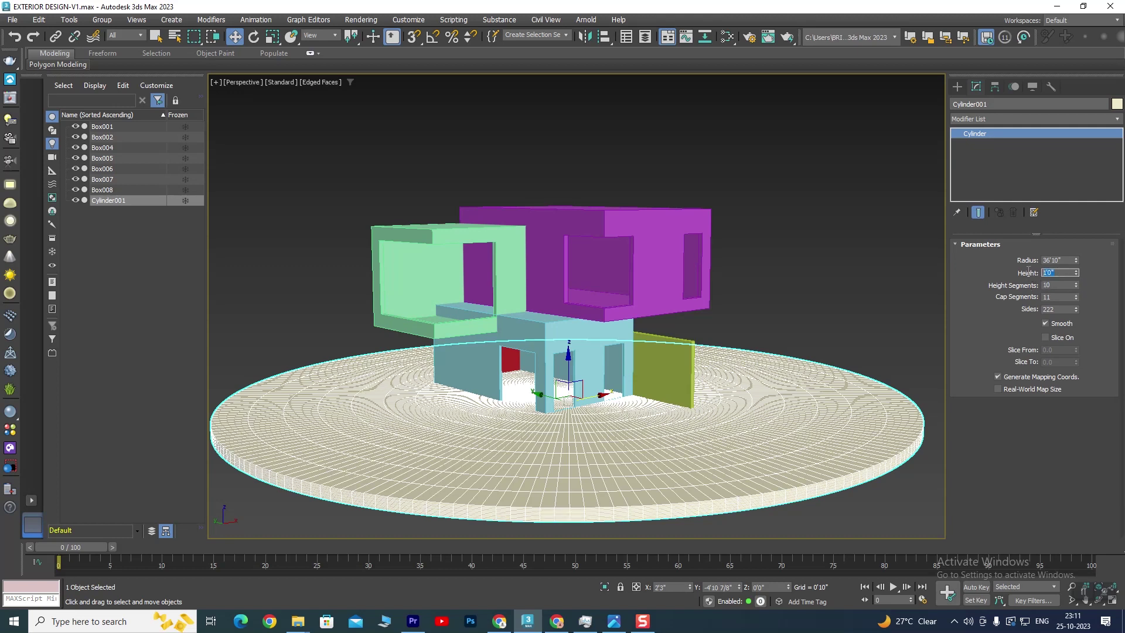
pyautogui.write('1\'6"')
pyautogui.press('Return')
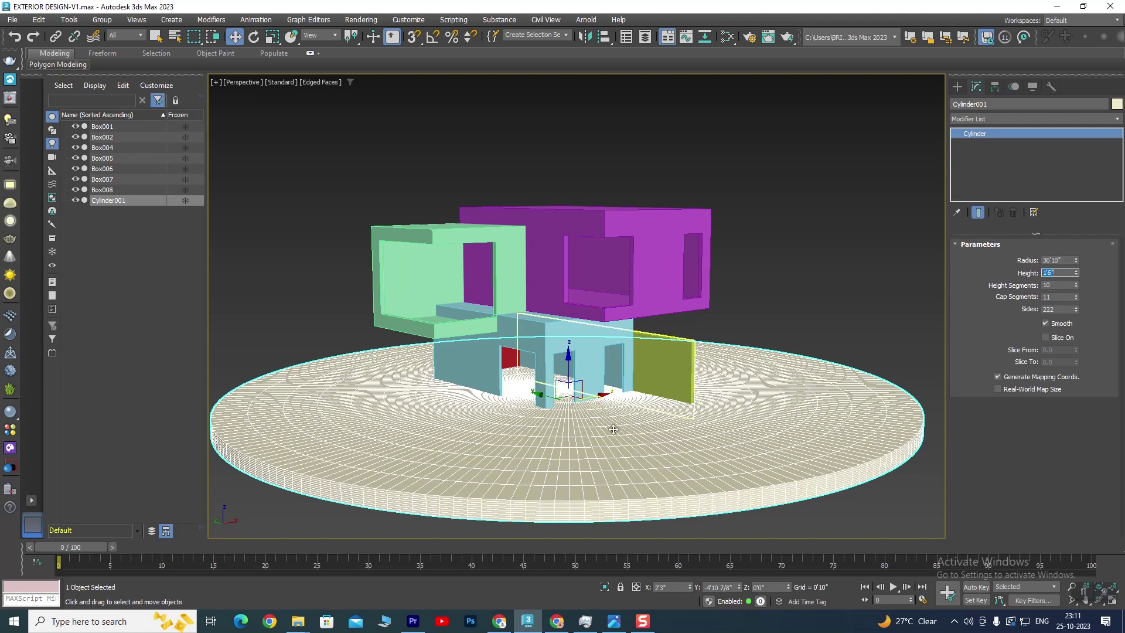
pyautogui.hotkey('alt', 'w')
pyautogui.click(751, 219)
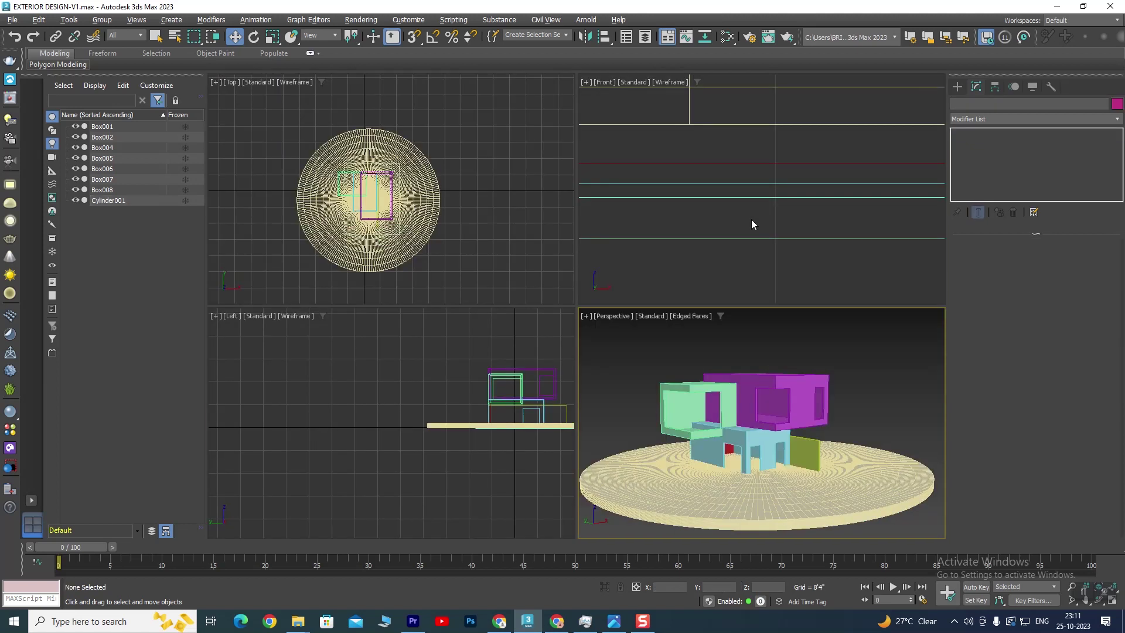
pyautogui.hotkey('alt', 'w')
pyautogui.scroll(-2, 680, 278)
pyautogui.scroll(-2, 606, 283)
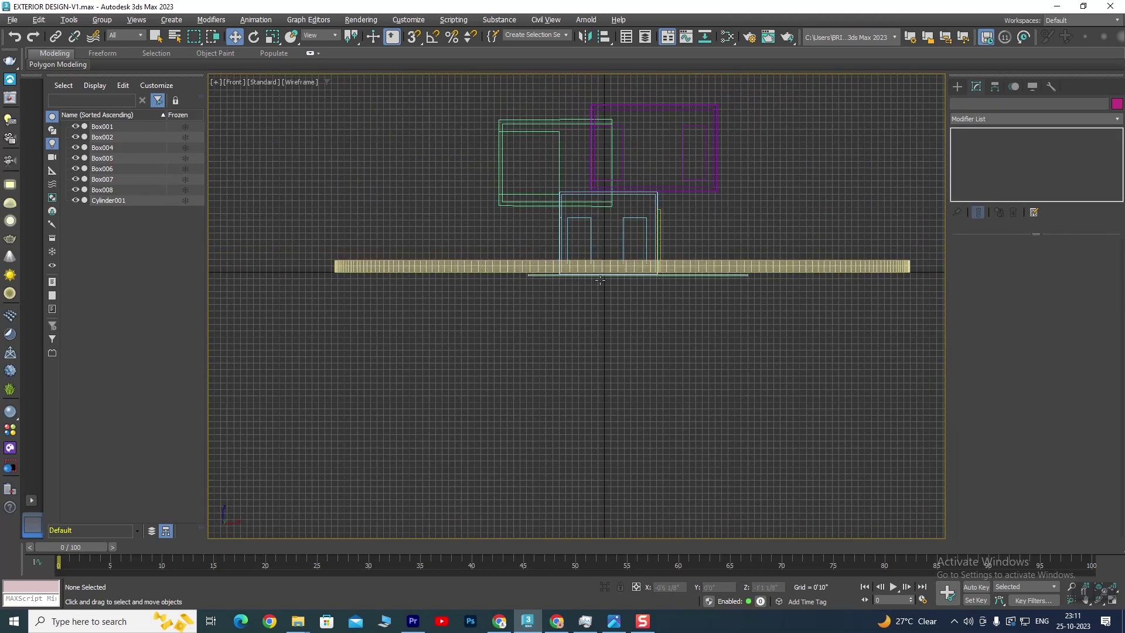
pyautogui.scroll(3, 606, 282)
pyautogui.click(609, 263)
pyautogui.scroll(2, 608, 263)
pyautogui.scroll(2, 605, 176)
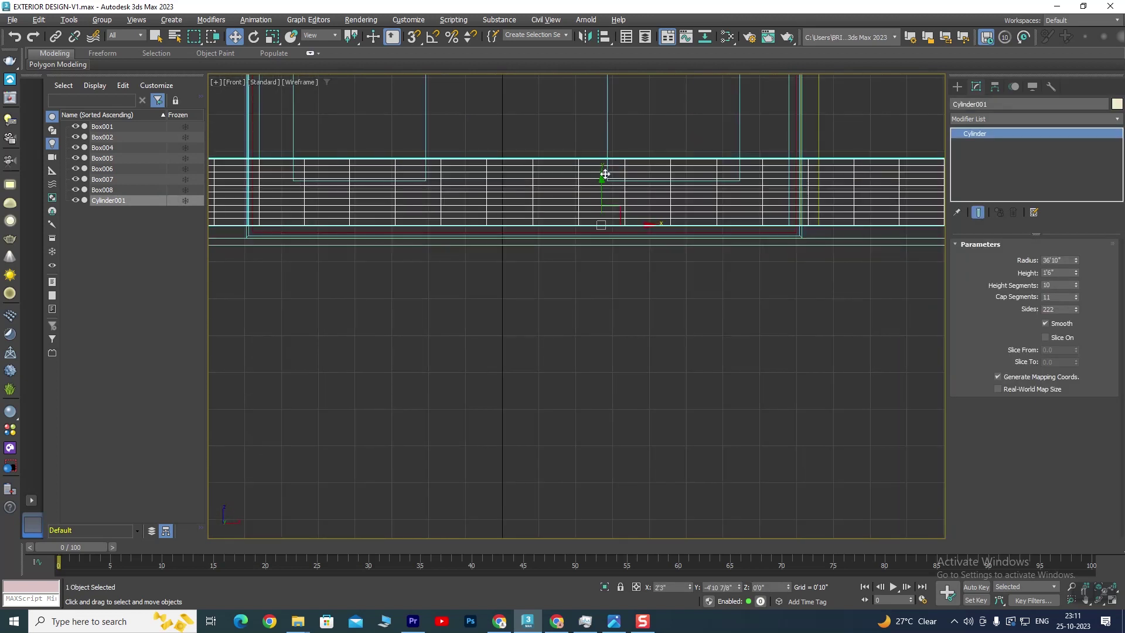
pyautogui.moveTo(601, 180); pyautogui.dragTo(610, 266)
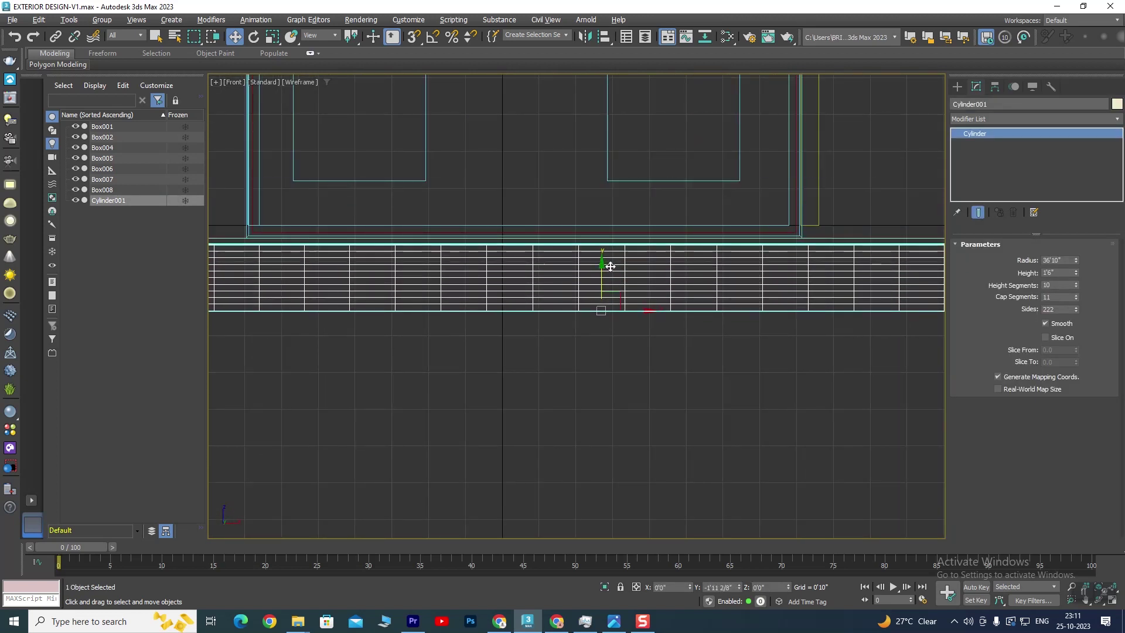
pyautogui.hotkey('alt', 'w')
pyautogui.click(679, 357)
pyautogui.hotkey('alt', 'w')
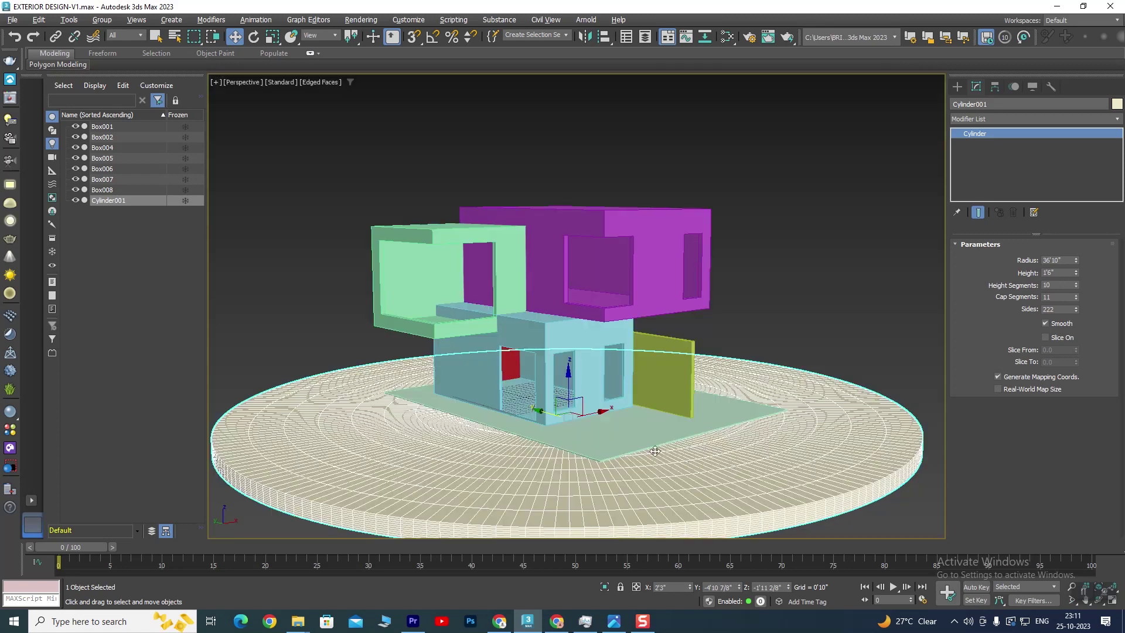
pyautogui.moveTo(679, 358)
pyautogui.keyDown('alt'); pyautogui.mouseDown(button='middle')
pyautogui.moveTo(648, 406)
pyautogui.moveTo(588, 382)
pyautogui.moveTo(650, 331)
pyautogui.mouseUp(button='middle'); pyautogui.keyUp('alt')
pyautogui.scroll(3, 648, 406)
pyautogui.click(614, 624)
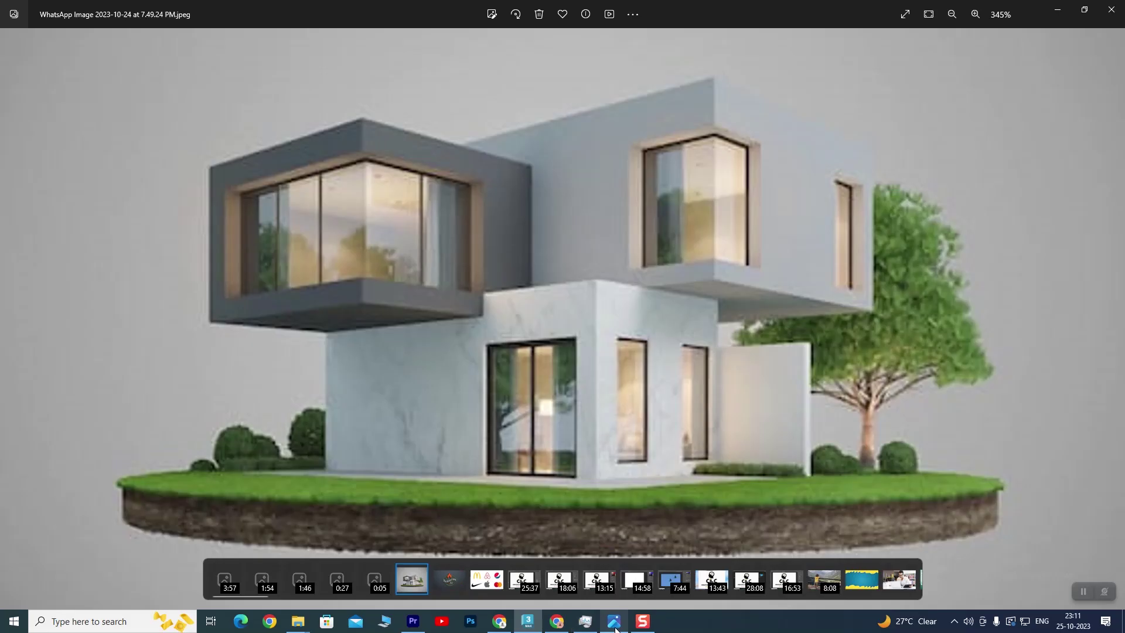
pyautogui.click(614, 624)
pyautogui.scroll(3, 623, 314)
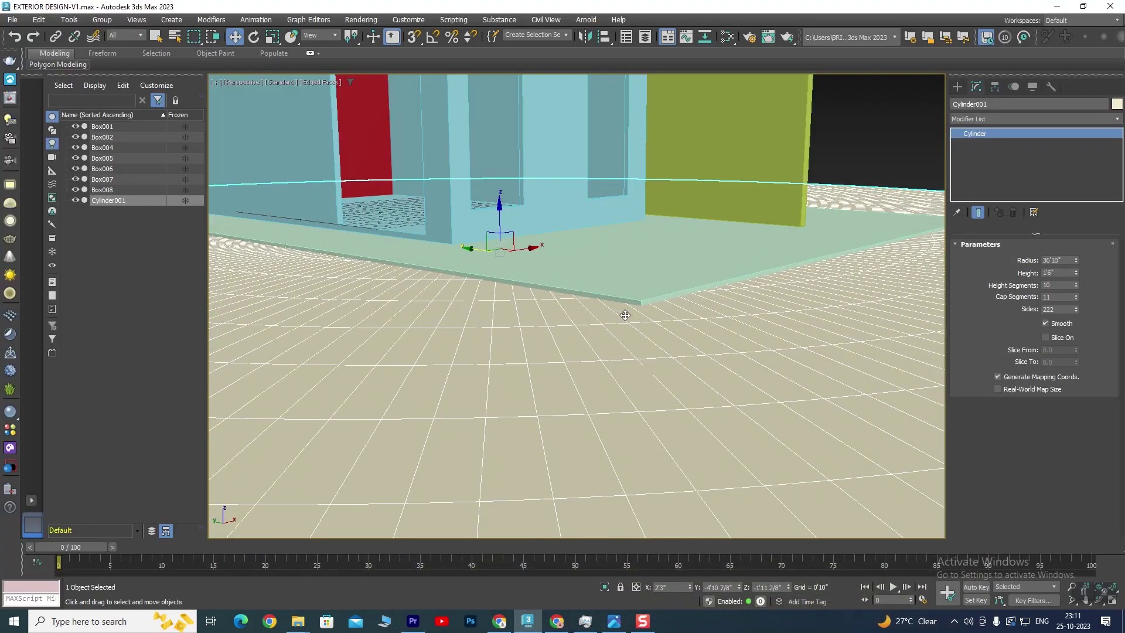
# Reduce Cylinder001's radius from 36'10" to about 30'6 7/8" with the Radius spinner.
pyautogui.scroll(-4, 615, 322)
pyautogui.scroll(1, 650, 361)
pyautogui.scroll(-1, 642, 358)
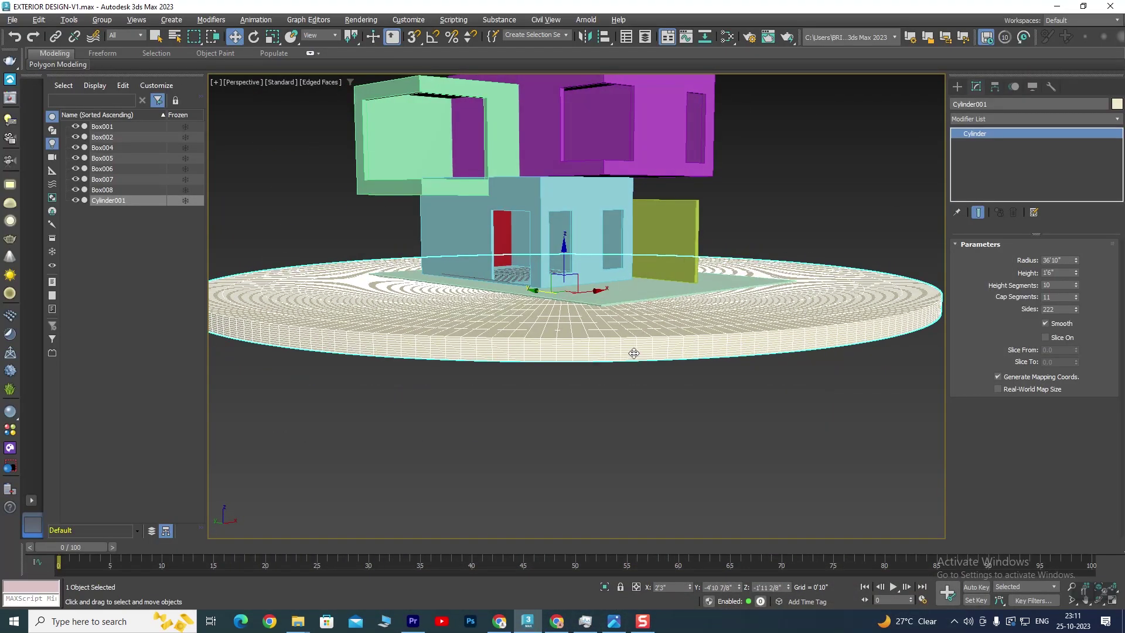
pyautogui.scroll(-1, 621, 380)
pyautogui.scroll(-1, 638, 397)
pyautogui.scroll(1, 617, 448)
pyautogui.scroll(-1, 650, 425)
pyautogui.keyDown('alt'); pyautogui.moveTo(650, 425); pyautogui.dragTo(667, 422, button='middle'); pyautogui.keyUp('alt')
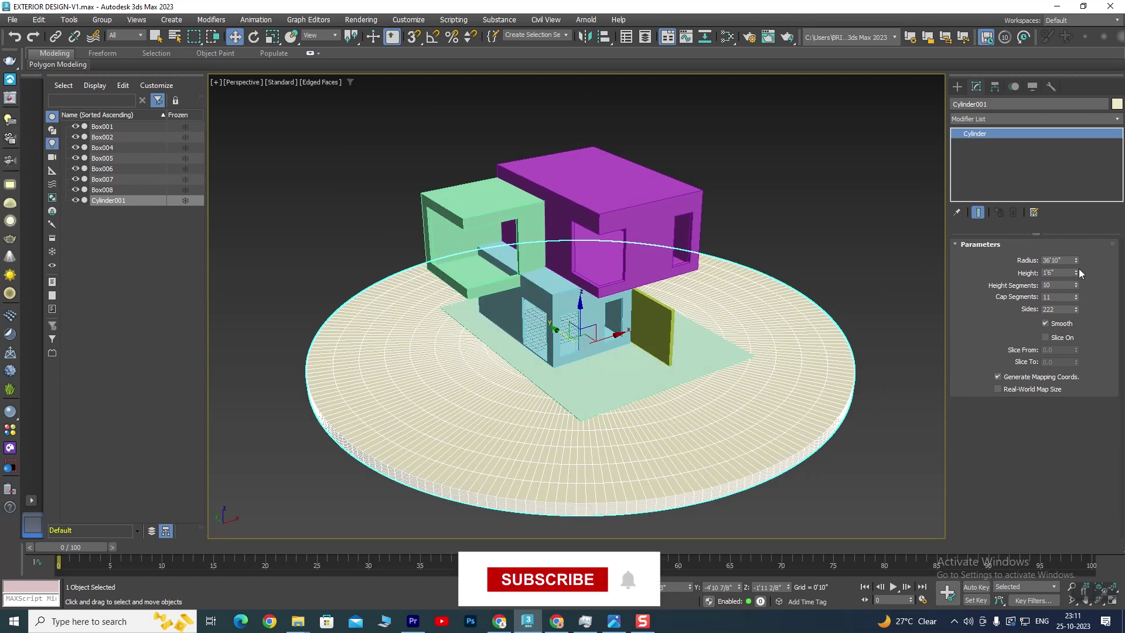
pyautogui.moveTo(1076, 261); pyautogui.dragTo(1077, 272)
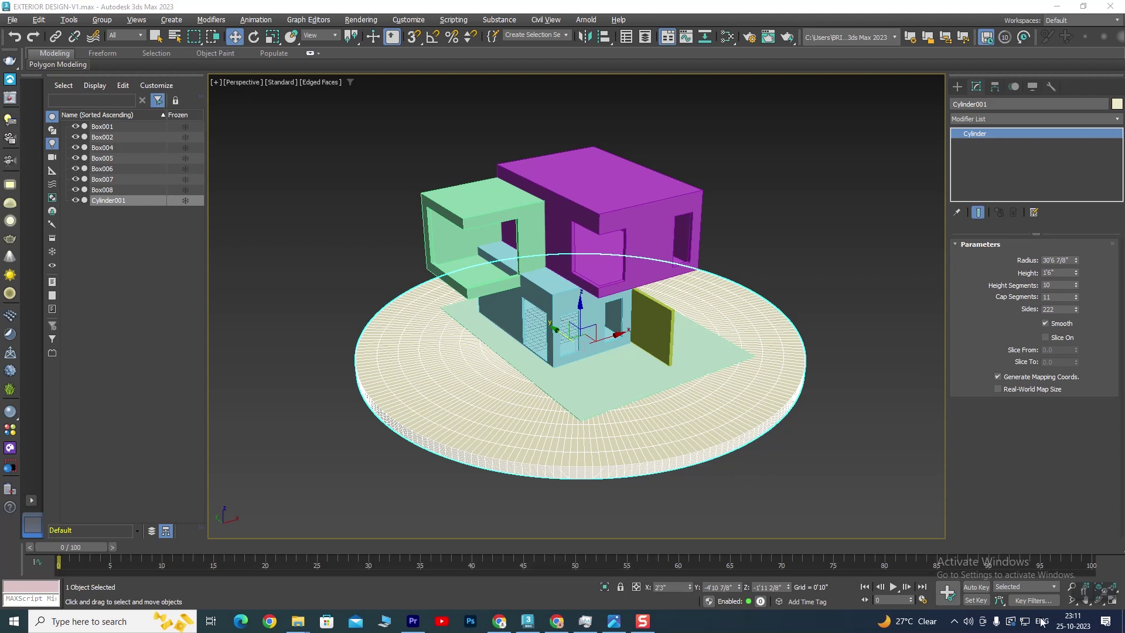
pyautogui.moveTo(790, 513)
pyautogui.keyDown('alt'); pyautogui.mouseDown(button='middle')
pyautogui.moveTo(686, 439)
pyautogui.moveTo(686, 453)
pyautogui.mouseUp(button='middle'); pyautogui.keyUp('alt')
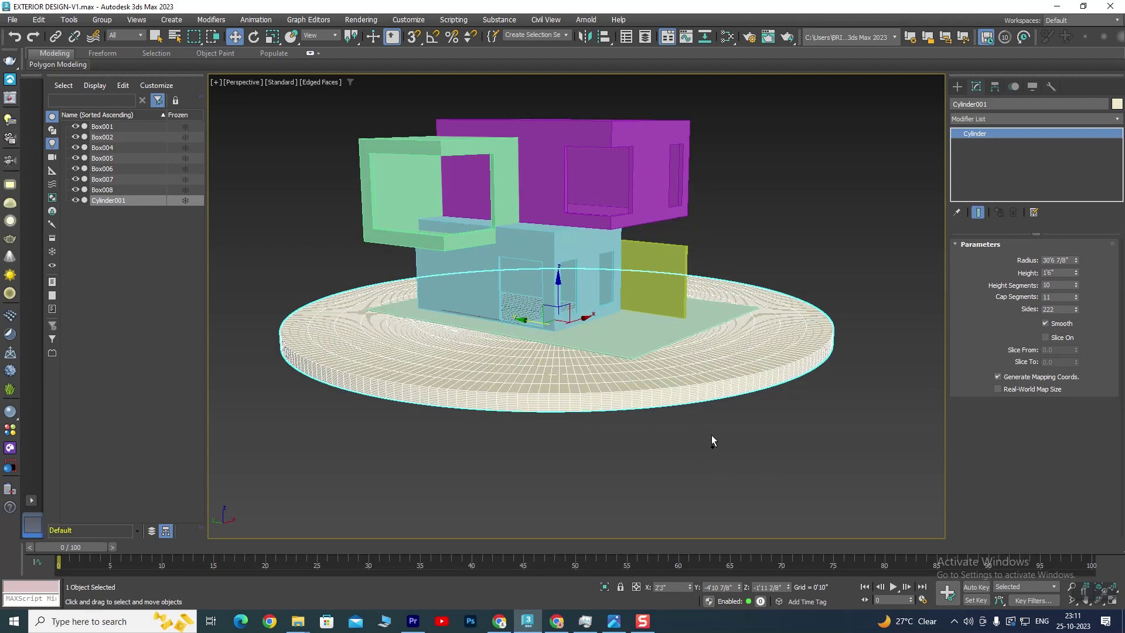
# Copy the base as Cylinder002 with 0'3" height and radius raised to 31'9 4/8".
pyautogui.hotkey('ctrl', 'v')
pyautogui.click(526, 282)
pyautogui.click(540, 353)
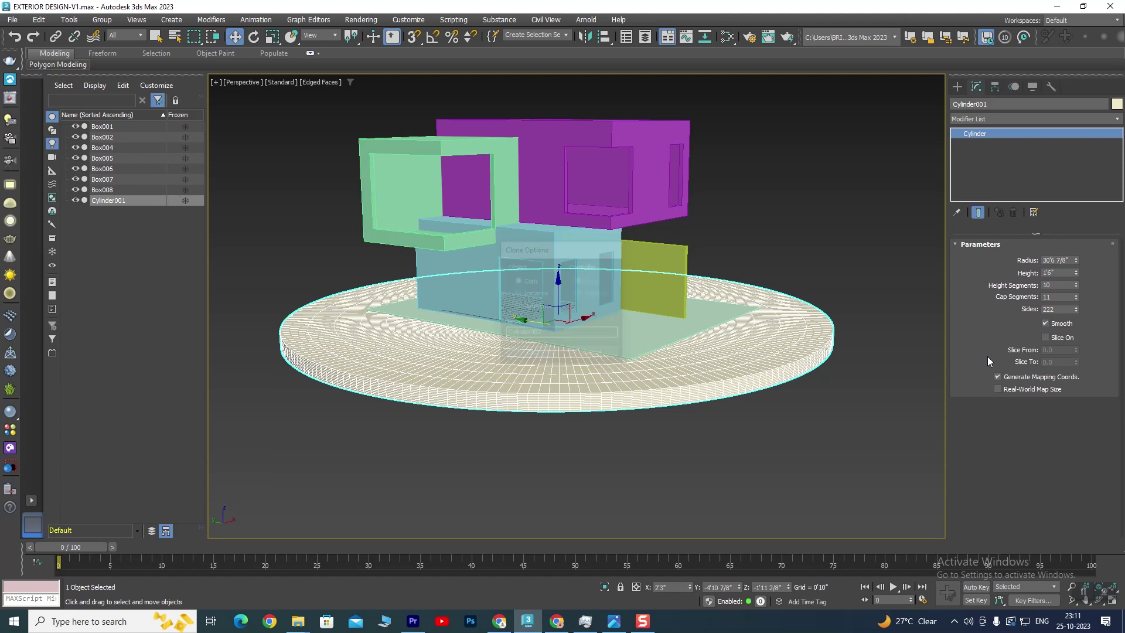
pyautogui.doubleClick(1062, 274)
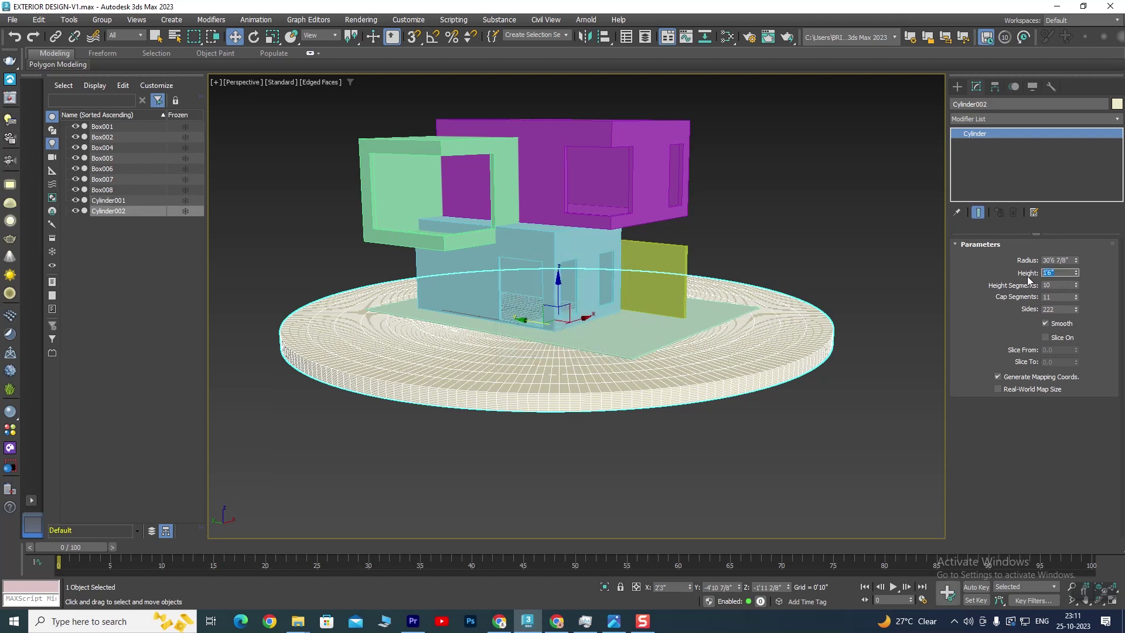
pyautogui.write('3')
pyautogui.press('Return')
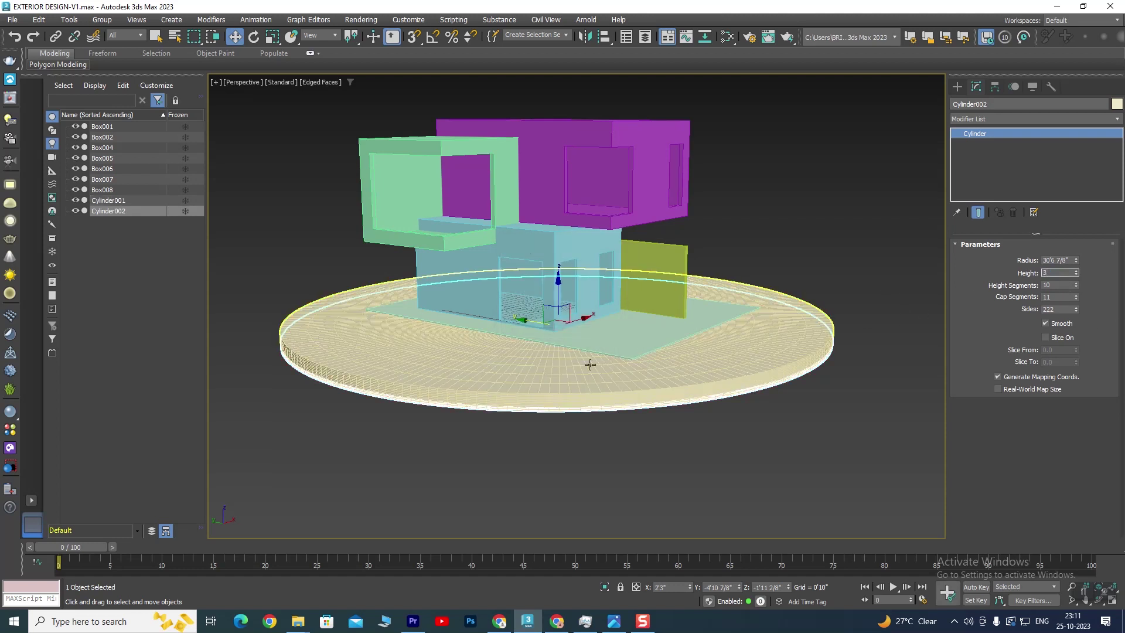
pyautogui.keyDown('alt'); pyautogui.moveTo(590, 364); pyautogui.dragTo(550, 466, button='middle'); pyautogui.keyUp('alt')
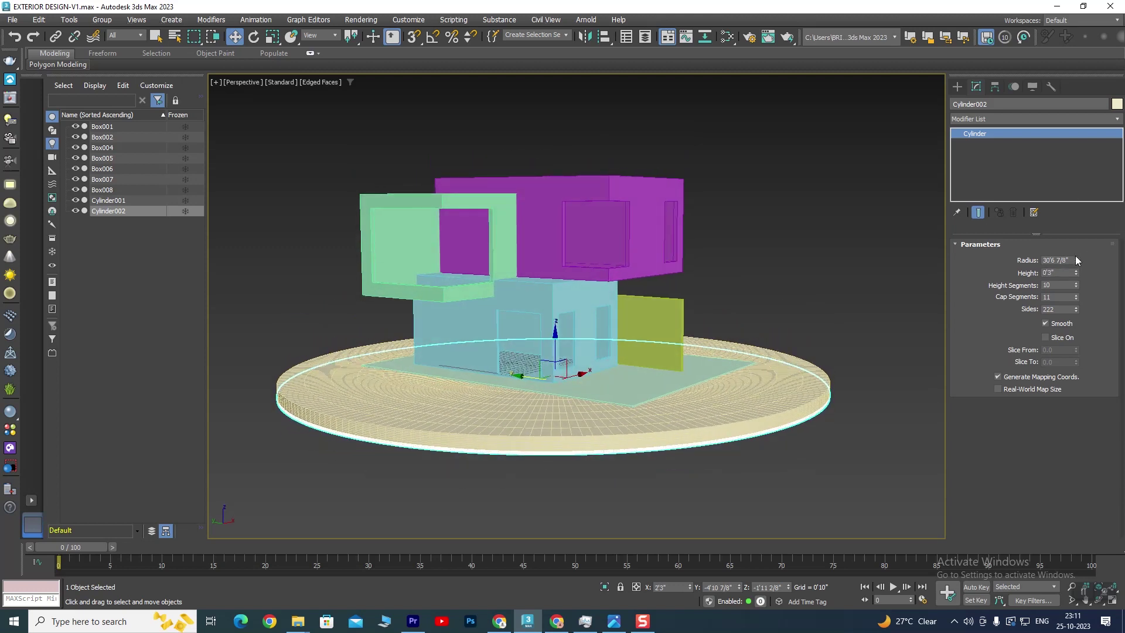
pyautogui.moveTo(1076, 261); pyautogui.dragTo(1076, 259)
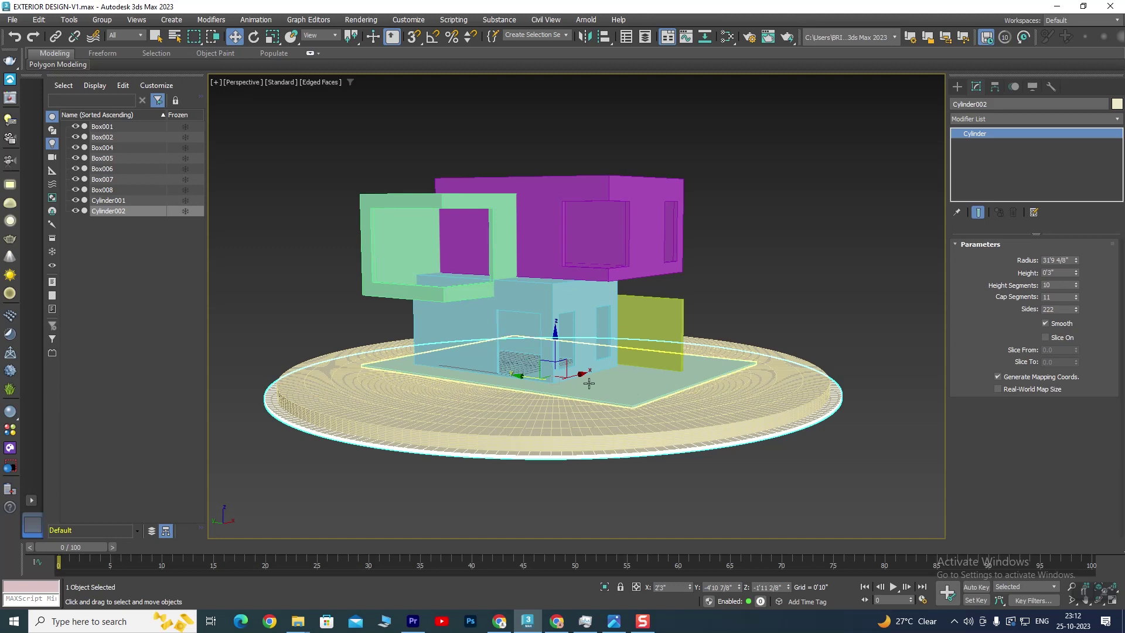
# Move Cylinder001 slightly down in the maximized Front view.
pyautogui.hotkey('alt', 'w')
pyautogui.hotkey('alt', 'w')
pyautogui.scroll(-2, 651, 389)
pyautogui.moveTo(651, 388)
pyautogui.mouseDown(button='middle')
pyautogui.moveTo(819, 324)
pyautogui.moveTo(641, 294)
pyautogui.mouseUp(button='middle')
pyautogui.click(384, 324)
pyautogui.moveTo(641, 275); pyautogui.dragTo(642, 286)
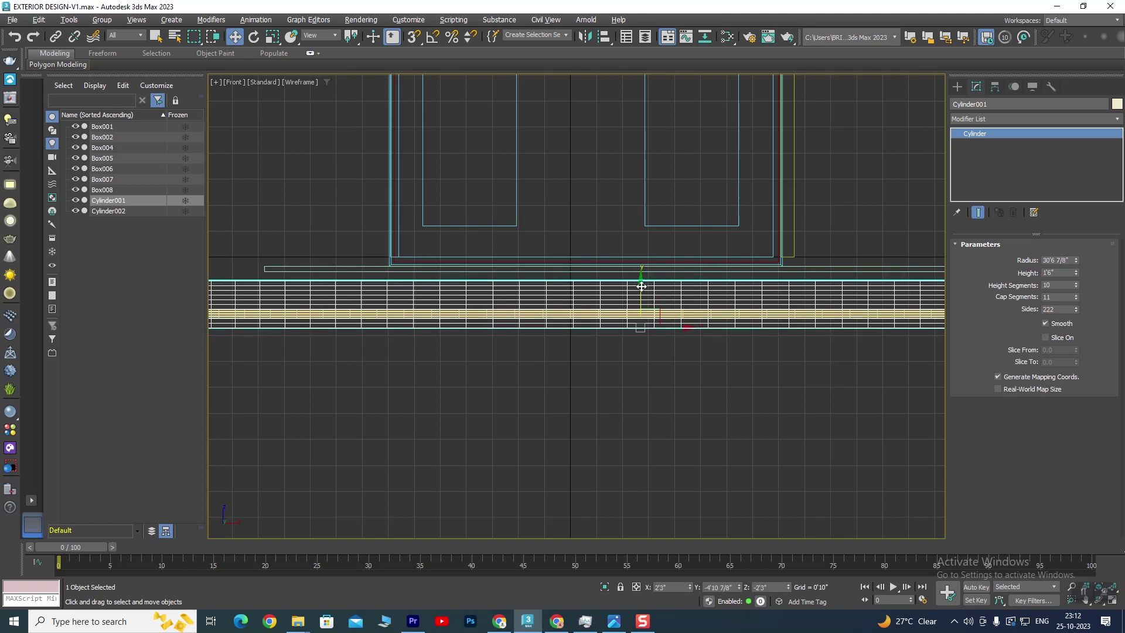
# Undo Cylinder001's move, lower both cylinders together, and set Cylinder002's height to 0'6".
pyautogui.hotkey('ctrl', 'z')
pyautogui.moveTo(609, 309); pyautogui.dragTo(624, 344)
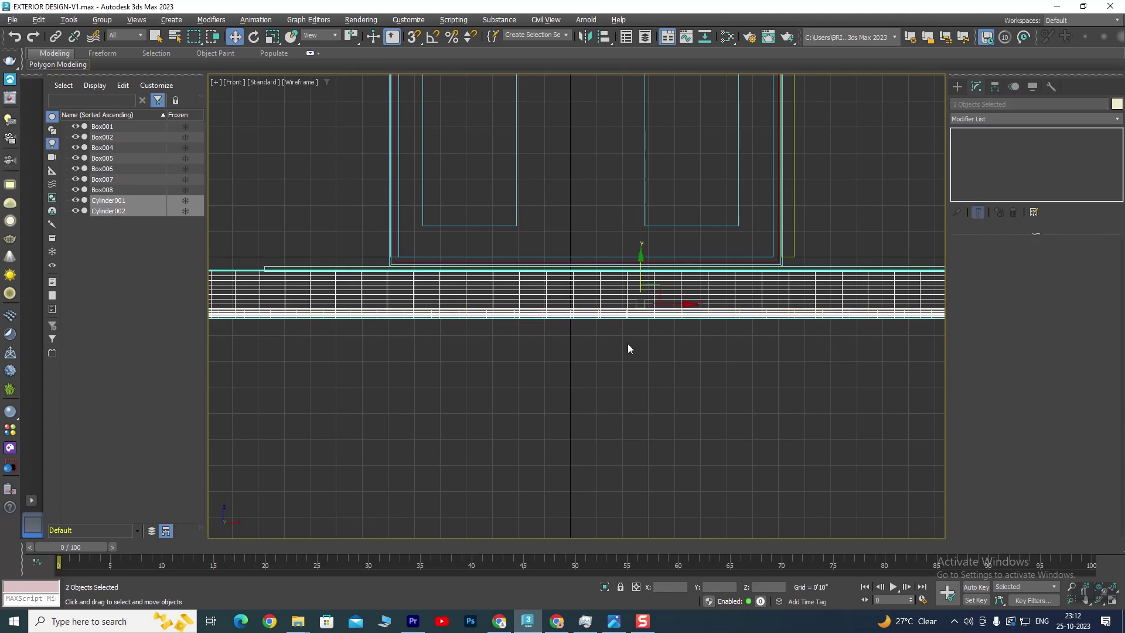
pyautogui.moveTo(642, 259)
pyautogui.mouseDown()
pyautogui.moveTo(641, 273)
pyautogui.moveTo(677, 232)
pyautogui.mouseUp()
pyautogui.click(599, 328)
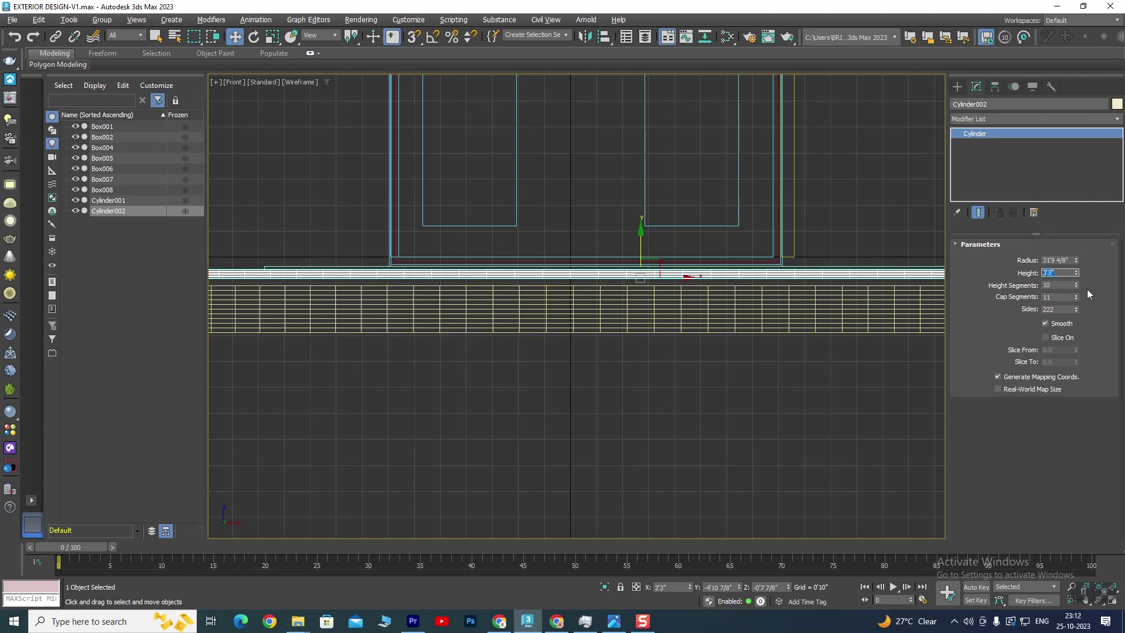
pyautogui.write('6')
pyautogui.press('Return')
# Adjust Cylinder002 and Cylinder001 vertically so they stack beneath the house slab.
pyautogui.scroll(2, 693, 389)
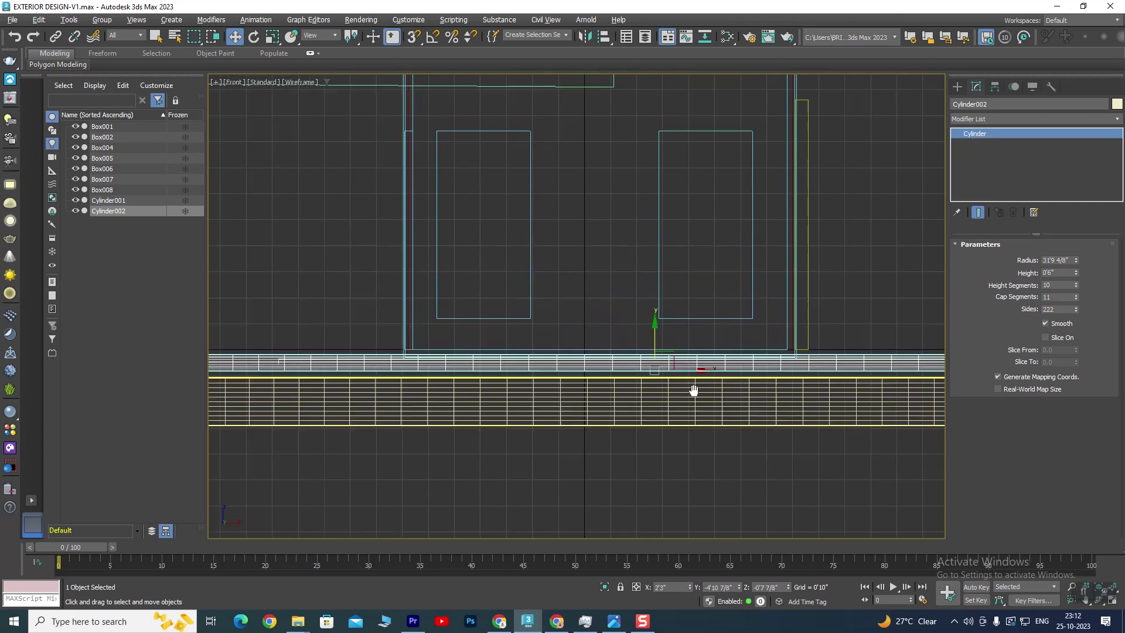
pyautogui.scroll(2, 650, 334)
pyautogui.moveTo(660, 351); pyautogui.dragTo(664, 362)
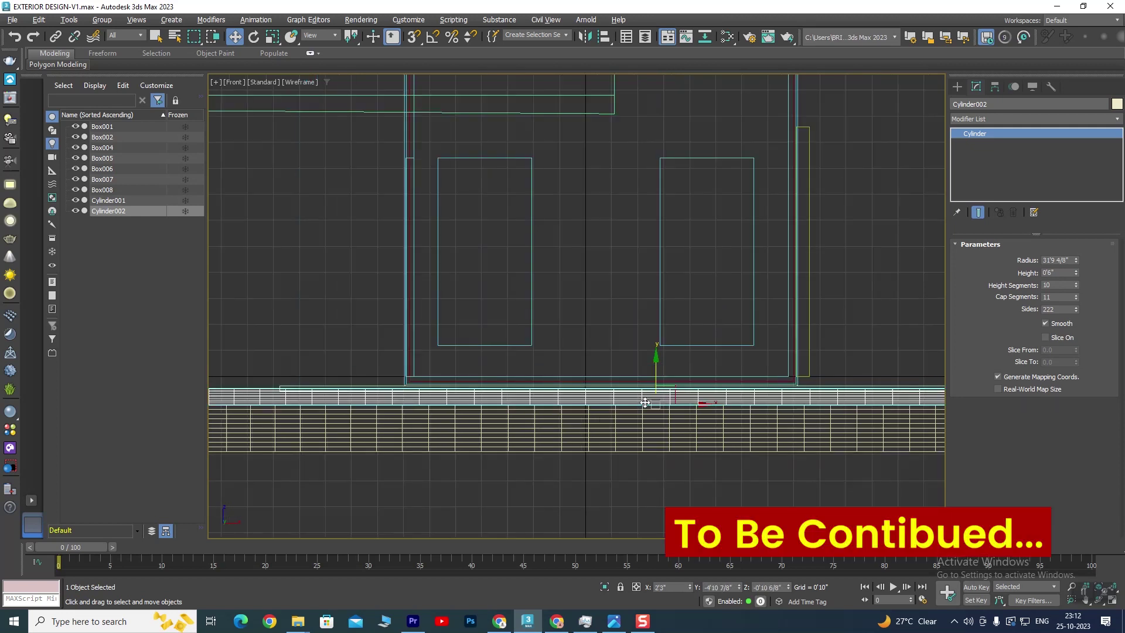
pyautogui.click(618, 442)
pyautogui.moveTo(658, 425); pyautogui.dragTo(666, 427)
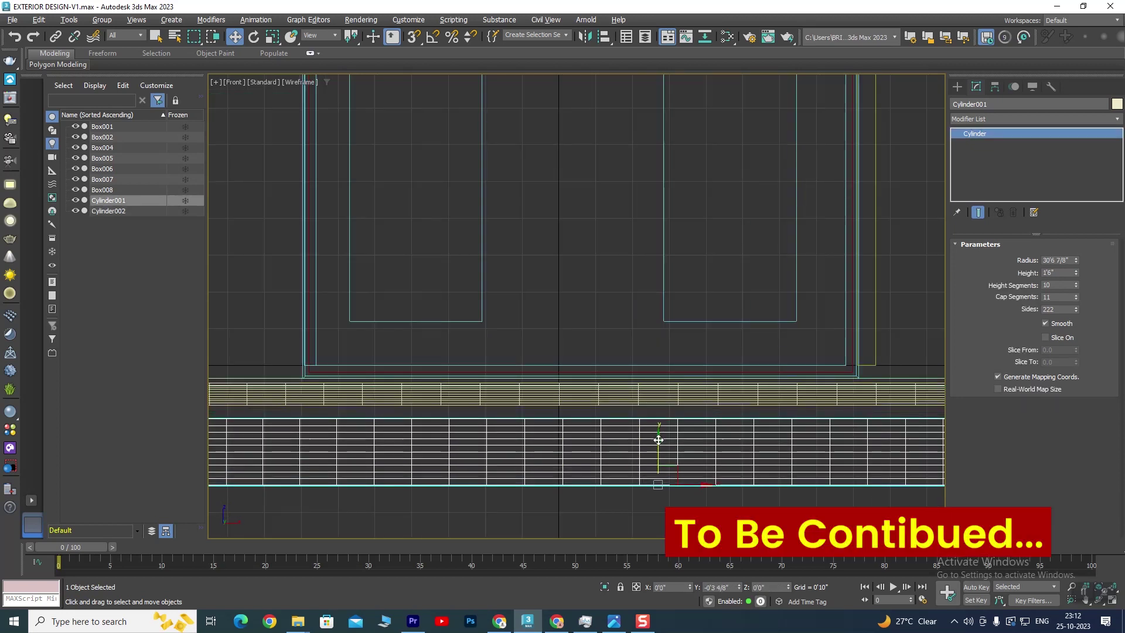
pyautogui.hotkey('alt', 'w')
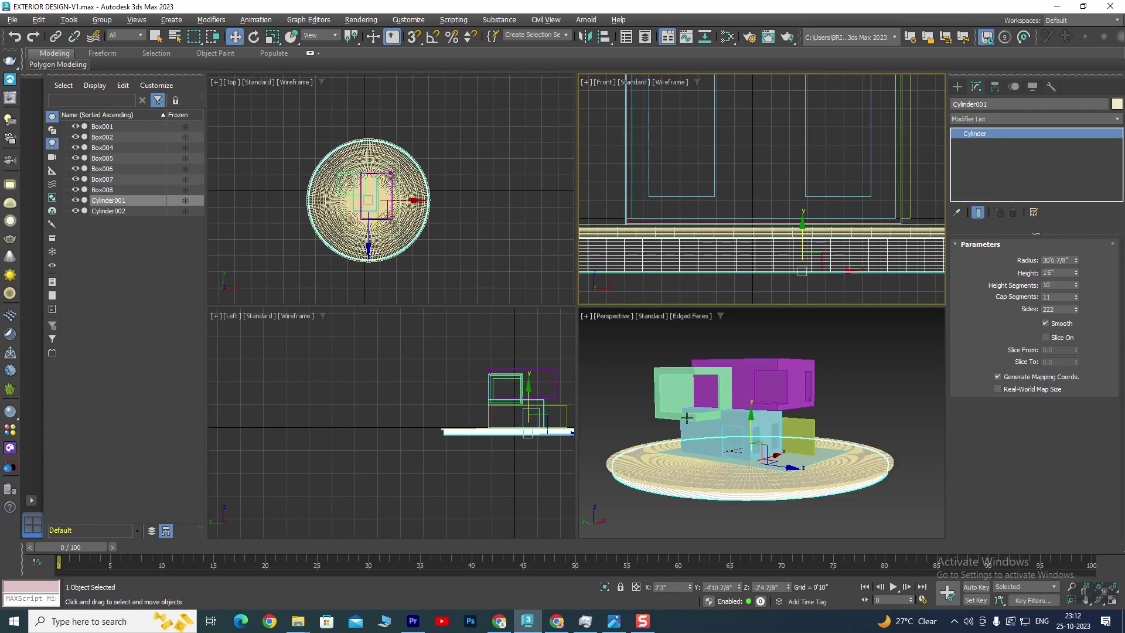
# Set Cylinder002's radius to 31'1 7/8" in the maximized Perspective view.
pyautogui.click(698, 480)
pyautogui.hotkey('alt', 'w')
pyautogui.moveTo(698, 479)
pyautogui.keyDown('alt'); pyautogui.mouseDown(button='middle')
pyautogui.moveTo(628, 430)
pyautogui.moveTo(518, 406)
pyautogui.moveTo(677, 226)
pyautogui.moveTo(687, 256)
pyautogui.moveTo(677, 357)
pyautogui.moveTo(701, 363)
pyautogui.moveTo(692, 310)
pyautogui.mouseUp(button='middle'); pyautogui.keyUp('alt')
pyautogui.moveTo(1075, 263); pyautogui.dragTo(1077, 264)
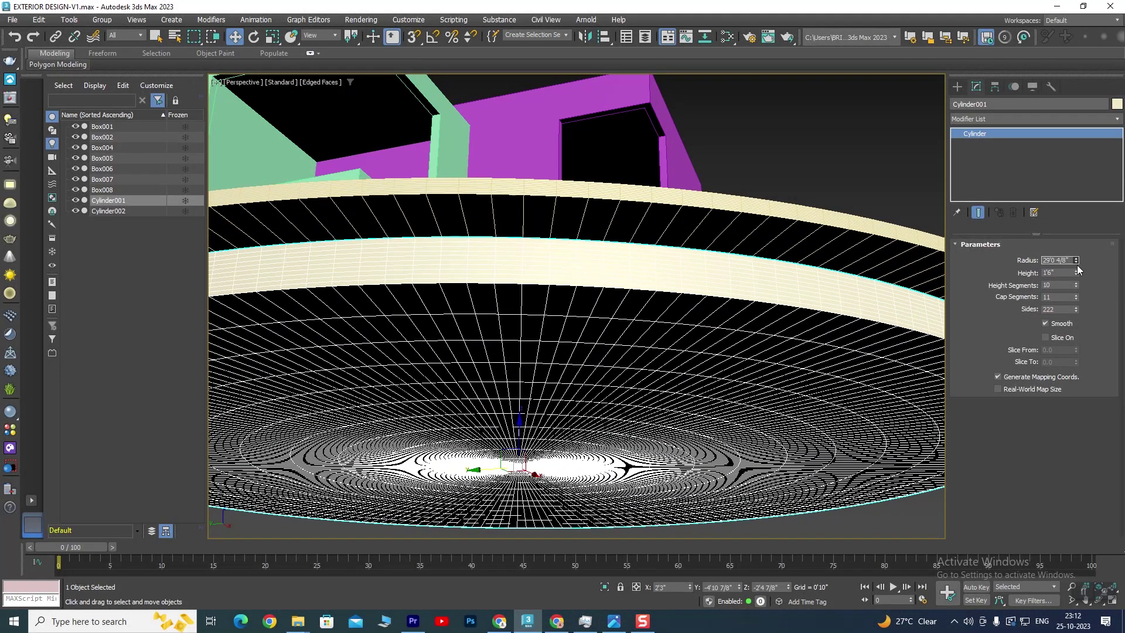
pyautogui.click(832, 220)
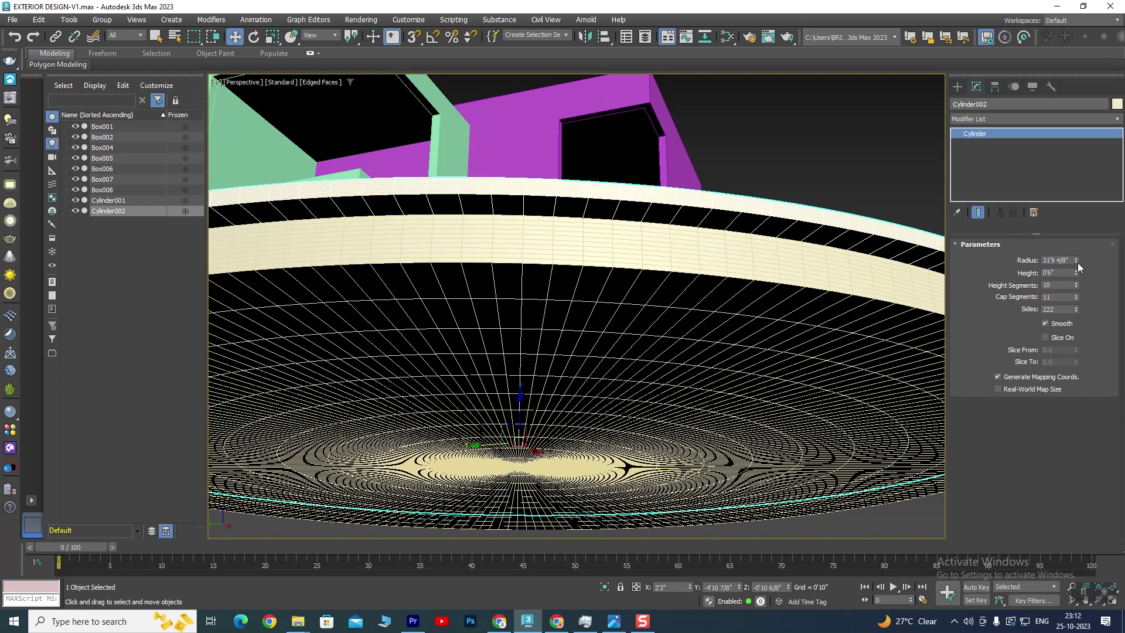
pyautogui.moveTo(1078, 262); pyautogui.dragTo(1079, 265)
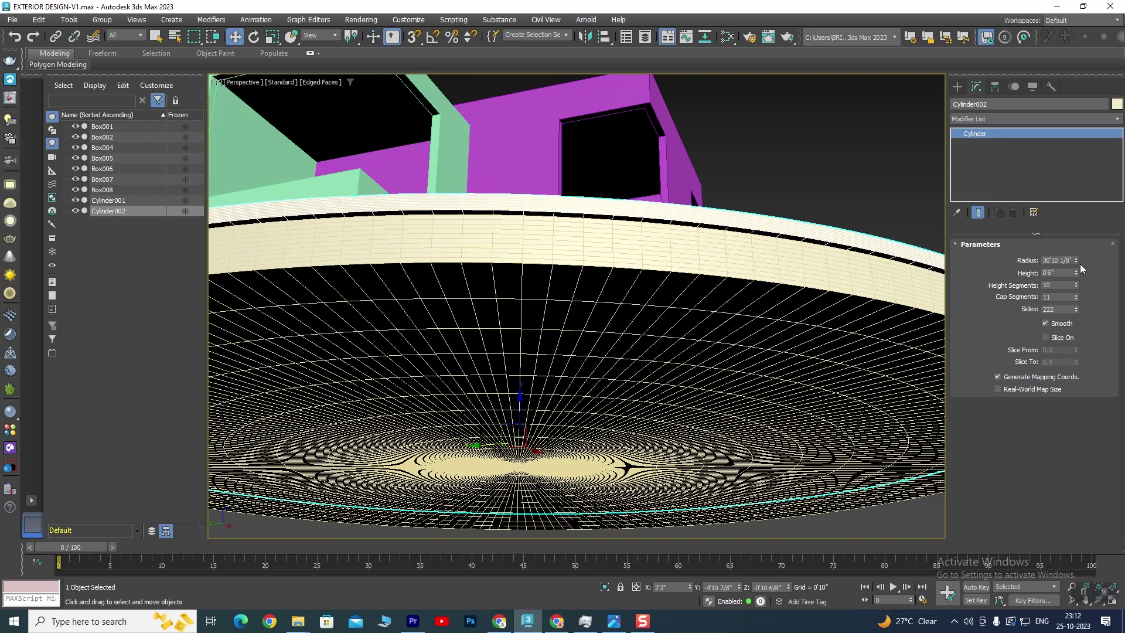
pyautogui.moveTo(1077, 259); pyautogui.dragTo(1077, 256)
# Zoom to review the stacked base, save the house model, and reopen the reference photo.
pyautogui.scroll(-5, 803, 258)
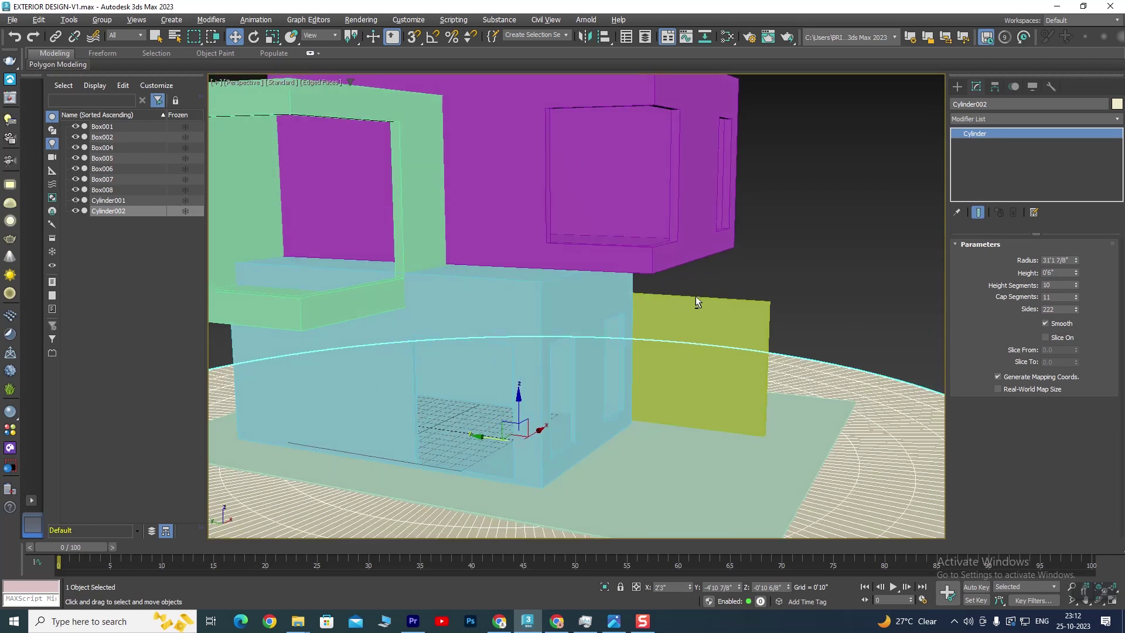
pyautogui.scroll(-3, 707, 342)
pyautogui.scroll(2, 708, 343)
pyautogui.scroll(3, 673, 360)
pyautogui.scroll(2, 576, 410)
pyautogui.scroll(1, 597, 409)
pyautogui.scroll(2, 617, 384)
pyautogui.scroll(-1, 629, 404)
pyautogui.scroll(-2, 636, 415)
pyautogui.scroll(1, 626, 390)
pyautogui.hotkey('ctrl', 's')
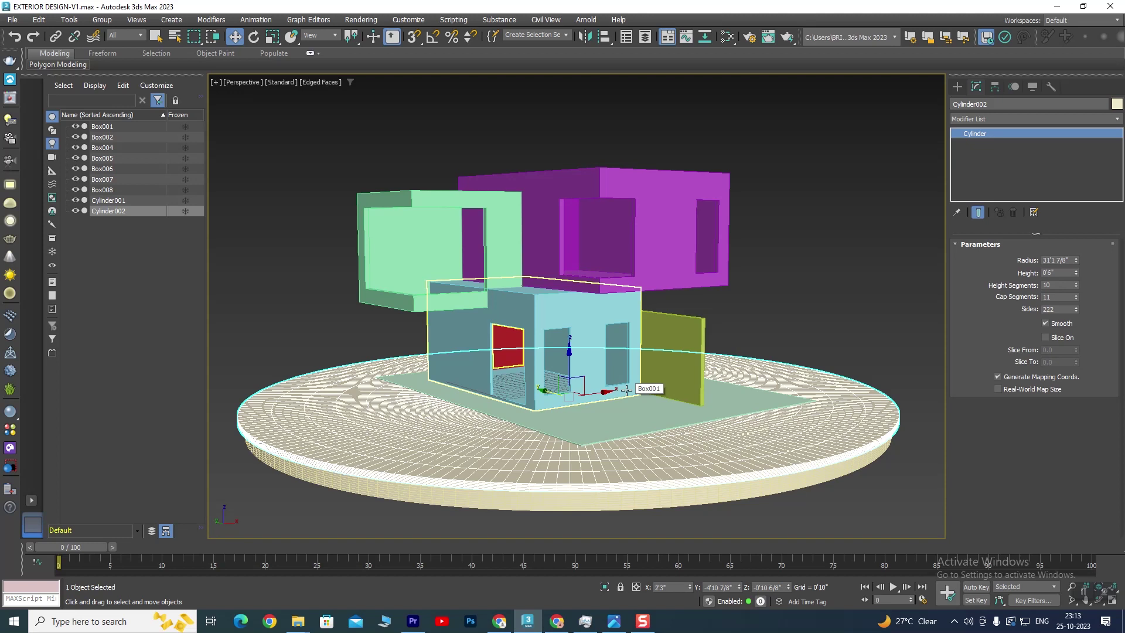
pyautogui.click(614, 621)
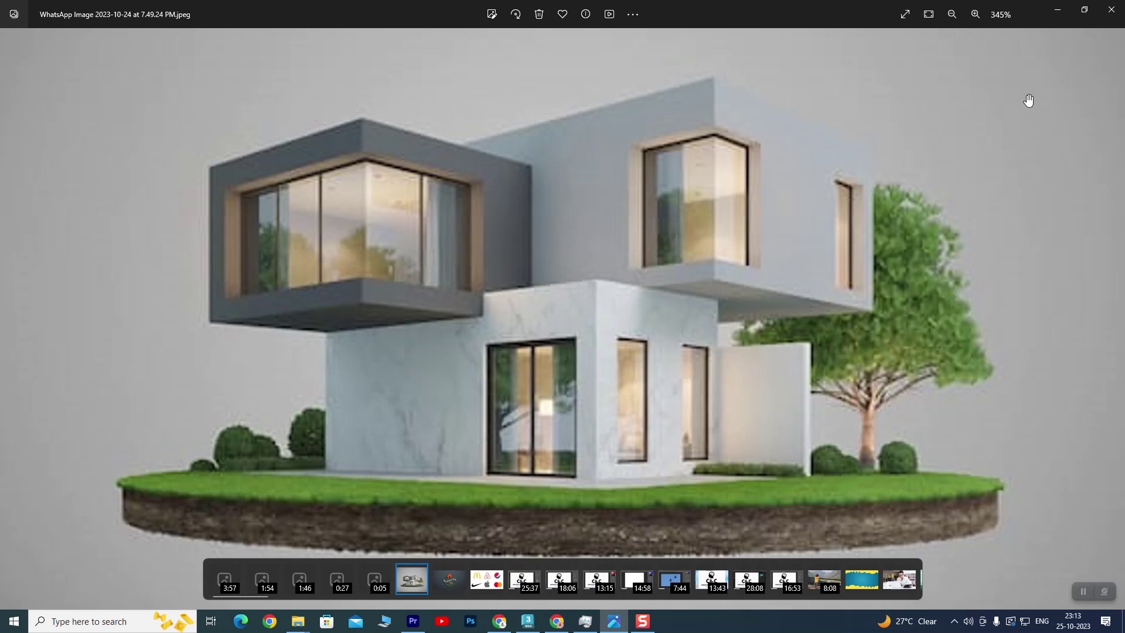
# Minimize the reference photo to return to the 3ds Max house model.
pyautogui.click(1058, 11)
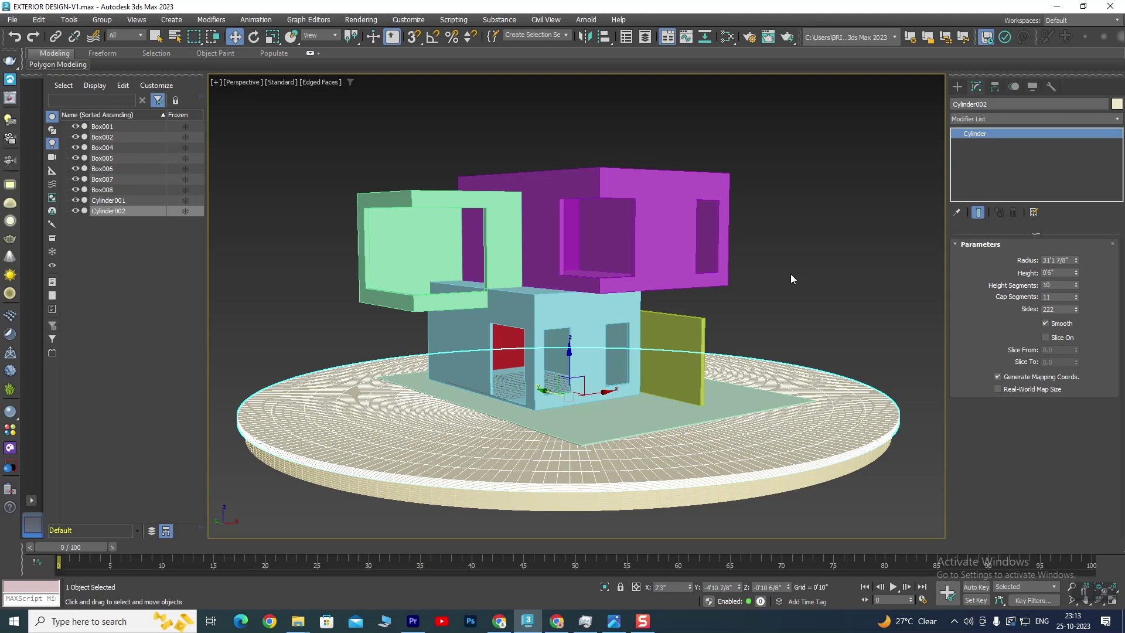
# Save the scene as EXTERIOR DESIGN-V2.max using Save As.
pyautogui.click(12, 19)
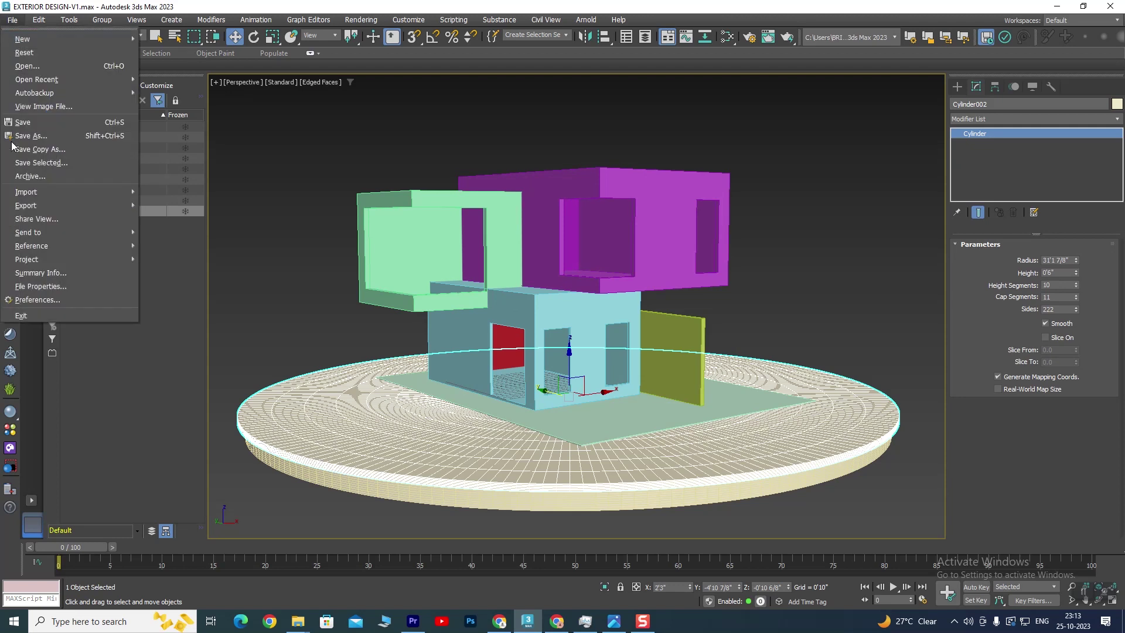
pyautogui.click(31, 135)
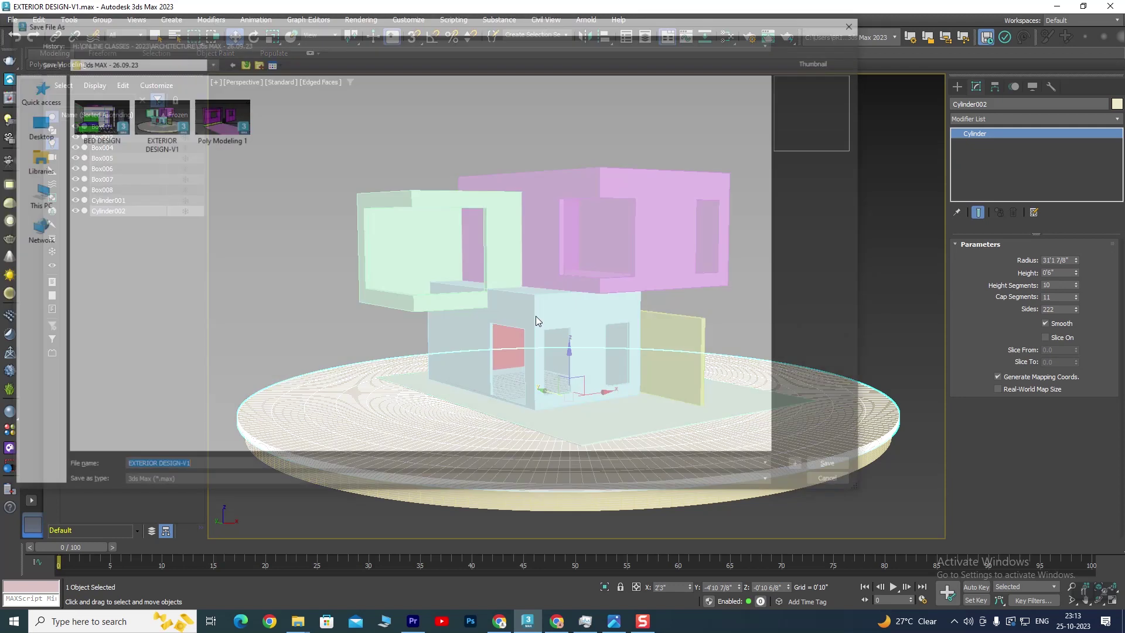
pyautogui.press('BackSpace')
pyautogui.write('2')
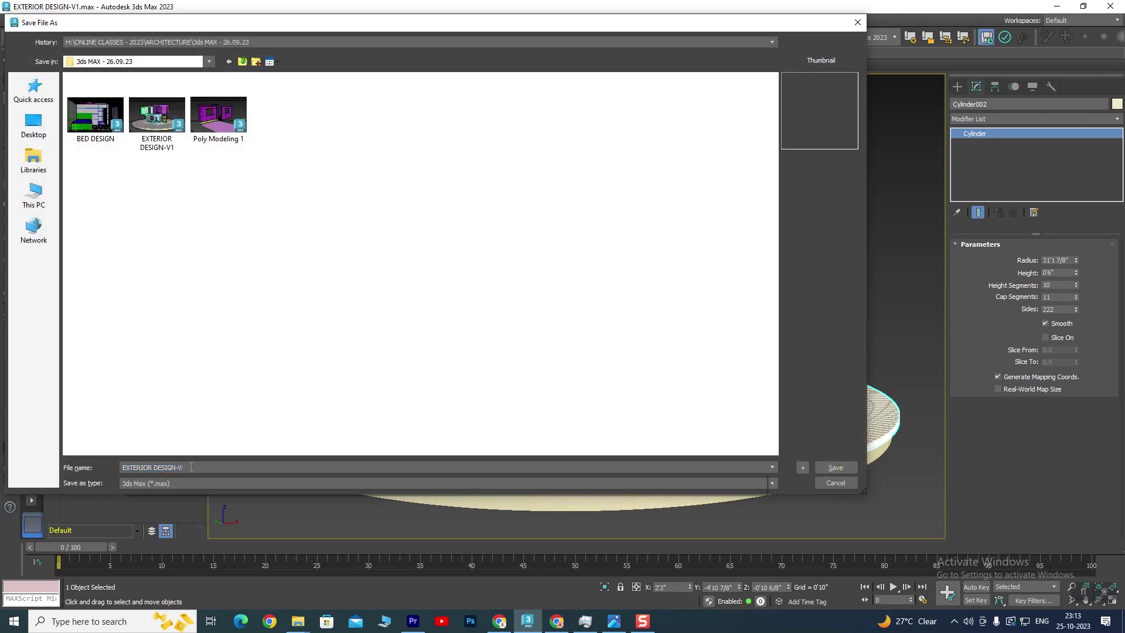
pyautogui.press('Return')
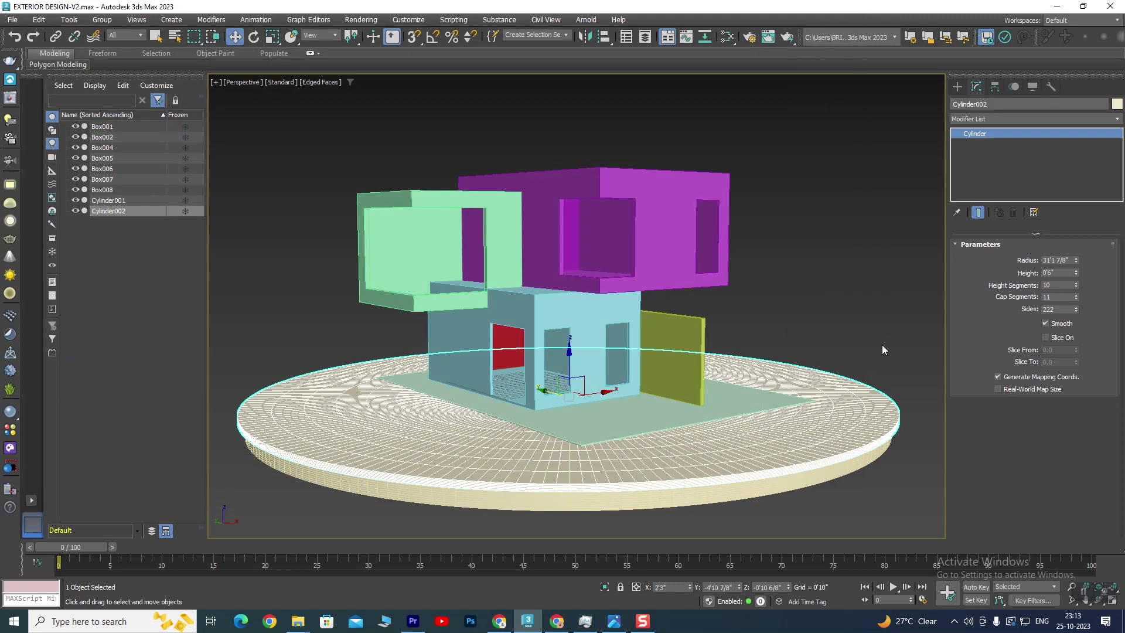